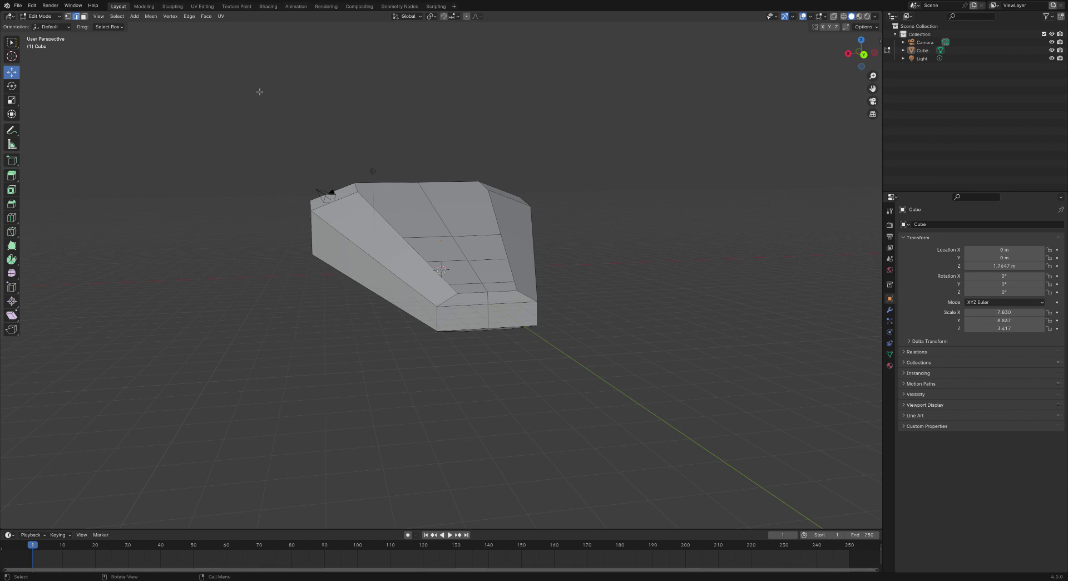
# Add a cube inside the mesh and move it out beside the wedge-shaped hull.
pyautogui.moveTo(389, 311); pyautogui.dragTo(432, 370, button='middle')
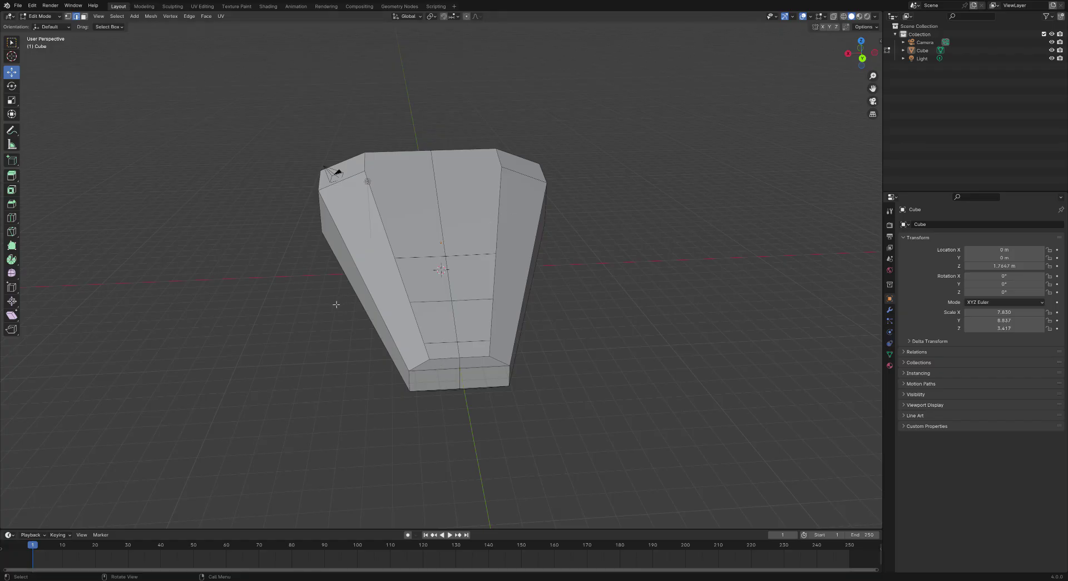
pyautogui.moveTo(311, 332); pyautogui.dragTo(345, 336, button='middle')
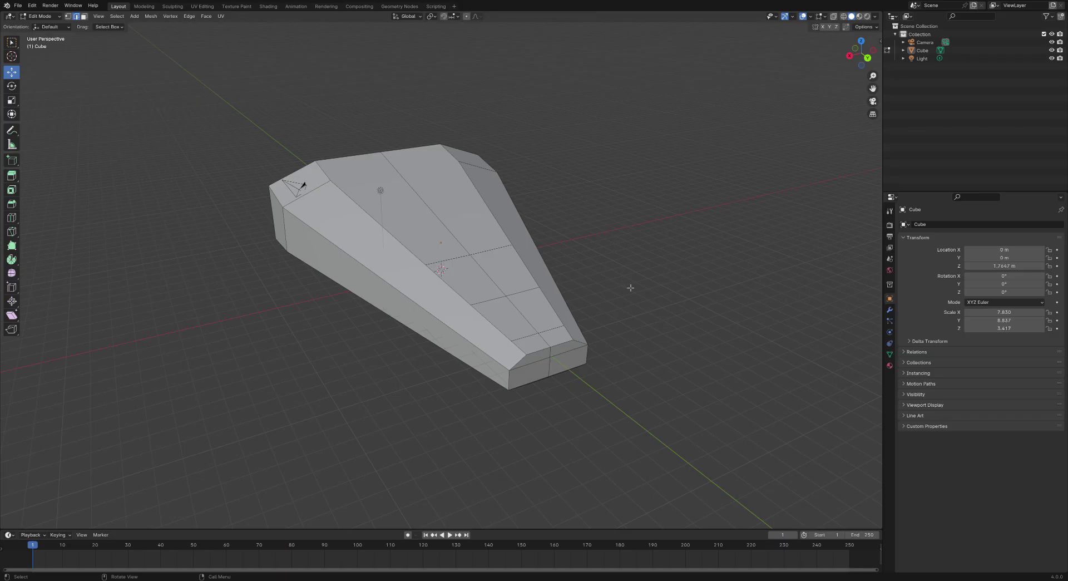
pyautogui.moveTo(367, 363); pyautogui.dragTo(363, 367, button='middle')
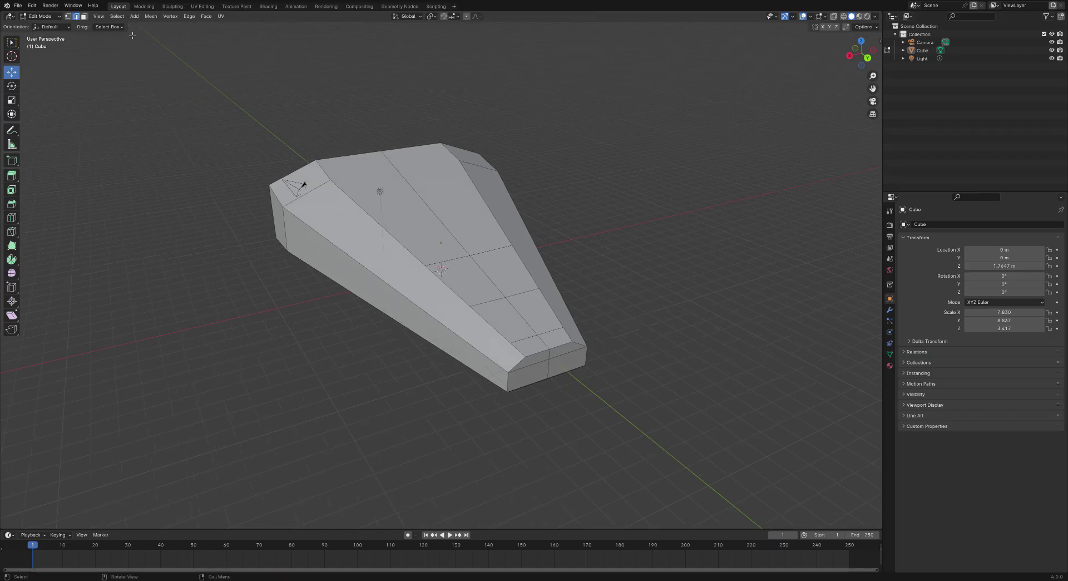
pyautogui.click(134, 16)
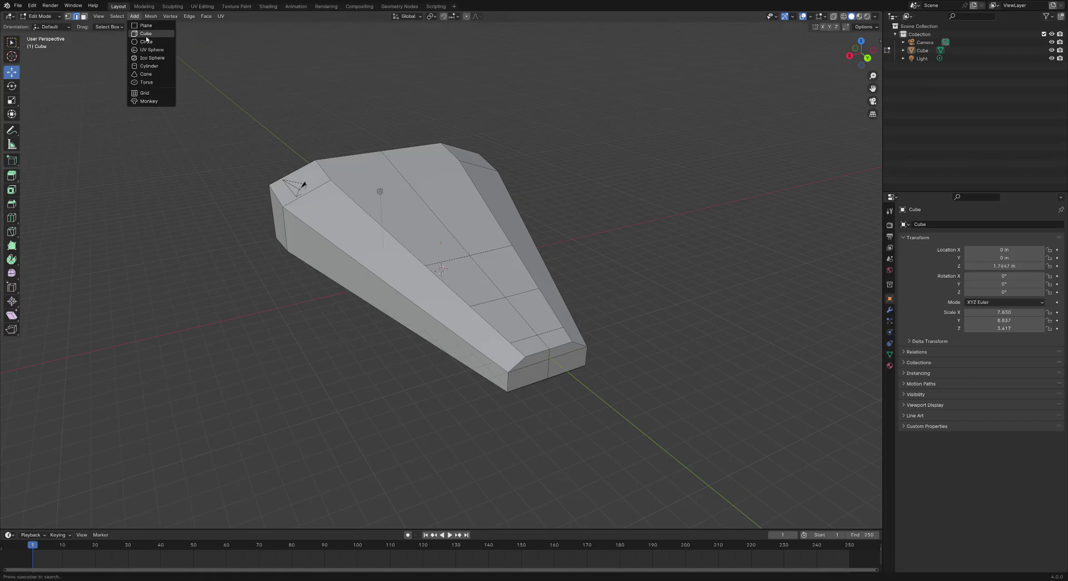
pyautogui.click(146, 34)
pyautogui.moveTo(410, 276); pyautogui.dragTo(339, 313)
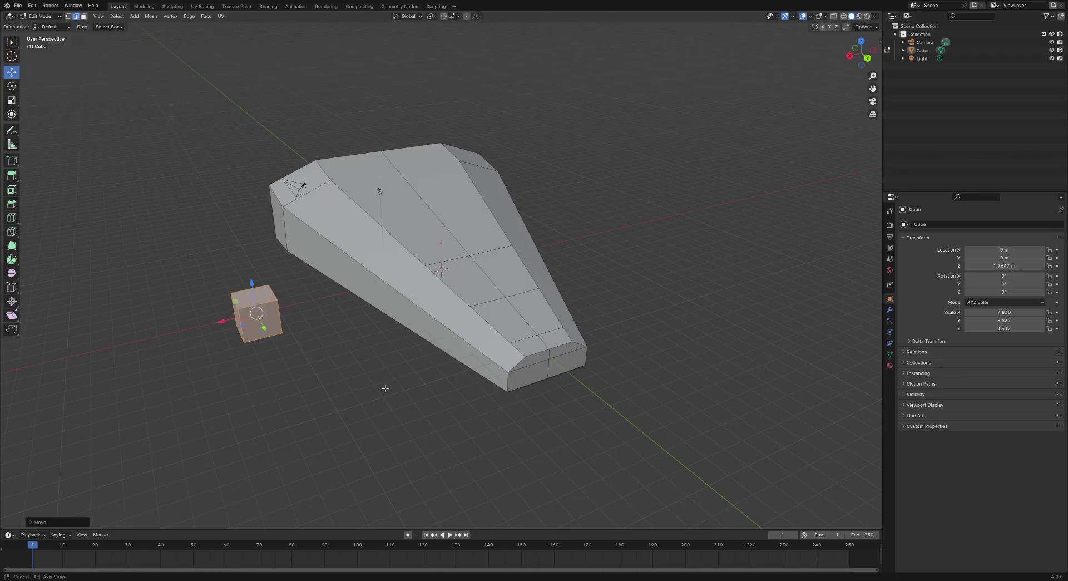
pyautogui.moveTo(384, 388); pyautogui.dragTo(363, 368, button='middle')
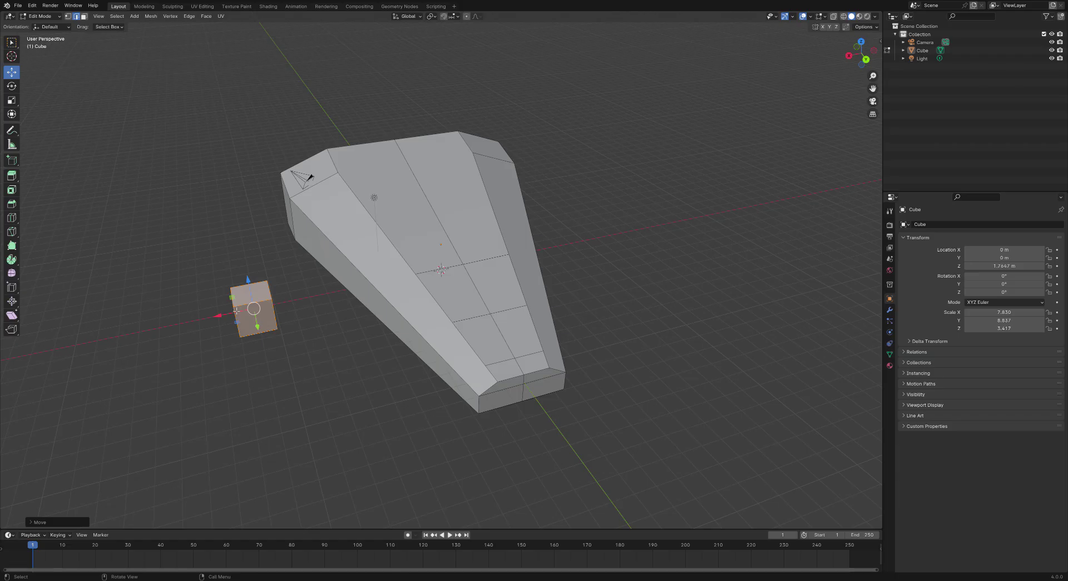
# Delete the vertices of the cube beside the hull.
pyautogui.press('x')
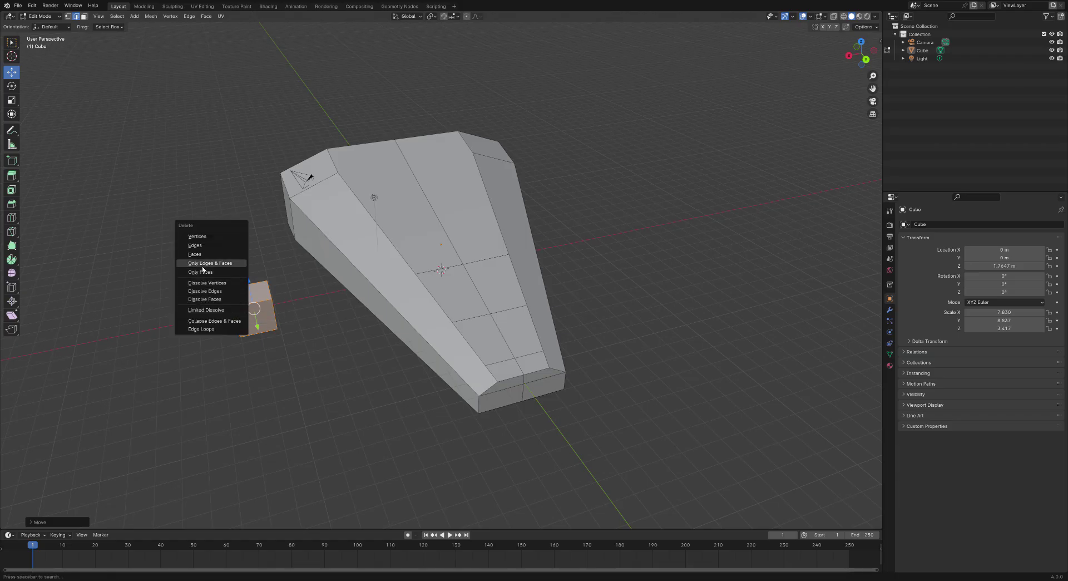
pyautogui.click(197, 236)
pyautogui.moveTo(368, 358); pyautogui.dragTo(363, 361, button='middle')
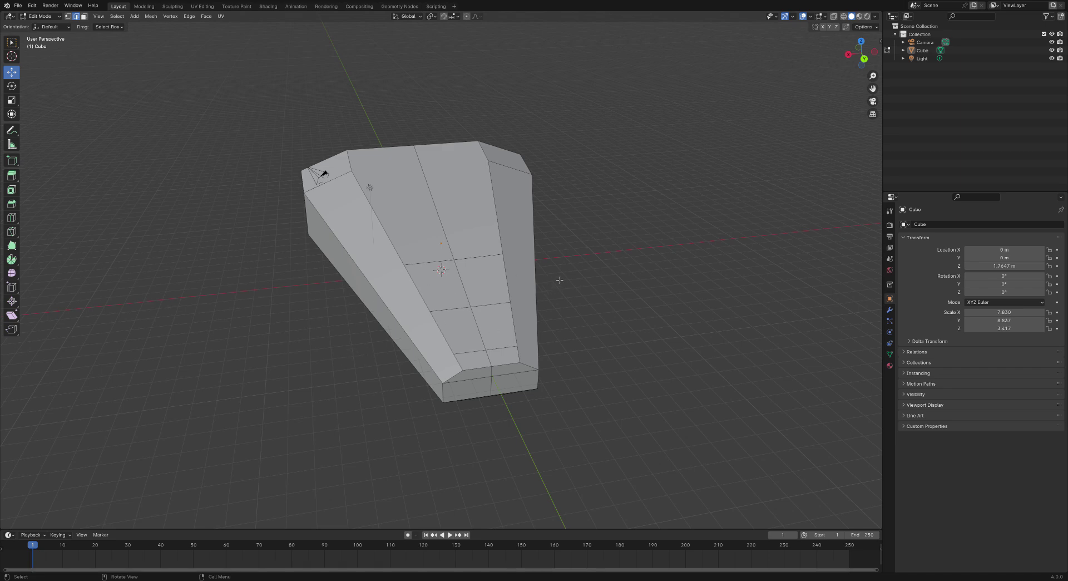
# Select the whole hull mesh, apply Symmetrize to it, and clear the selection.
pyautogui.moveTo(614, 274); pyautogui.dragTo(600, 303, button='middle')
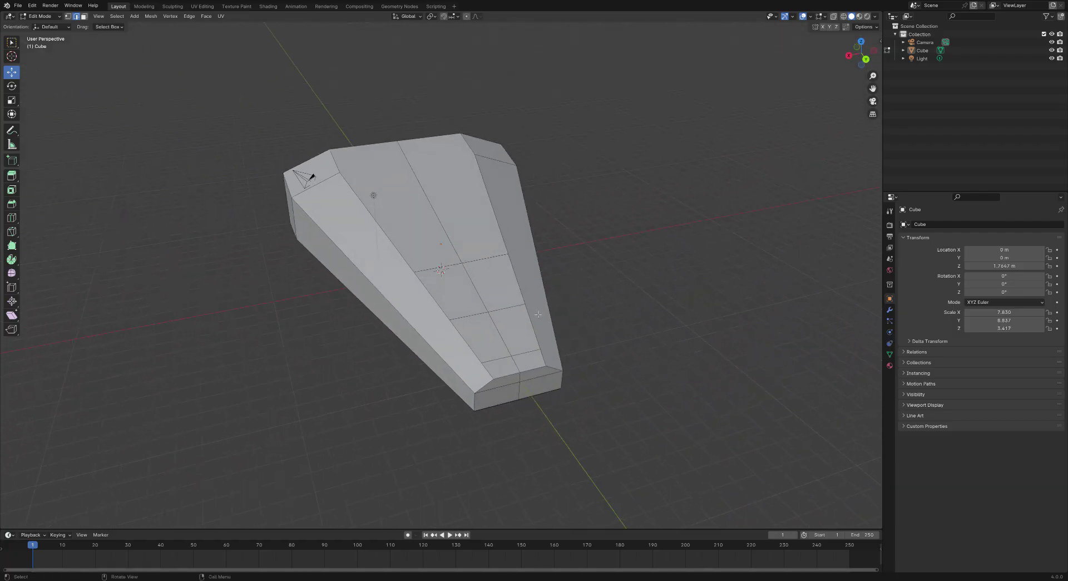
pyautogui.moveTo(634, 314); pyautogui.dragTo(579, 337, button='middle')
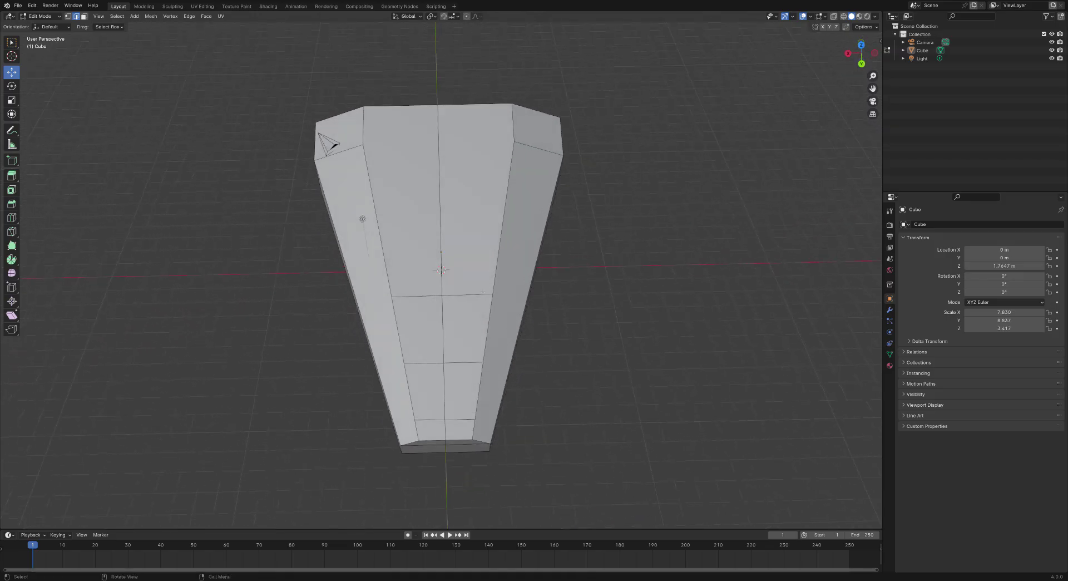
pyautogui.click(122, 19)
pyautogui.click(131, 33)
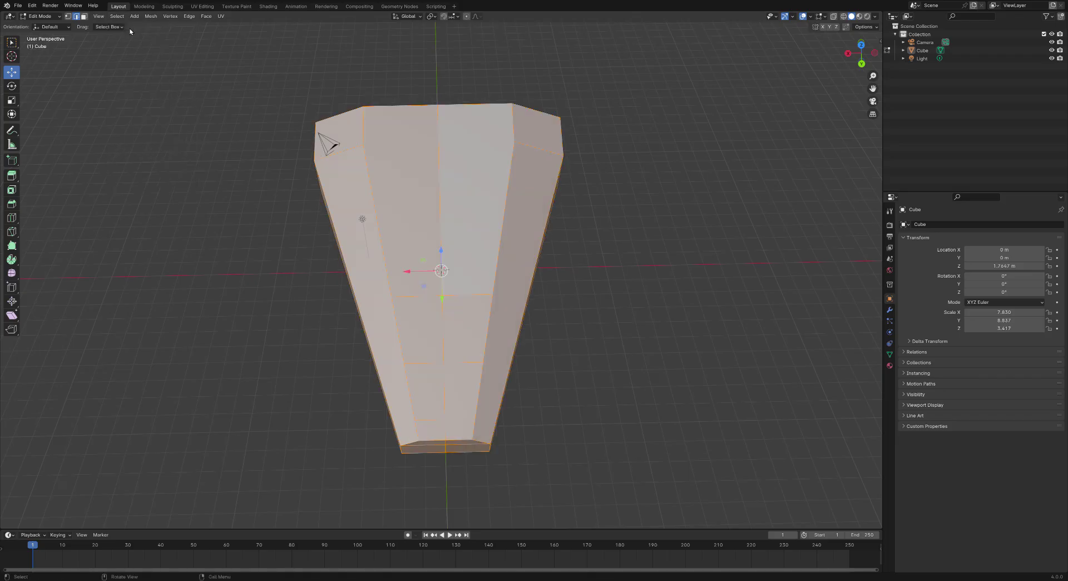
pyautogui.click(151, 21)
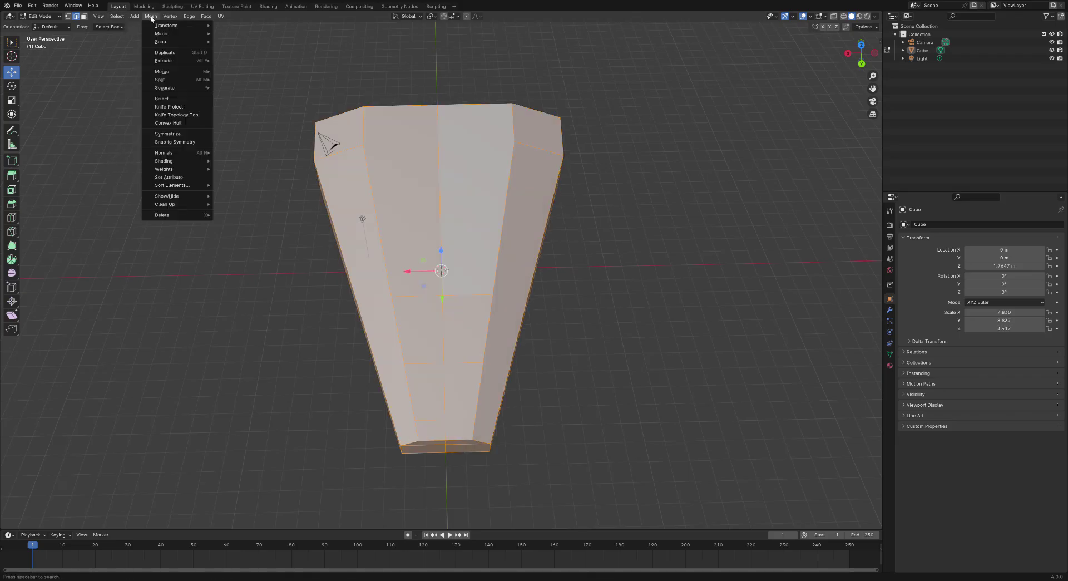
pyautogui.click(169, 140)
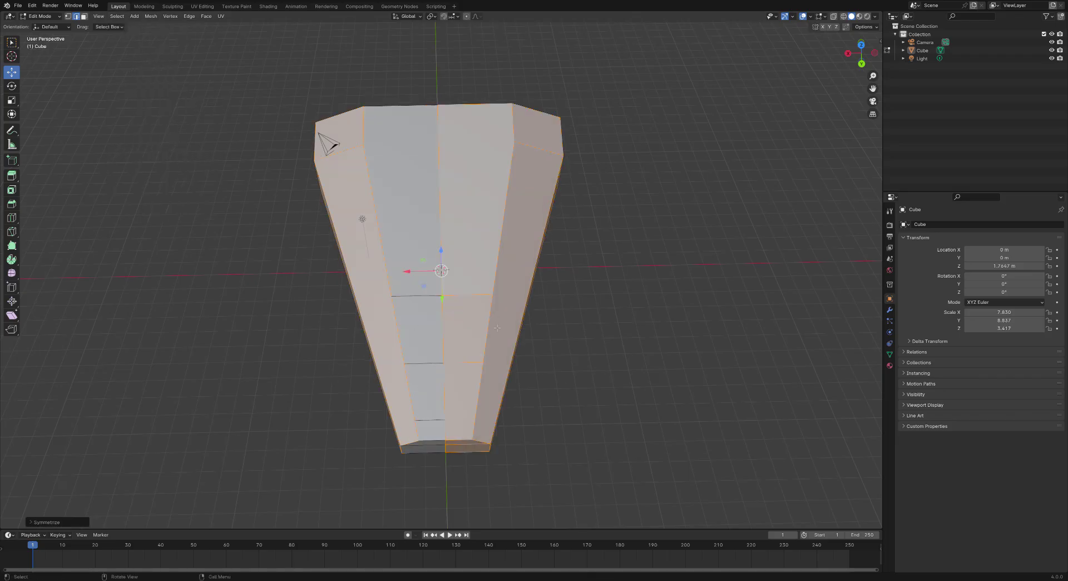
pyautogui.moveTo(555, 364); pyautogui.dragTo(345, 336, button='middle')
pyautogui.click(334, 341)
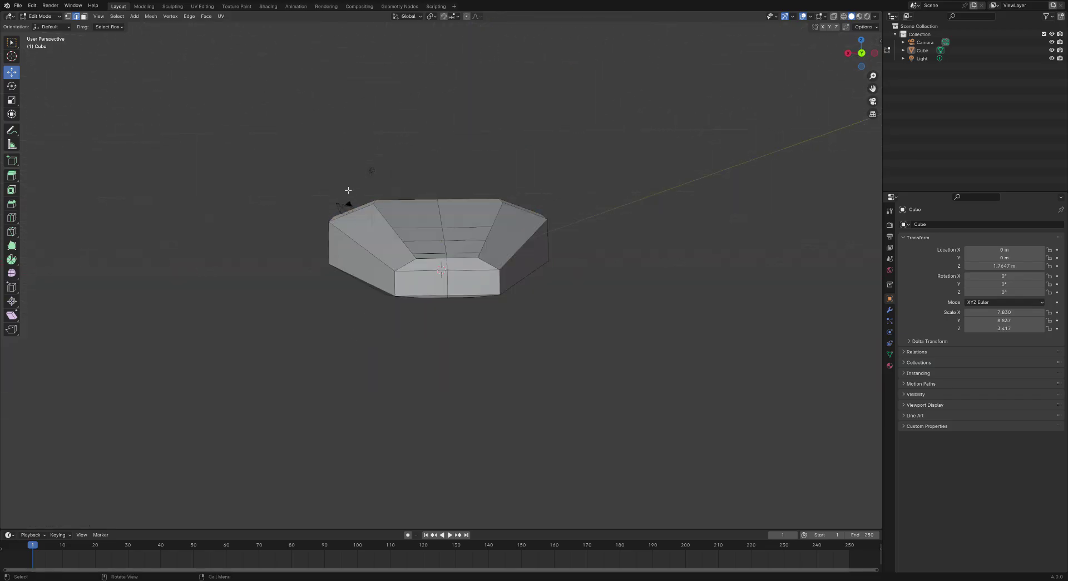
pyautogui.moveTo(329, 266); pyautogui.dragTo(376, 186, button='middle')
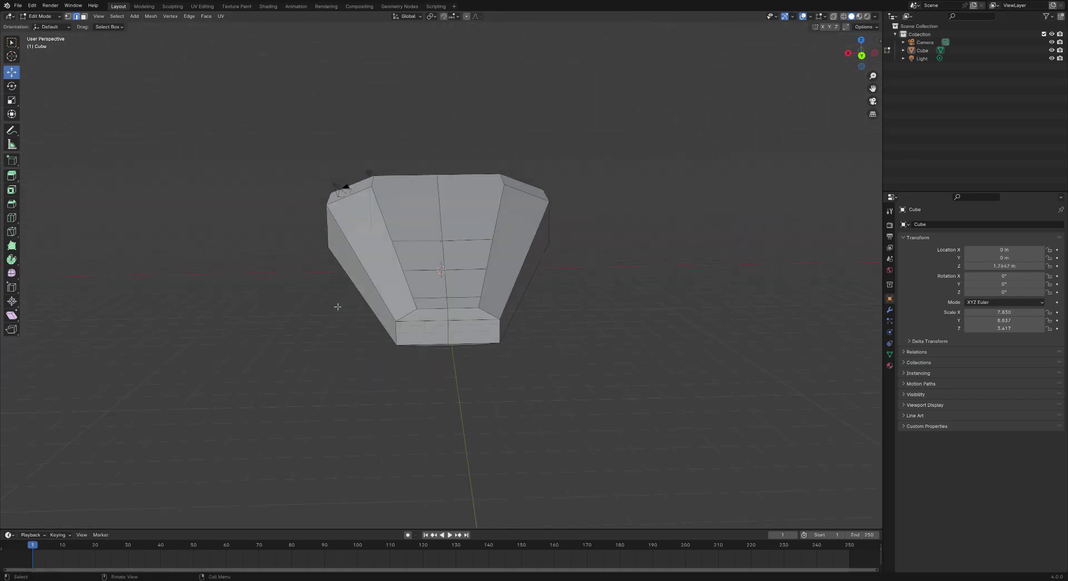
pyautogui.moveTo(334, 275); pyautogui.dragTo(330, 284, button='middle')
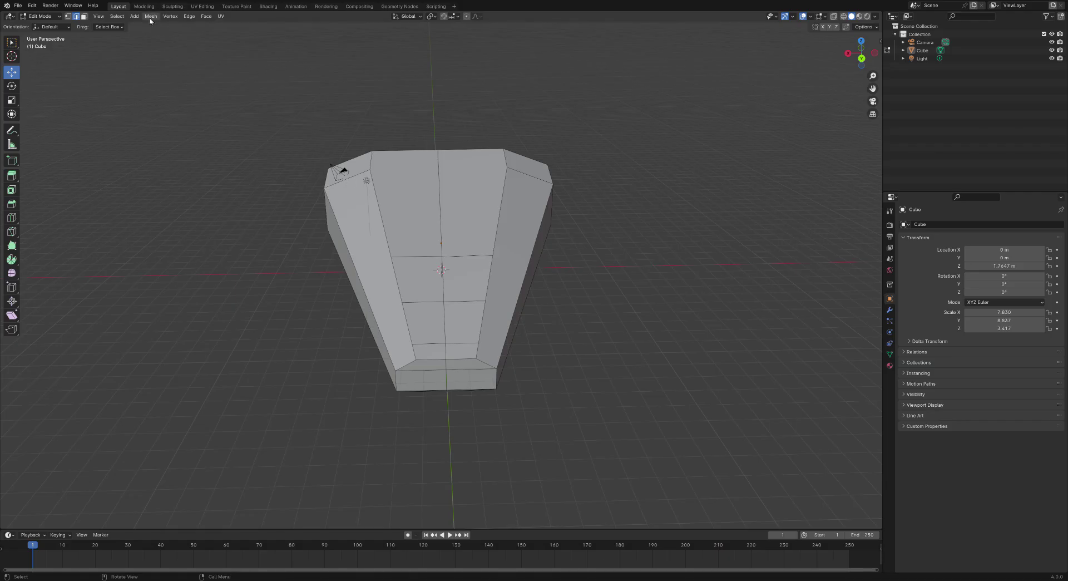
pyautogui.click(117, 15)
pyautogui.click(128, 26)
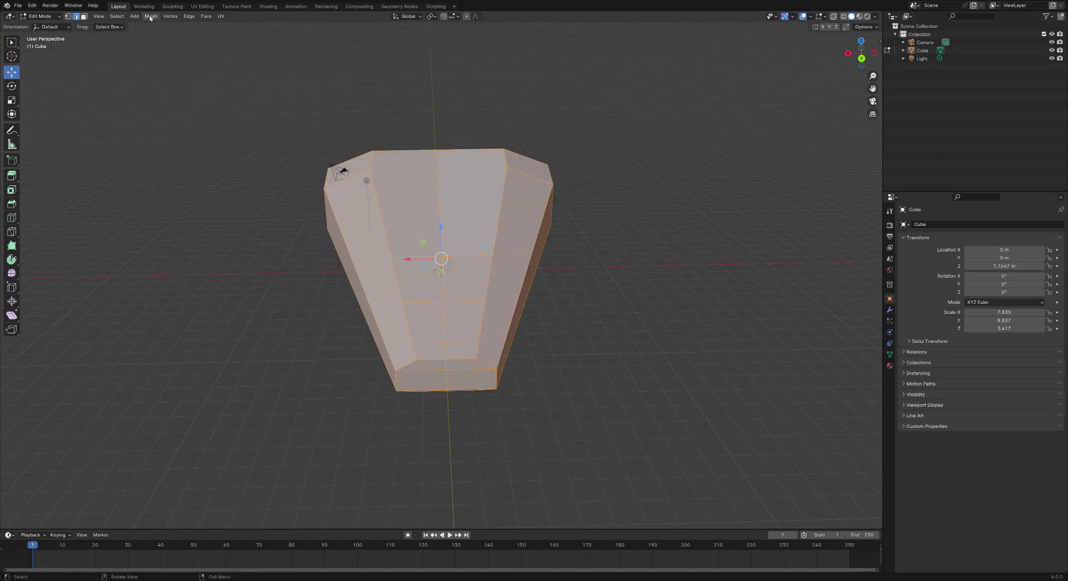
pyautogui.click(151, 16)
pyautogui.moveTo(411, 244); pyautogui.dragTo(436, 254, button='middle')
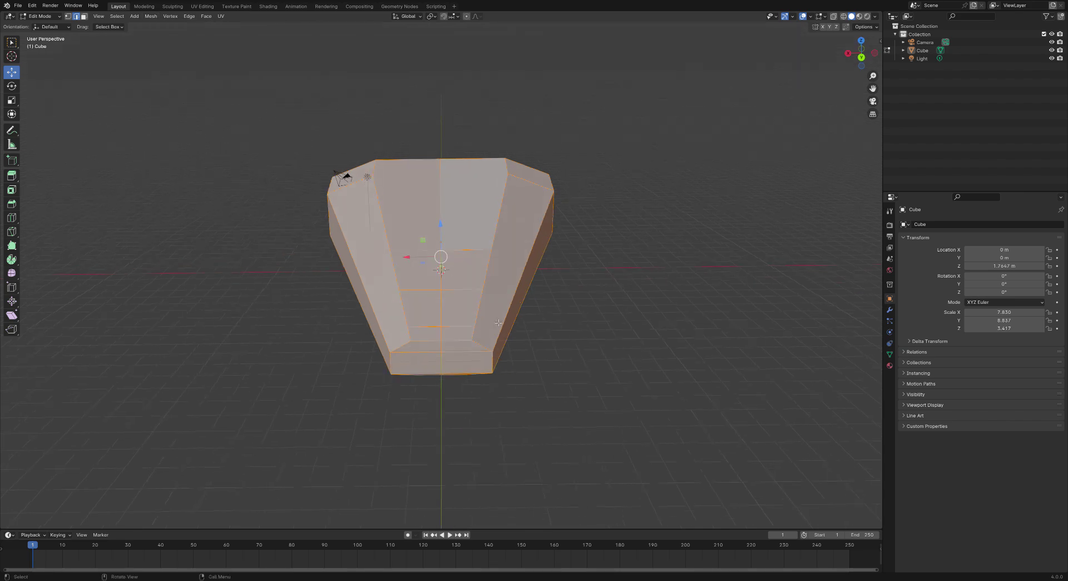
pyautogui.moveTo(608, 312); pyautogui.dragTo(436, 190, button='middle')
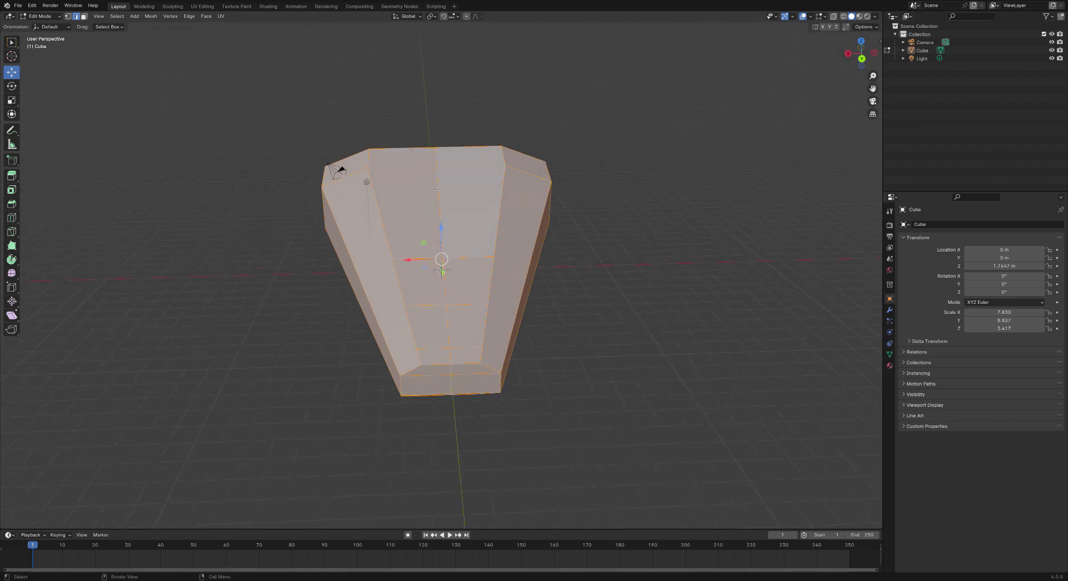
# Switch to face selection and select the two adjacent faces midway along the hull's sloping top.
pyautogui.click(85, 19)
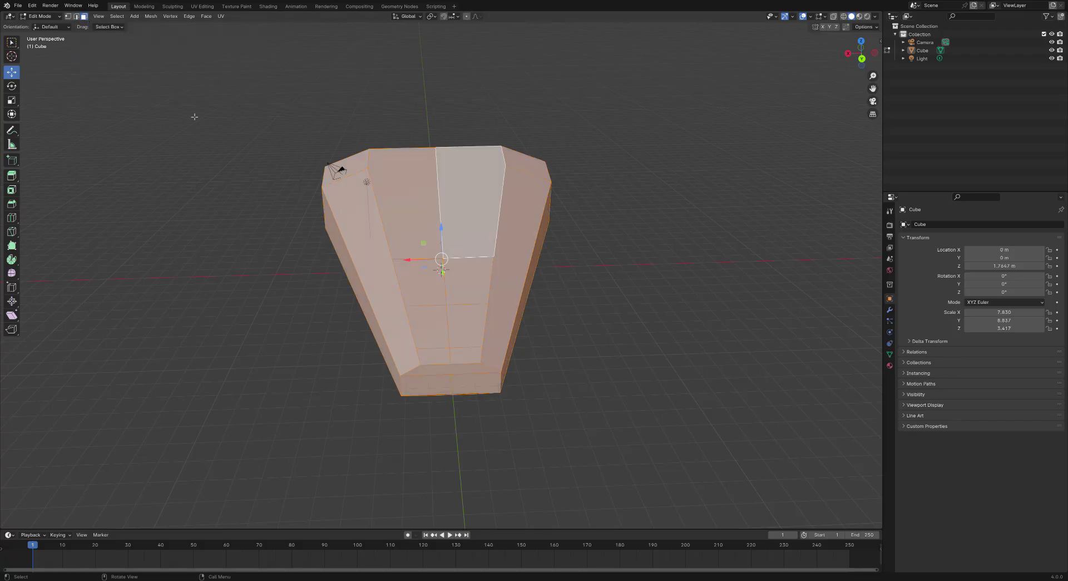
pyautogui.click(426, 295)
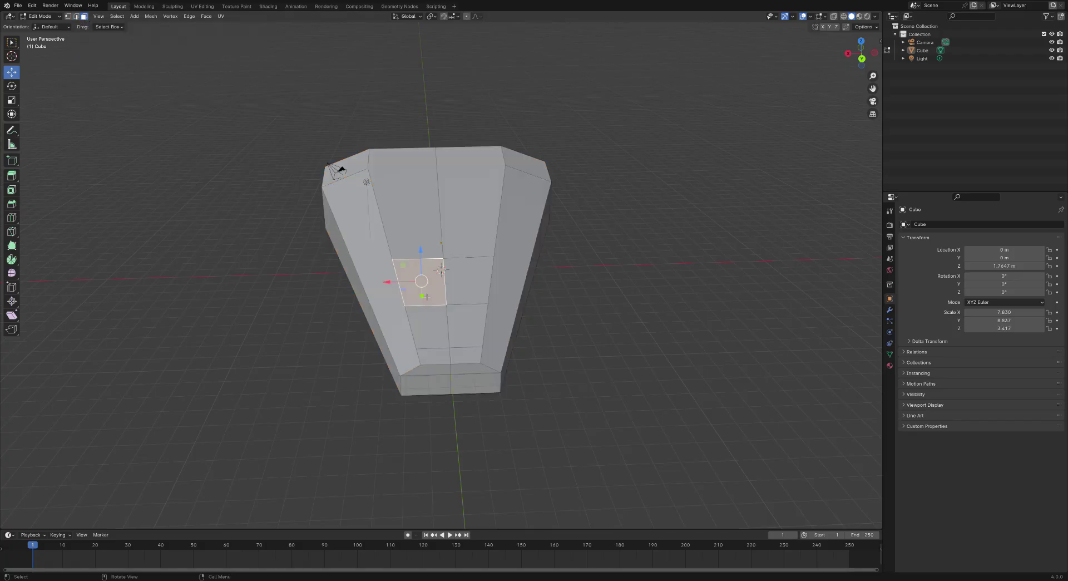
pyautogui.click(463, 295)
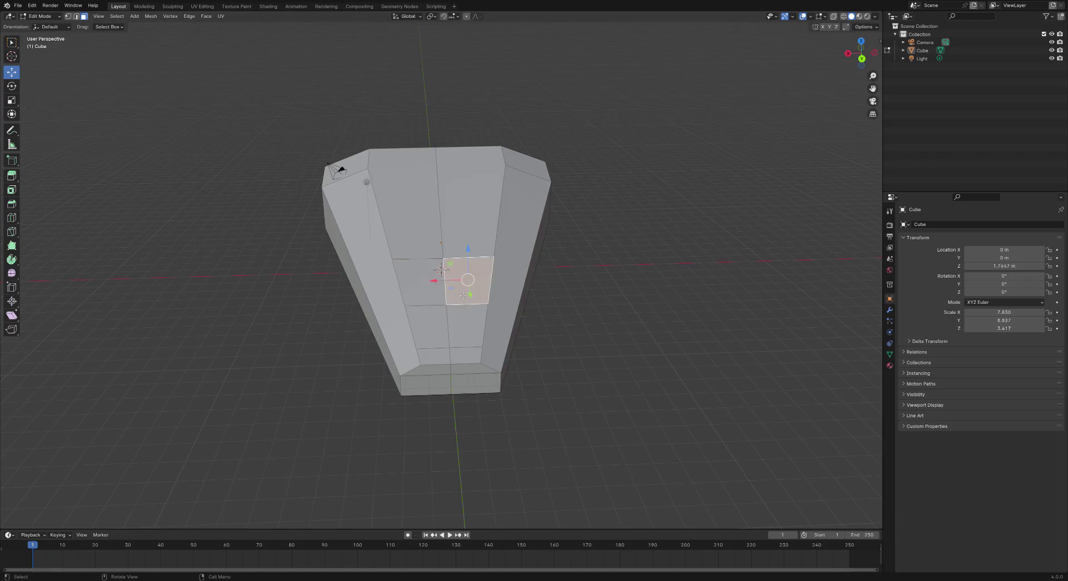
pyautogui.keyDown('shift'); pyautogui.click(433, 294); pyautogui.keyUp('shift')
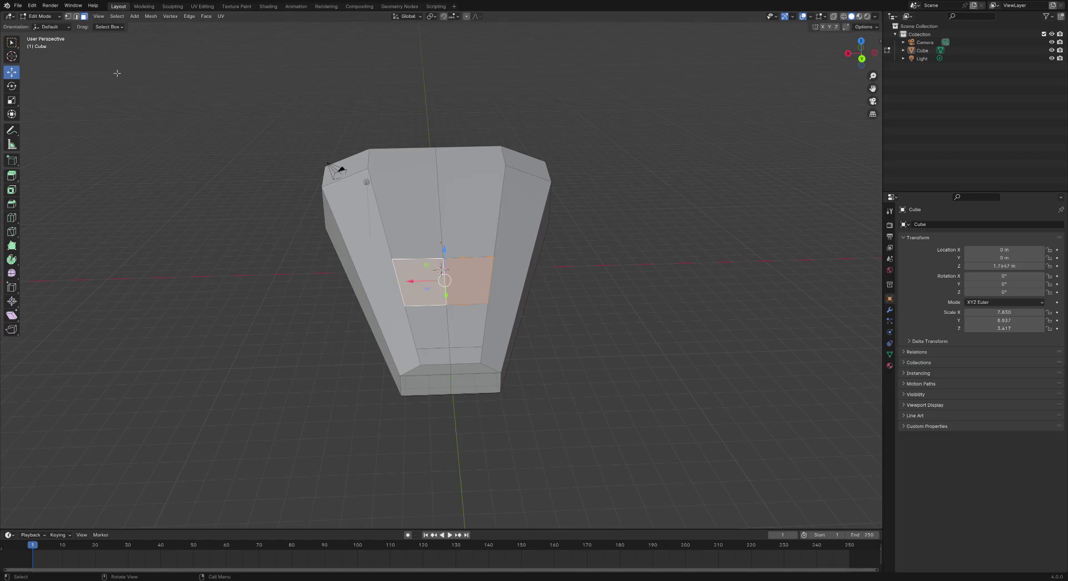
# Try insetting the two selected top faces by a thin margin and moving them vertically.
pyautogui.click(11, 191)
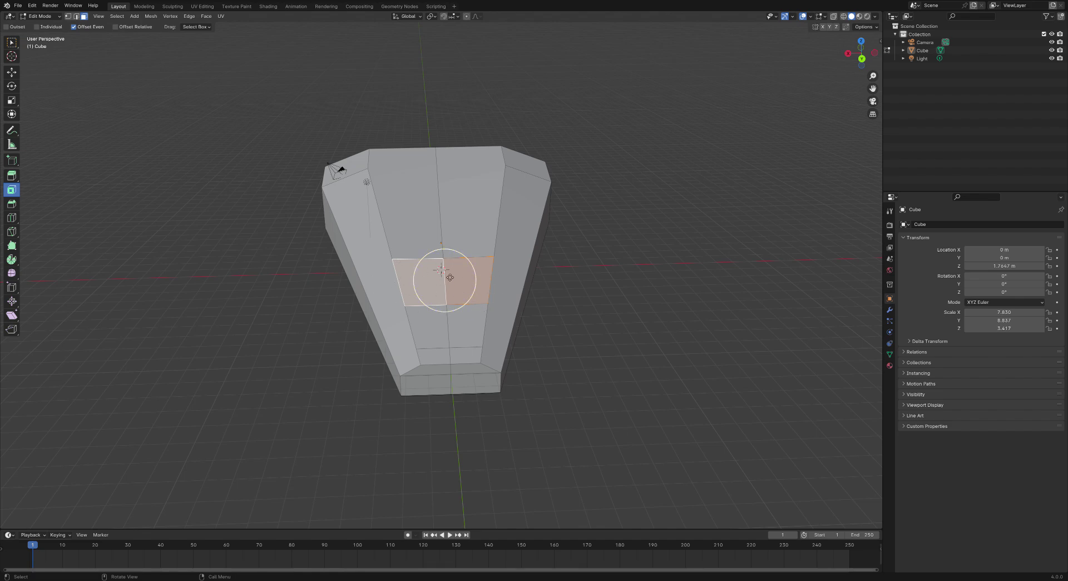
pyautogui.moveTo(471, 267); pyautogui.dragTo(459, 274)
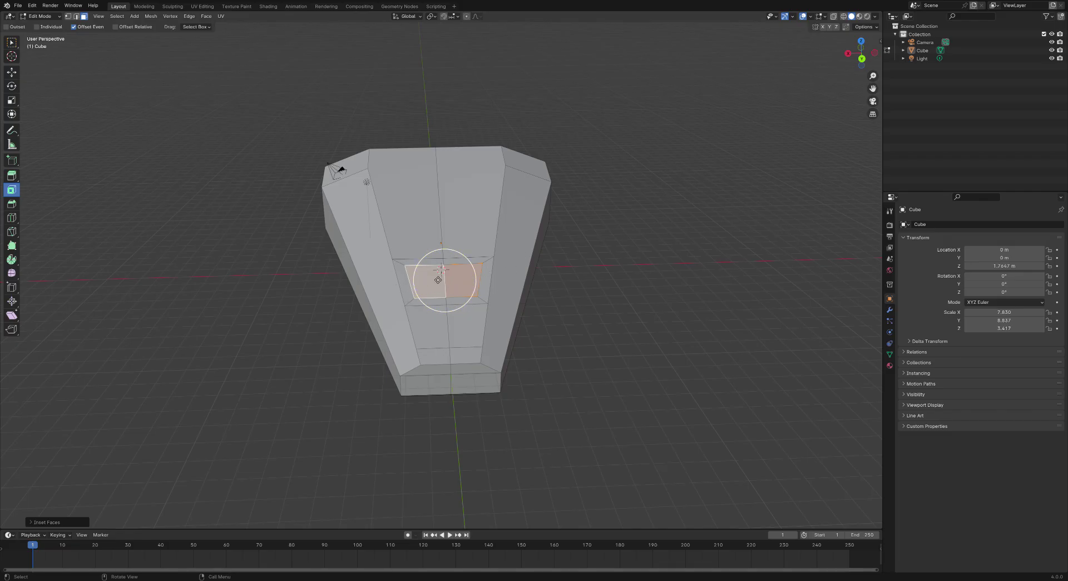
pyautogui.hotkey('ctrl', 'z')
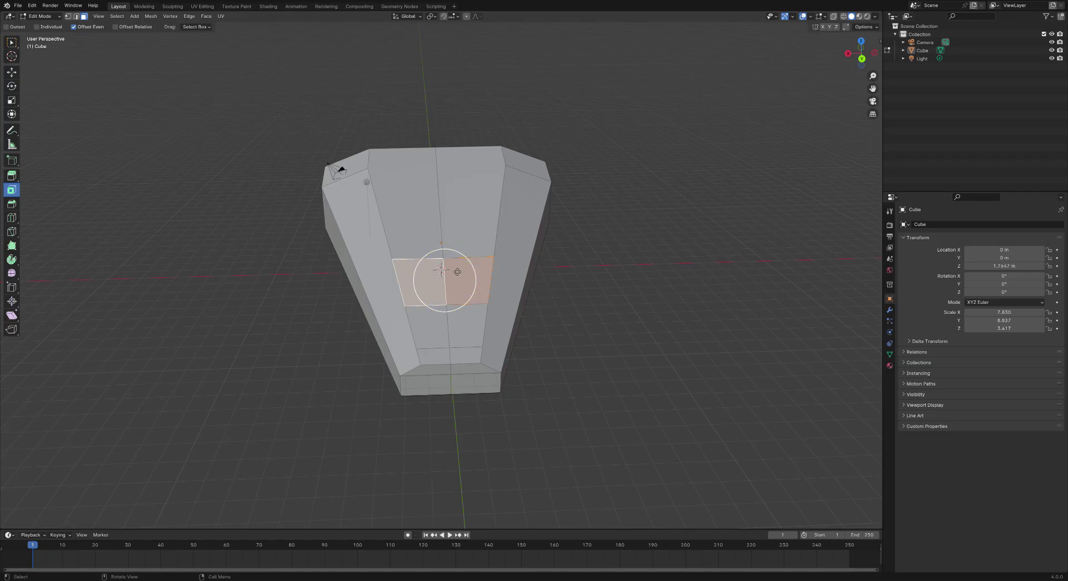
pyautogui.press('i')
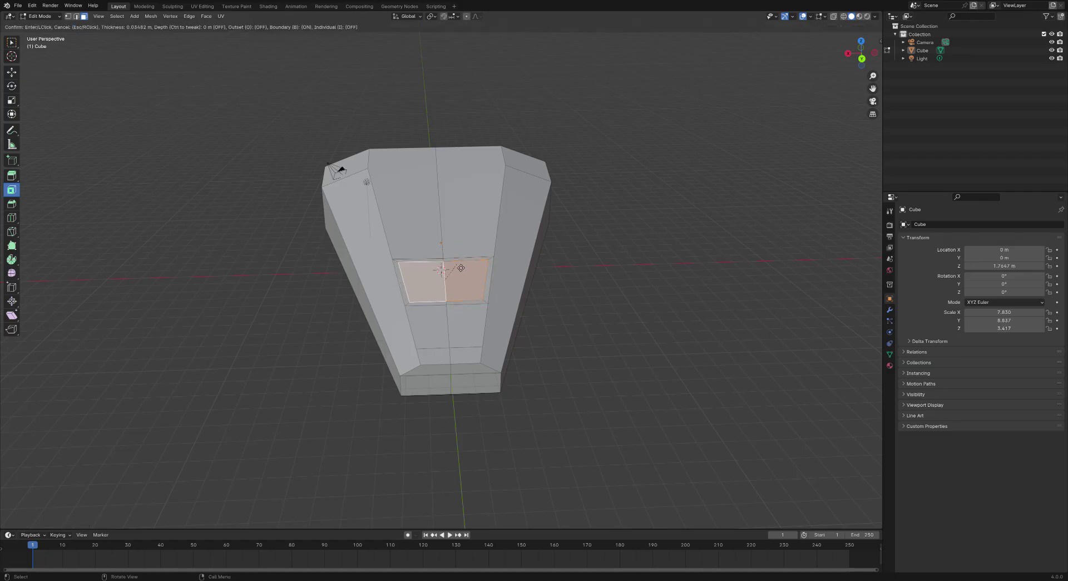
pyautogui.click(461, 268)
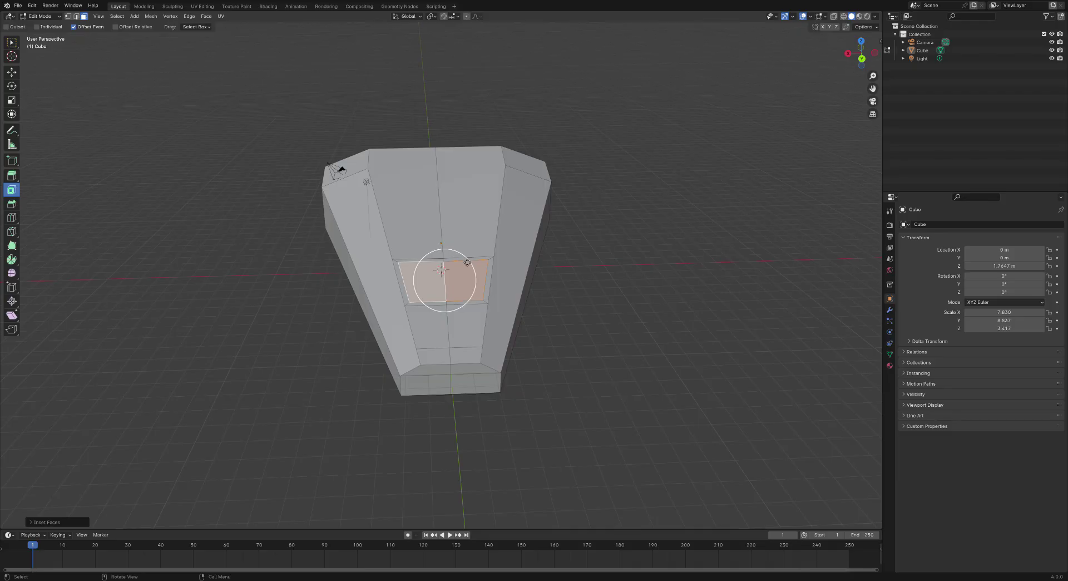
pyautogui.click(11, 72)
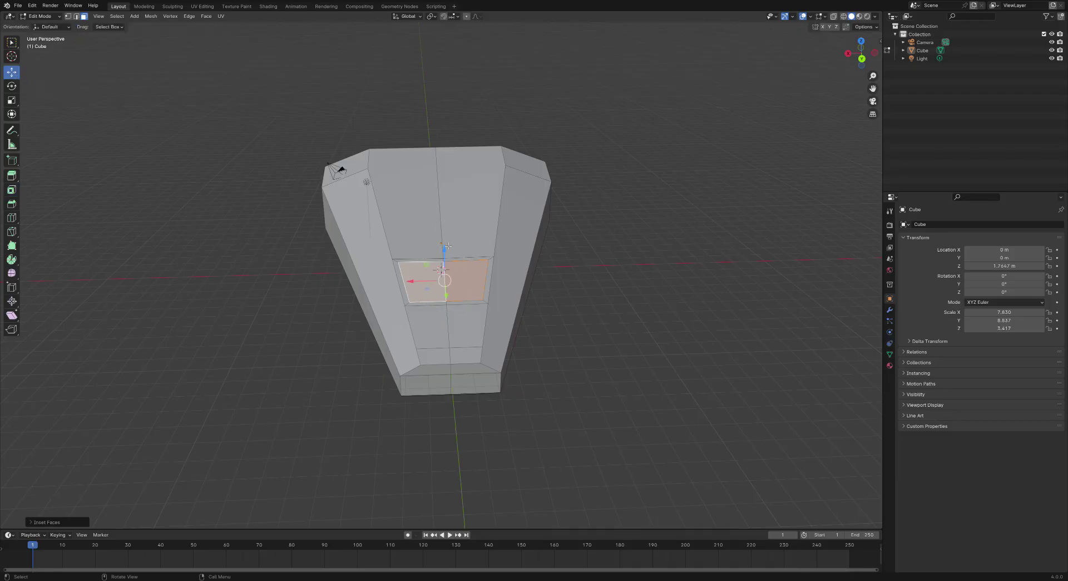
pyautogui.moveTo(445, 247); pyautogui.dragTo(445, 249)
# Extend the selection to the next two top faces toward the narrow end and inset all four together.
pyautogui.moveTo(444, 249); pyautogui.dragTo(628, 266, button='middle')
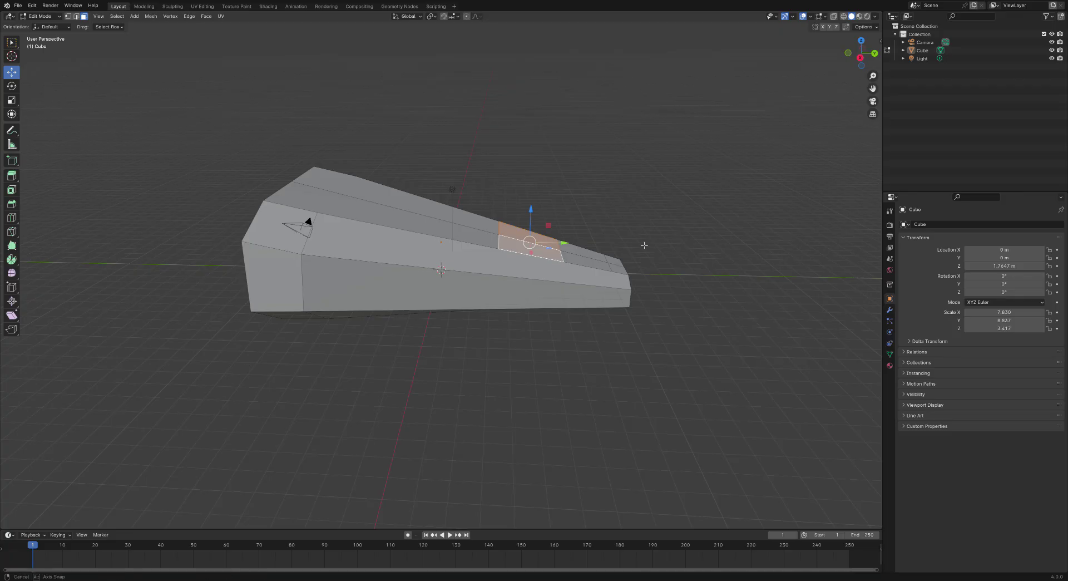
pyautogui.moveTo(643, 243); pyautogui.dragTo(579, 245, button='middle')
pyautogui.keyDown('shift'); pyautogui.click(545, 306); pyautogui.keyUp('shift')
pyautogui.keyDown('shift'); pyautogui.click(568, 298); pyautogui.keyUp('shift')
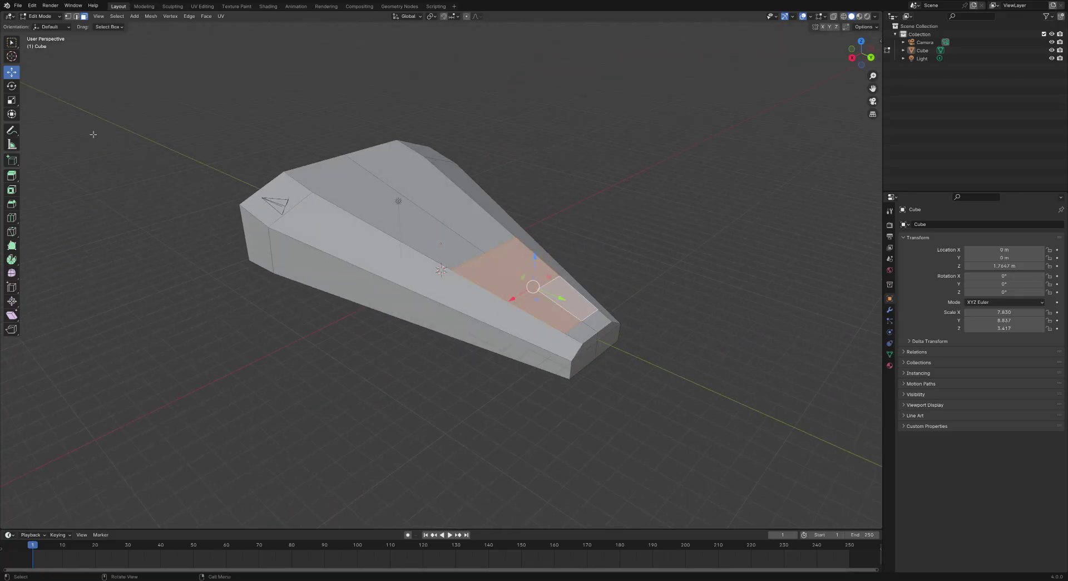
pyautogui.click(11, 189)
pyautogui.moveTo(547, 272); pyautogui.dragTo(544, 277)
# Raise the four inset faces along Z and shift them slightly along Y to form a cockpit block.
pyautogui.click(11, 73)
pyautogui.moveTo(538, 256); pyautogui.dragTo(535, 252)
pyautogui.moveTo(612, 211); pyautogui.dragTo(641, 245, button='middle')
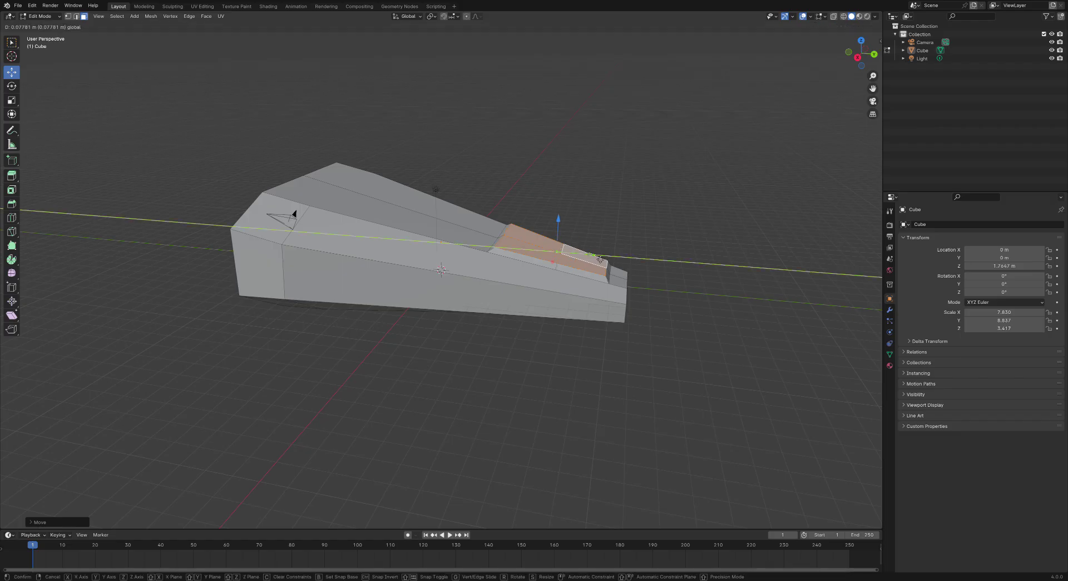
pyautogui.moveTo(597, 256); pyautogui.dragTo(581, 277, button='middle')
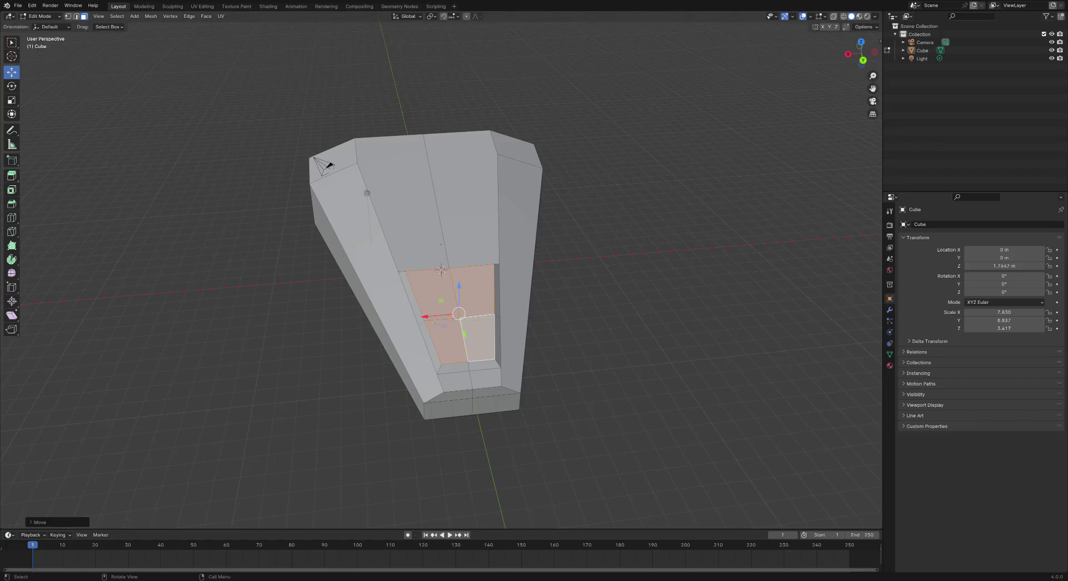
# Switch to edge selection and raise the cross edge in the middle of the cockpit block along Z.
pyautogui.click(448, 318)
pyautogui.click(76, 16)
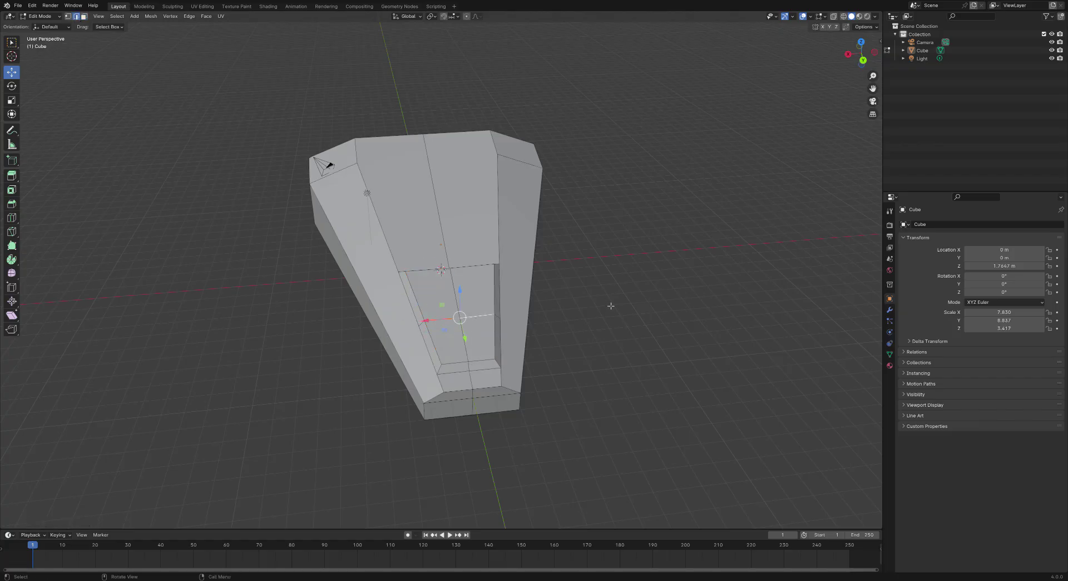
pyautogui.moveTo(612, 302); pyautogui.dragTo(639, 297, button='middle')
pyautogui.moveTo(511, 266); pyautogui.dragTo(509, 248)
pyautogui.moveTo(593, 257); pyautogui.dragTo(604, 230, button='middle')
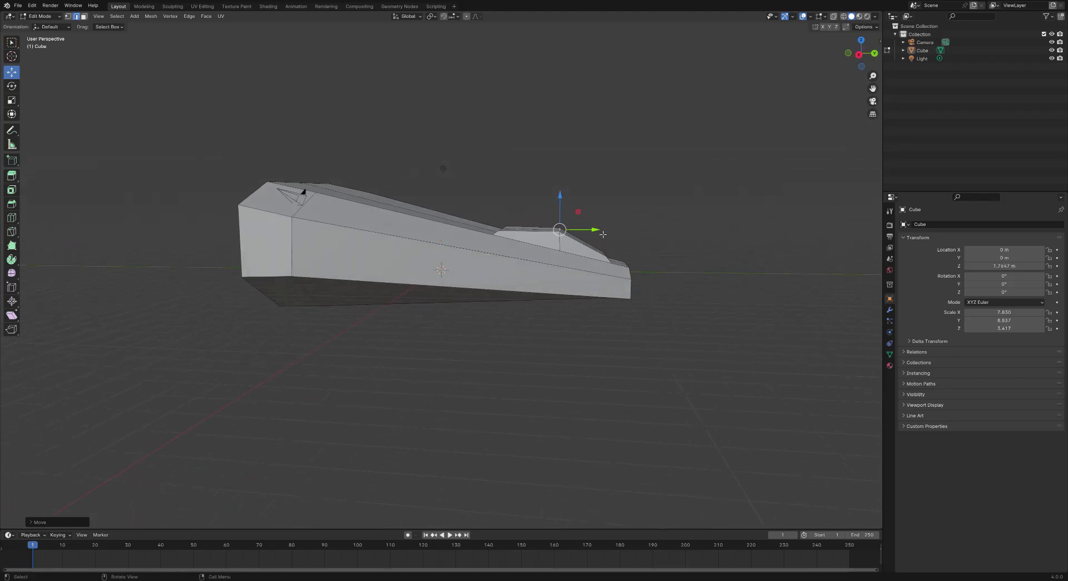
# Shift the raised cockpit cross edge slightly along Y toward the hull's wide end.
pyautogui.moveTo(601, 231); pyautogui.dragTo(600, 230)
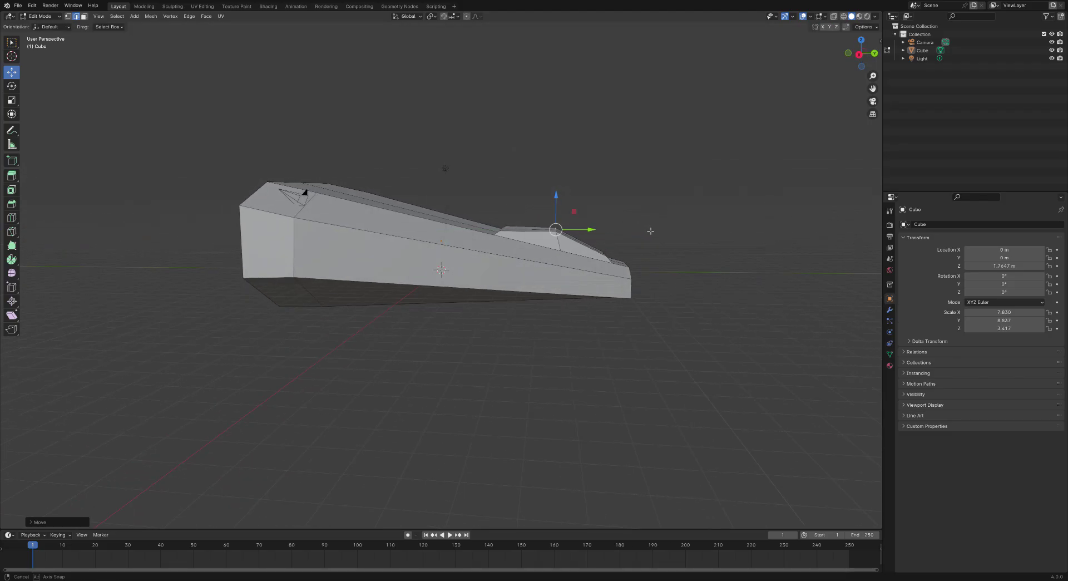
pyautogui.moveTo(649, 230); pyautogui.dragTo(427, 250, button='middle')
# Switch to face selection and inset the two rear roof faces of the cockpit by a thin margin.
pyautogui.click(84, 16)
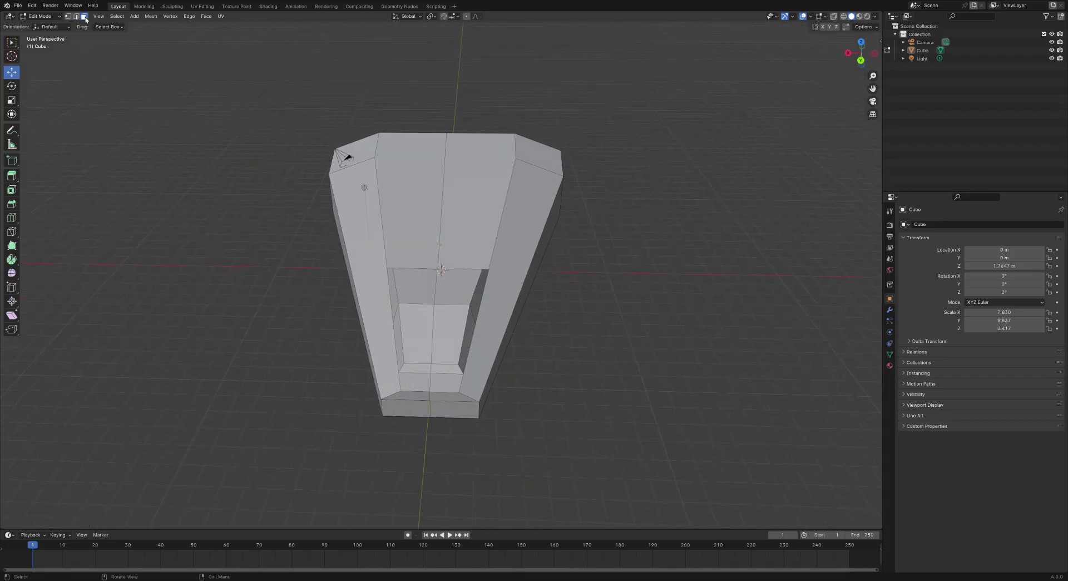
pyautogui.click(412, 276)
pyautogui.click(11, 191)
pyautogui.moveTo(463, 280); pyautogui.dragTo(456, 280)
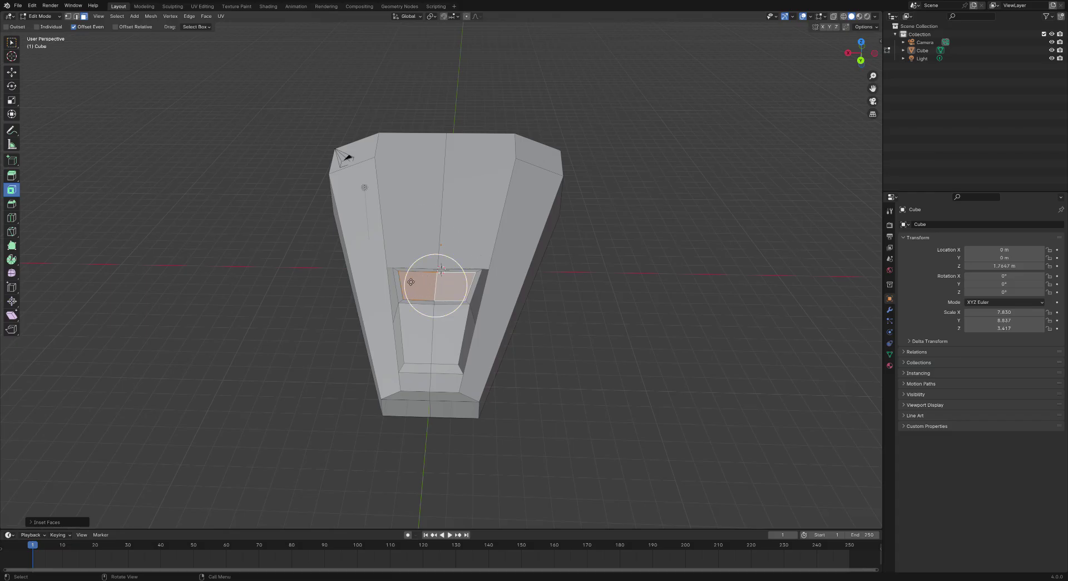
# Lower the inset rear roof faces slightly along Z to form a shallow recess.
pyautogui.click(11, 72)
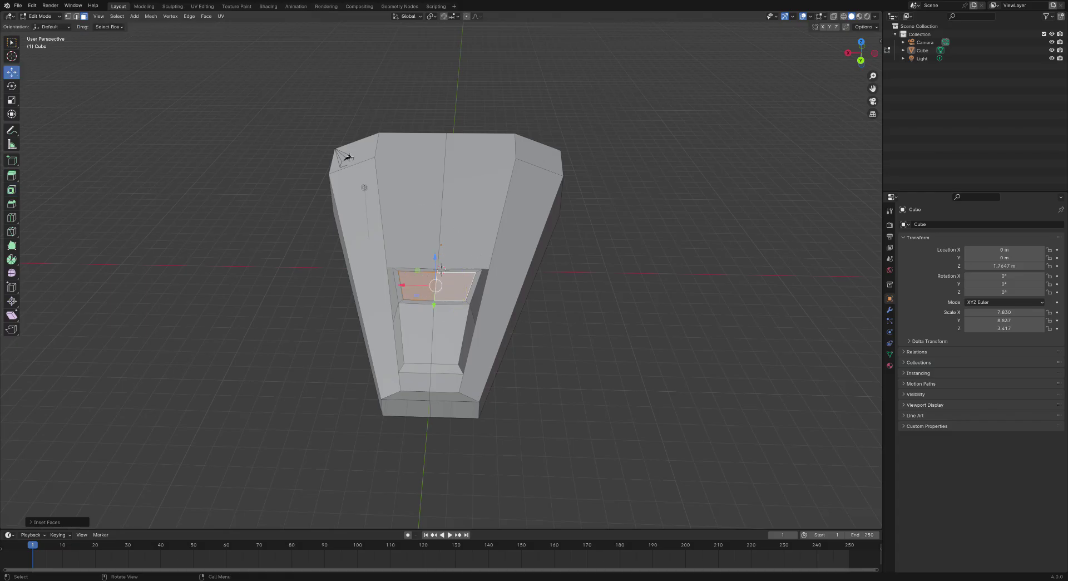
pyautogui.moveTo(438, 257); pyautogui.dragTo(439, 262)
pyautogui.moveTo(441, 269); pyautogui.dragTo(634, 329, button='middle')
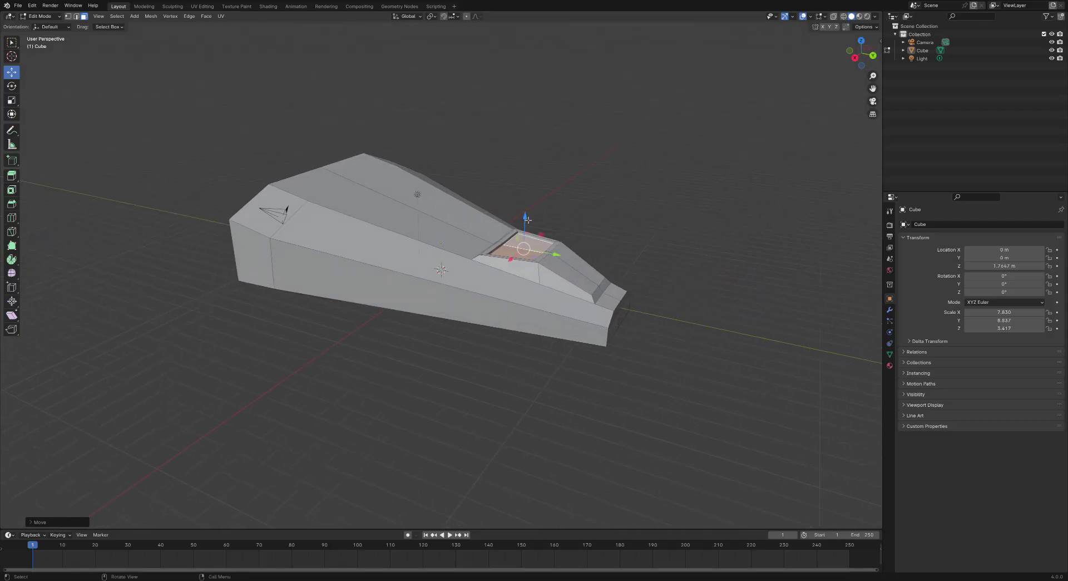
pyautogui.moveTo(526, 219); pyautogui.dragTo(528, 218)
# Inset the two sloping front cockpit faces by about 0.03 m and lower them along Z as a recessed windshield.
pyautogui.moveTo(528, 218); pyautogui.dragTo(450, 287, button='middle')
pyautogui.moveTo(544, 341); pyautogui.dragTo(521, 315, button='middle')
pyautogui.moveTo(425, 310); pyautogui.dragTo(463, 266, button='middle')
pyautogui.click(429, 304)
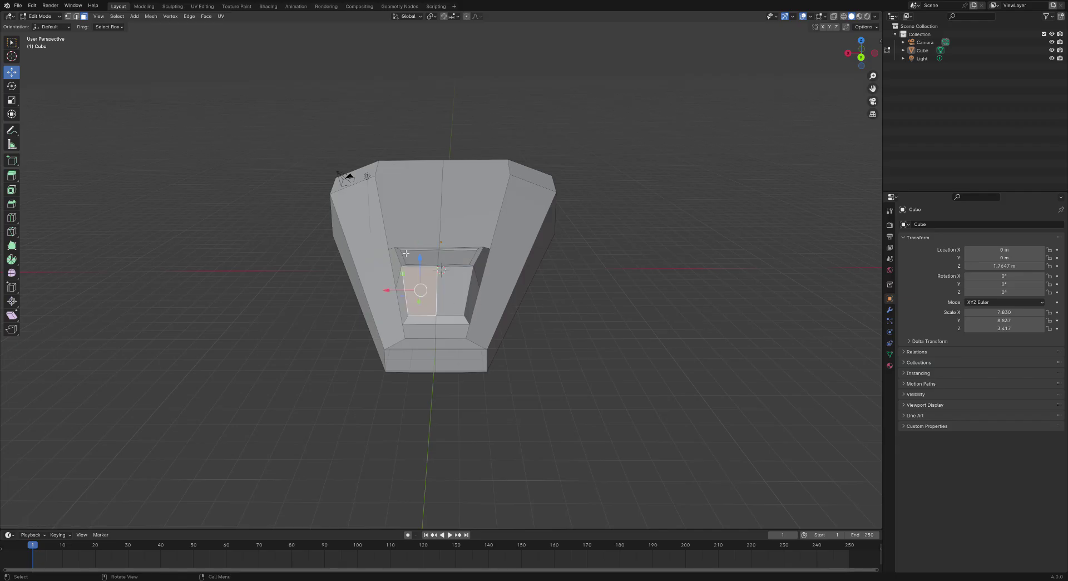
pyautogui.keyDown('shift'); pyautogui.click(453, 289); pyautogui.keyUp('shift')
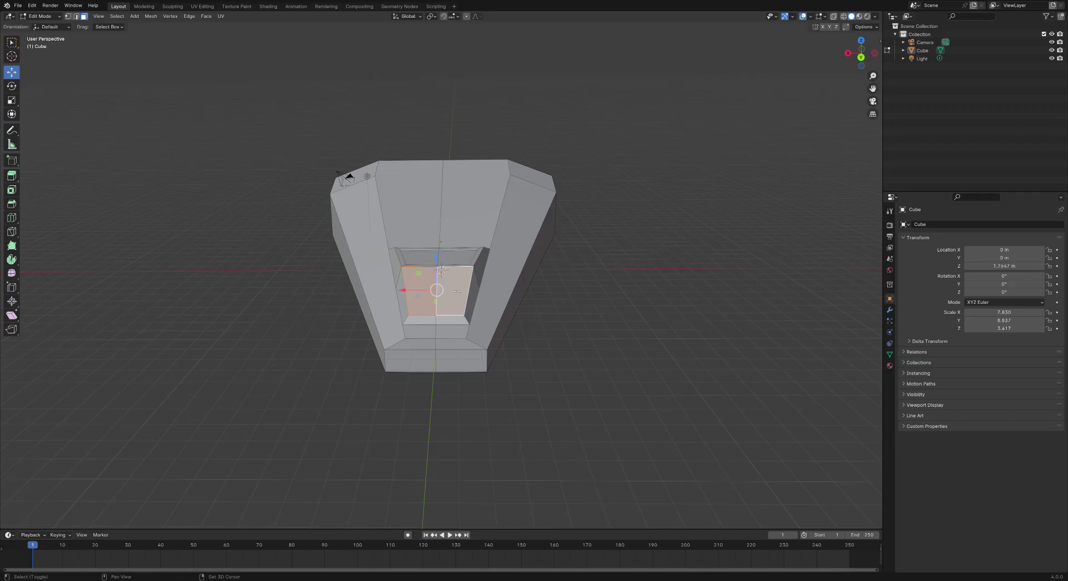
pyautogui.click(11, 189)
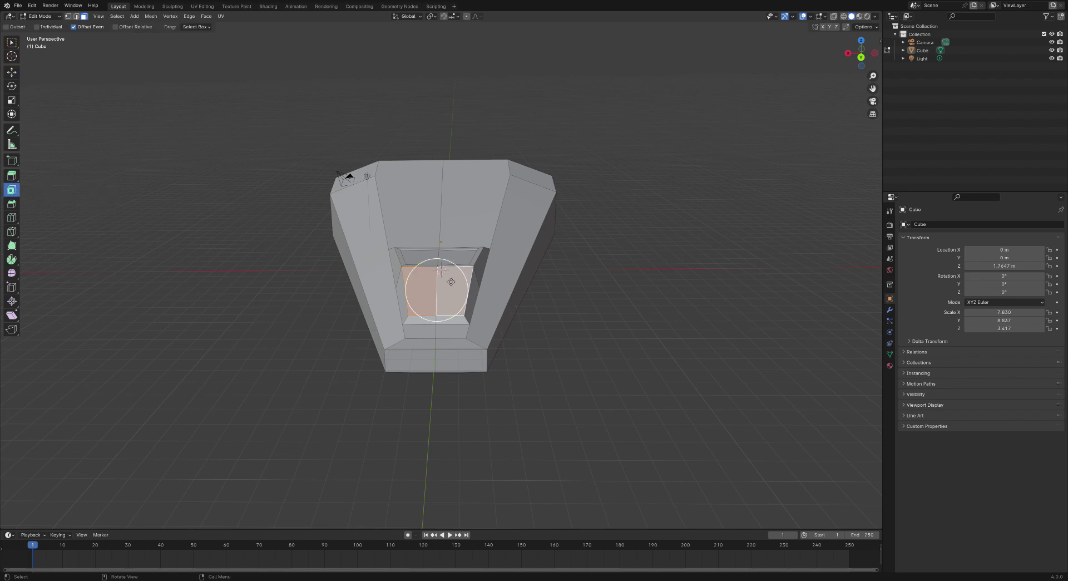
pyautogui.moveTo(450, 282); pyautogui.dragTo(448, 288)
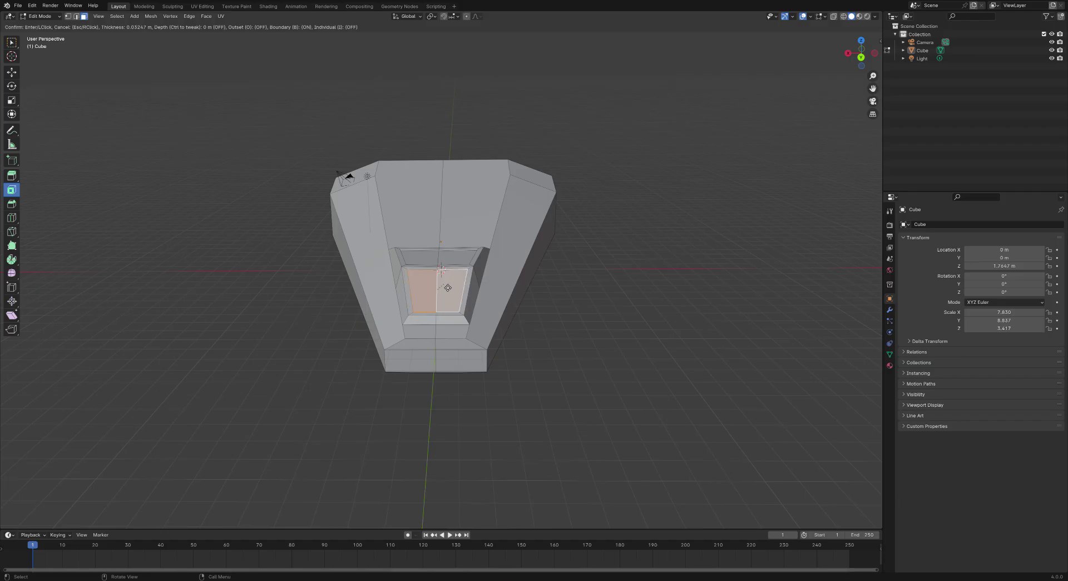
pyautogui.moveTo(448, 288); pyautogui.dragTo(448, 287)
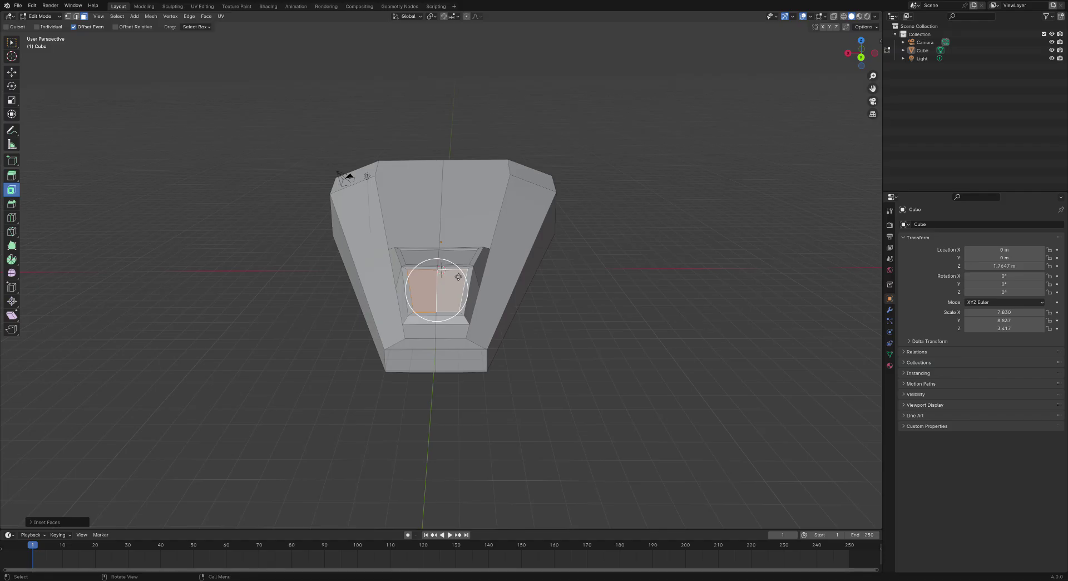
pyautogui.moveTo(459, 277); pyautogui.dragTo(457, 278)
pyautogui.click(11, 72)
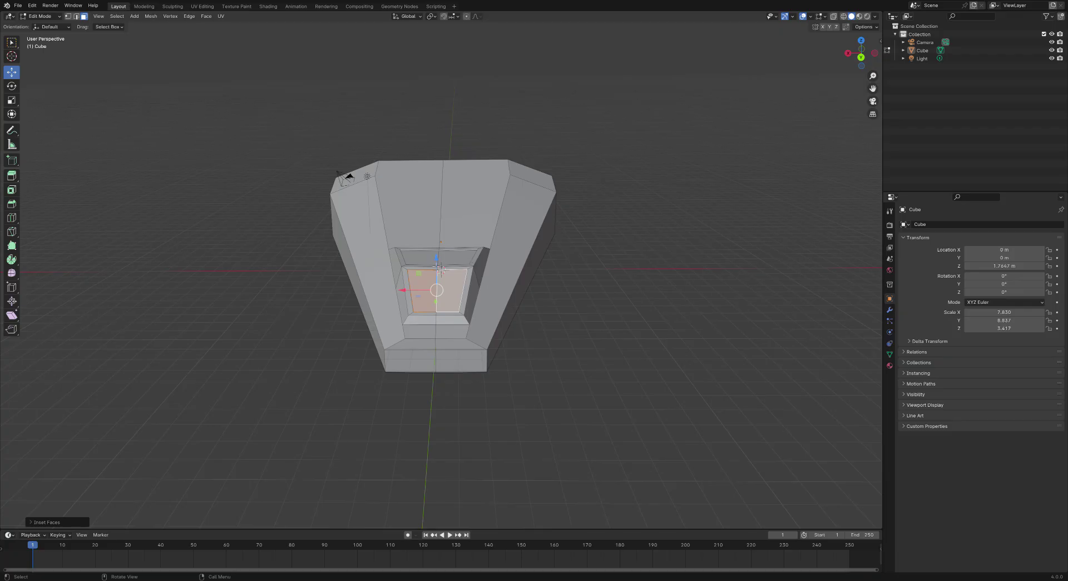
pyautogui.moveTo(436, 259); pyautogui.dragTo(446, 262)
# Examine the recessed cockpit panels from above, up close and from both sides of the hull.
pyautogui.moveTo(570, 297); pyautogui.dragTo(445, 306, button='middle')
pyautogui.moveTo(523, 390); pyautogui.dragTo(550, 333, button='middle')
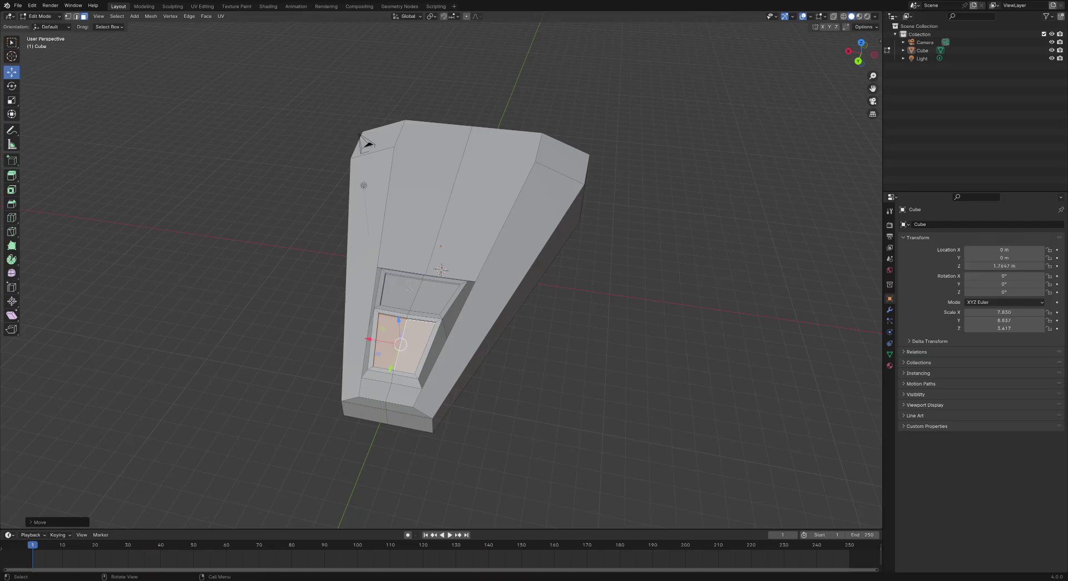
pyautogui.moveTo(504, 323); pyautogui.dragTo(534, 286, button='middle')
pyautogui.scroll(4, 537, 288)
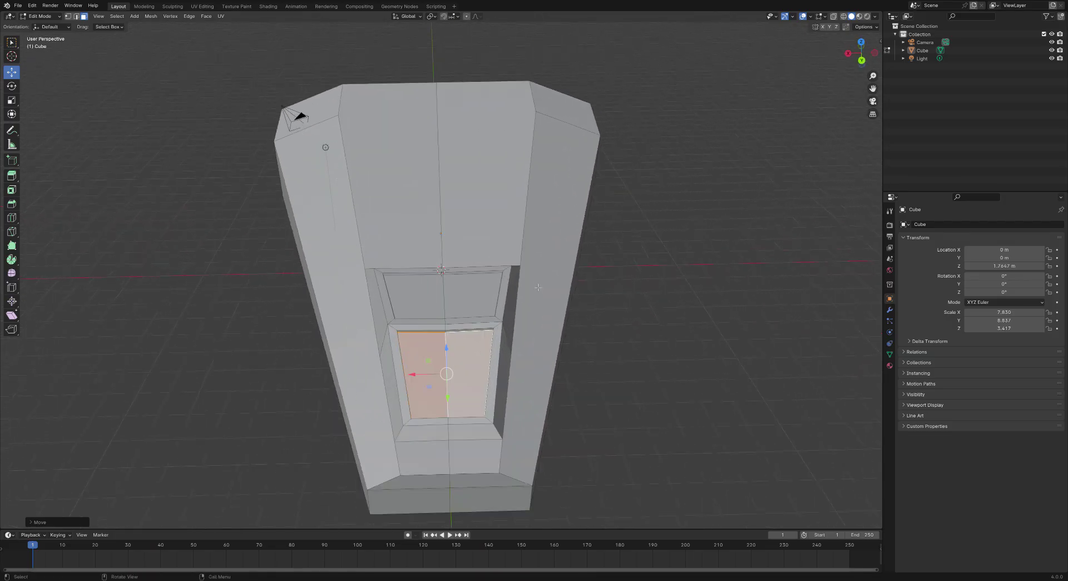
pyautogui.scroll(2, 540, 289)
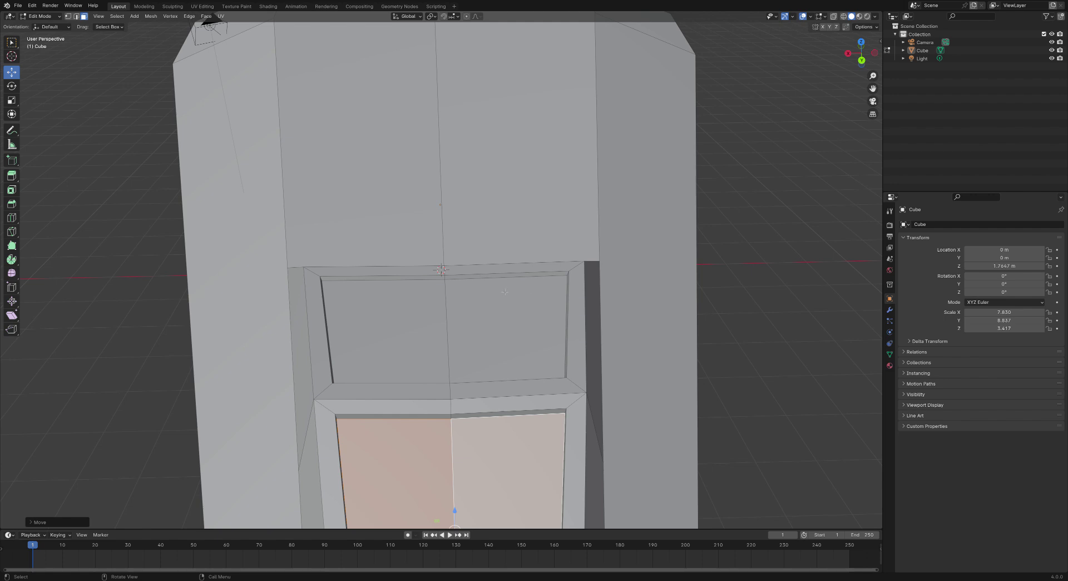
pyautogui.scroll(-5, 551, 293)
pyautogui.moveTo(590, 366); pyautogui.dragTo(644, 365, button='middle')
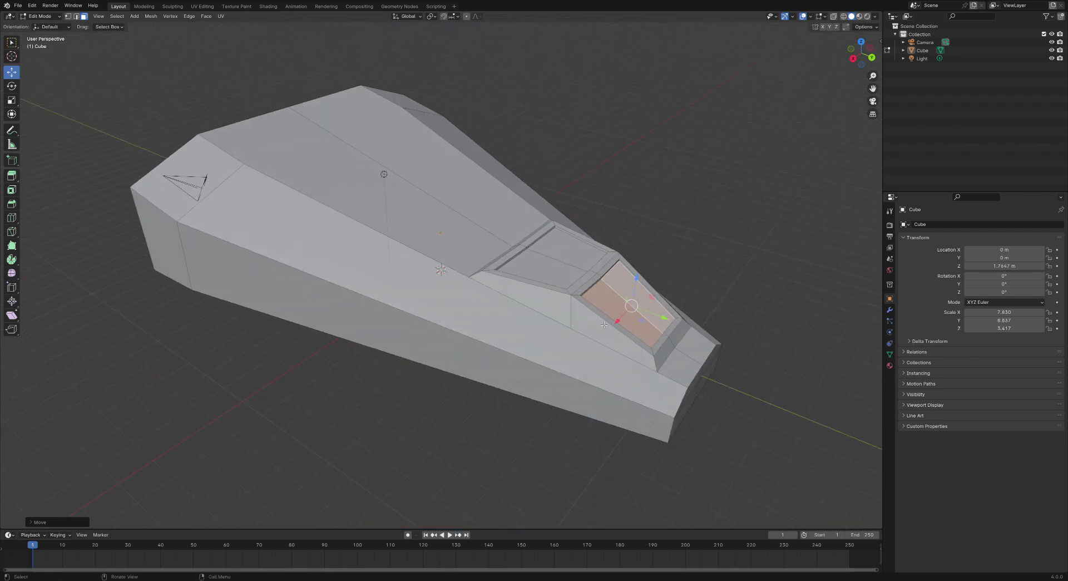
pyautogui.moveTo(702, 361); pyautogui.dragTo(570, 353, button='middle')
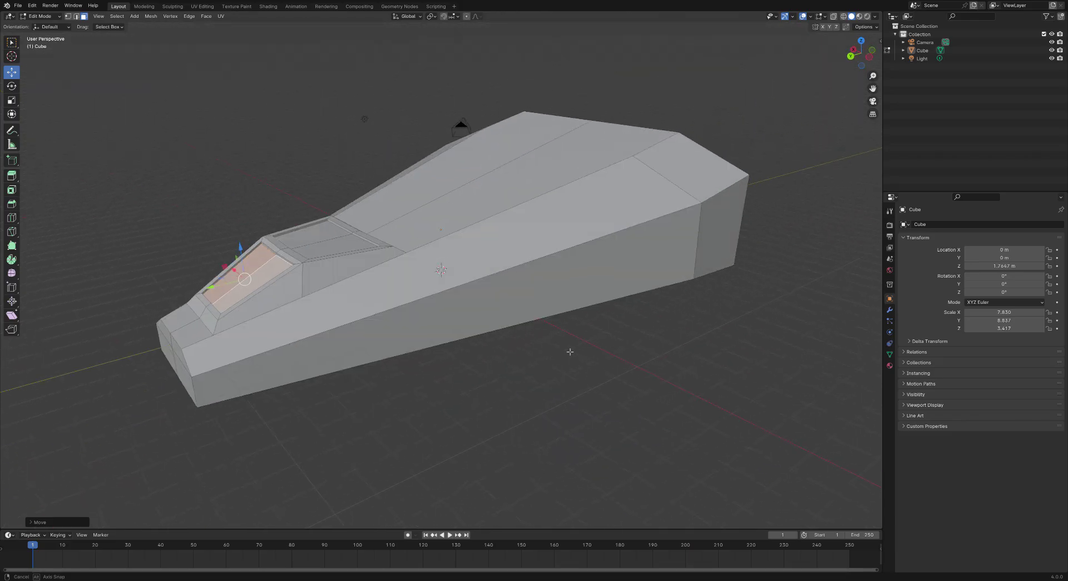
pyautogui.moveTo(398, 363); pyautogui.dragTo(546, 284, button='middle')
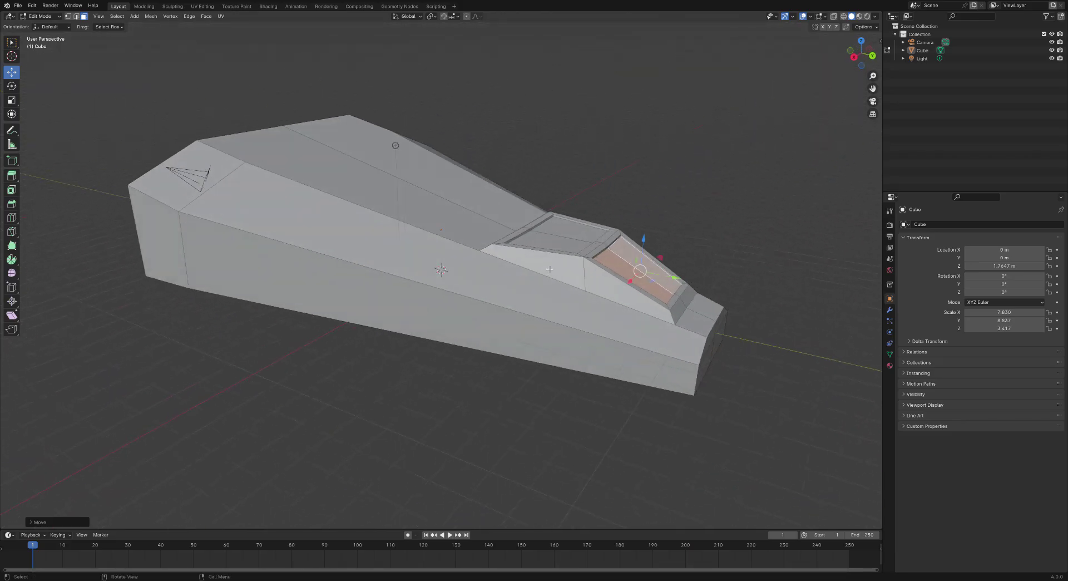
# Select the rear side face of the cockpit on the -X side and inset it by about 0.03 m.
pyautogui.click(549, 269)
pyautogui.moveTo(31, 154); pyautogui.dragTo(424, 233, button='middle')
pyautogui.click(422, 287)
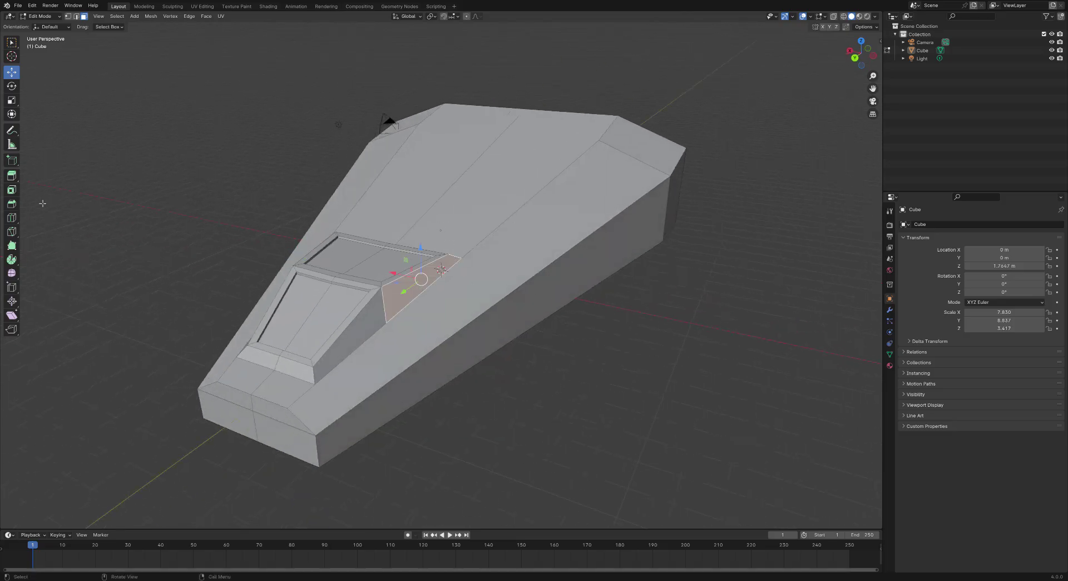
pyautogui.click(11, 191)
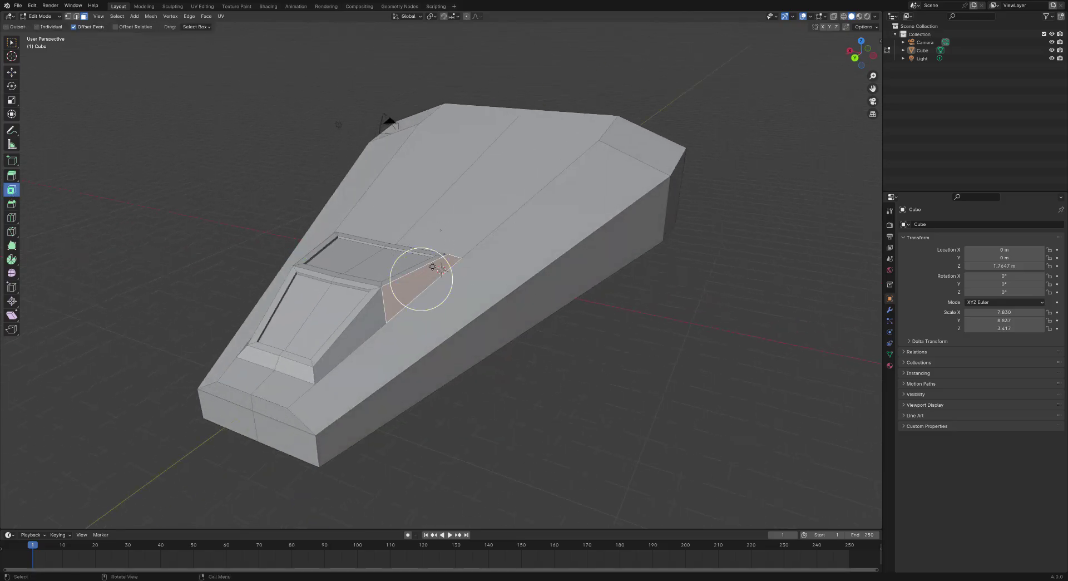
pyautogui.moveTo(434, 267); pyautogui.dragTo(429, 272)
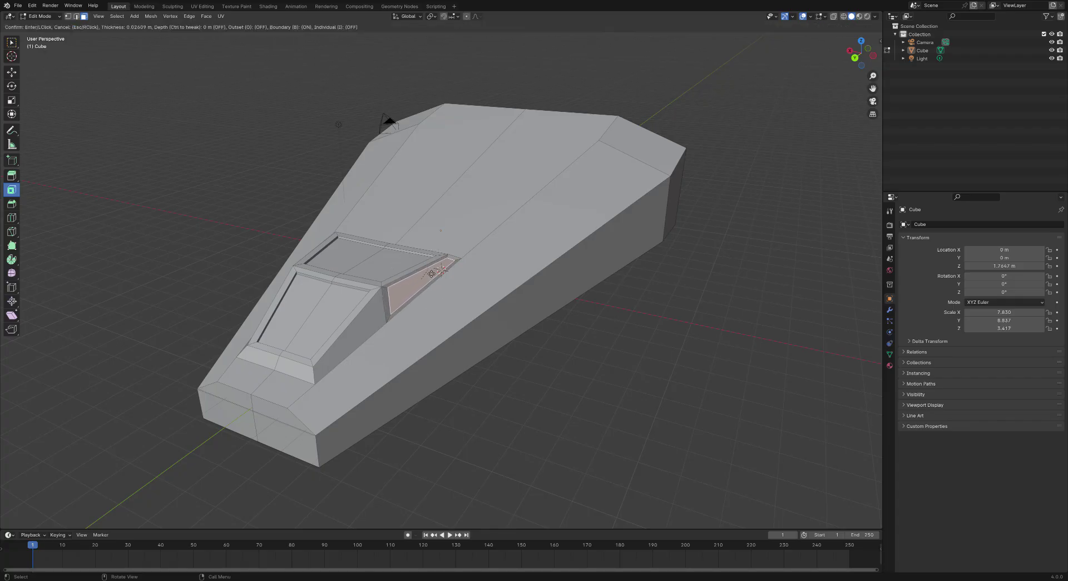
pyautogui.moveTo(431, 273); pyautogui.dragTo(432, 273)
pyautogui.moveTo(431, 273); pyautogui.dragTo(388, 304, button='middle')
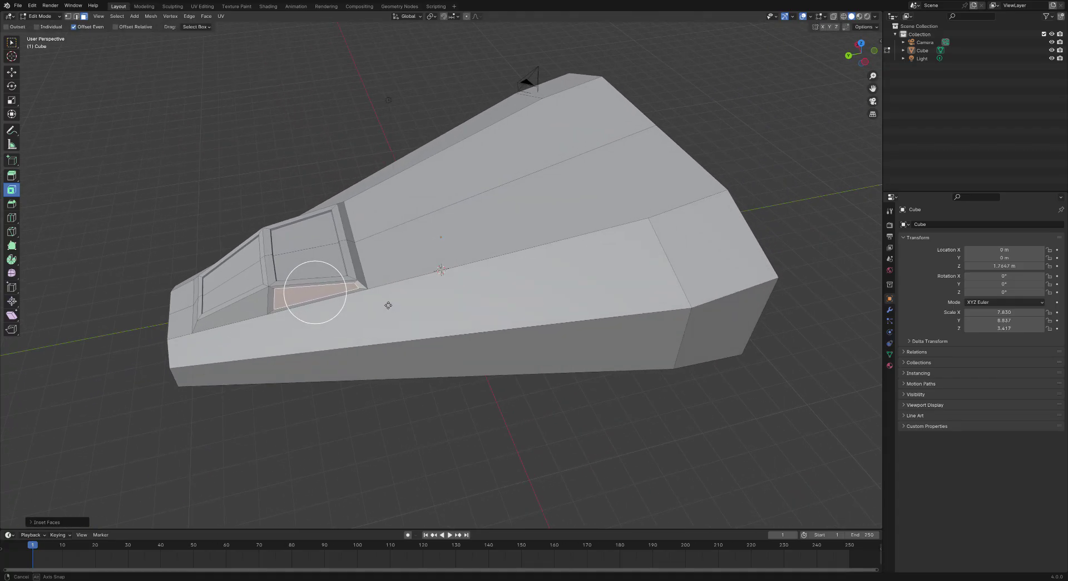
pyautogui.moveTo(346, 286); pyautogui.dragTo(344, 284)
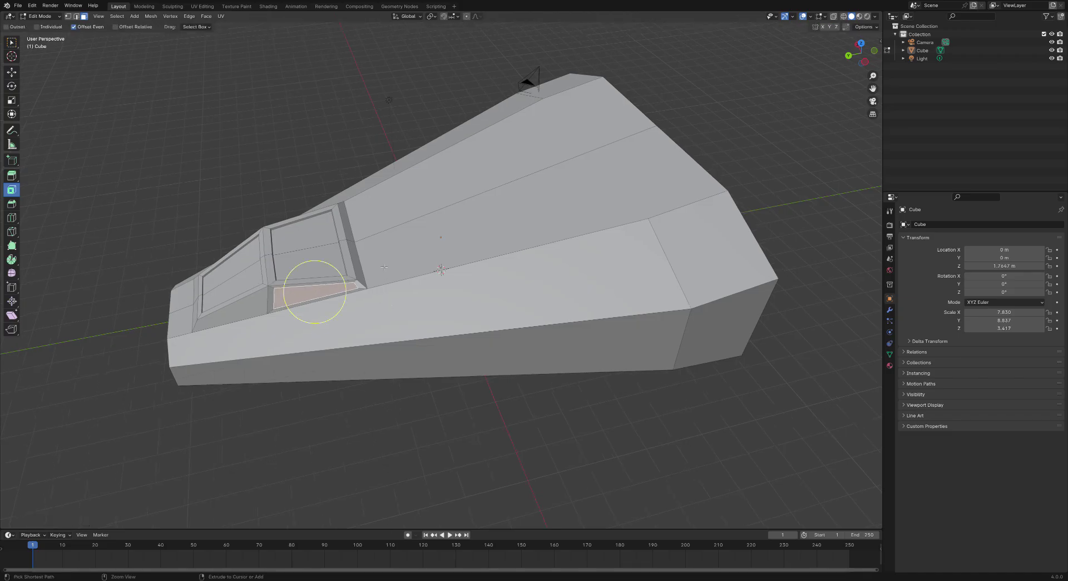
pyautogui.moveTo(341, 279); pyautogui.dragTo(341, 280)
# Move the inset rear side face slightly inward along X to recess the side window.
pyautogui.click(12, 73)
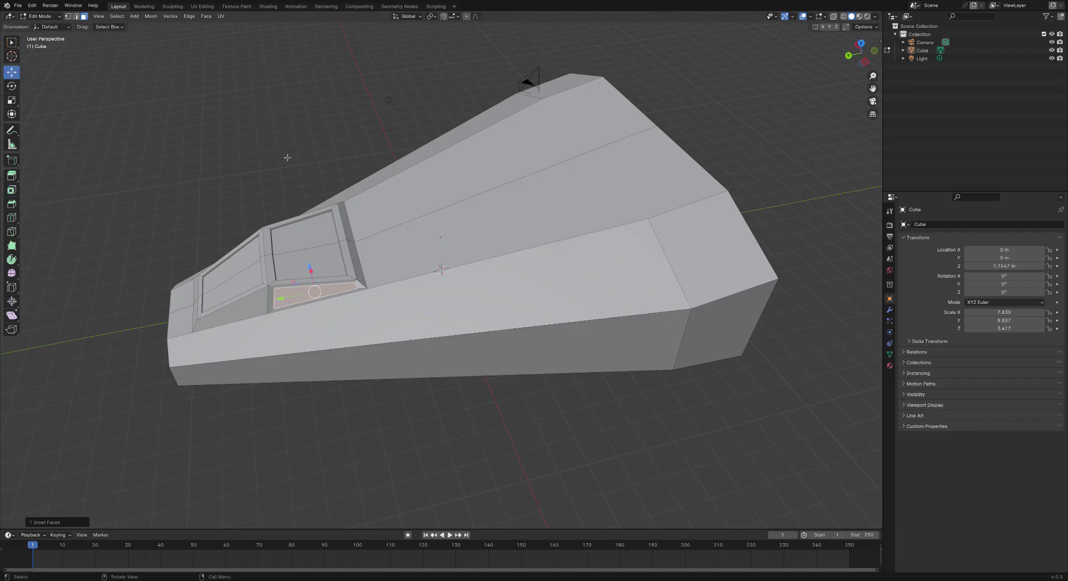
pyautogui.moveTo(356, 261); pyautogui.dragTo(434, 241, button='middle')
pyautogui.moveTo(407, 337); pyautogui.dragTo(406, 338)
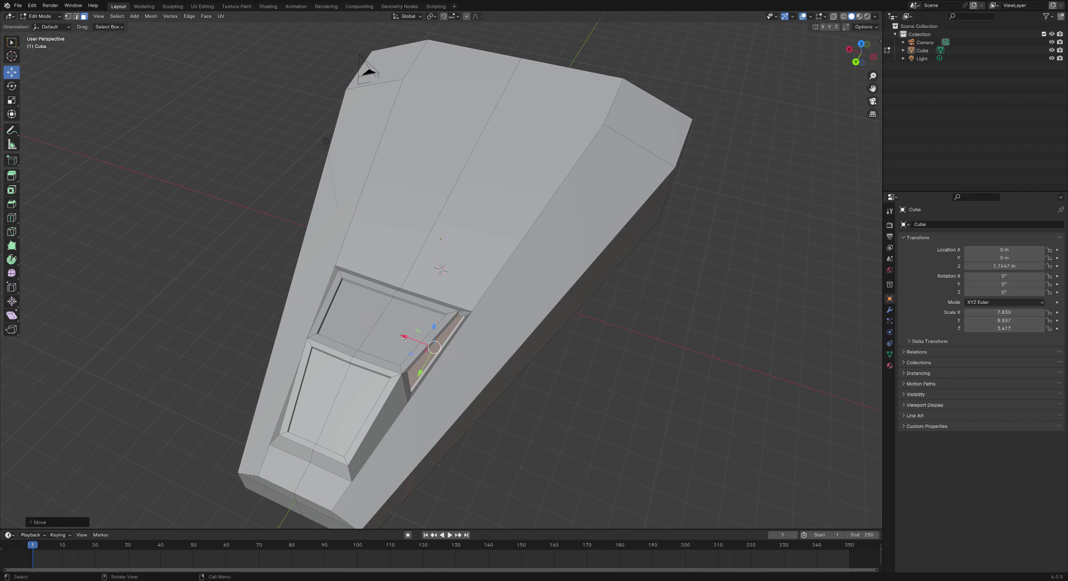
# Select the front side face of the cockpit on the same side and inset it by about 0.02 m.
pyautogui.click(399, 403)
pyautogui.moveTo(398, 402); pyautogui.dragTo(401, 387, button='middle')
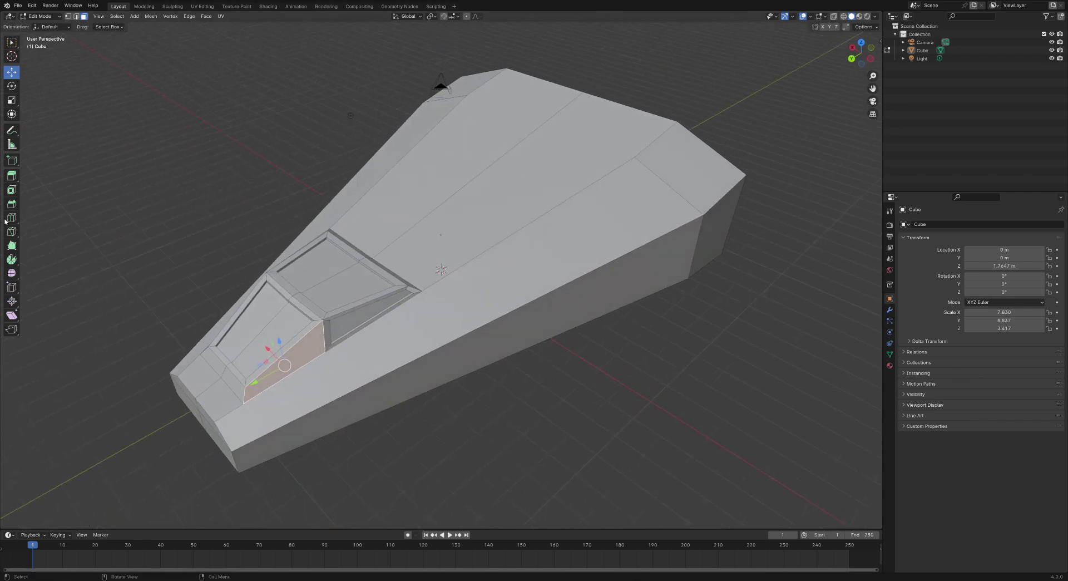
pyautogui.click(11, 189)
pyautogui.moveTo(307, 364); pyautogui.dragTo(299, 368)
pyautogui.moveTo(299, 367); pyautogui.dragTo(340, 362, button='middle')
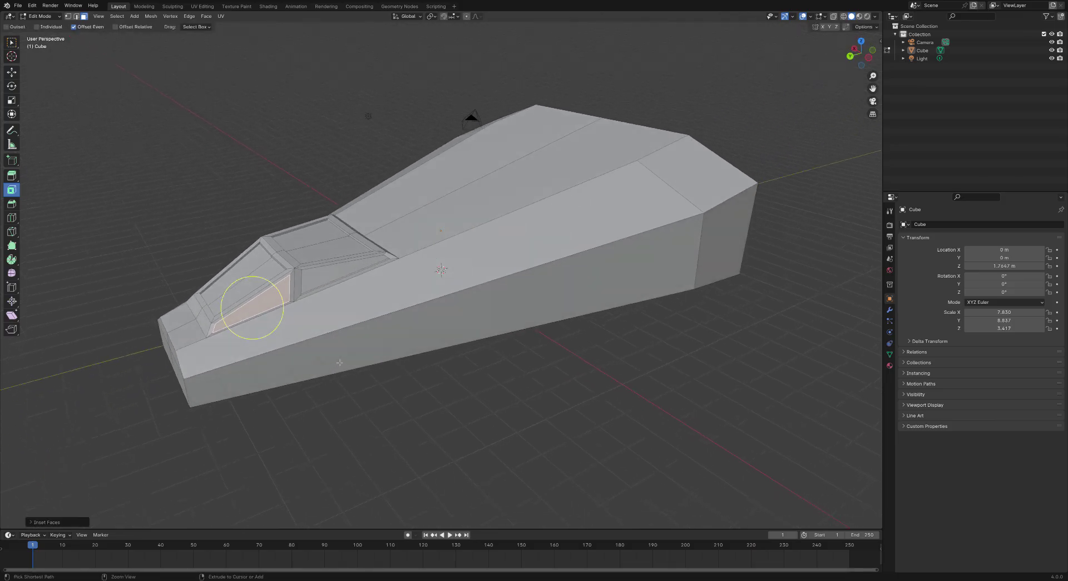
pyautogui.click(273, 294)
pyautogui.moveTo(273, 294); pyautogui.dragTo(271, 300)
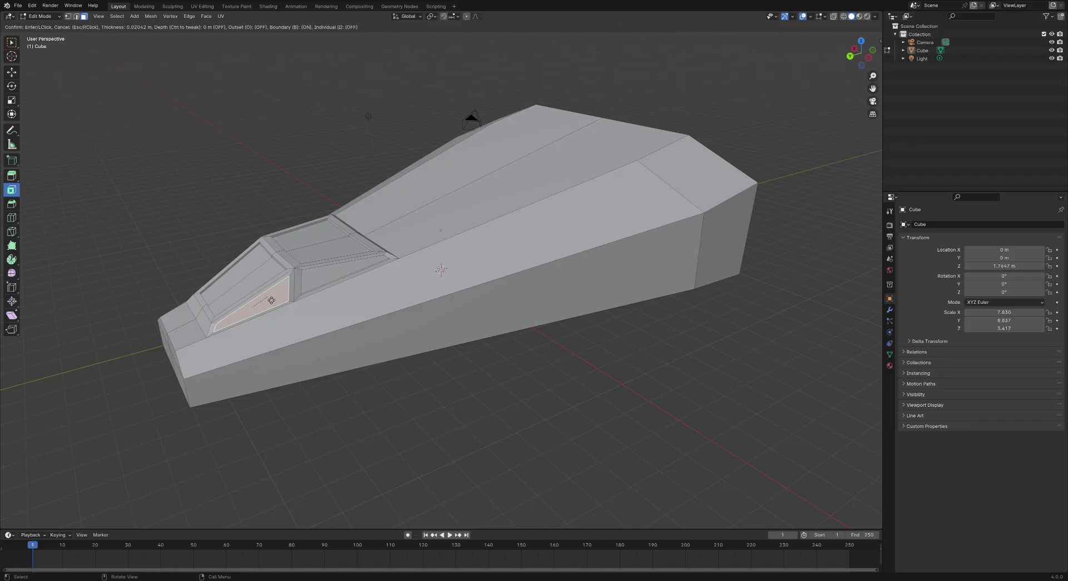
pyautogui.moveTo(271, 300); pyautogui.dragTo(270, 301)
pyautogui.moveTo(271, 301); pyautogui.dragTo(271, 301)
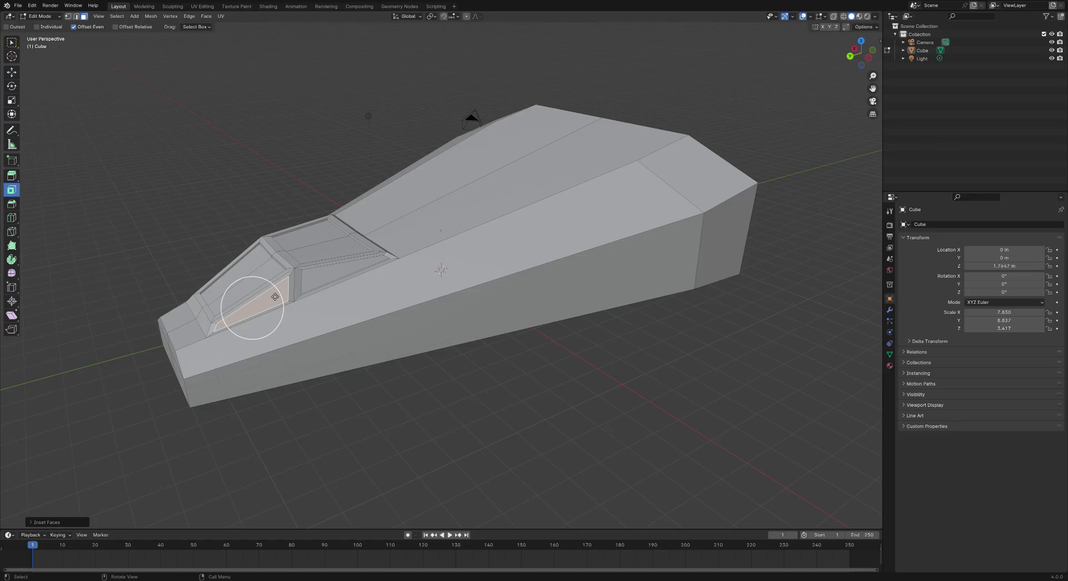
pyautogui.moveTo(275, 296); pyautogui.dragTo(274, 297)
# Move the inset front side face inward along X by about 0.07 m.
pyautogui.click(12, 72)
pyautogui.moveTo(101, 128); pyautogui.dragTo(331, 270, button='middle')
pyautogui.moveTo(455, 356); pyautogui.dragTo(452, 358)
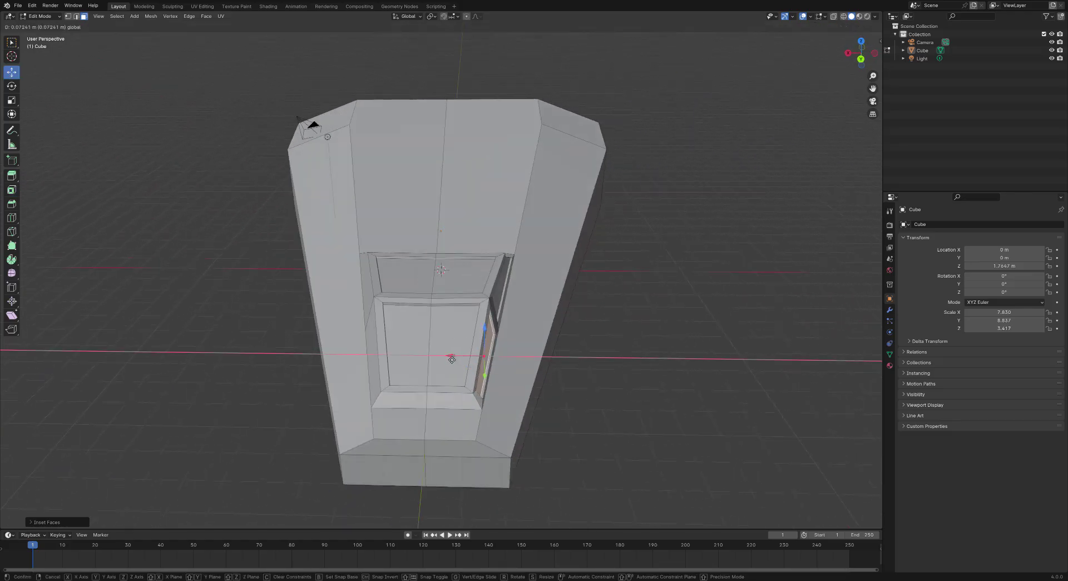
pyautogui.moveTo(452, 359); pyautogui.dragTo(452, 358)
# Select the whole mesh and symmetrize it to copy the recessed side windows to the opposite side, then clear the selection.
pyautogui.moveTo(648, 389); pyautogui.dragTo(644, 360, button='middle')
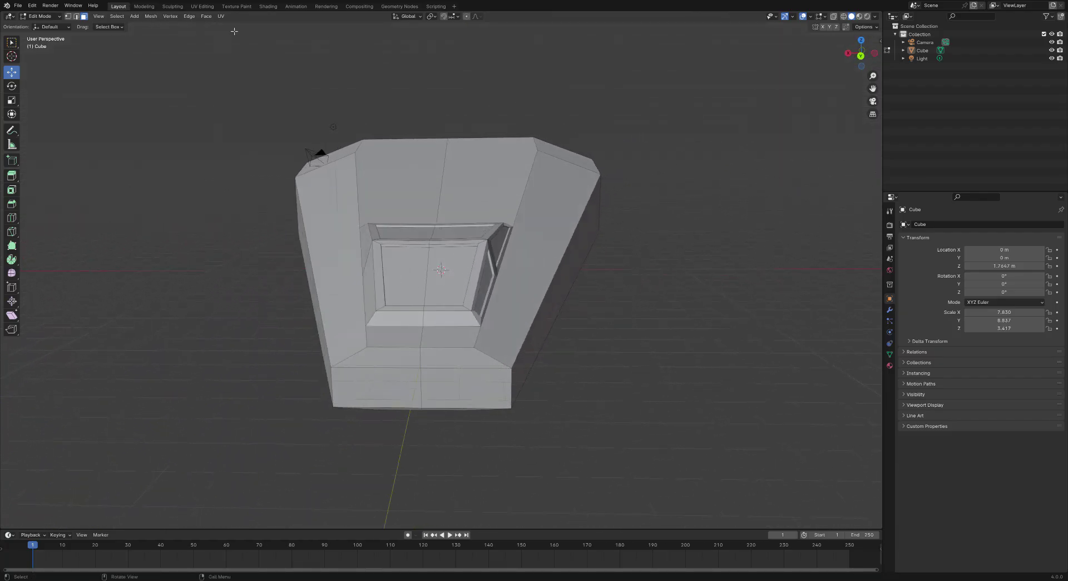
pyautogui.click(115, 18)
pyautogui.click(124, 26)
pyautogui.click(151, 16)
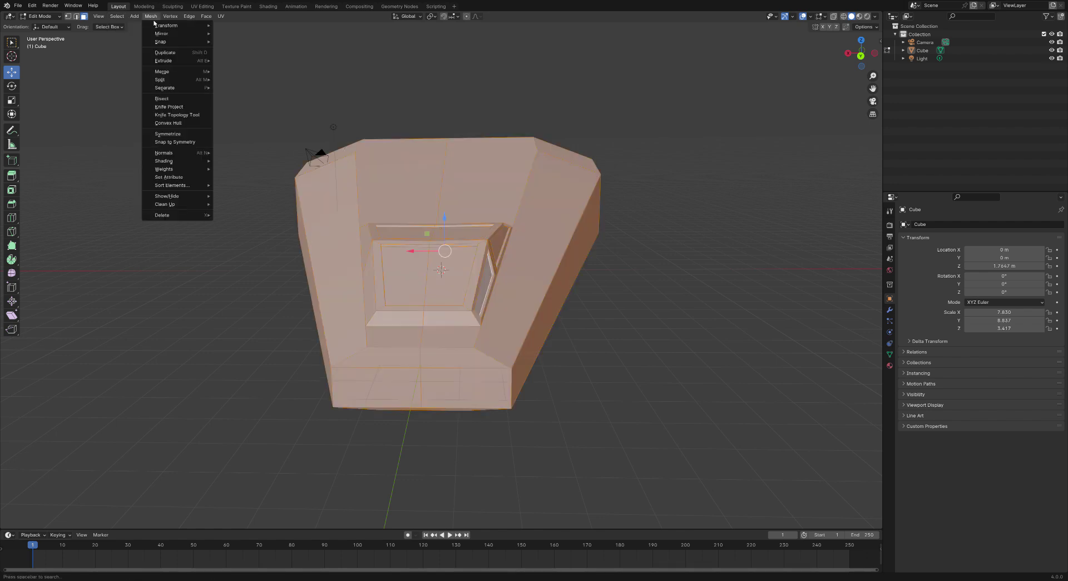
pyautogui.click(167, 133)
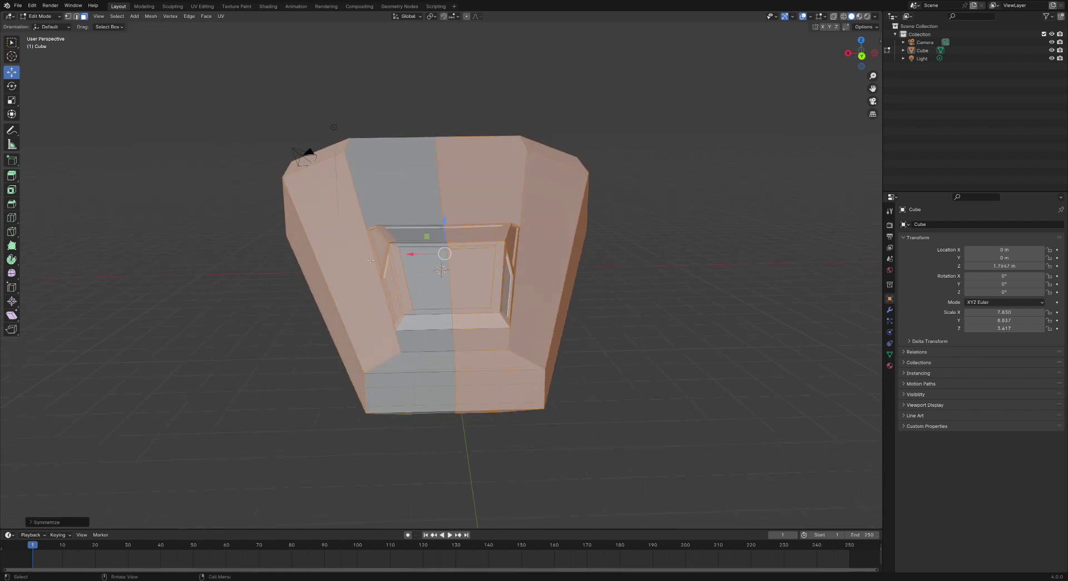
pyautogui.click(229, 328)
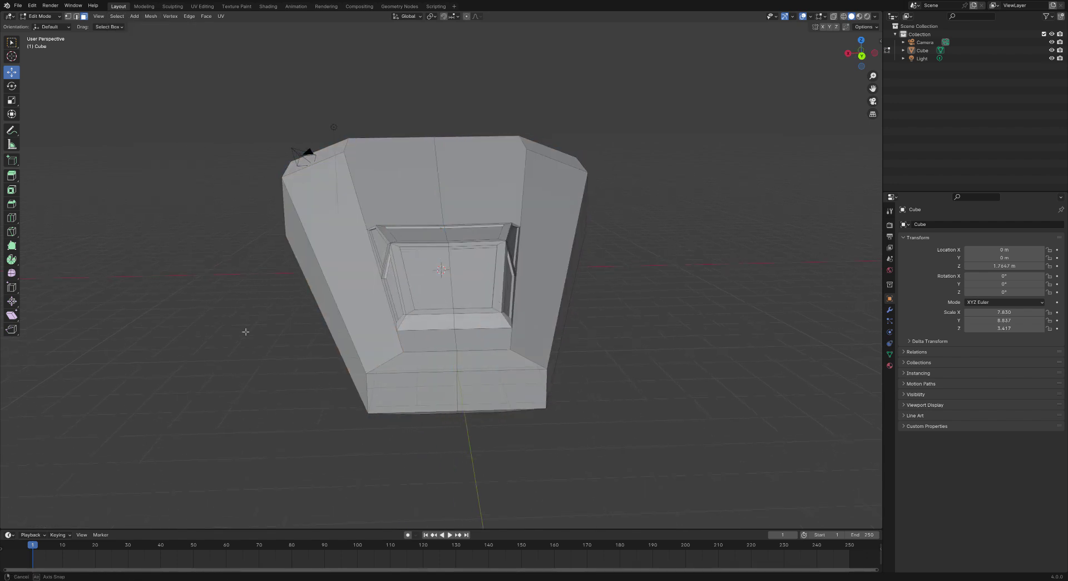
pyautogui.moveTo(243, 329); pyautogui.dragTo(379, 288, button='middle')
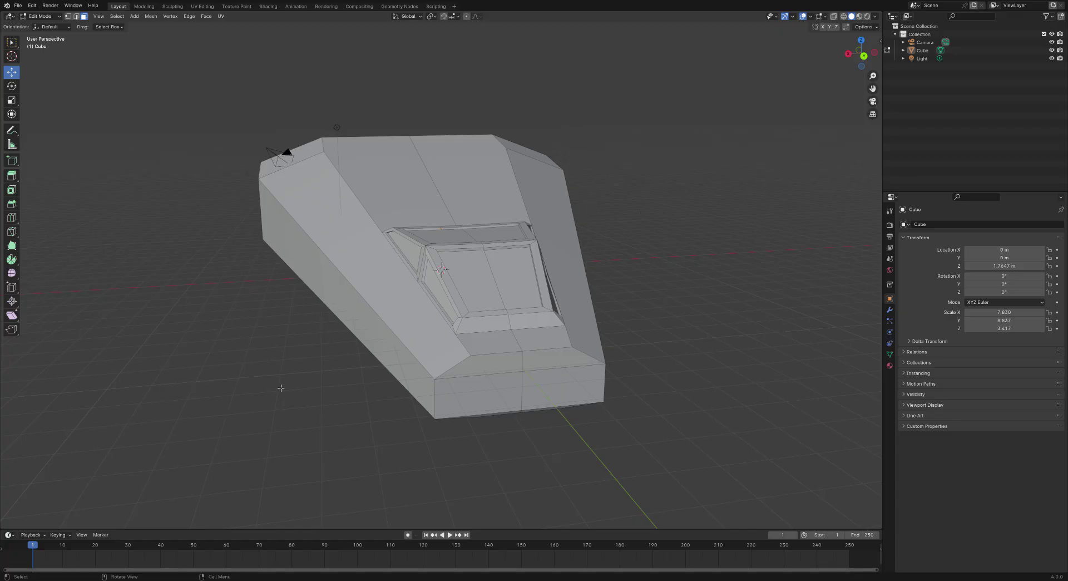
pyautogui.moveTo(526, 337); pyautogui.dragTo(592, 349, button='middle')
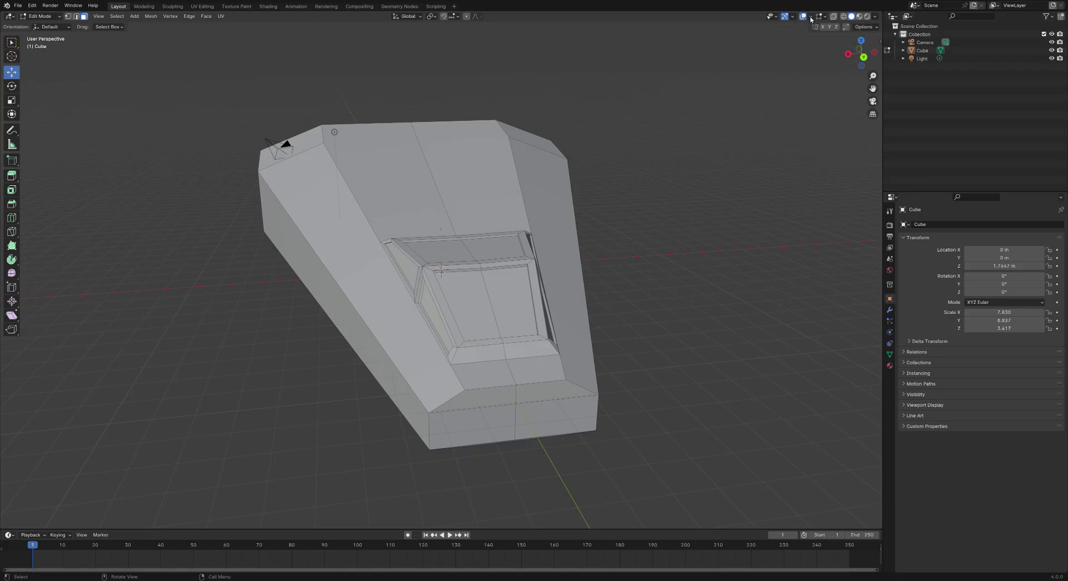
# Turn on the Face Orientation overlay and check the hull's normals from several angles.
pyautogui.click(810, 17)
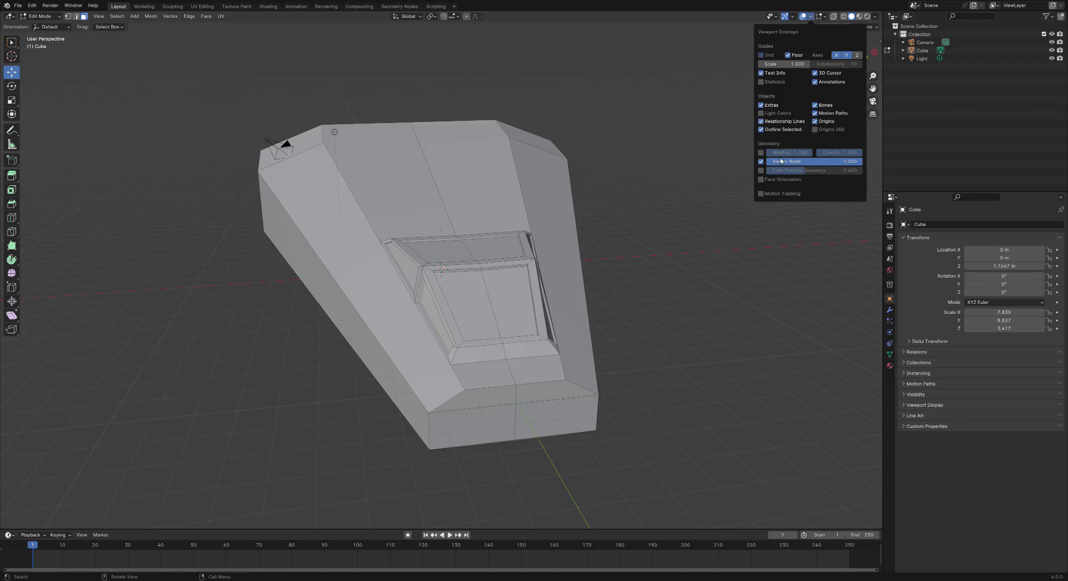
pyautogui.click(761, 179)
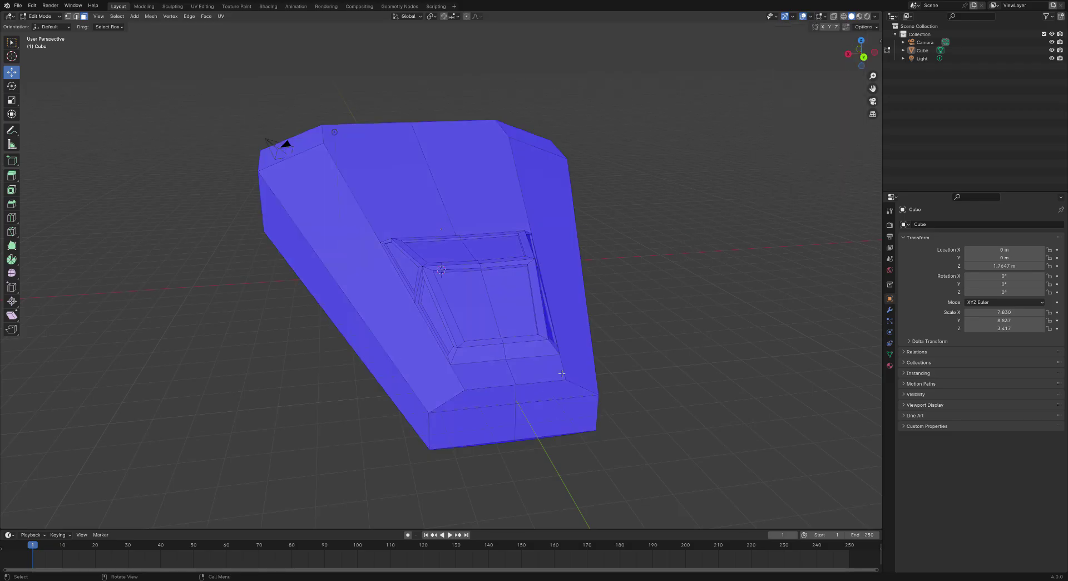
pyautogui.moveTo(680, 379); pyautogui.dragTo(620, 340, button='middle')
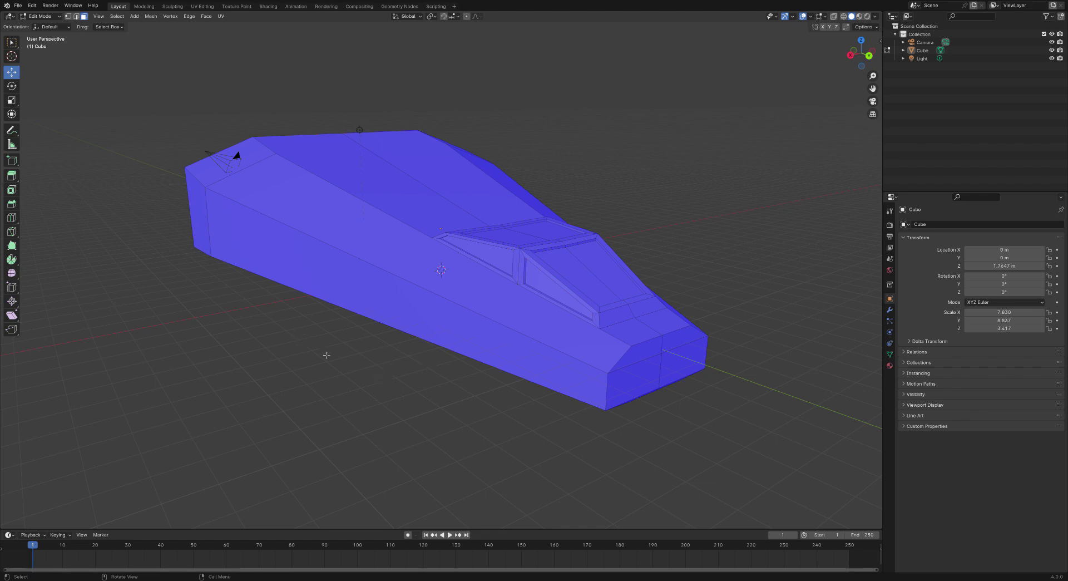
pyautogui.moveTo(337, 365); pyautogui.dragTo(367, 432, button='middle')
pyautogui.moveTo(293, 430); pyautogui.dragTo(465, 410, button='middle')
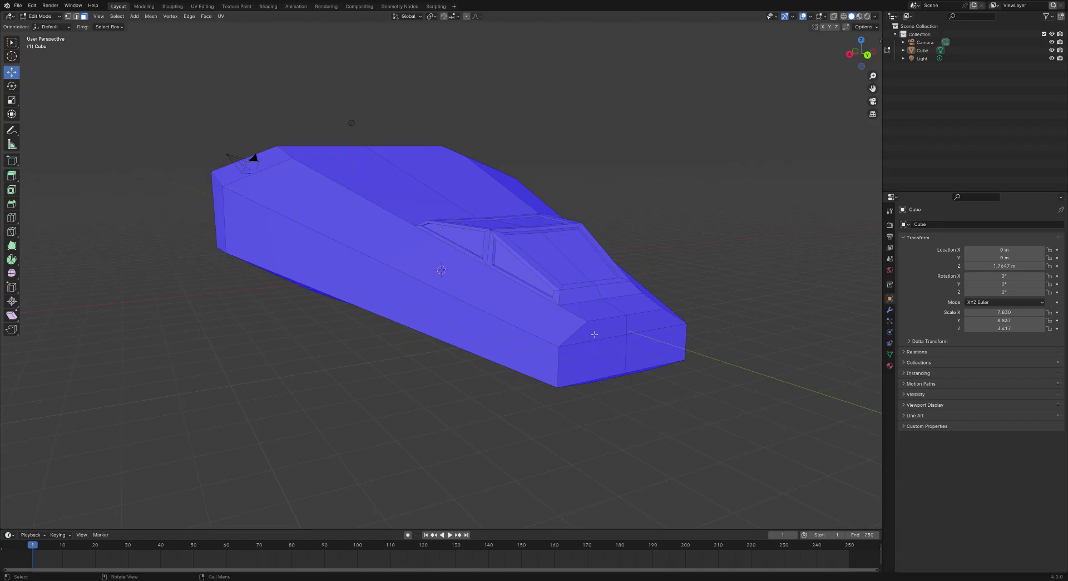
pyautogui.moveTo(595, 328); pyautogui.dragTo(662, 361, button='middle')
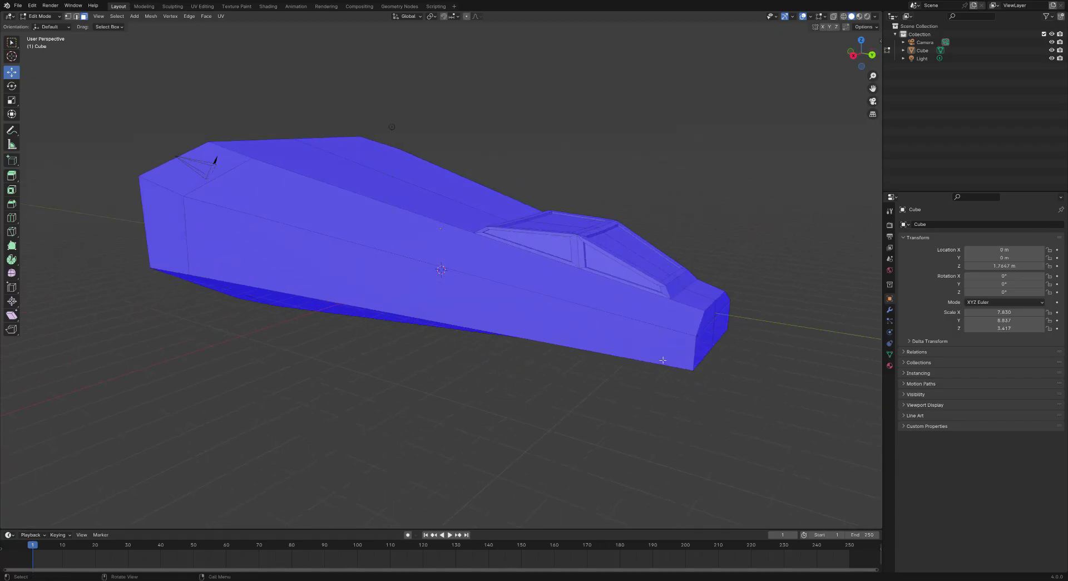
# Select the two edges at the cockpit's front base and move them slightly forward along Y toward the nose.
pyautogui.click(688, 294)
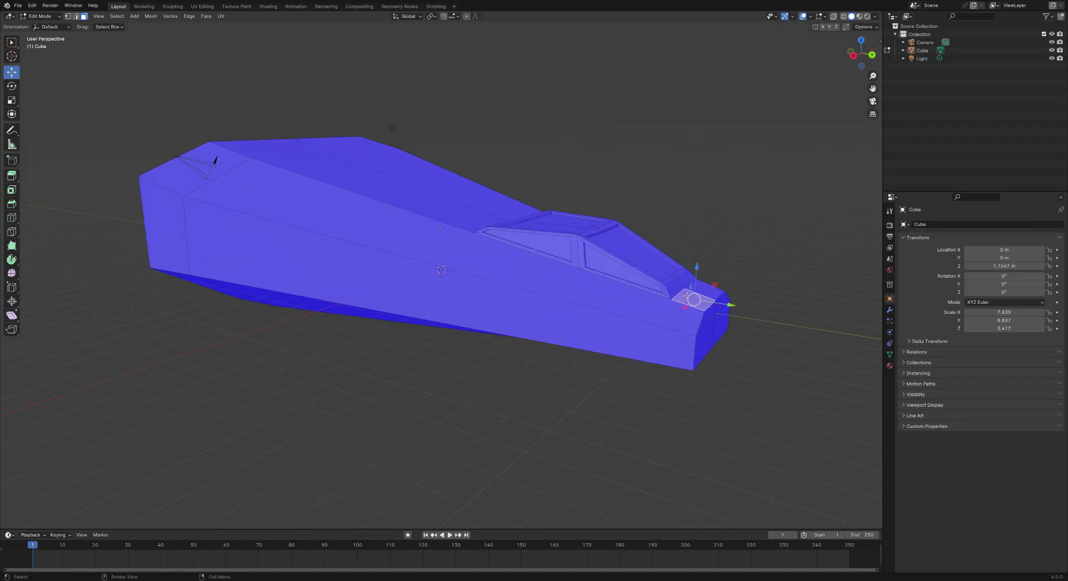
pyautogui.click(76, 17)
pyautogui.moveTo(562, 340); pyautogui.dragTo(616, 415, button='middle')
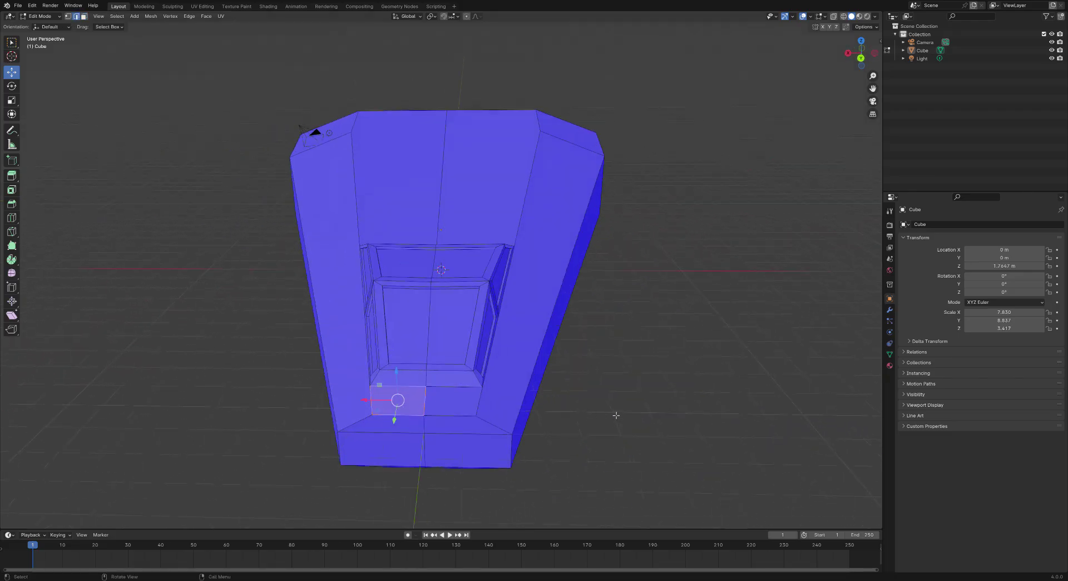
pyautogui.click(583, 394)
pyautogui.click(414, 384)
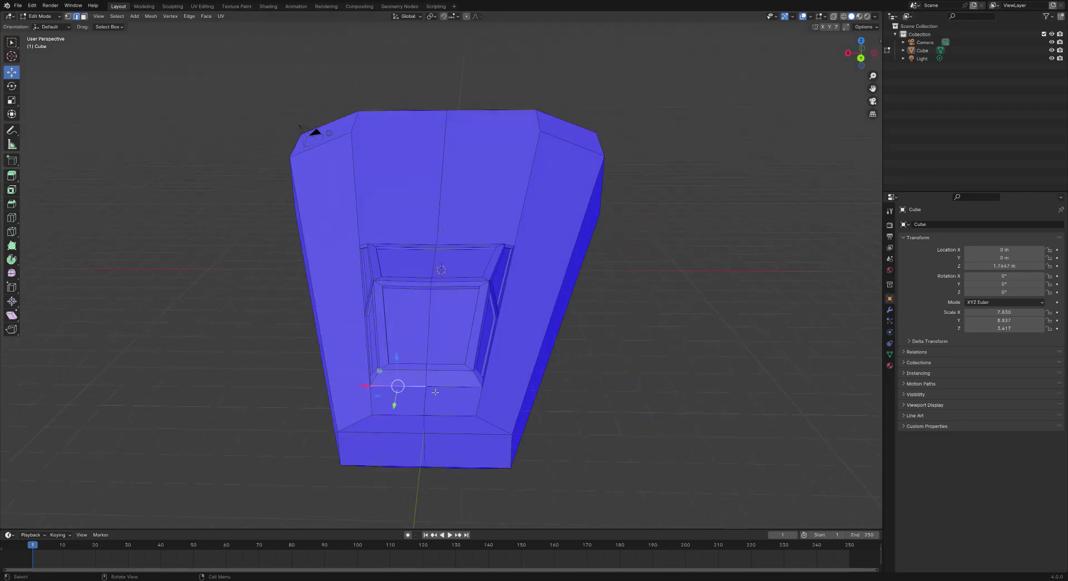
pyautogui.click(462, 393)
pyautogui.moveTo(463, 393); pyautogui.dragTo(639, 375, button='middle')
pyautogui.moveTo(643, 376); pyautogui.dragTo(645, 380)
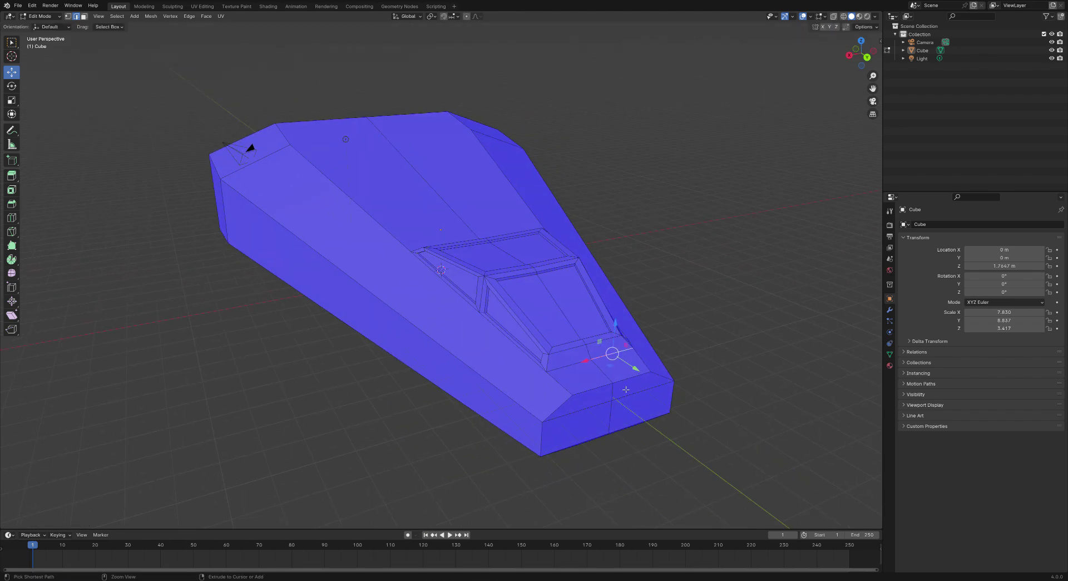
pyautogui.keyDown('shift'); pyautogui.click(579, 367); pyautogui.keyUp('shift')
pyautogui.moveTo(614, 375); pyautogui.dragTo(622, 388)
# Select the two edges behind the cockpit roof, move them slightly backward along Y and fine-tune their height along Z.
pyautogui.moveTo(622, 389); pyautogui.dragTo(638, 405, button='middle')
pyautogui.moveTo(586, 446); pyautogui.dragTo(606, 437, button='middle')
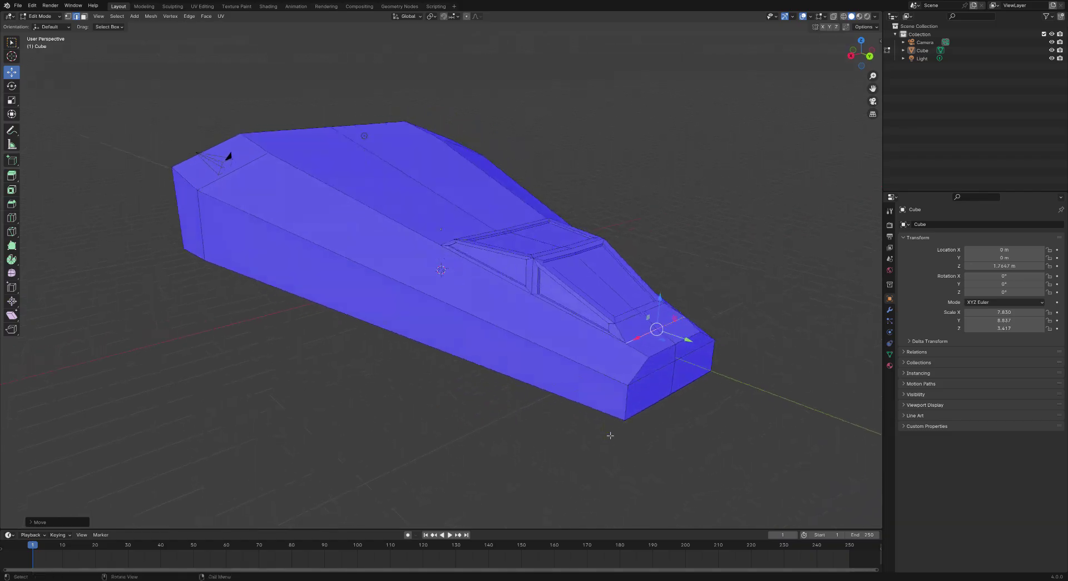
pyautogui.moveTo(673, 438); pyautogui.dragTo(639, 431, button='middle')
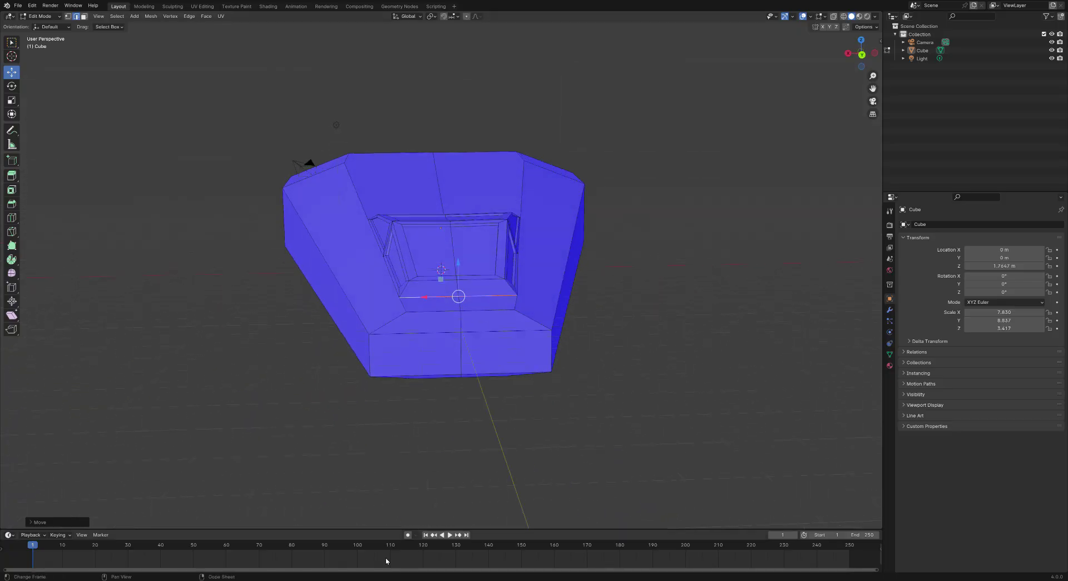
pyautogui.moveTo(507, 483); pyautogui.dragTo(556, 488, button='middle')
pyautogui.moveTo(625, 406); pyautogui.dragTo(644, 419, button='middle')
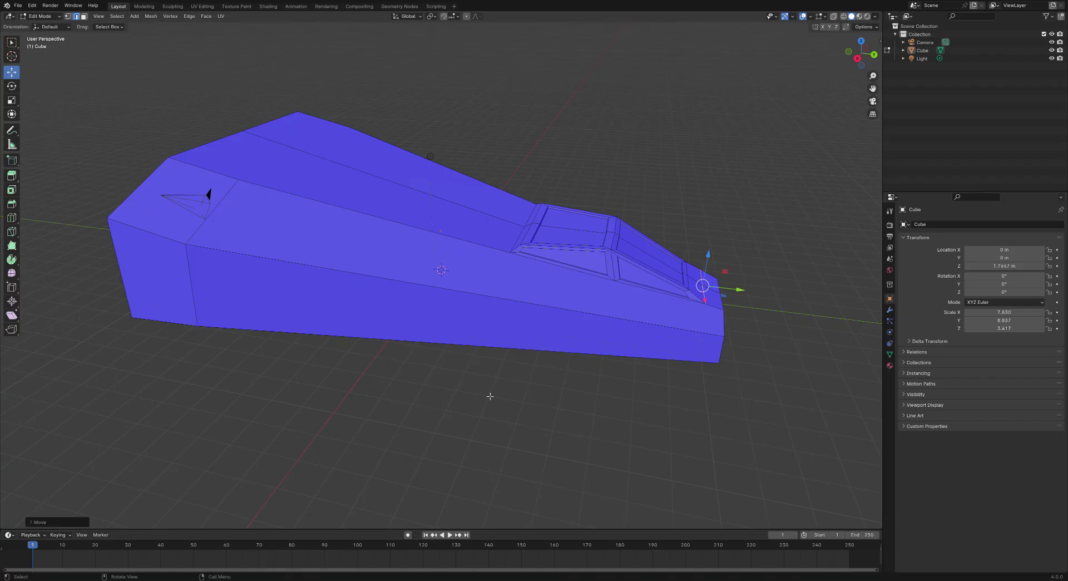
pyautogui.moveTo(501, 400); pyautogui.dragTo(533, 260, button='middle')
pyautogui.click(529, 240)
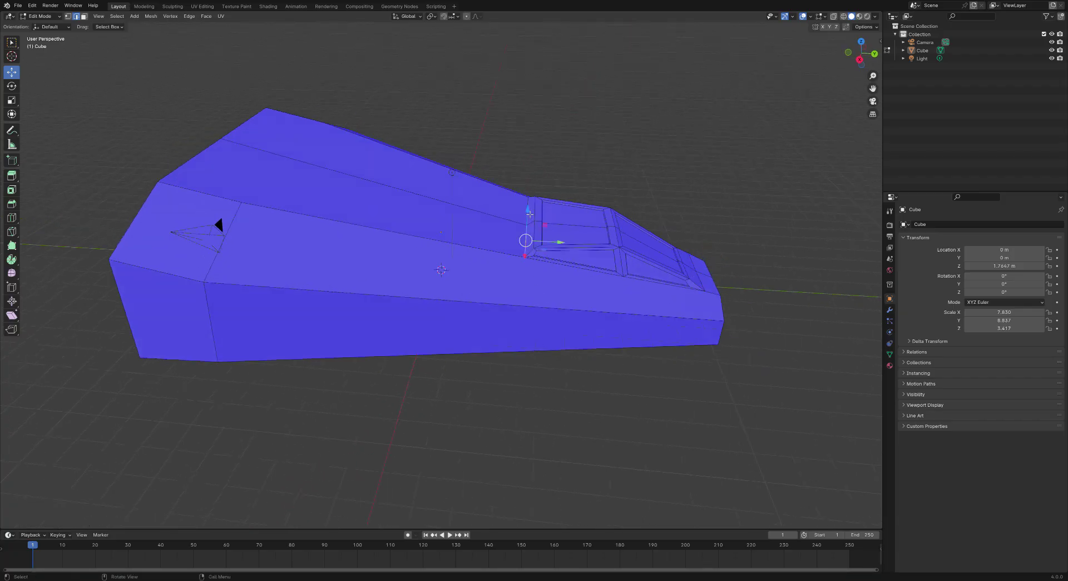
pyautogui.click(526, 237)
pyautogui.moveTo(561, 227); pyautogui.dragTo(542, 221)
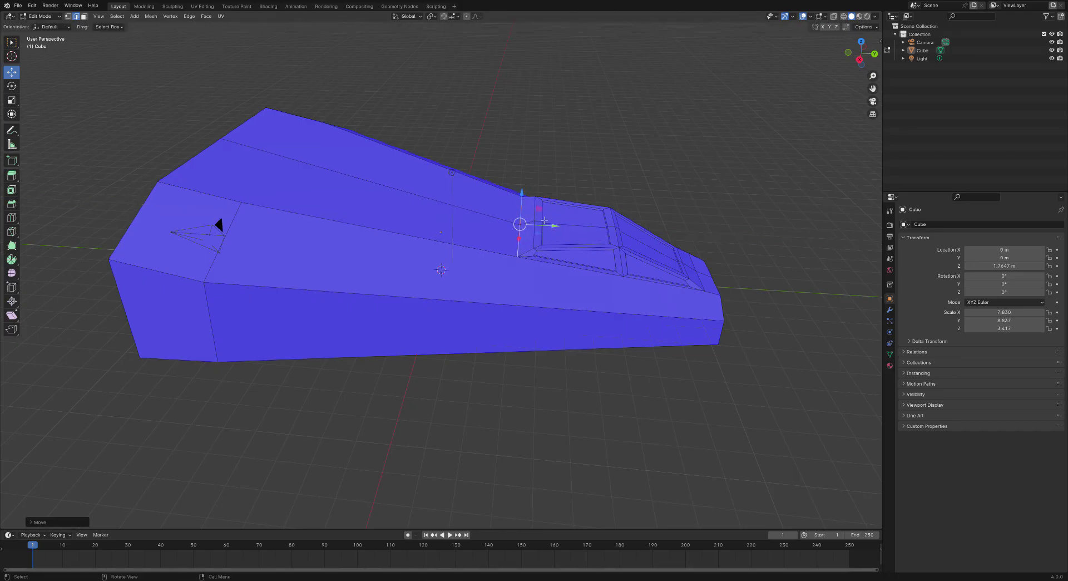
pyautogui.moveTo(540, 220); pyautogui.dragTo(524, 187, button='middle')
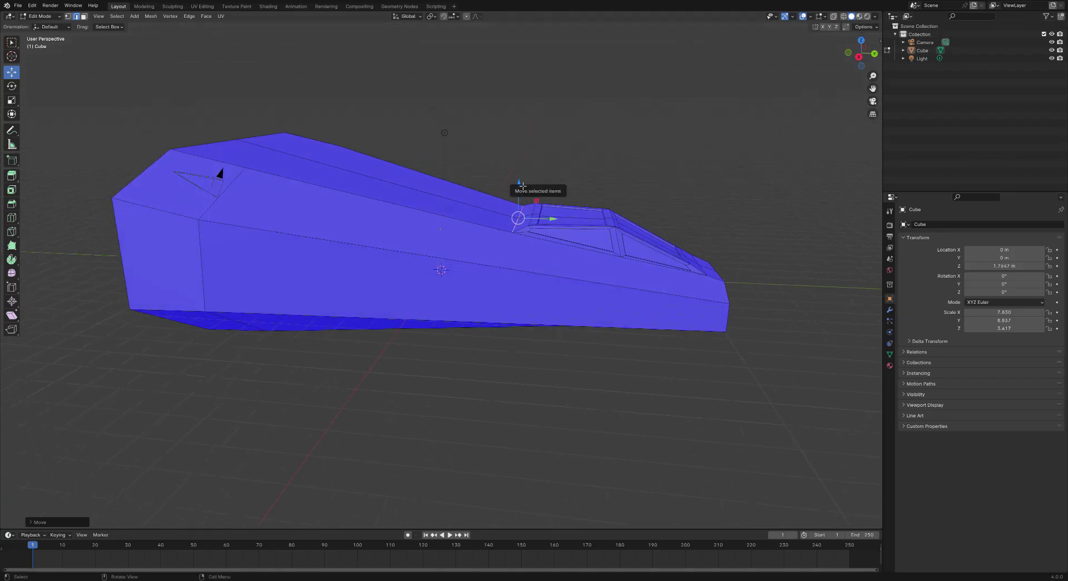
pyautogui.moveTo(521, 184); pyautogui.dragTo(523, 184)
# Select one front nose face and bisect it with a vertical cut in line with the front corner of the nose's top face.
pyautogui.moveTo(523, 185); pyautogui.dragTo(501, 291, button='middle')
pyautogui.moveTo(624, 386); pyautogui.dragTo(566, 374, button='middle')
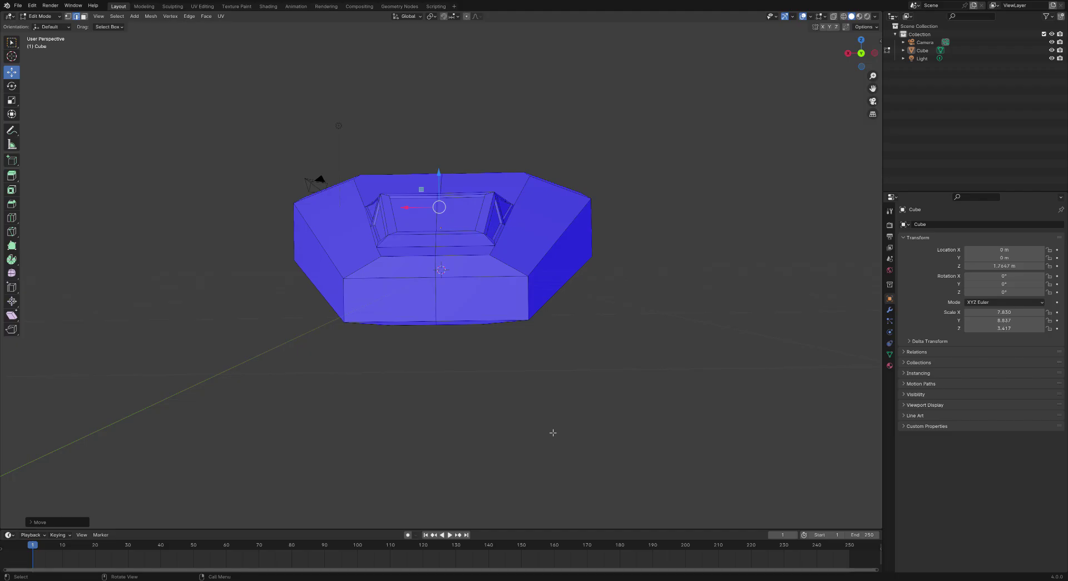
pyautogui.moveTo(454, 391); pyautogui.dragTo(417, 391, button='middle')
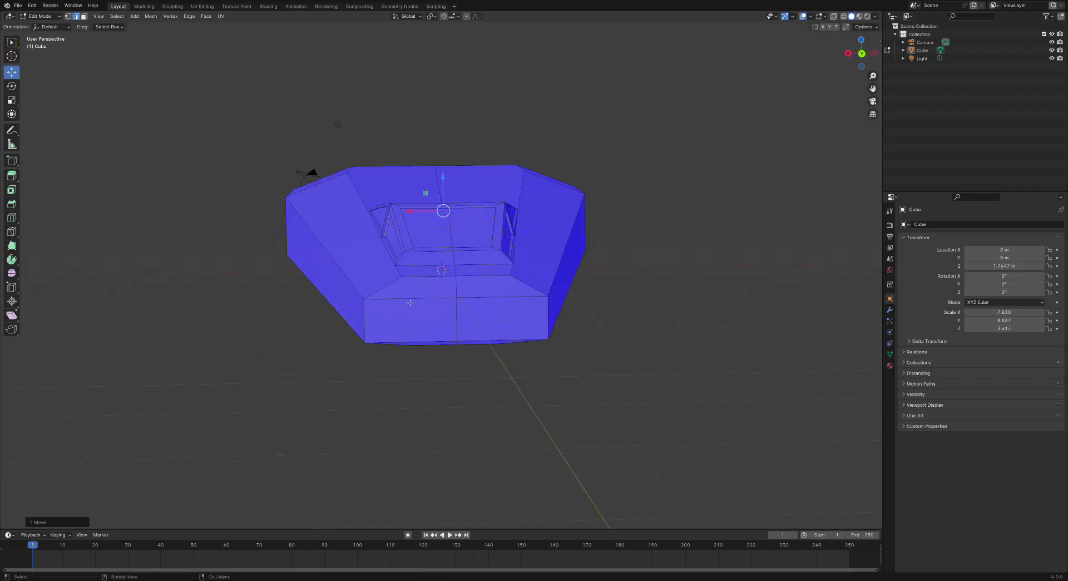
pyautogui.click(437, 313)
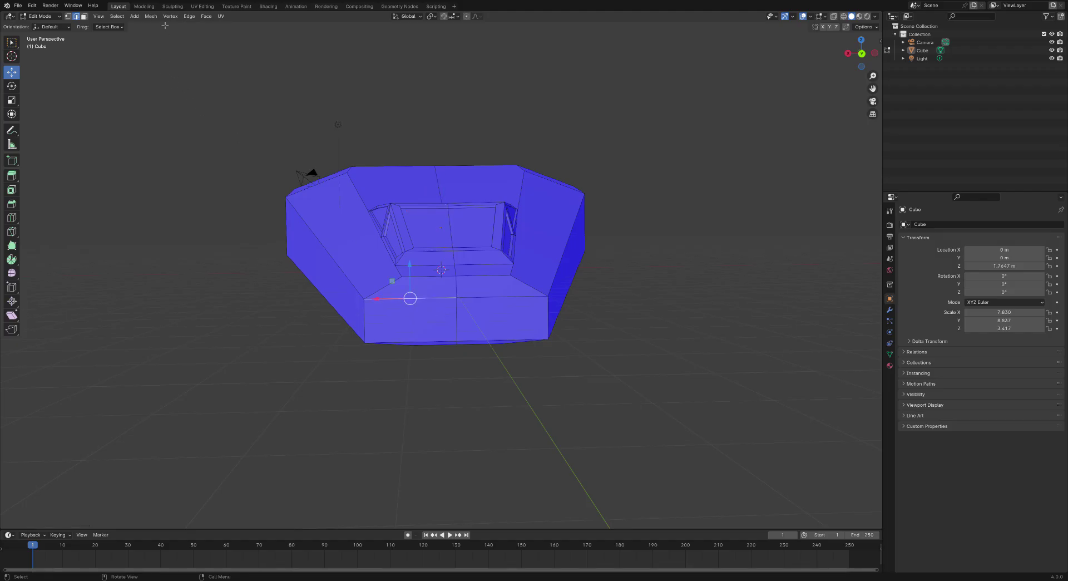
pyautogui.click(84, 18)
pyautogui.click(411, 325)
pyautogui.click(493, 327)
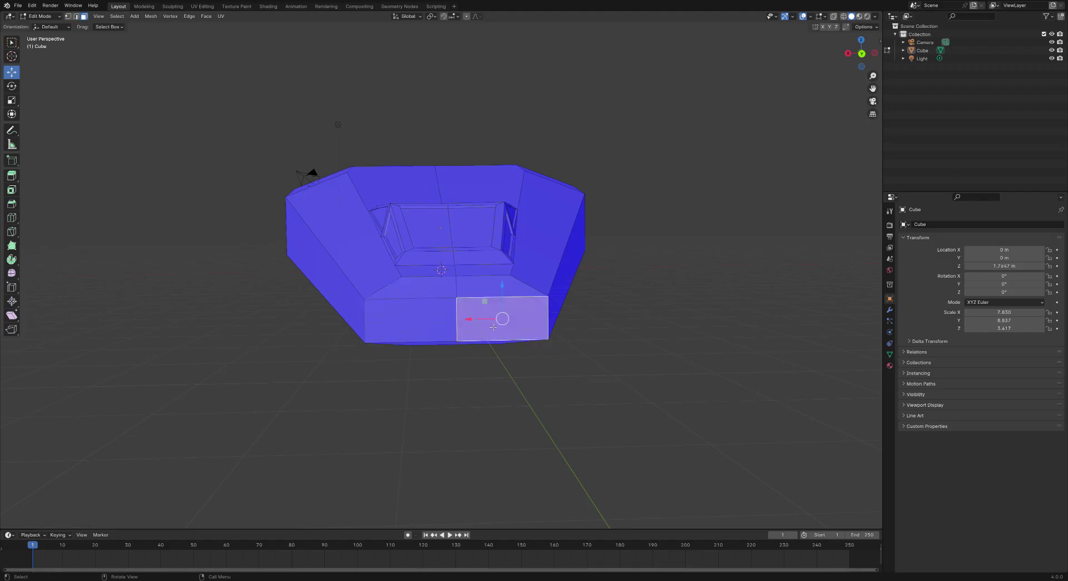
pyautogui.keyDown('shift'); pyautogui.click(452, 336); pyautogui.keyUp('shift')
pyautogui.moveTo(477, 369); pyautogui.dragTo(482, 387, button='middle')
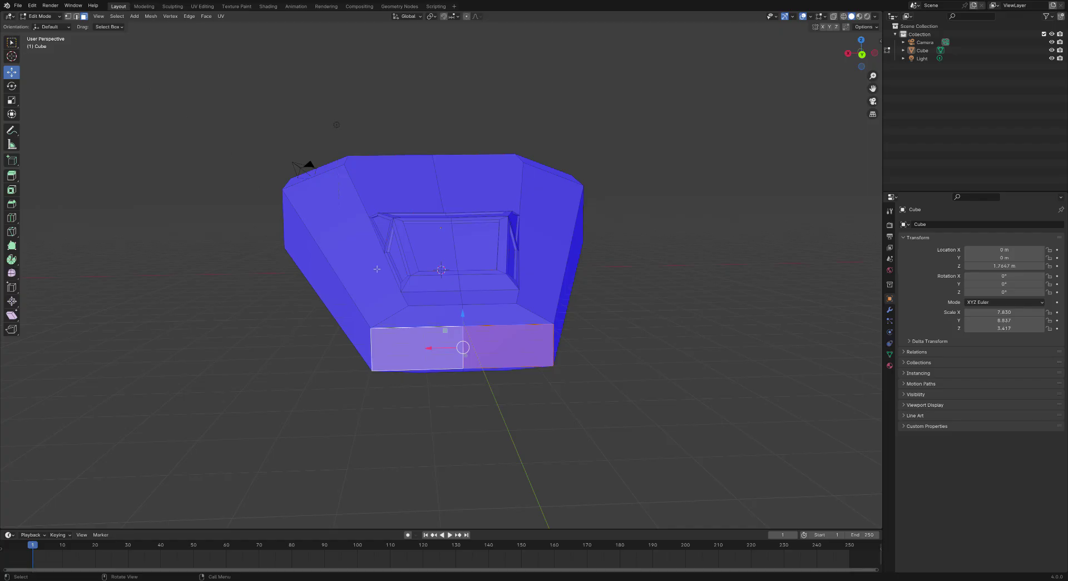
pyautogui.click(512, 350)
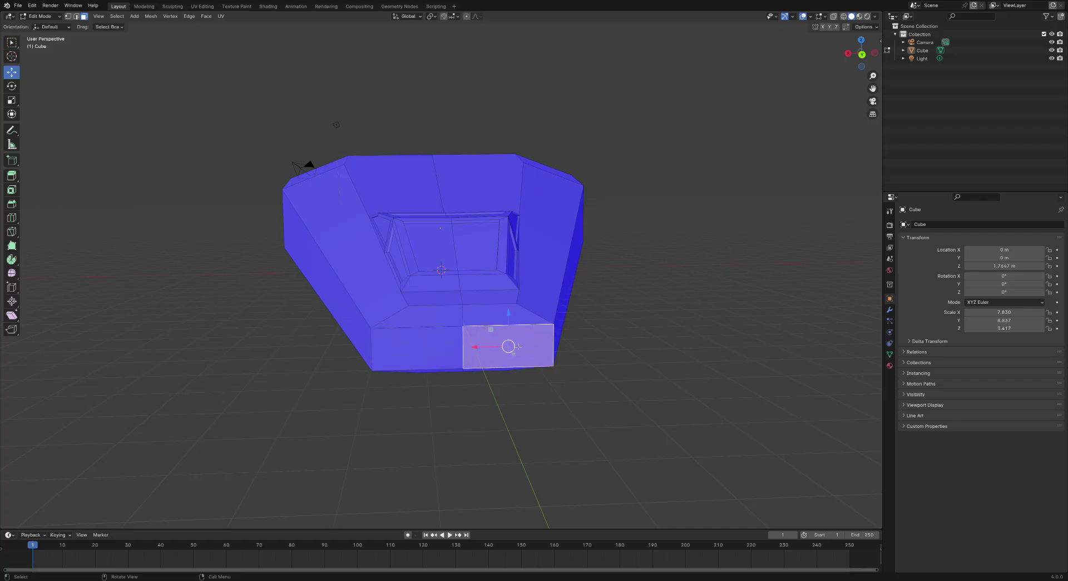
pyautogui.click(150, 16)
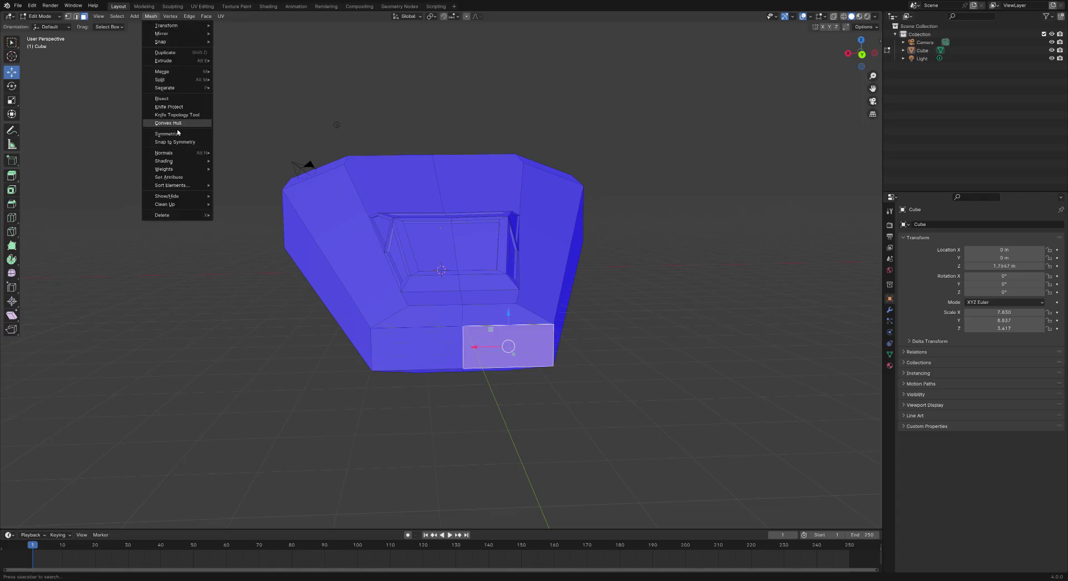
pyautogui.click(191, 114)
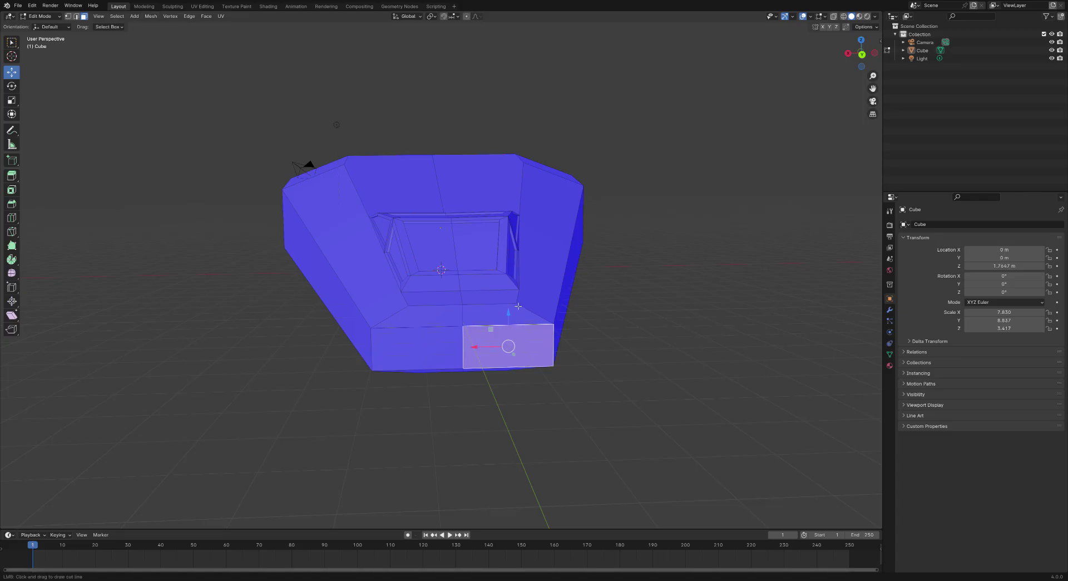
pyautogui.moveTo(518, 307); pyautogui.dragTo(524, 416)
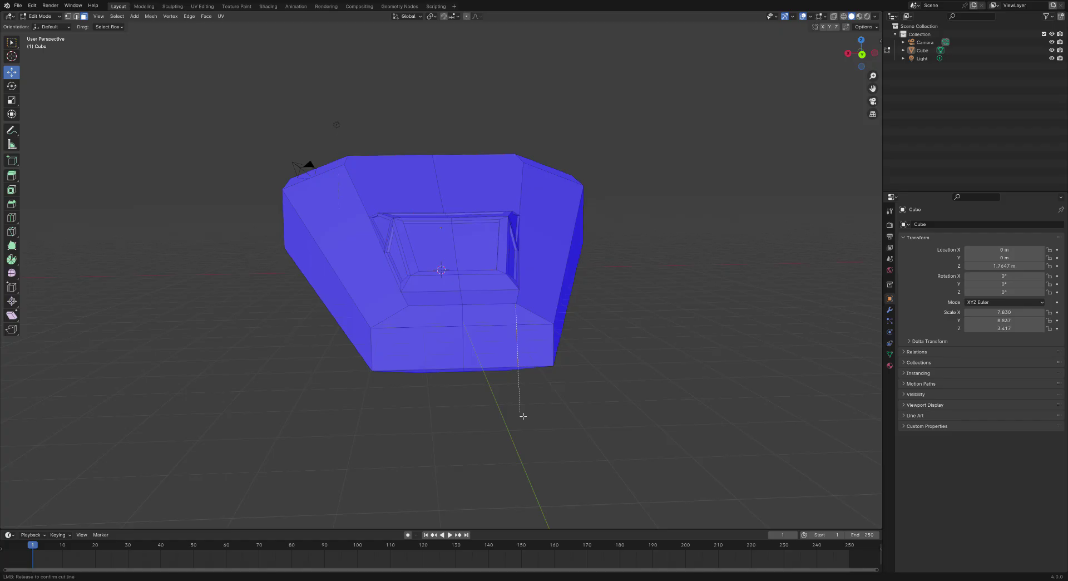
pyautogui.moveTo(523, 415); pyautogui.dragTo(523, 415)
# Select the lower vertex of the new cut on the nose and shift it slightly along X to straighten the edge.
pyautogui.moveTo(589, 324); pyautogui.dragTo(583, 348, button='middle')
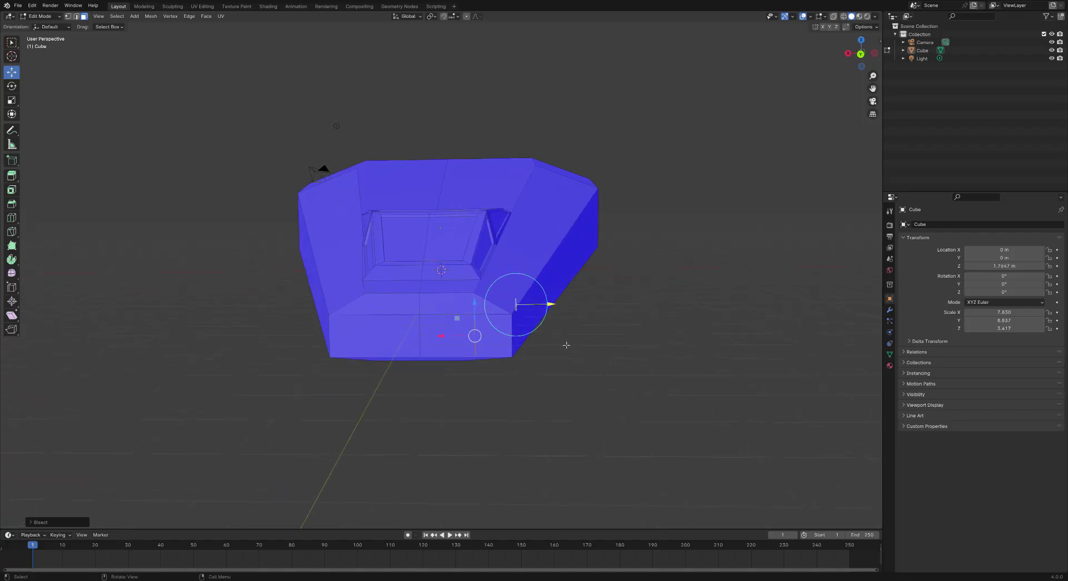
pyautogui.press('1')
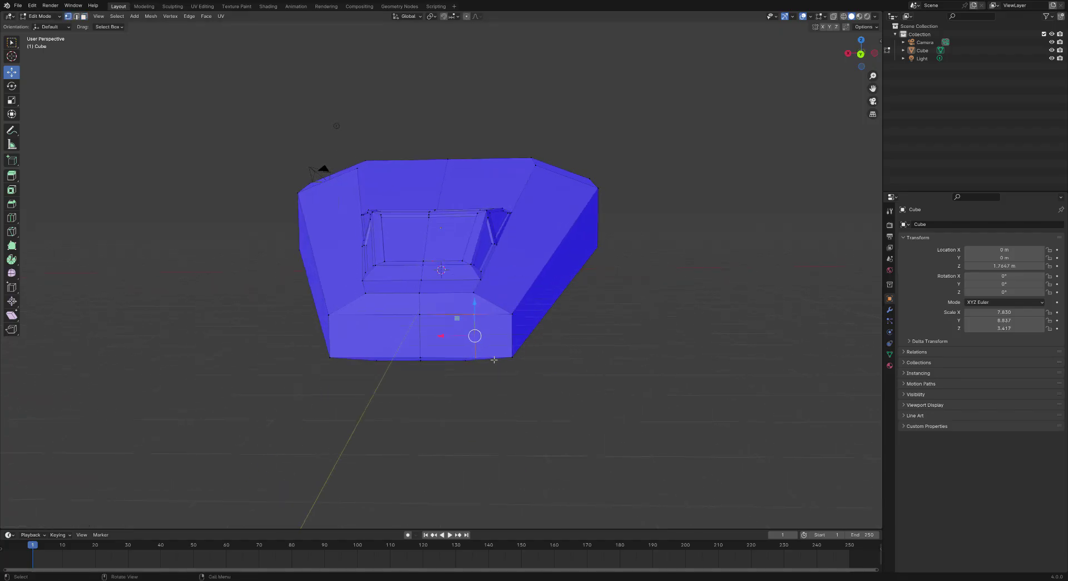
pyautogui.moveTo(535, 371); pyautogui.dragTo(523, 354, button='middle')
pyautogui.click(489, 326)
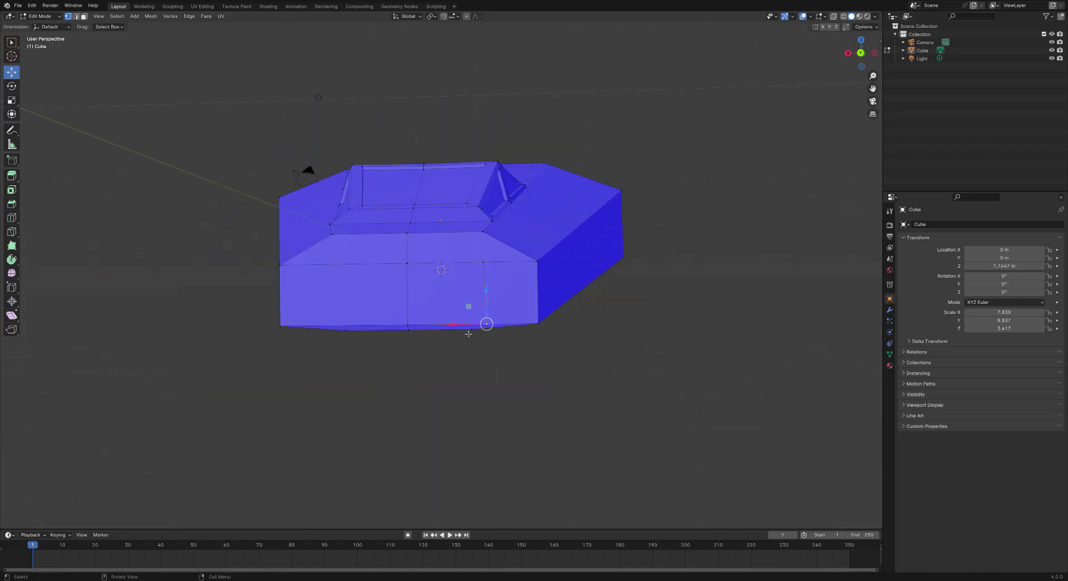
pyautogui.moveTo(458, 329); pyautogui.dragTo(455, 327)
# Select the whole mesh and symmetrize it to copy the nose cut to the opposite side, then clear the selection.
pyautogui.moveTo(512, 386); pyautogui.dragTo(607, 424, button='middle')
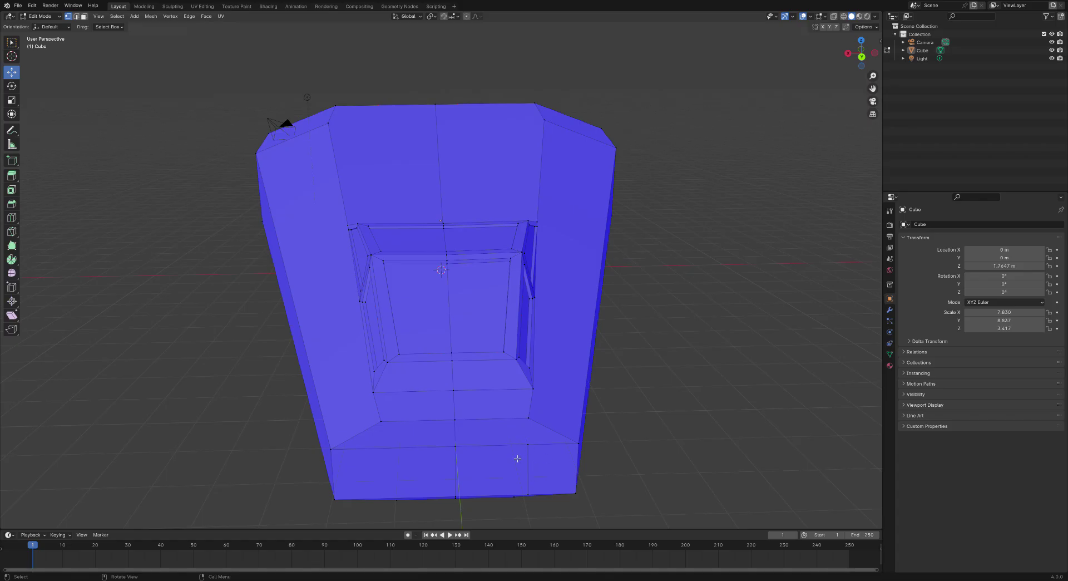
pyautogui.click(116, 16)
pyautogui.click(121, 25)
pyautogui.click(151, 16)
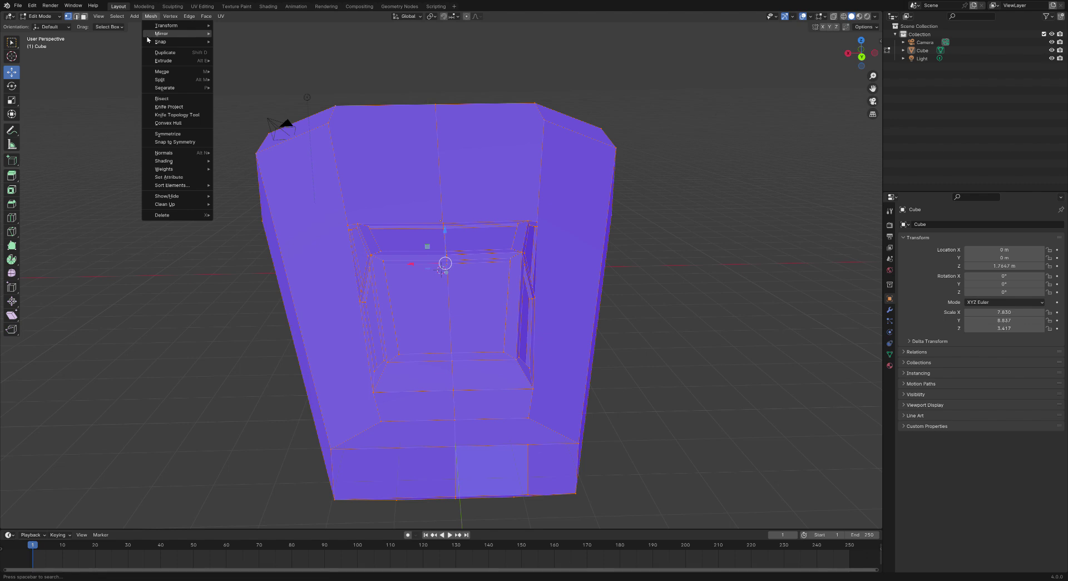
pyautogui.click(168, 134)
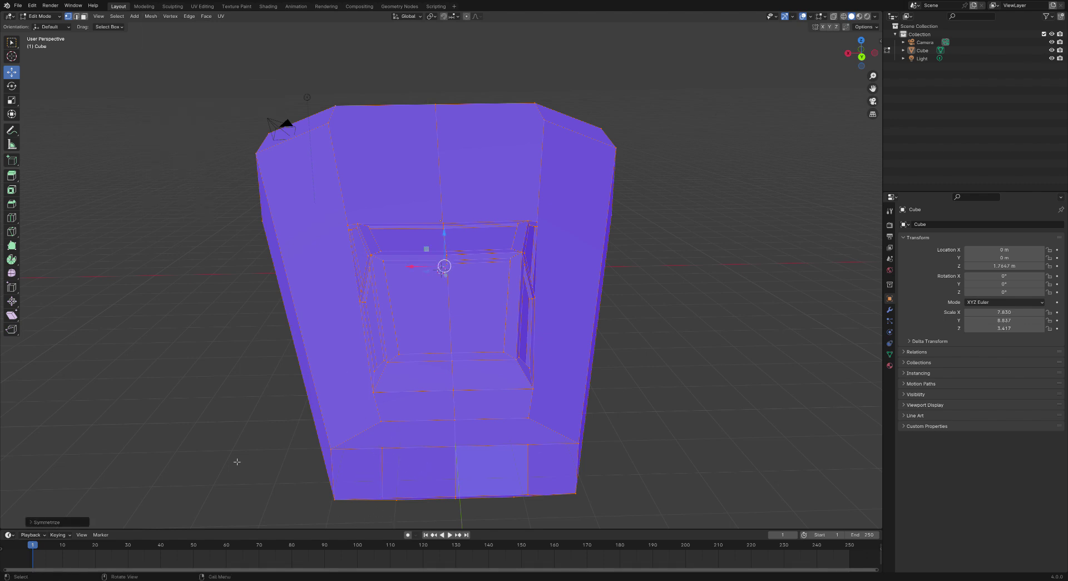
pyautogui.click(237, 461)
# Select the two middle front faces of the nose and move them forward along Y to form a protruding tip.
pyautogui.scroll(-2, 333, 450)
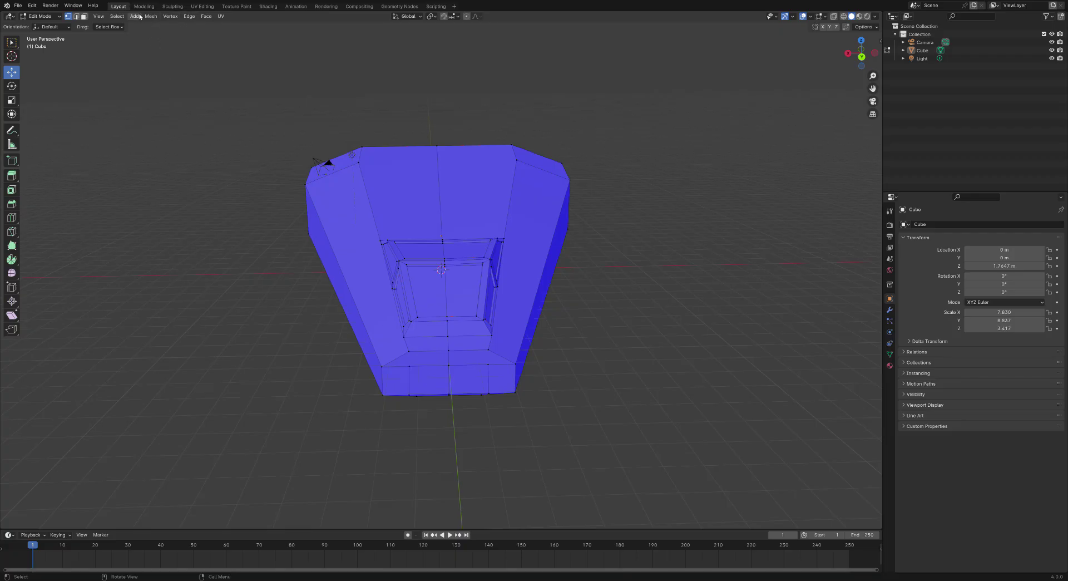
pyautogui.click(430, 381)
pyautogui.moveTo(479, 521); pyautogui.dragTo(503, 447, button='middle')
pyautogui.moveTo(503, 446); pyautogui.dragTo(524, 461)
pyautogui.moveTo(528, 463); pyautogui.dragTo(690, 292, button='middle')
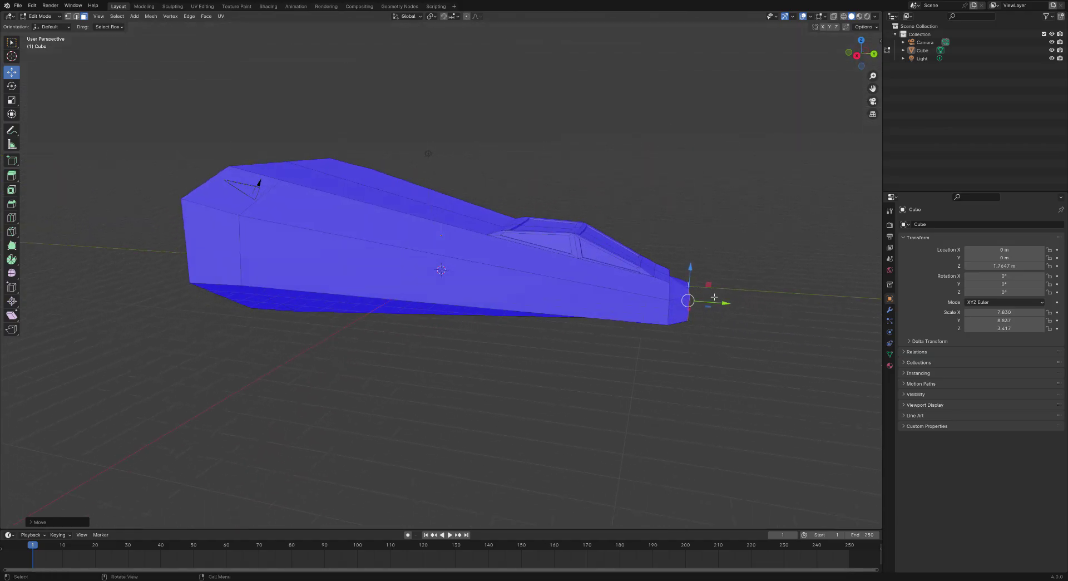
pyautogui.moveTo(731, 320); pyautogui.dragTo(672, 317, button='middle')
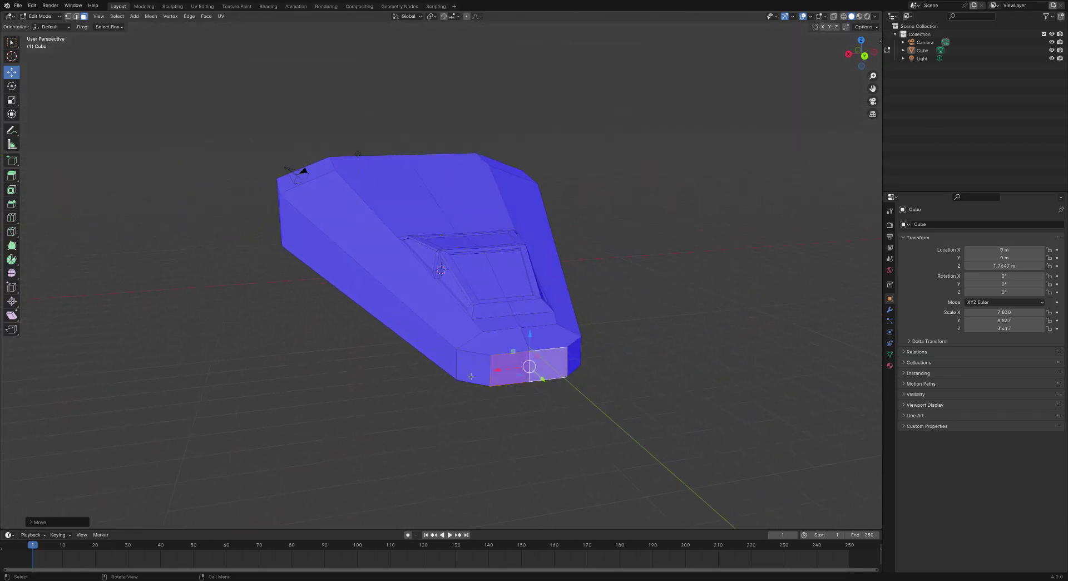
pyautogui.moveTo(621, 430); pyautogui.dragTo(574, 413, button='middle')
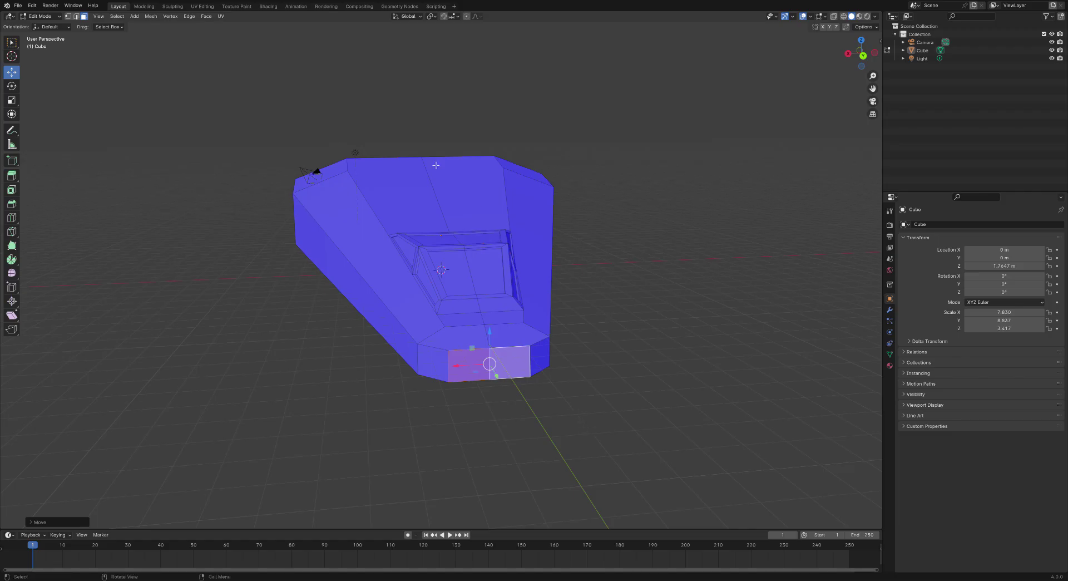
pyautogui.moveTo(502, 329); pyautogui.dragTo(662, 316, button='middle')
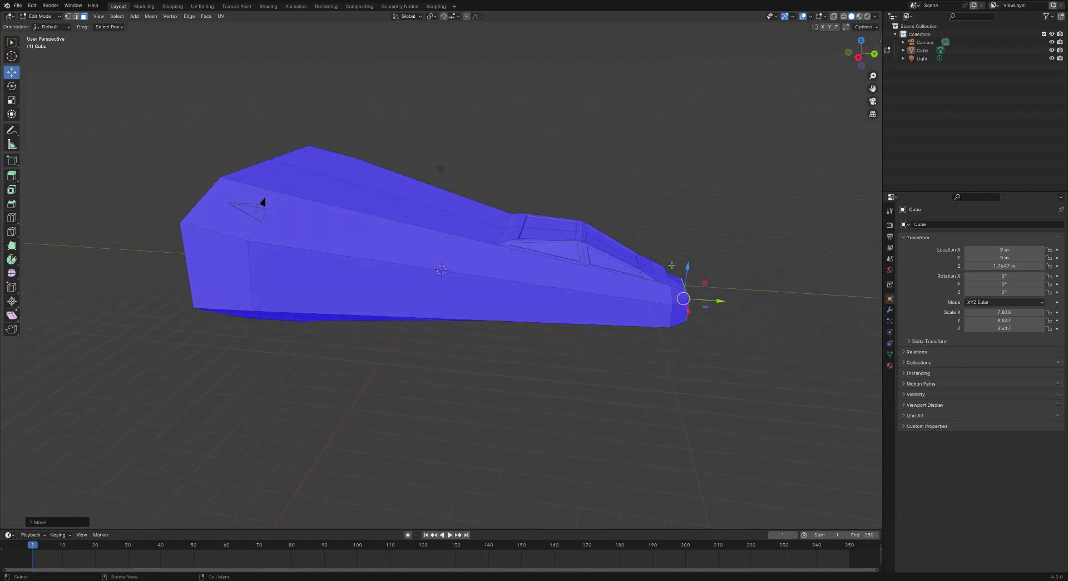
pyautogui.moveTo(675, 278); pyautogui.dragTo(594, 333, button='middle')
pyautogui.moveTo(506, 410); pyautogui.dragTo(406, 115, button='middle')
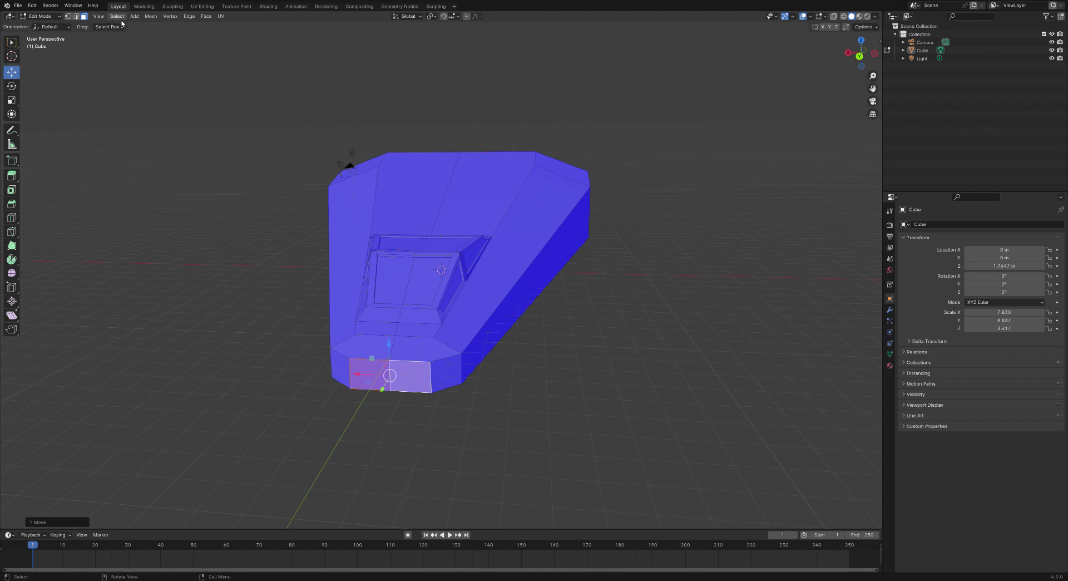
pyautogui.click(68, 17)
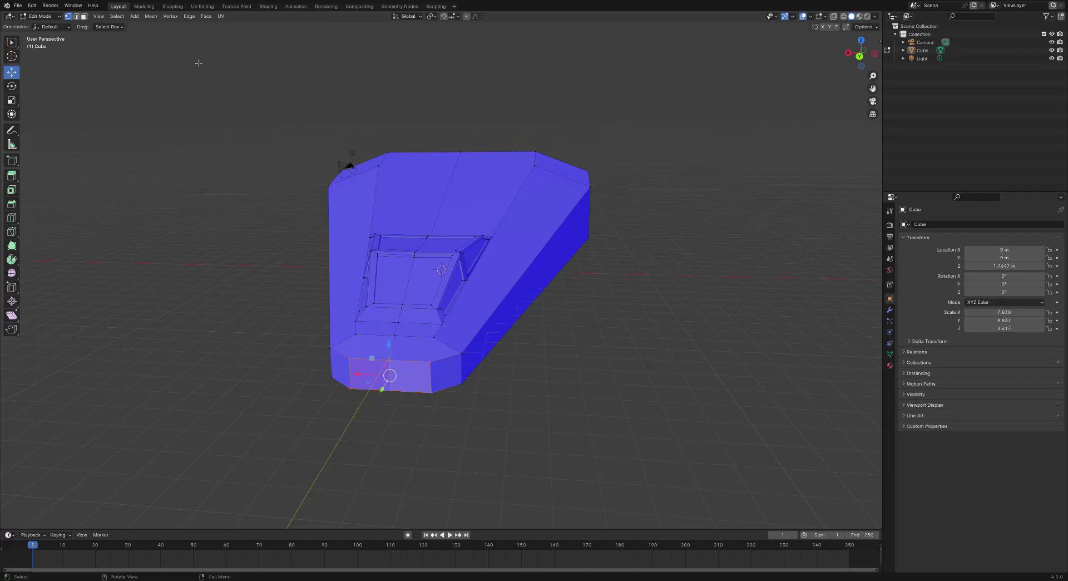
pyautogui.click(434, 362)
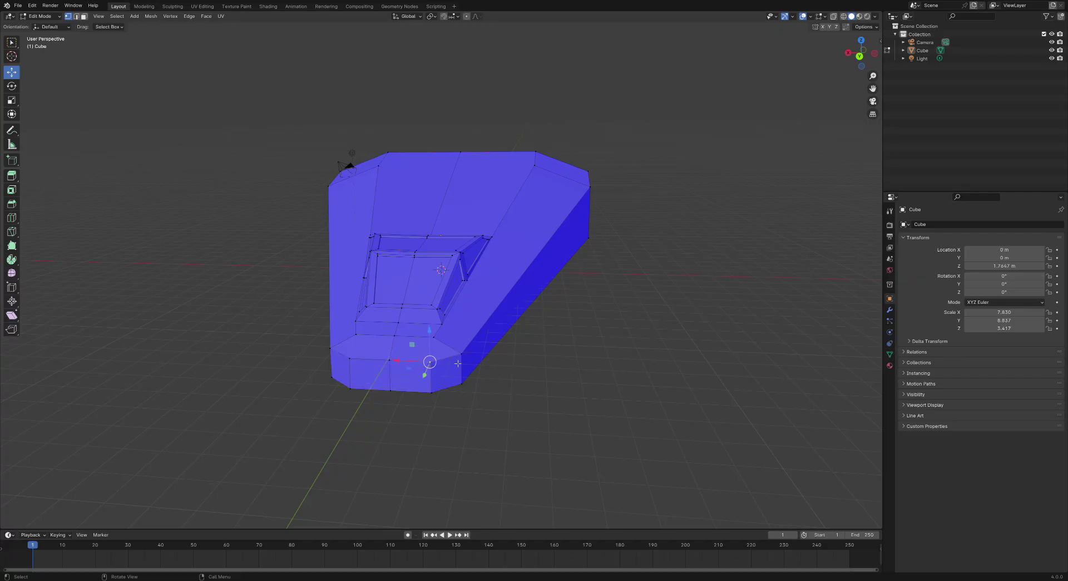
pyautogui.keyDown('shift'); pyautogui.click(435, 339); pyautogui.keyUp('shift')
pyautogui.click(175, 18)
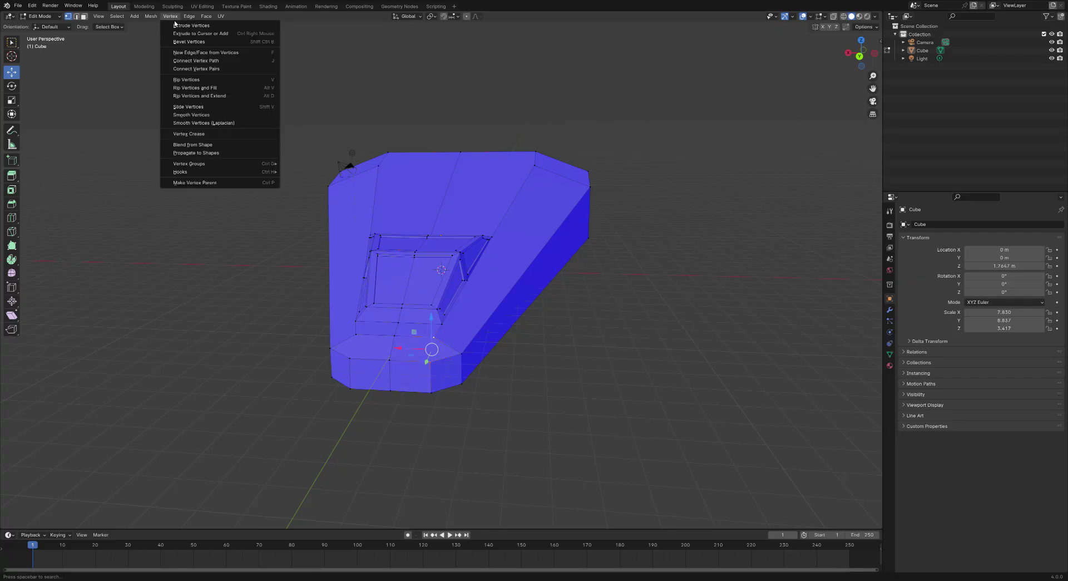
pyautogui.press('Escape')
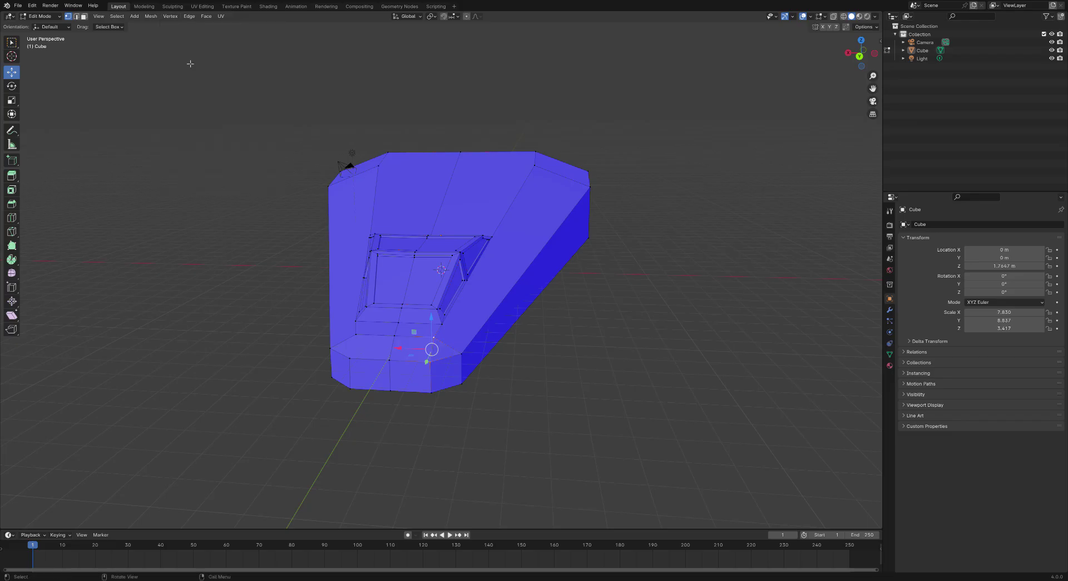
# Select the whole mesh and symmetrize it so both sides of the hull match.
pyautogui.moveTo(412, 397); pyautogui.dragTo(510, 386, button='middle')
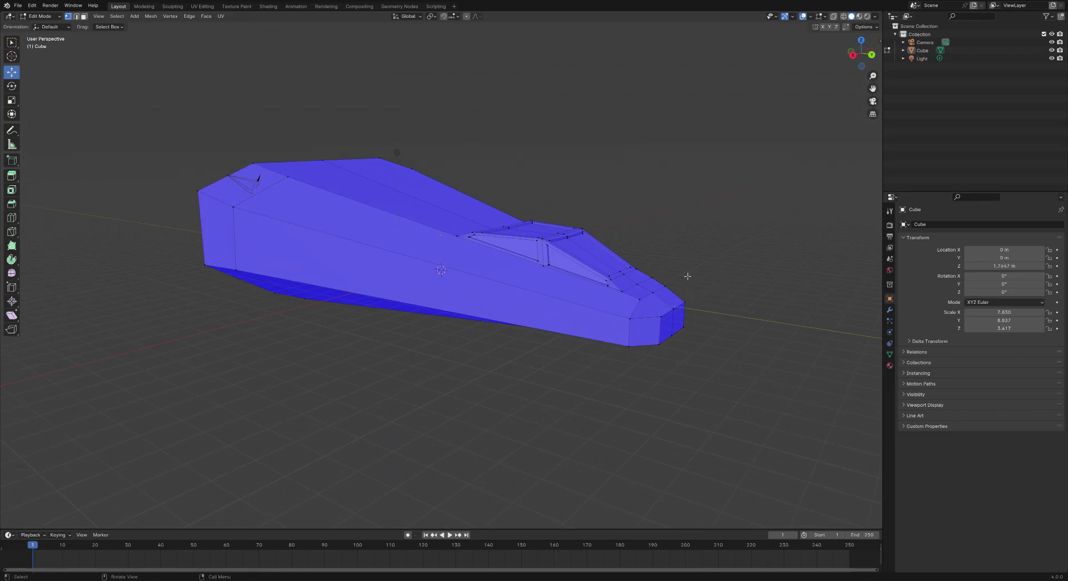
pyautogui.moveTo(687, 296); pyautogui.dragTo(592, 306, button='middle')
pyautogui.click(117, 16)
pyautogui.click(122, 25)
pyautogui.click(151, 16)
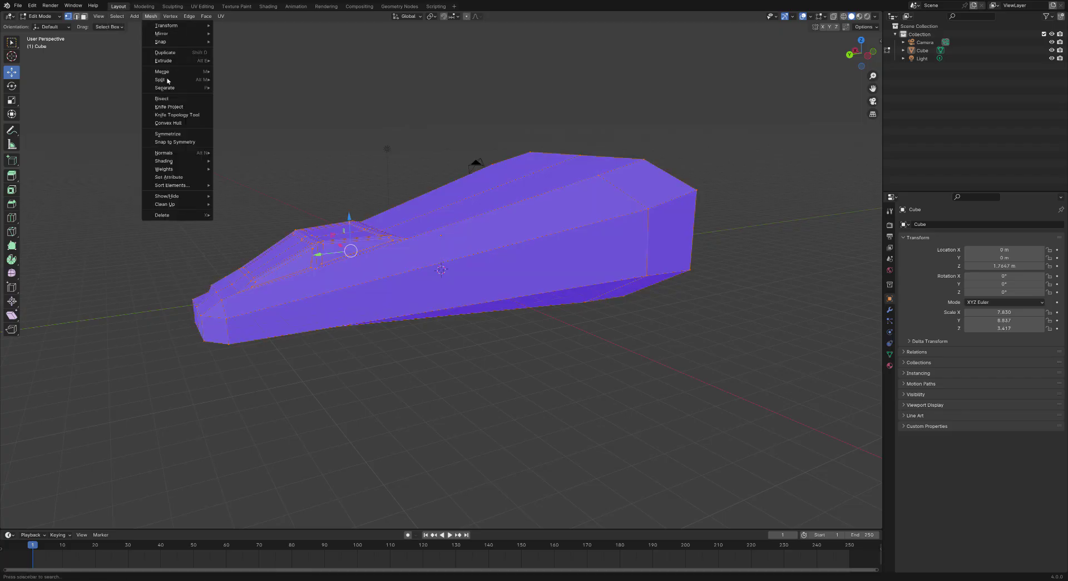
pyautogui.click(170, 138)
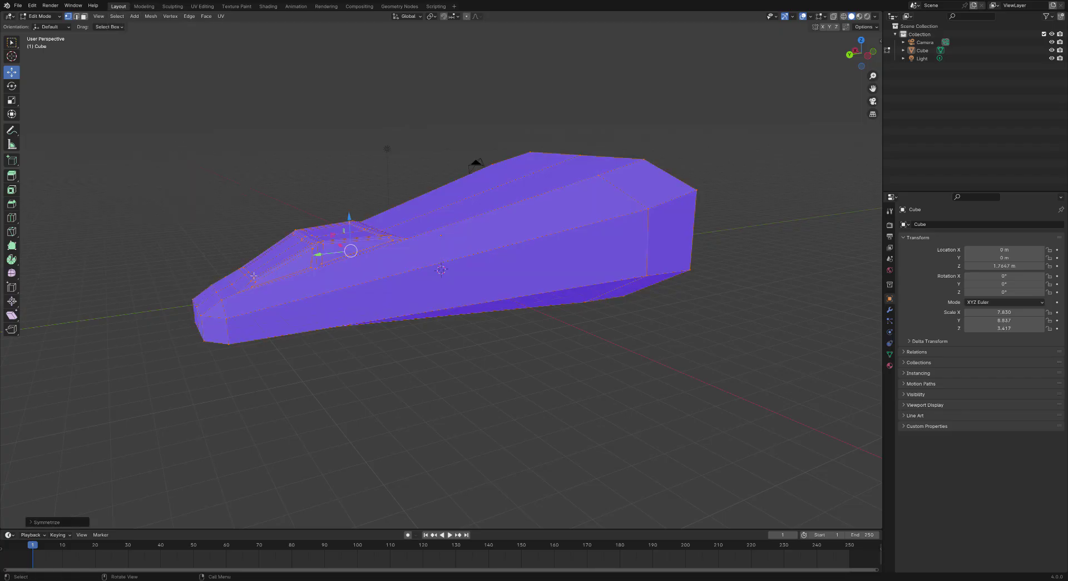
pyautogui.moveTo(201, 237); pyautogui.dragTo(274, 244, button='middle')
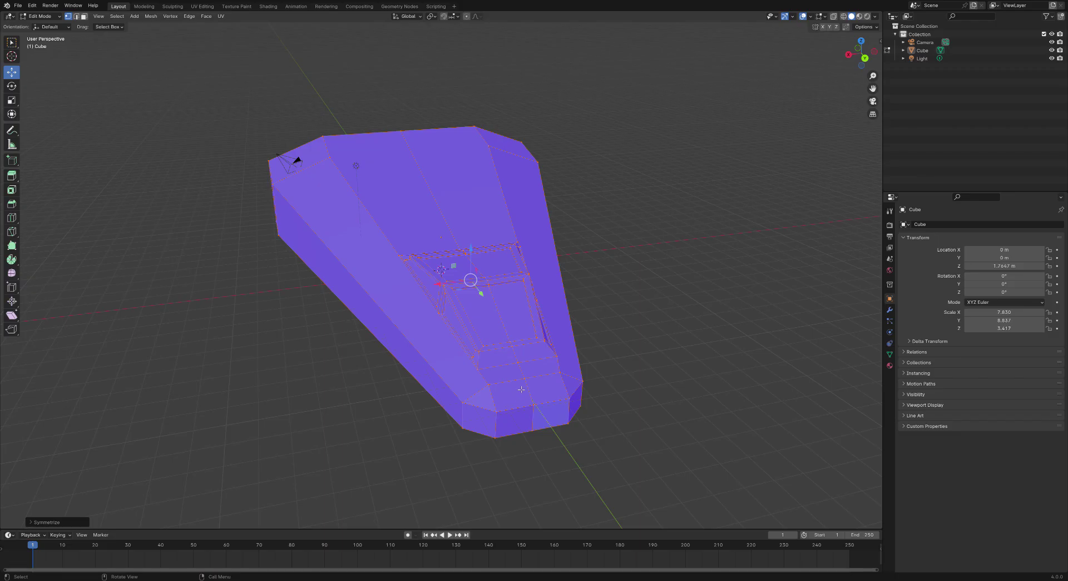
pyautogui.moveTo(549, 360); pyautogui.dragTo(601, 386, button='middle')
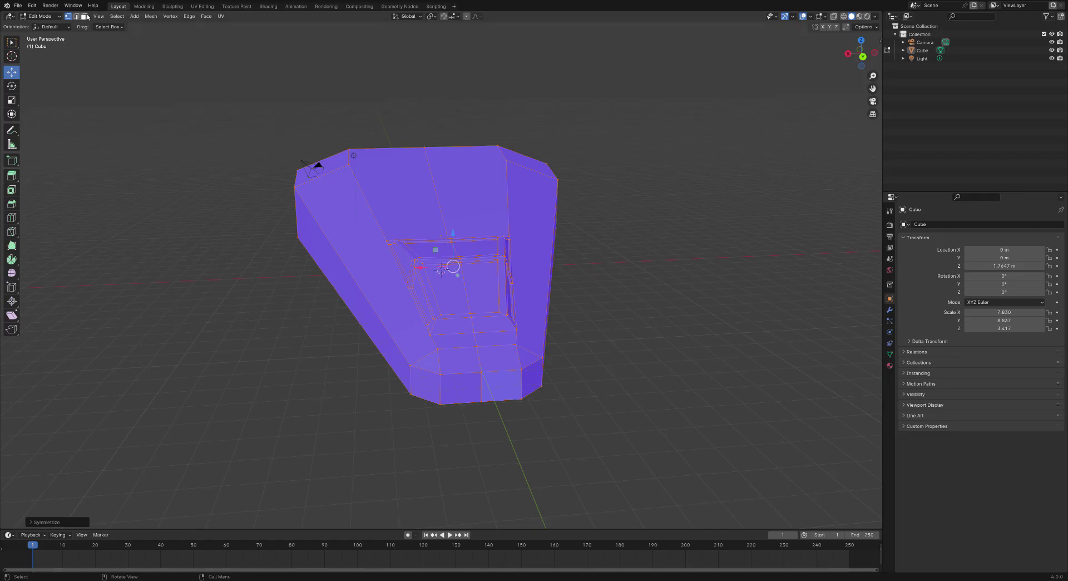
# In face select mode, select the narrow rim faces and side frame faces along one side of the cockpit.
pyautogui.hotkey('ctrl', 'z')
pyautogui.hotkey('ctrl', 'z')
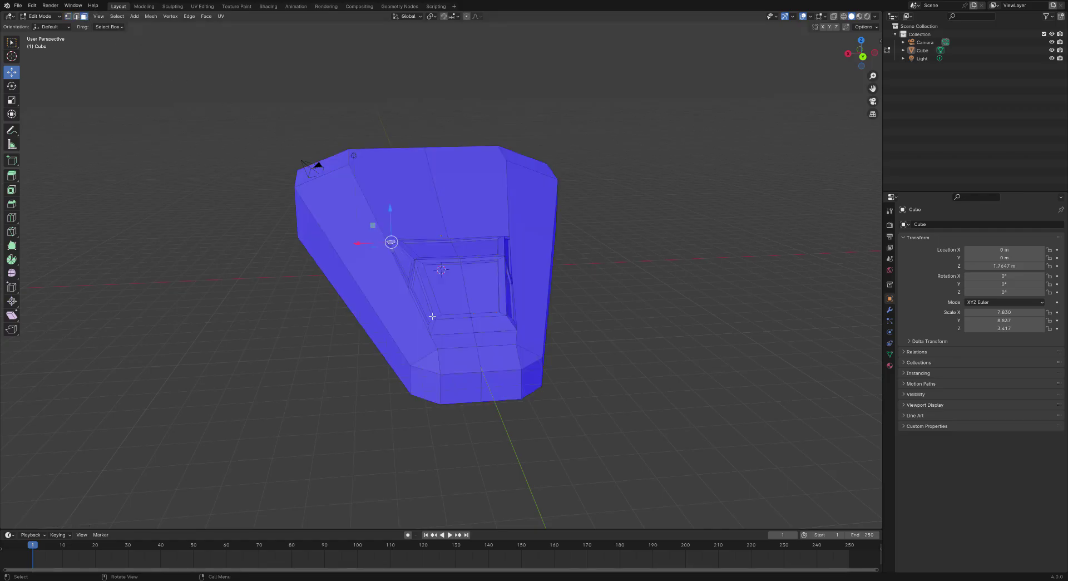
pyautogui.scroll(3, 433, 321)
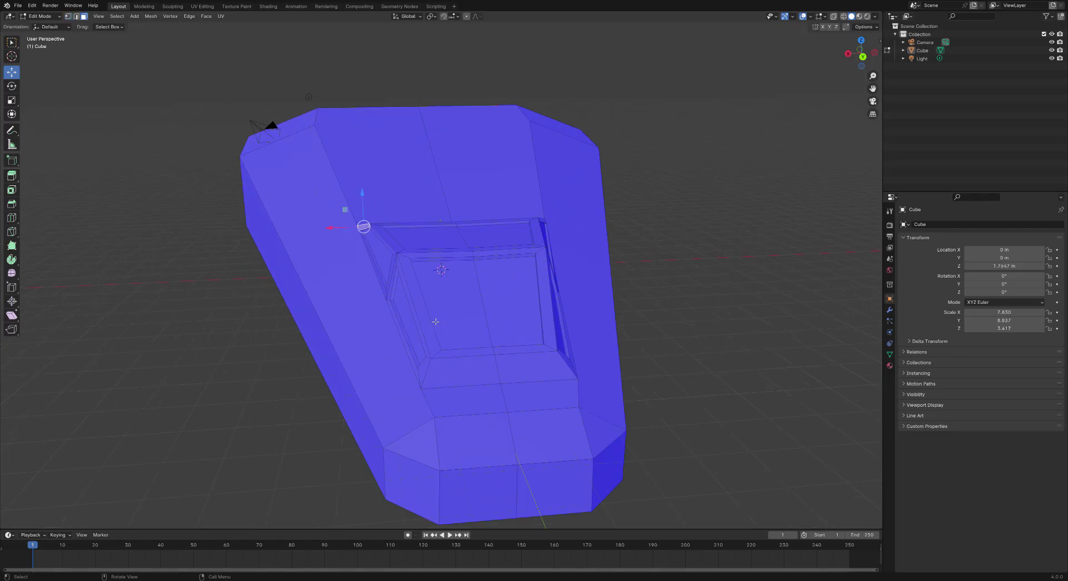
pyautogui.keyDown('ctrl'); pyautogui.click(416, 367); pyautogui.keyUp('ctrl')
pyautogui.keyDown('ctrl'); pyautogui.click(388, 283); pyautogui.keyUp('ctrl')
pyautogui.moveTo(399, 255); pyautogui.dragTo(455, 241, button='middle')
pyautogui.keyDown('ctrl'); pyautogui.click(425, 188); pyautogui.keyUp('ctrl')
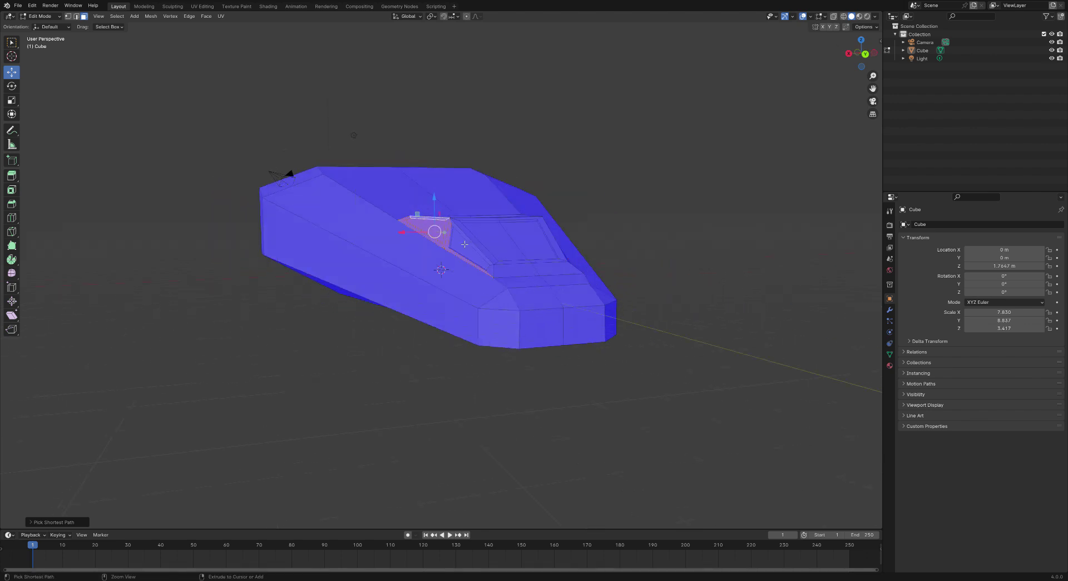
pyautogui.keyDown('ctrl'); pyautogui.click(459, 253); pyautogui.keyUp('ctrl')
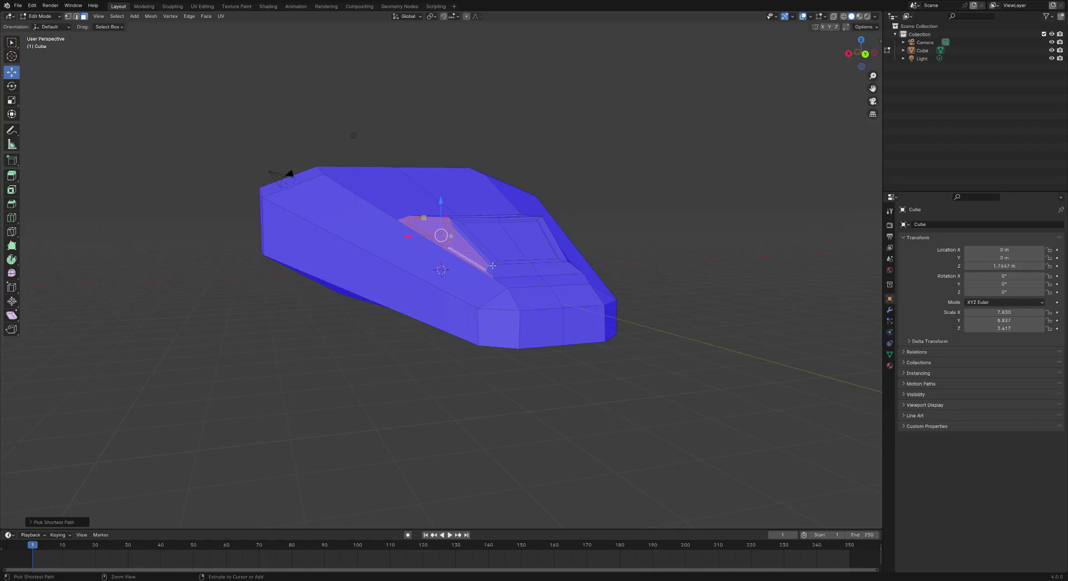
# Extend the selection around the cockpit with the front strip, the opposite side's frame faces and the rear strip.
pyautogui.keyDown('ctrl'); pyautogui.click(522, 274); pyautogui.keyUp('ctrl')
pyautogui.moveTo(522, 276); pyautogui.dragTo(366, 336, button='middle')
pyautogui.keyDown('ctrl'); pyautogui.click(366, 336); pyautogui.keyUp('ctrl')
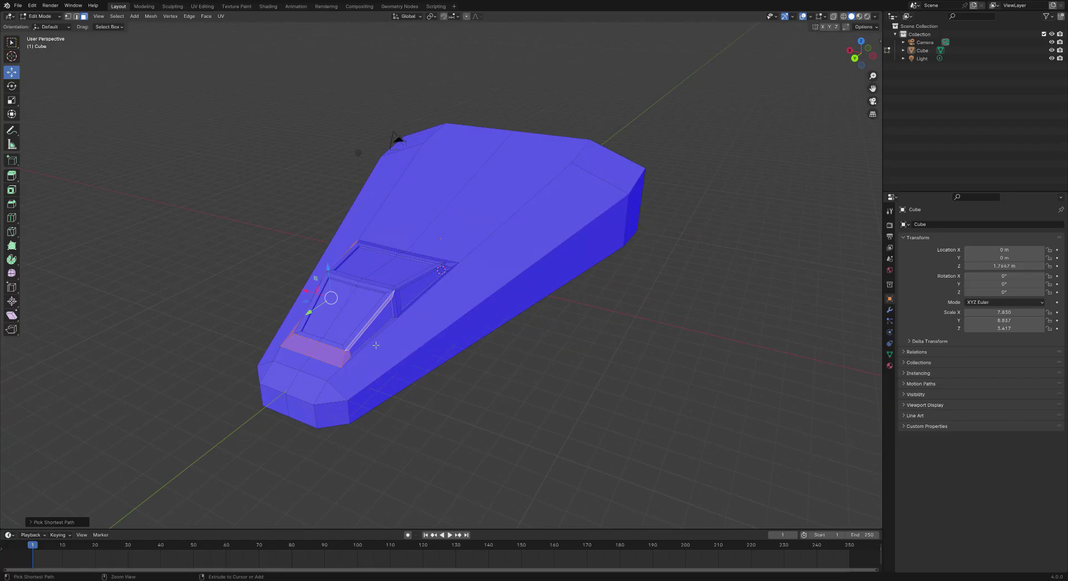
pyautogui.keyDown('ctrl'); pyautogui.click(384, 334); pyautogui.keyUp('ctrl')
pyautogui.moveTo(480, 338); pyautogui.dragTo(432, 359, button='middle')
pyautogui.keyDown('ctrl'); pyautogui.click(381, 273); pyautogui.keyUp('ctrl')
pyautogui.keyDown('ctrl'); pyautogui.click(376, 235); pyautogui.keyUp('ctrl')
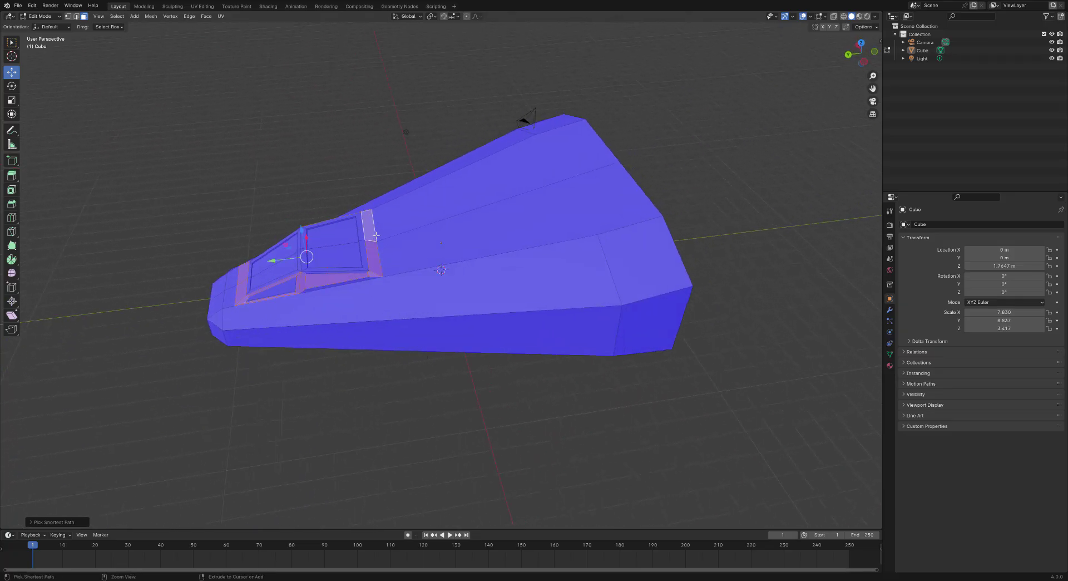
pyautogui.keyDown('ctrl'); pyautogui.click(368, 284); pyautogui.keyUp('ctrl')
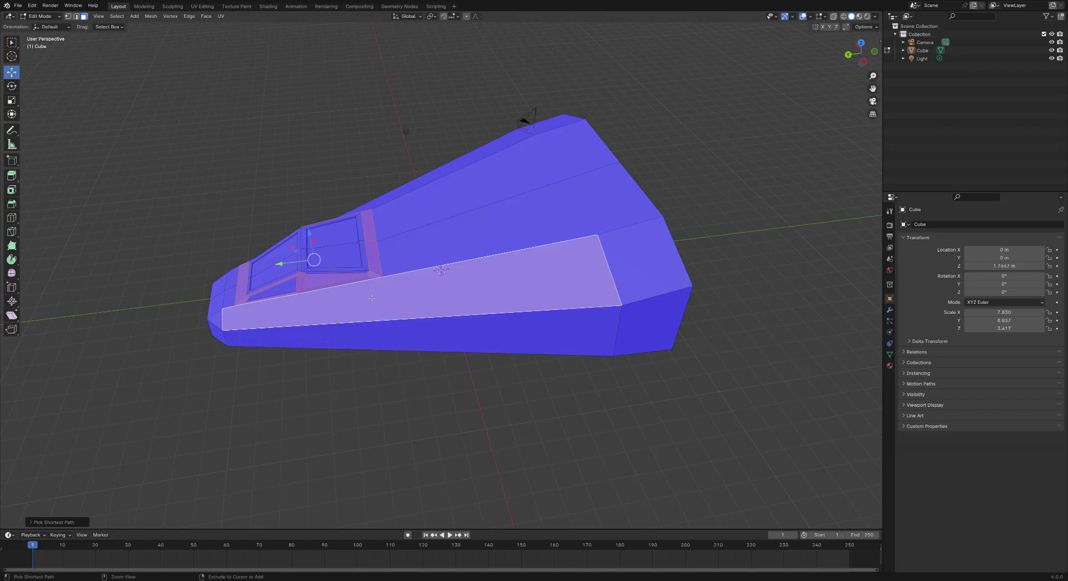
pyautogui.hotkey('ctrl', 'z')
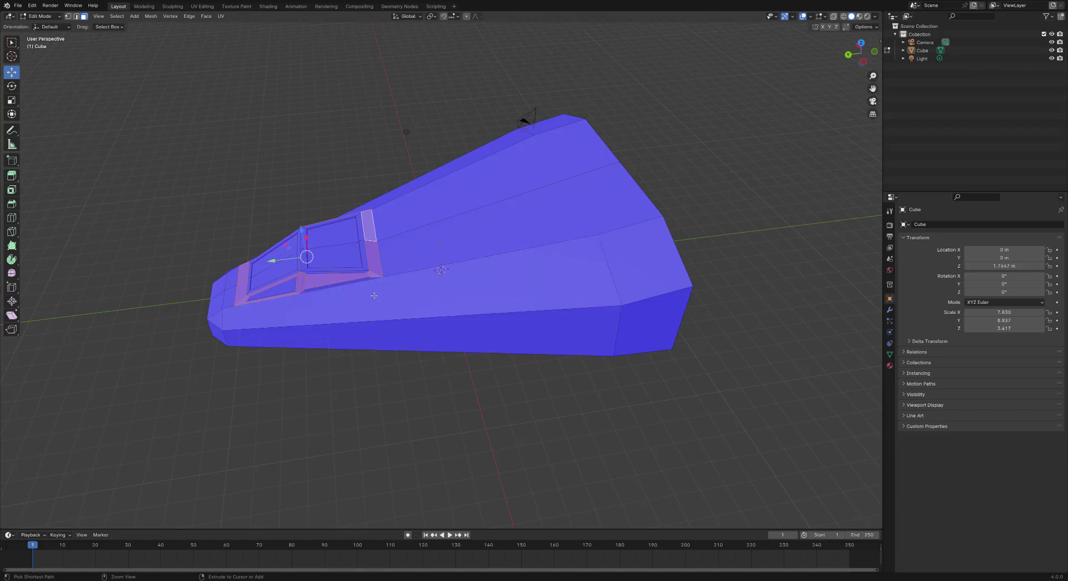
pyautogui.keyDown('ctrl'); pyautogui.click(361, 283); pyautogui.keyUp('ctrl')
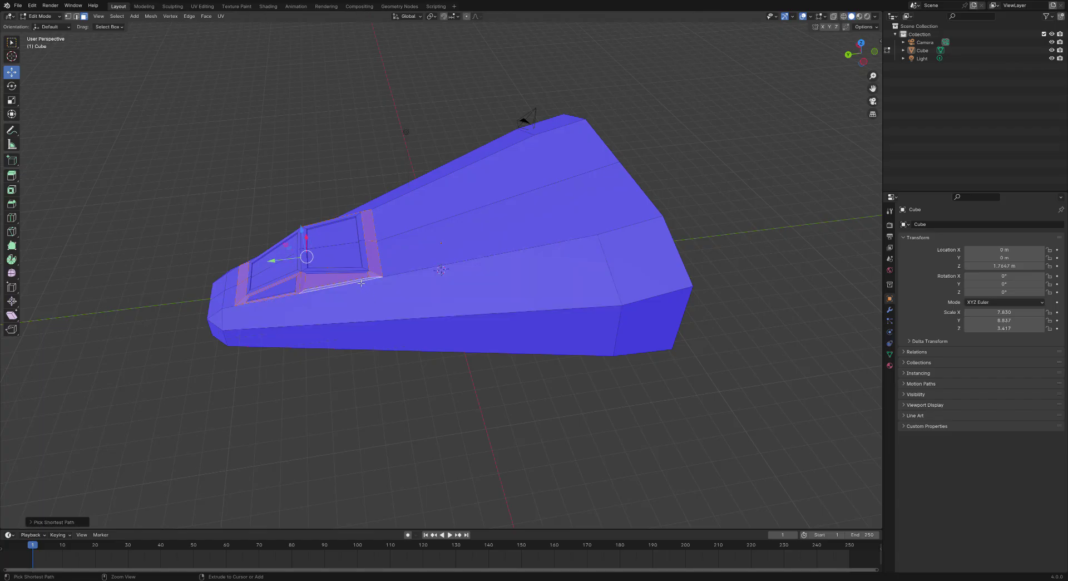
pyautogui.keyDown('ctrl'); pyautogui.click(292, 289); pyautogui.keyUp('ctrl')
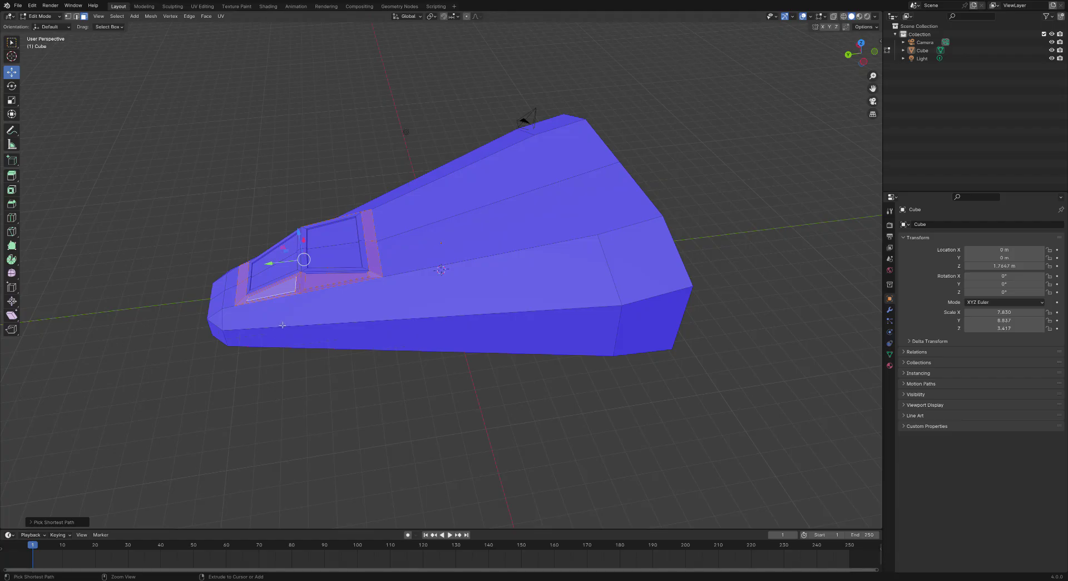
# Add the remaining rim faces, front and roof window panels and their inner frames to complete the cockpit selection.
pyautogui.moveTo(271, 369); pyautogui.dragTo(488, 417, button='middle')
pyautogui.keyDown('ctrl'); pyautogui.click(495, 353); pyautogui.keyUp('ctrl')
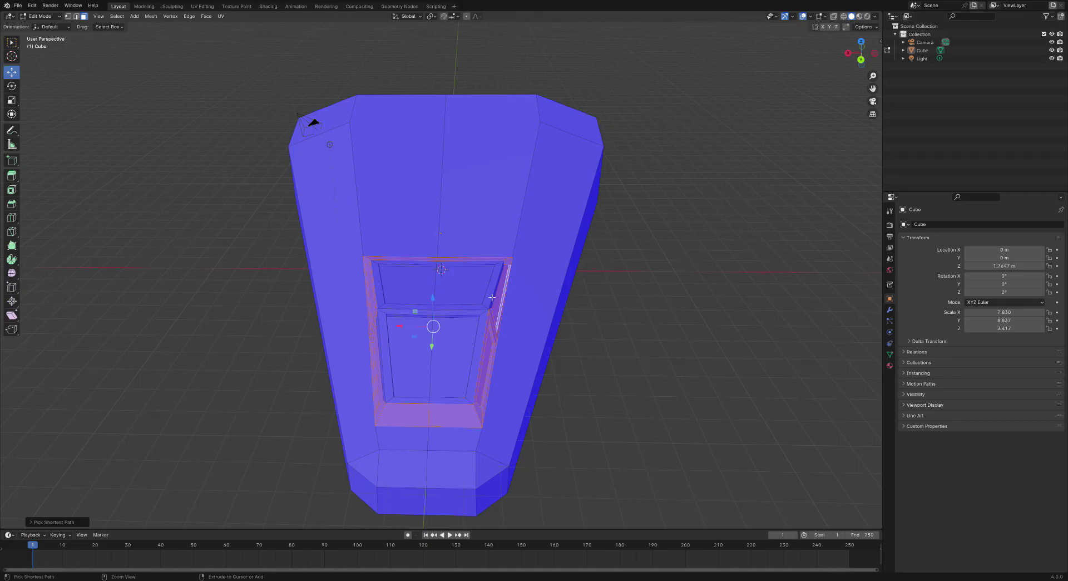
pyautogui.keyDown('ctrl'); pyautogui.click(486, 313); pyautogui.keyUp('ctrl')
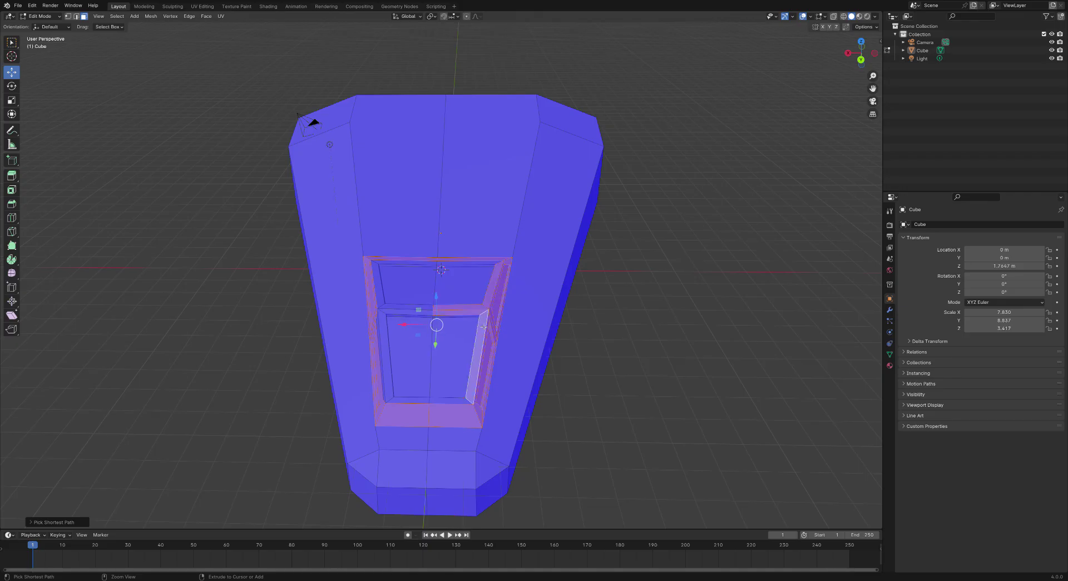
pyautogui.keyDown('ctrl'); pyautogui.click(464, 340); pyautogui.keyUp('ctrl')
pyautogui.keyDown('ctrl'); pyautogui.click(387, 388); pyautogui.keyUp('ctrl')
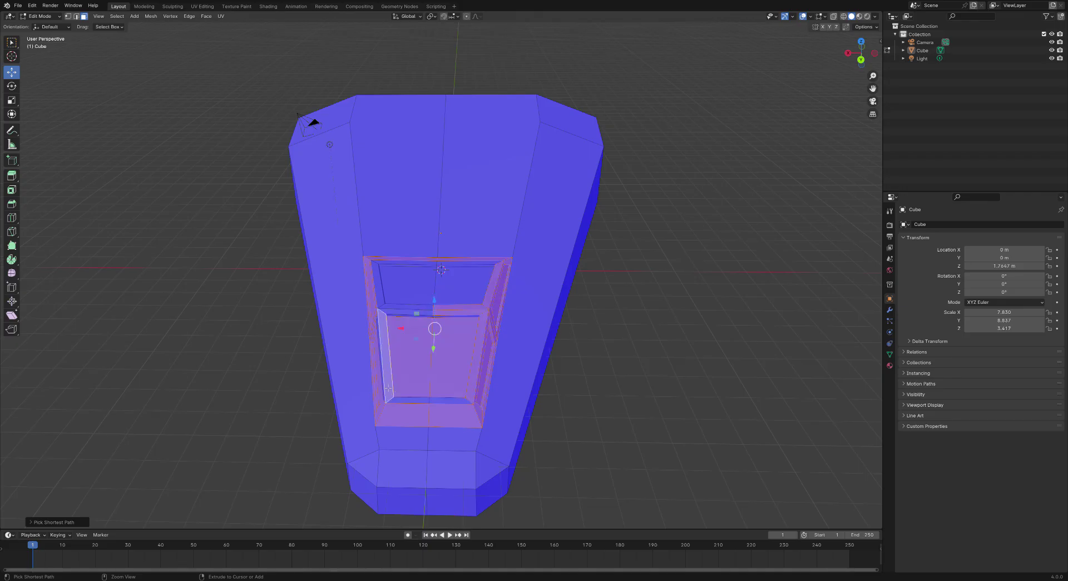
pyautogui.keyDown('ctrl'); pyautogui.click(450, 400); pyautogui.keyUp('ctrl')
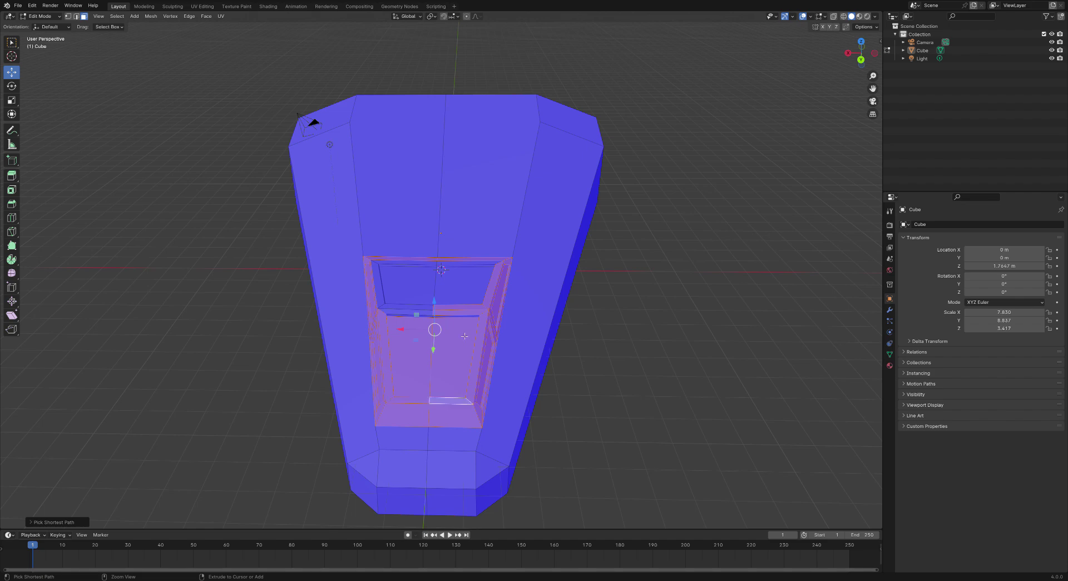
pyautogui.keyDown('ctrl'); pyautogui.click(439, 320); pyautogui.keyUp('ctrl')
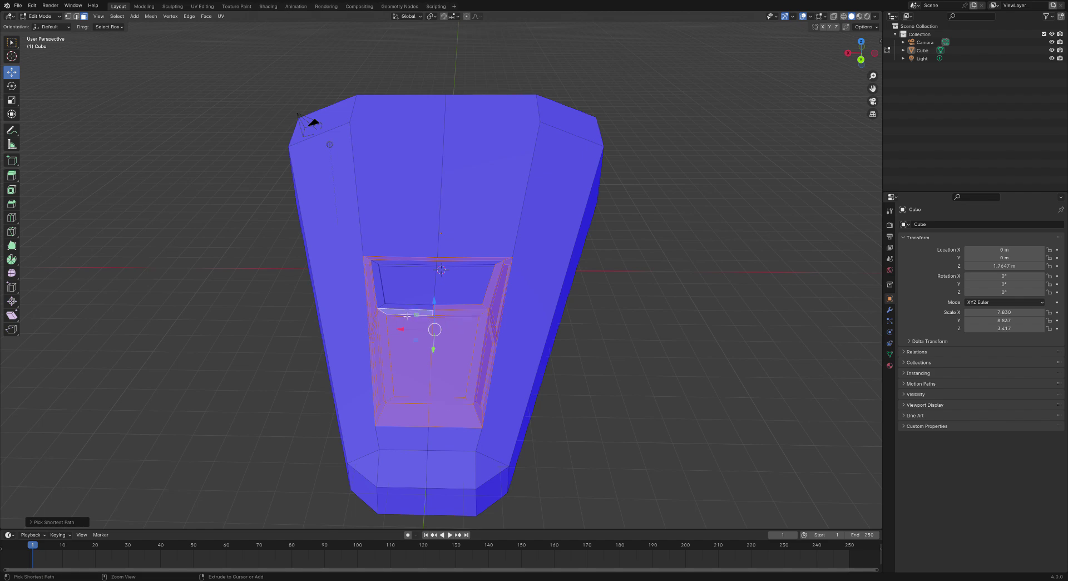
pyautogui.keyDown('ctrl'); pyautogui.click(383, 276); pyautogui.keyUp('ctrl')
pyautogui.keyDown('ctrl'); pyautogui.click(408, 265); pyautogui.keyUp('ctrl')
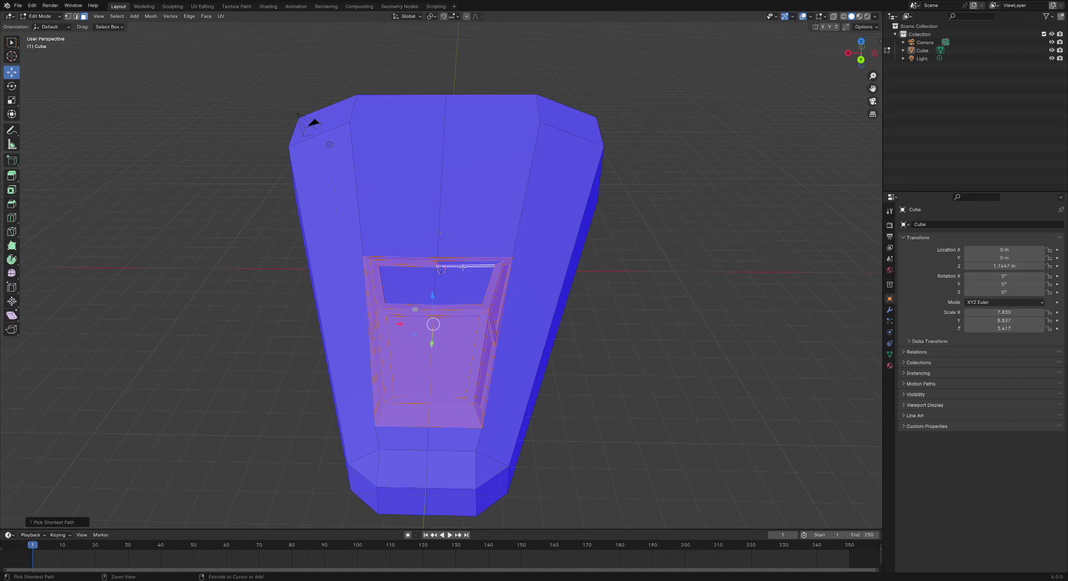
pyautogui.keyDown('ctrl'); pyautogui.click(476, 281); pyautogui.keyUp('ctrl')
pyautogui.keyDown('ctrl'); pyautogui.click(421, 288); pyautogui.keyUp('ctrl')
# Mark all edges of the selected cockpit faces as sharp.
pyautogui.moveTo(420, 288); pyautogui.dragTo(313, 268, button='middle')
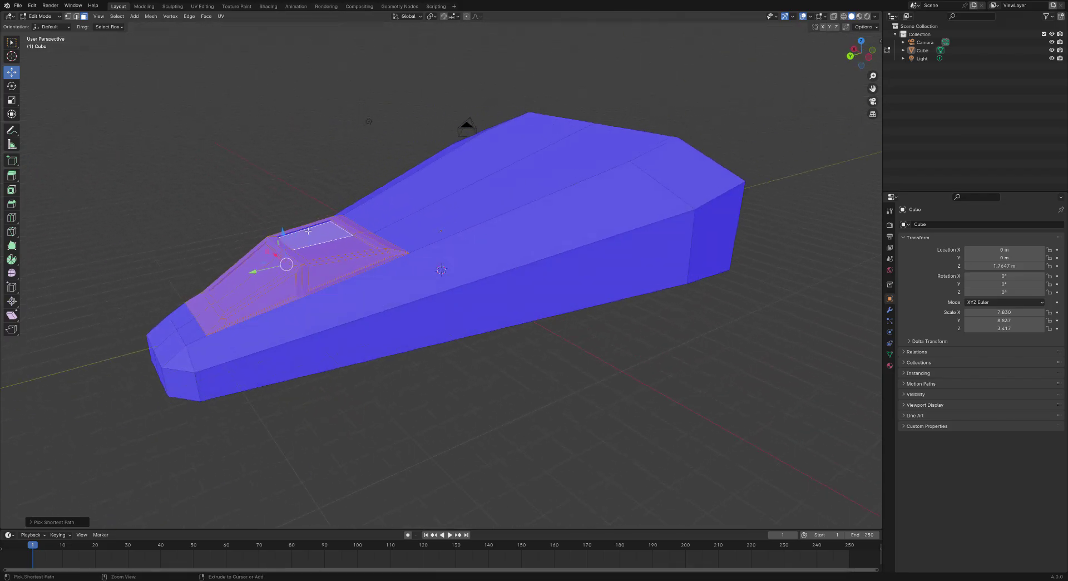
pyautogui.moveTo(310, 231); pyautogui.dragTo(548, 250, button='middle')
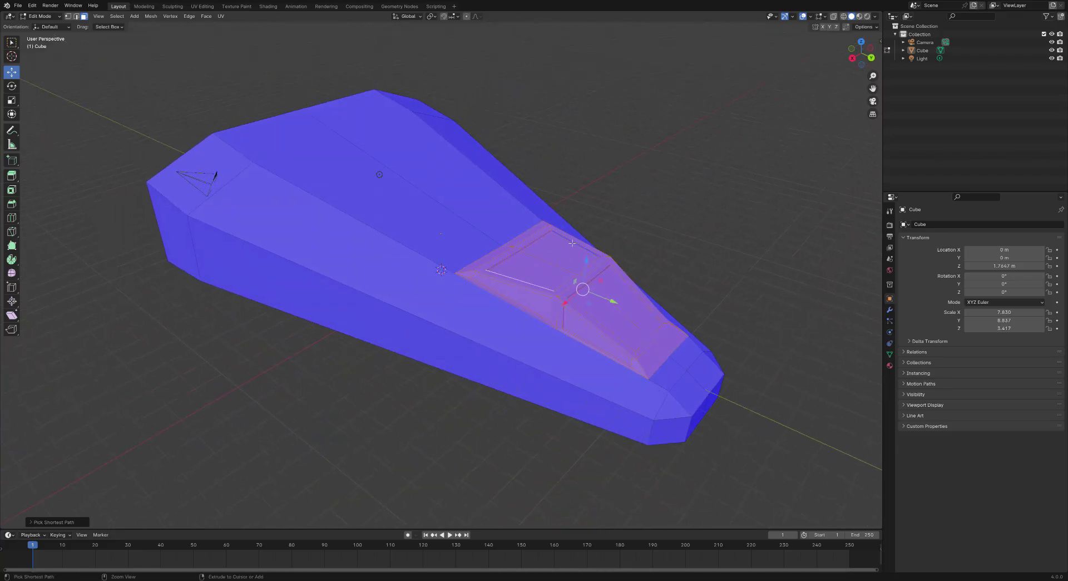
pyautogui.moveTo(603, 328); pyautogui.dragTo(574, 325, button='middle')
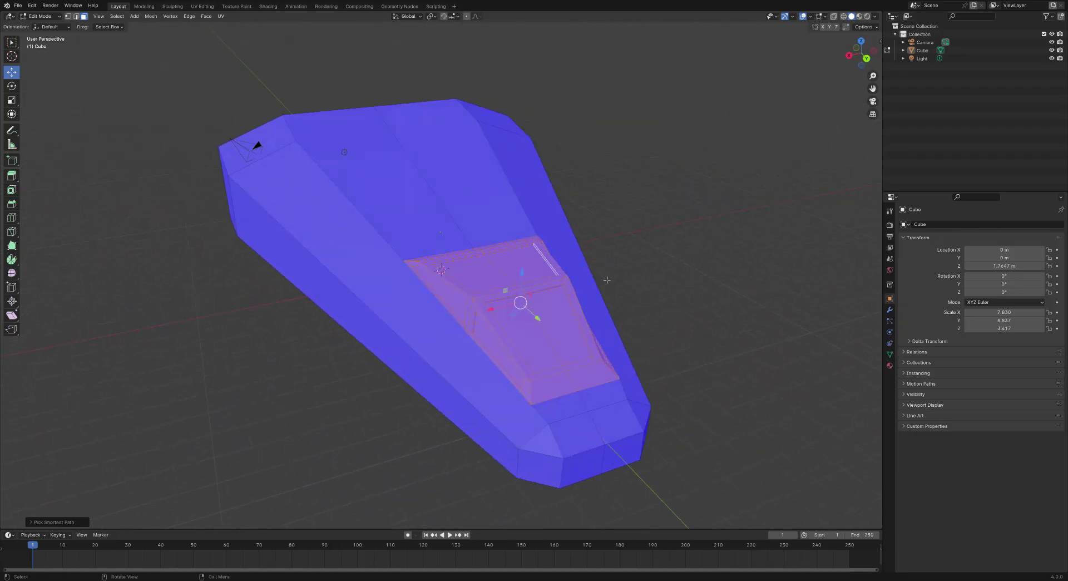
pyautogui.click(150, 16)
pyautogui.moveTo(173, 164)
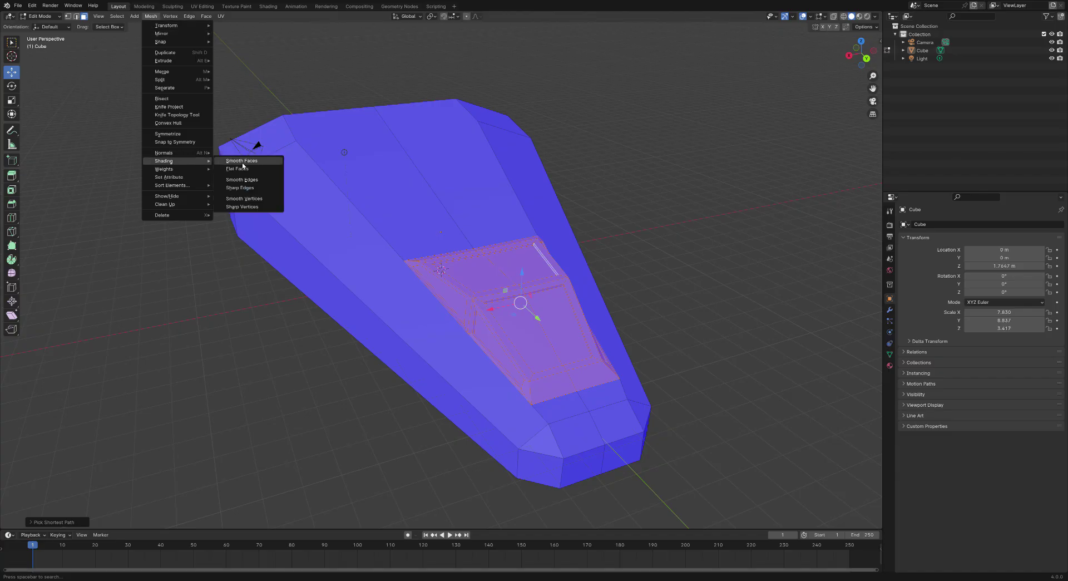
pyautogui.click(254, 188)
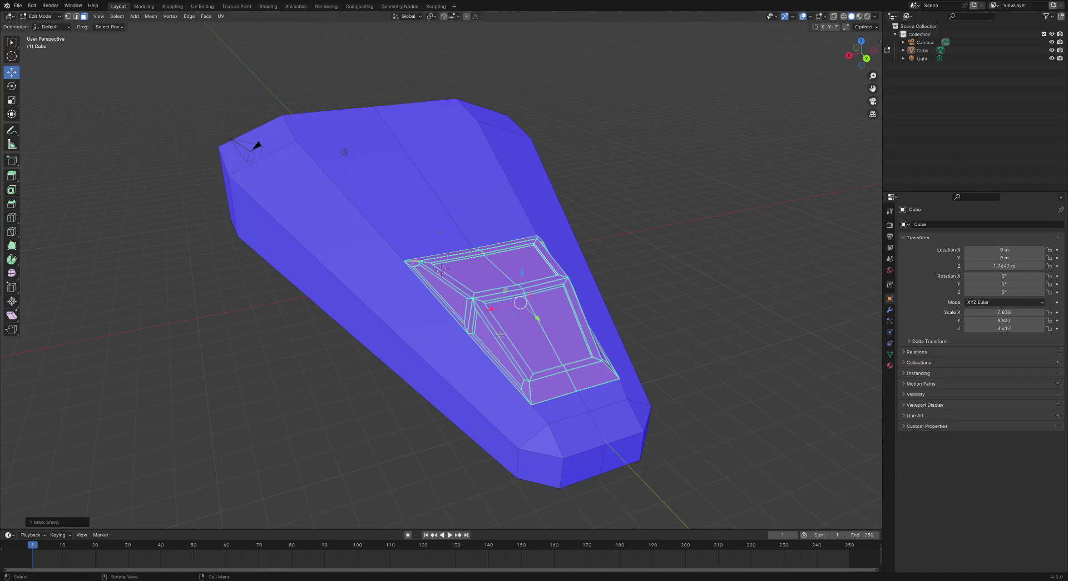
# Apply flat shading to the selected cockpit faces and clear the selection.
pyautogui.click(150, 16)
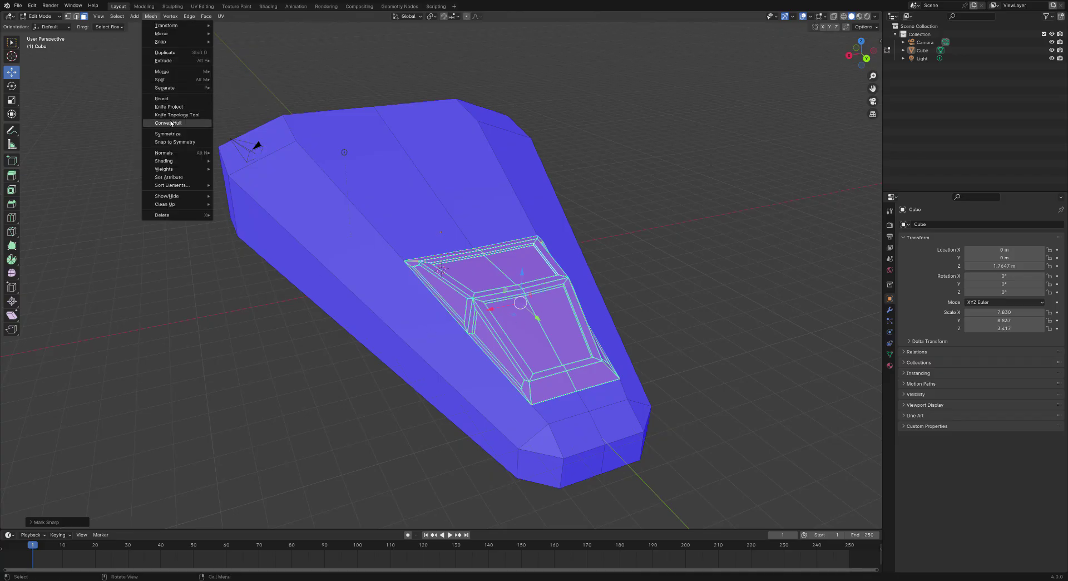
pyautogui.moveTo(180, 166)
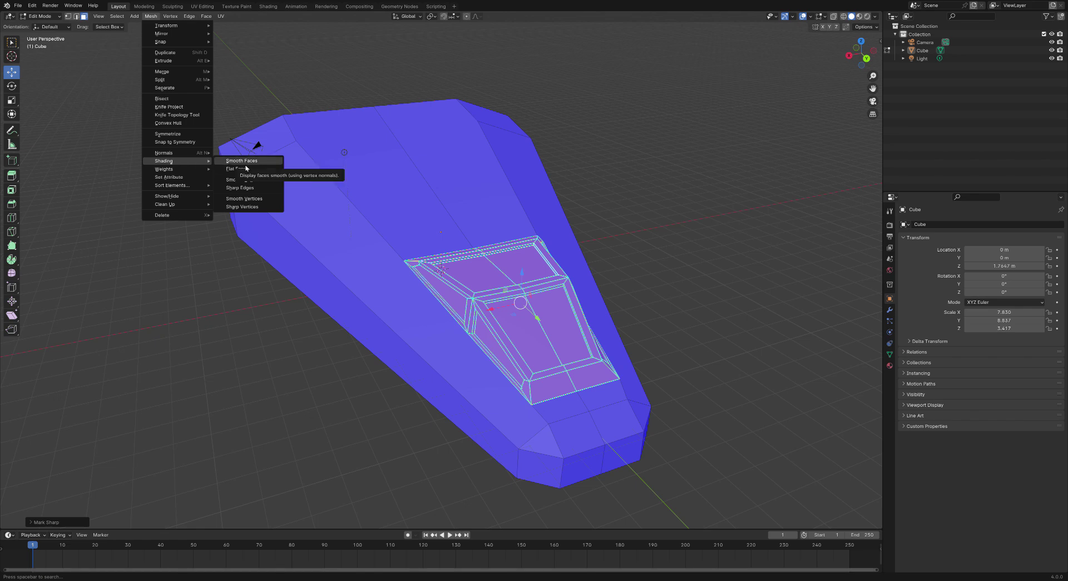
pyautogui.click(244, 169)
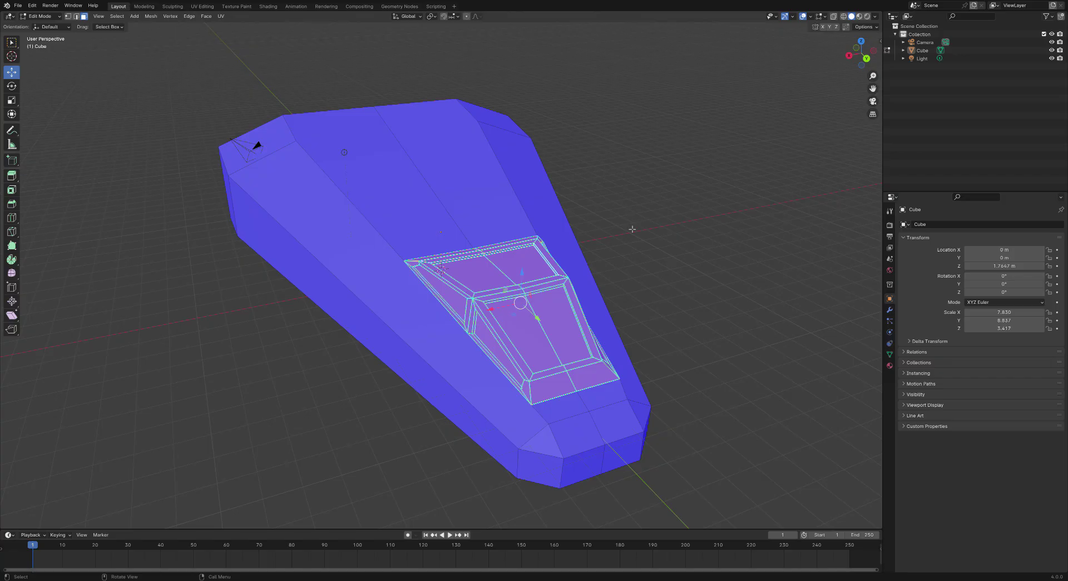
pyautogui.click(695, 274)
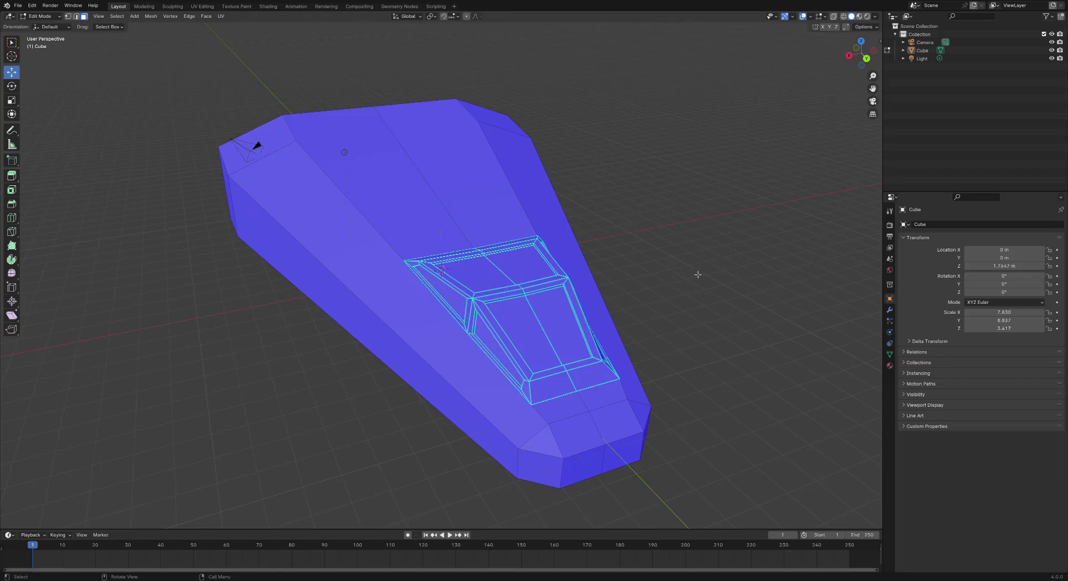
# Check the cockpit's shading from both sides in Object Mode and return to Edit Mode.
pyautogui.click(46, 16)
pyautogui.click(44, 26)
pyautogui.moveTo(181, 138); pyautogui.dragTo(129, 136, button='middle')
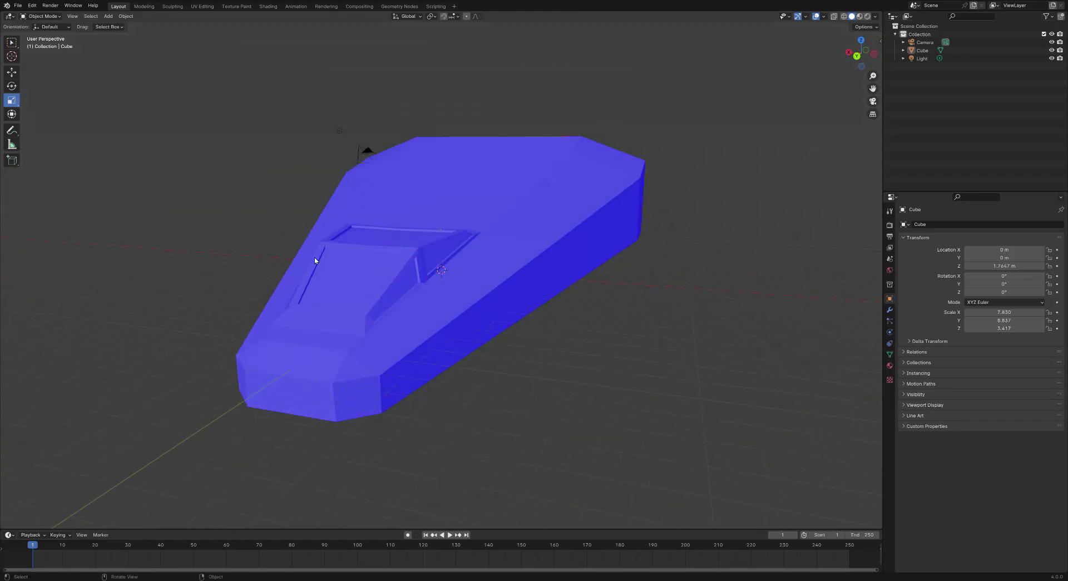
pyautogui.moveTo(478, 309); pyautogui.dragTo(389, 276, button='middle')
pyautogui.click(42, 16)
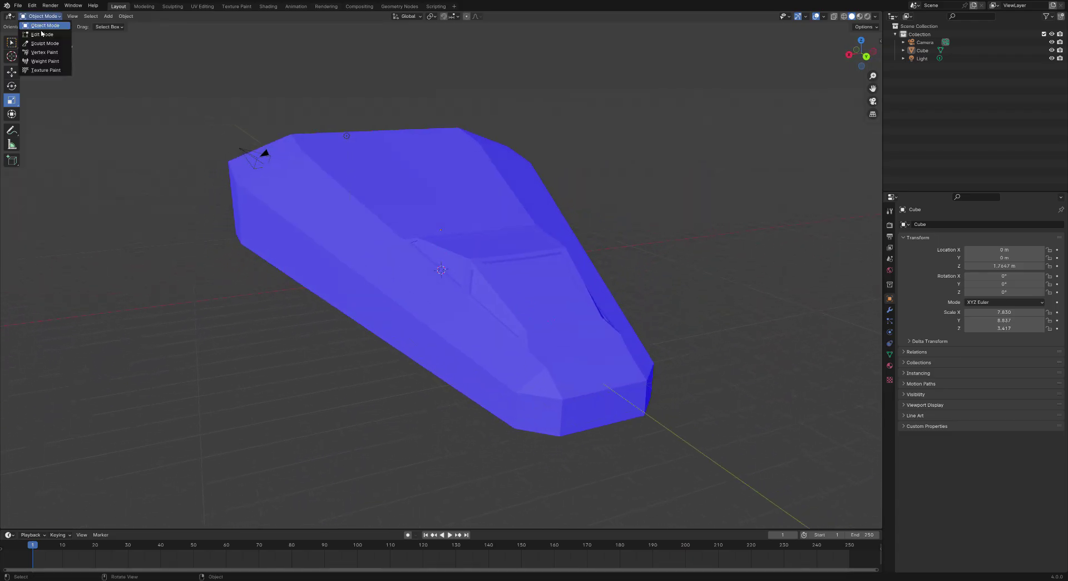
pyautogui.click(42, 34)
pyautogui.moveTo(313, 119); pyautogui.dragTo(300, 122, button='middle')
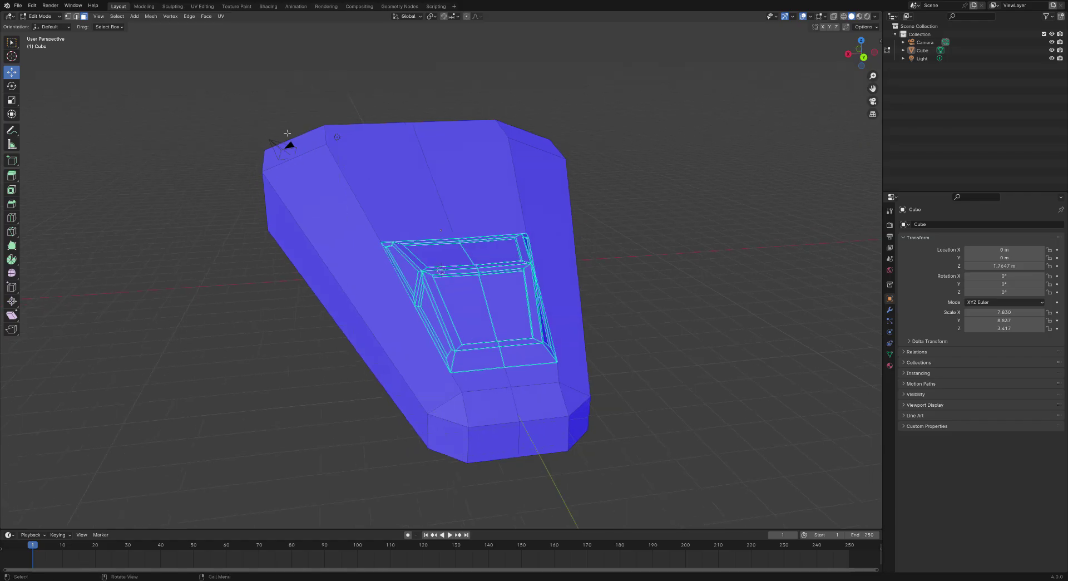
pyautogui.press('Tab')
pyautogui.press('Tab')
# Restore the cockpit face selection and set its edges to smooth, clearing their sharp marking.
pyautogui.press('a')
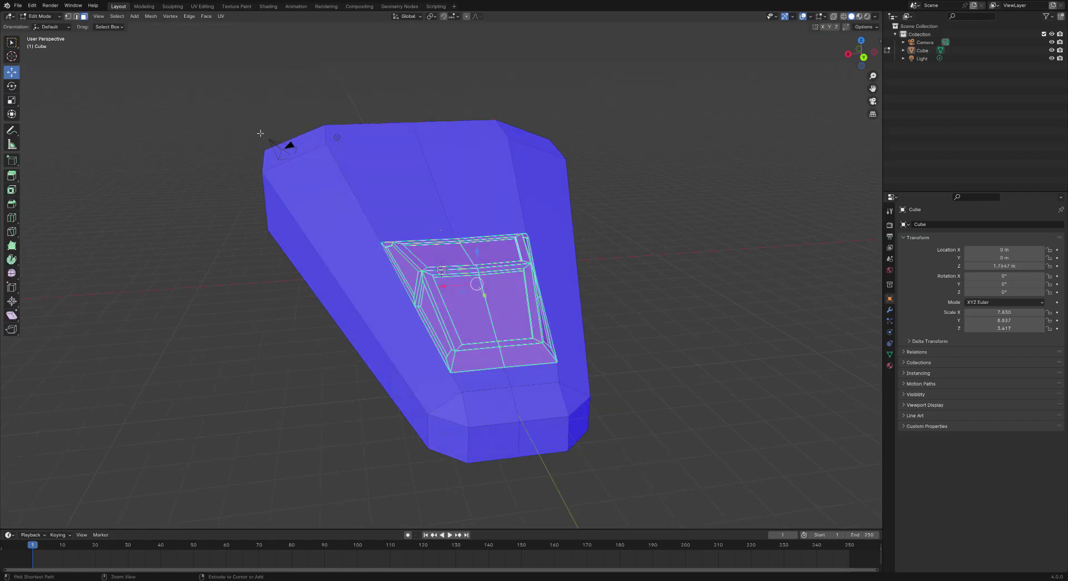
pyautogui.click(150, 20)
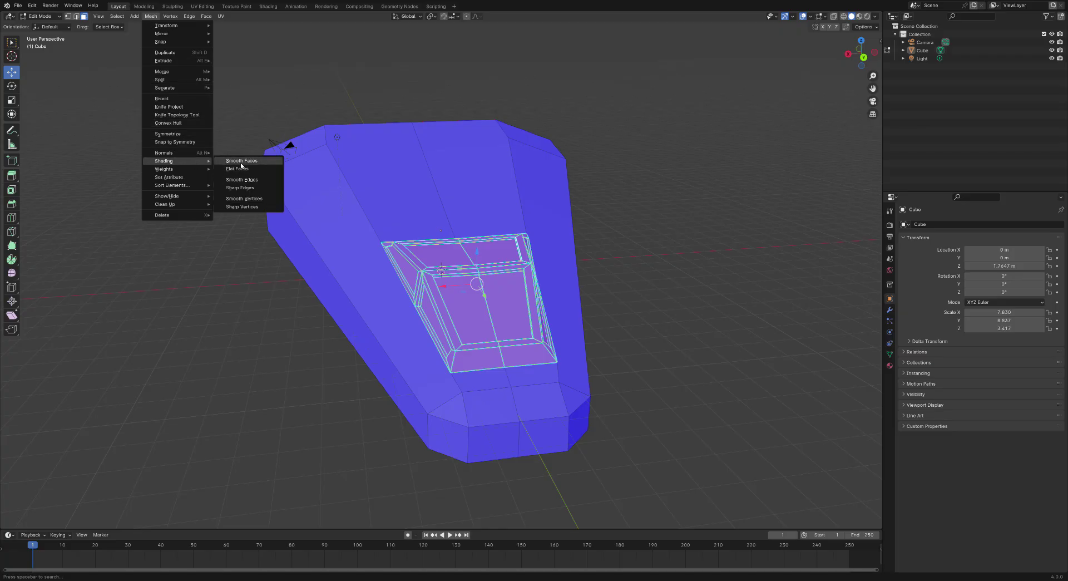
pyautogui.click(244, 183)
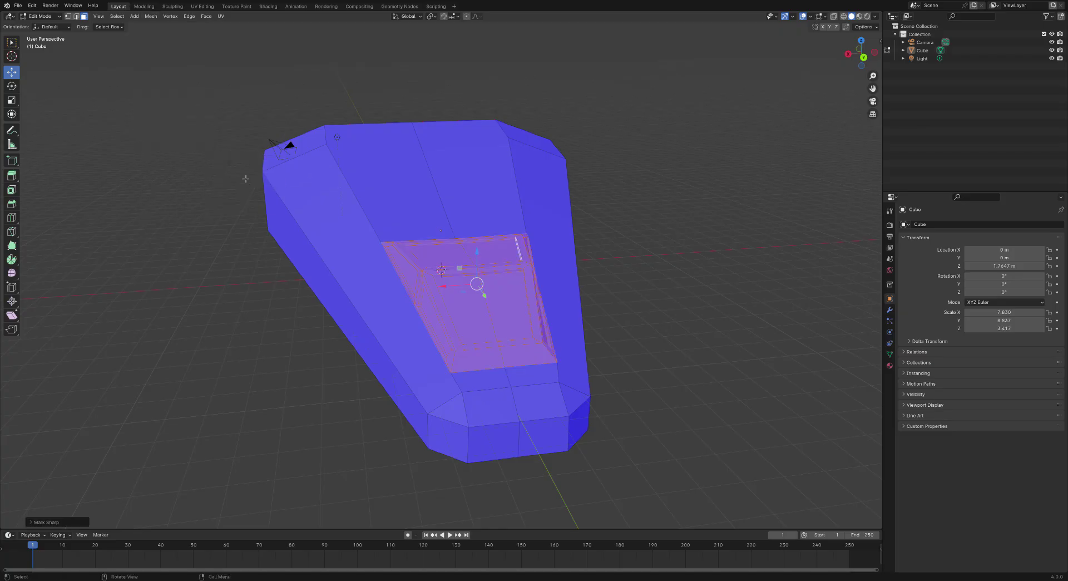
# Try smooth shading on the selected cockpit faces, check it in Object Mode and return to Edit Mode.
pyautogui.click(150, 16)
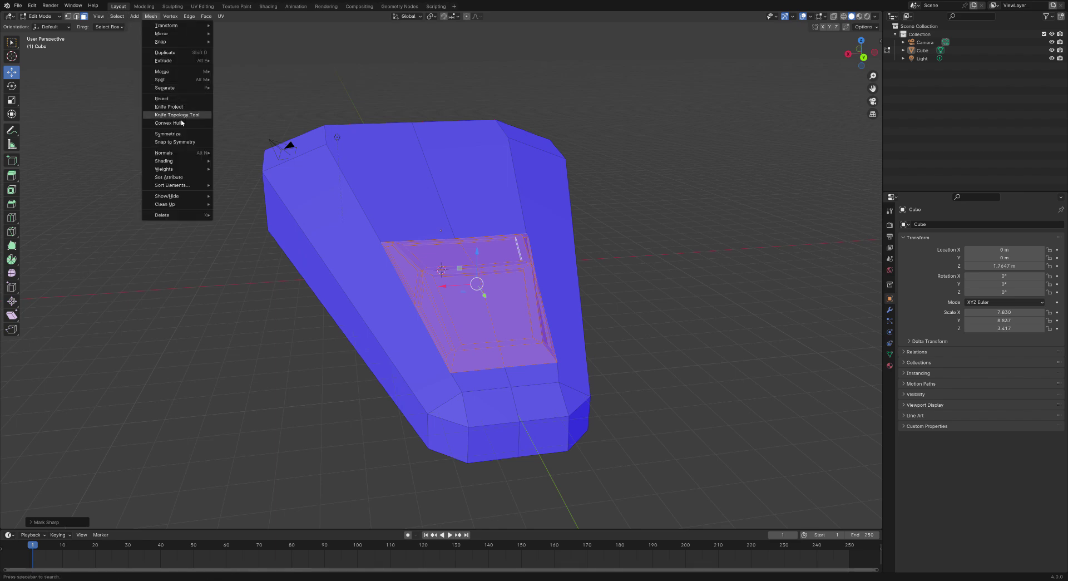
pyautogui.moveTo(181, 157)
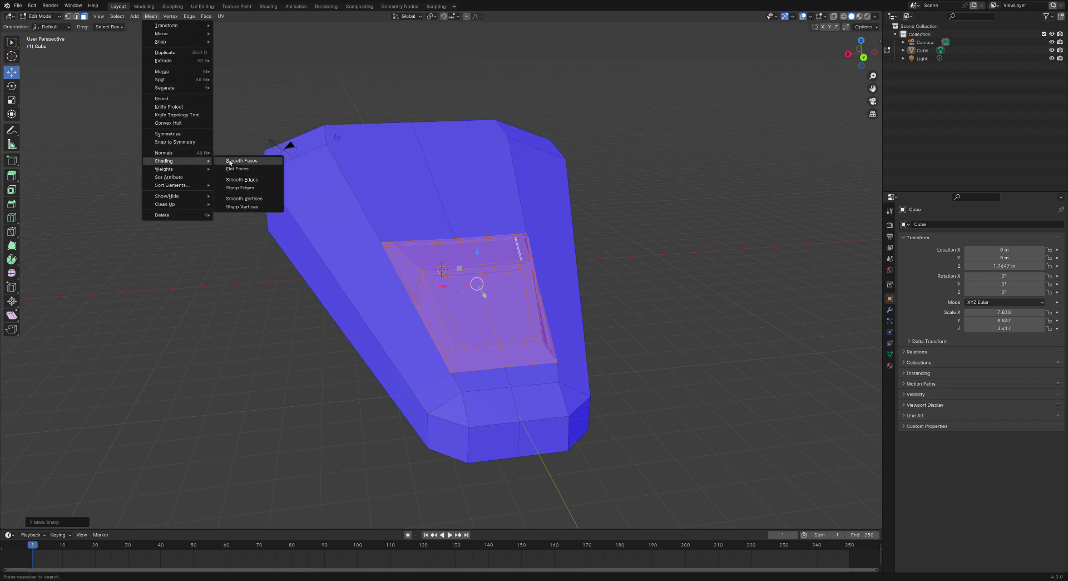
pyautogui.click(231, 162)
pyautogui.moveTo(434, 220); pyautogui.dragTo(473, 229, button='middle')
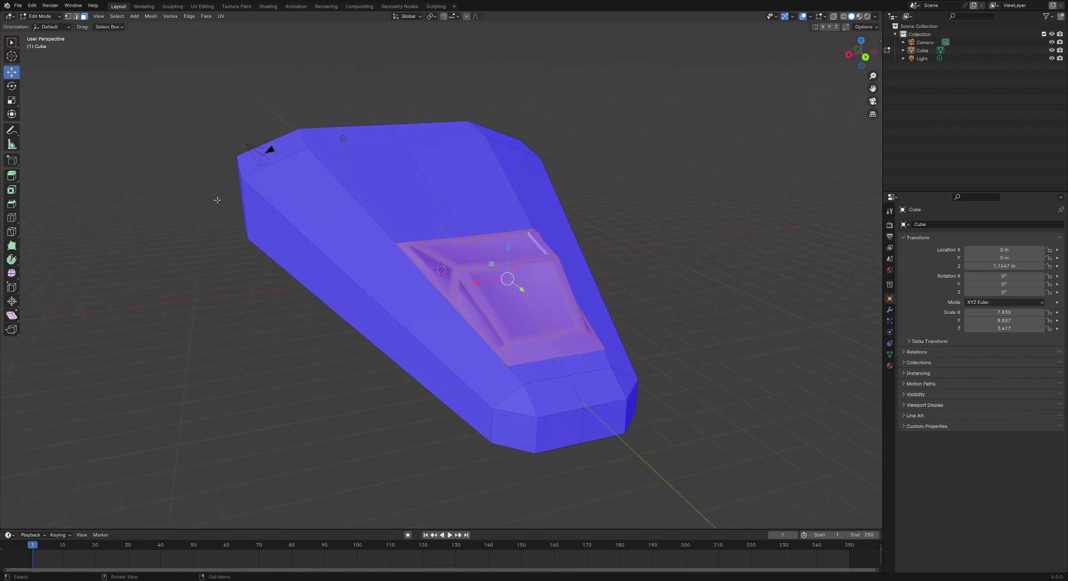
pyautogui.click(49, 17)
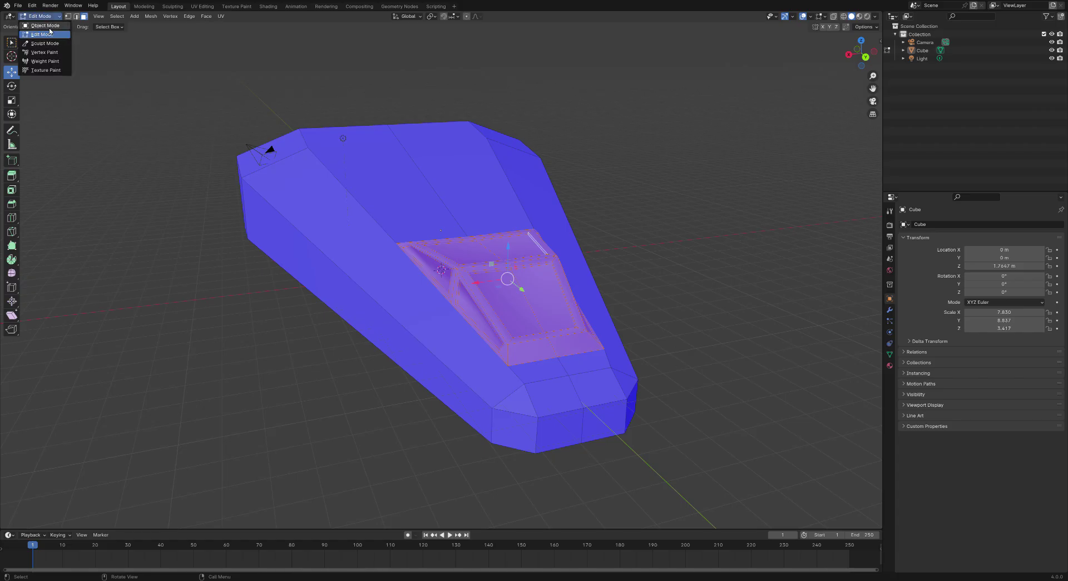
pyautogui.click(44, 26)
pyautogui.moveTo(61, 56); pyautogui.dragTo(40, 119, button='middle')
pyautogui.press('Tab')
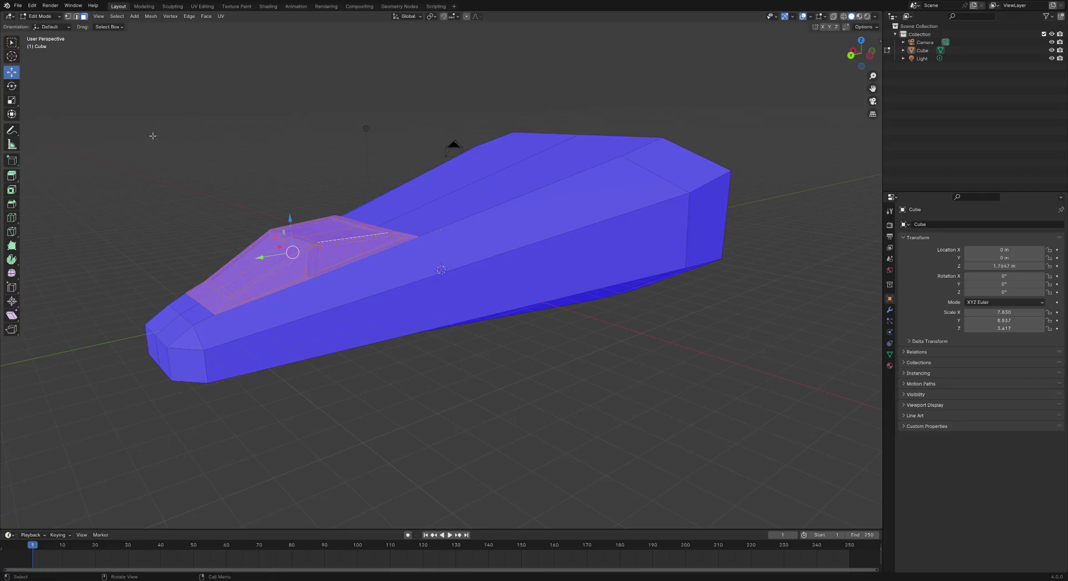
pyautogui.press('KP_Decimal')
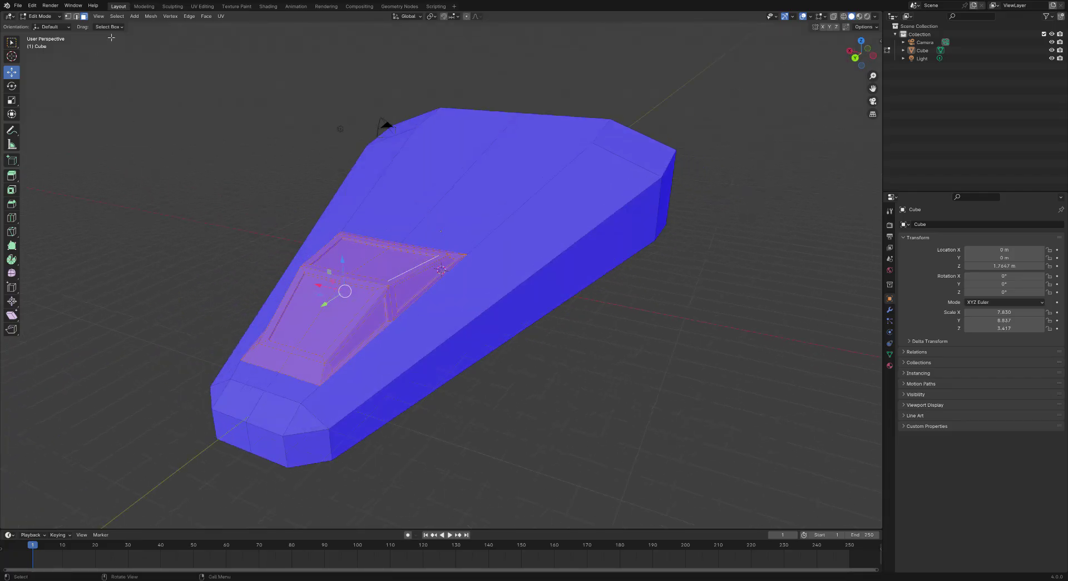
pyautogui.moveTo(206, 102); pyautogui.dragTo(226, 91, button='middle')
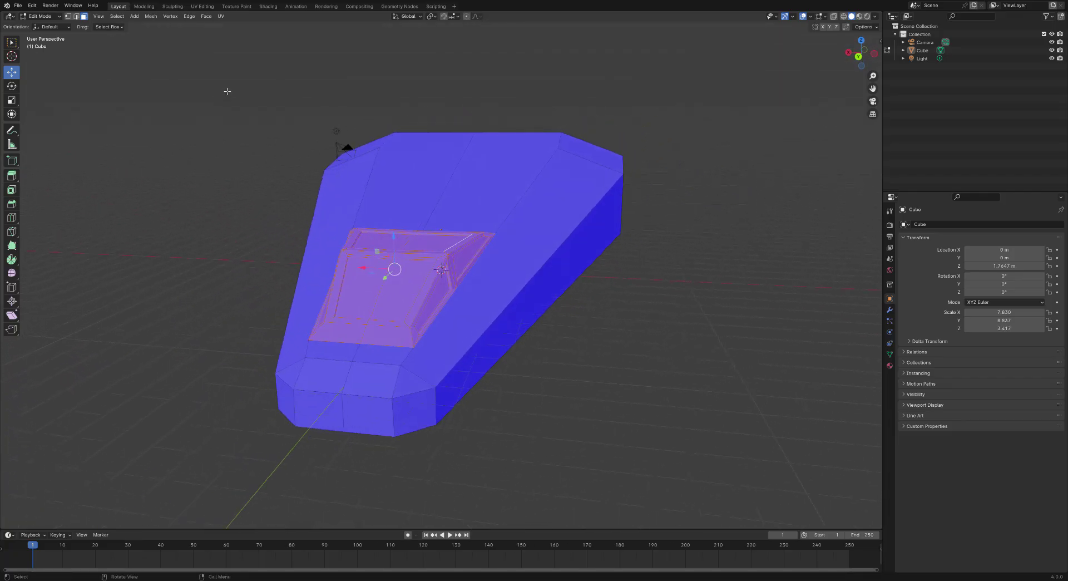
# Apply flat shading to the selected cockpit faces and set their edges to smooth again.
pyautogui.click(118, 17)
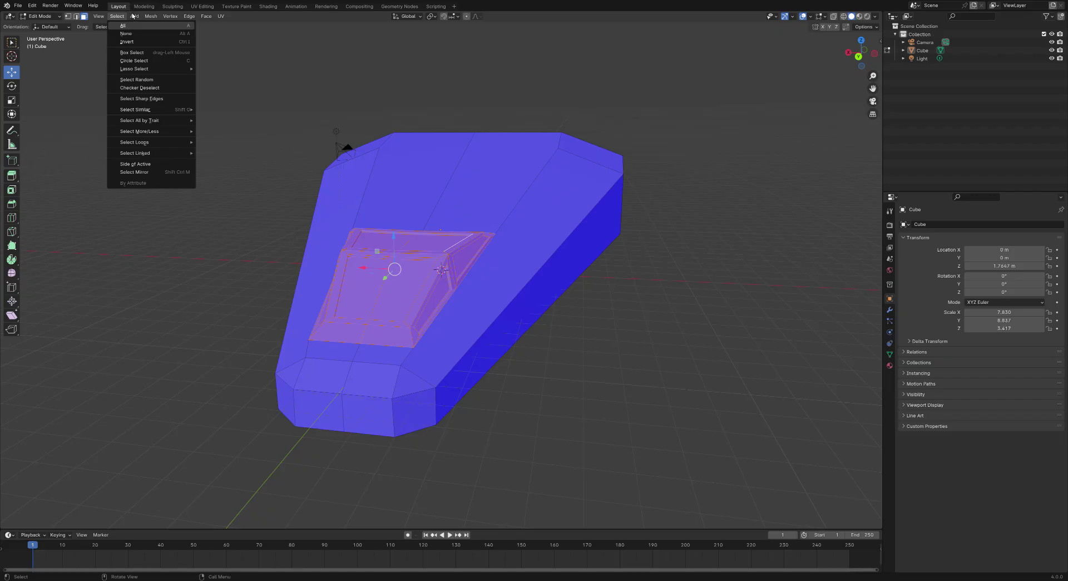
pyautogui.click(156, 17)
pyautogui.click(151, 16)
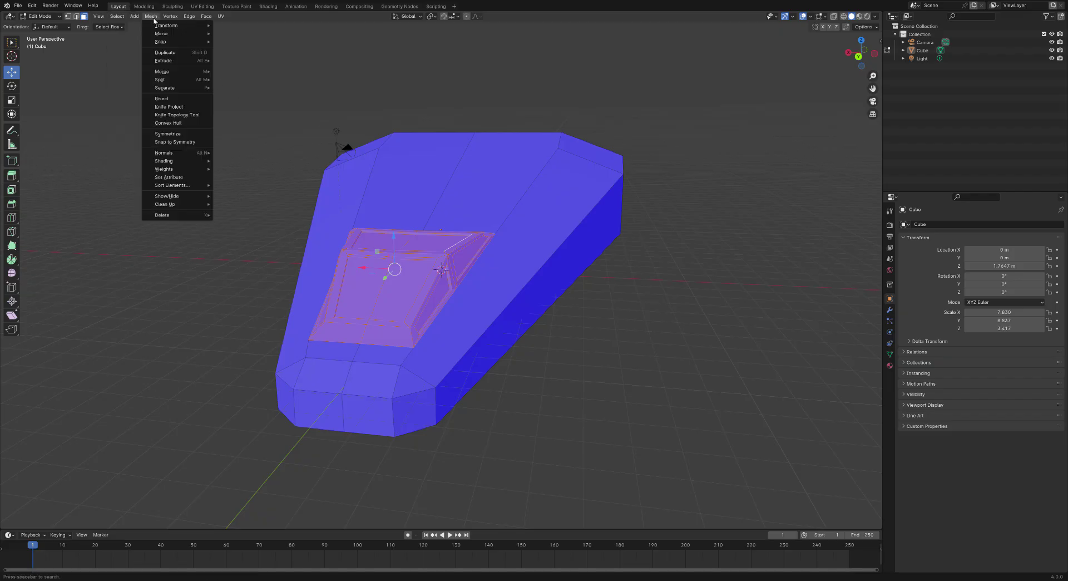
pyautogui.moveTo(163, 162)
pyautogui.click(238, 169)
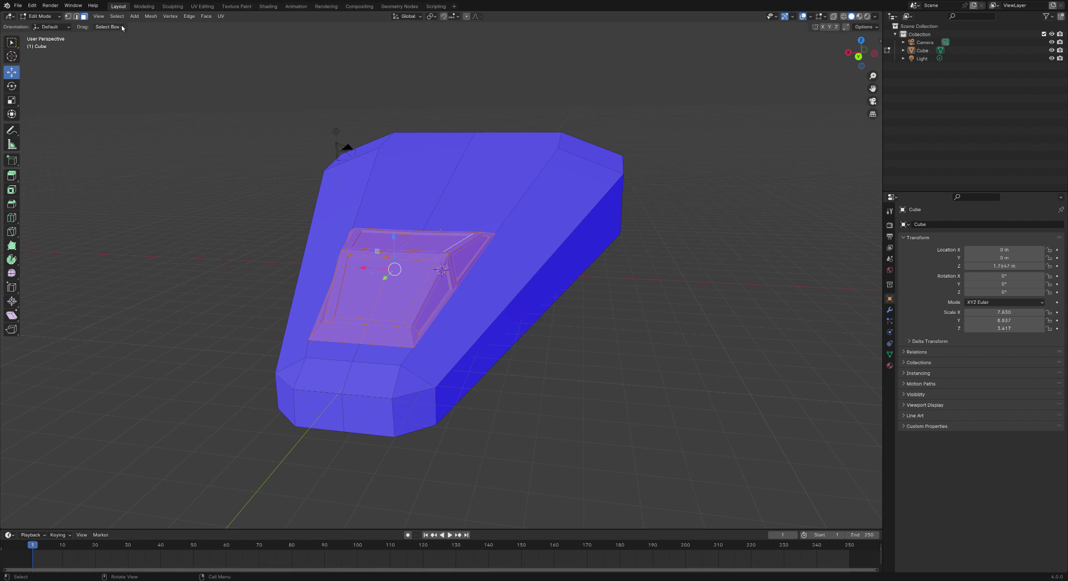
pyautogui.click(151, 17)
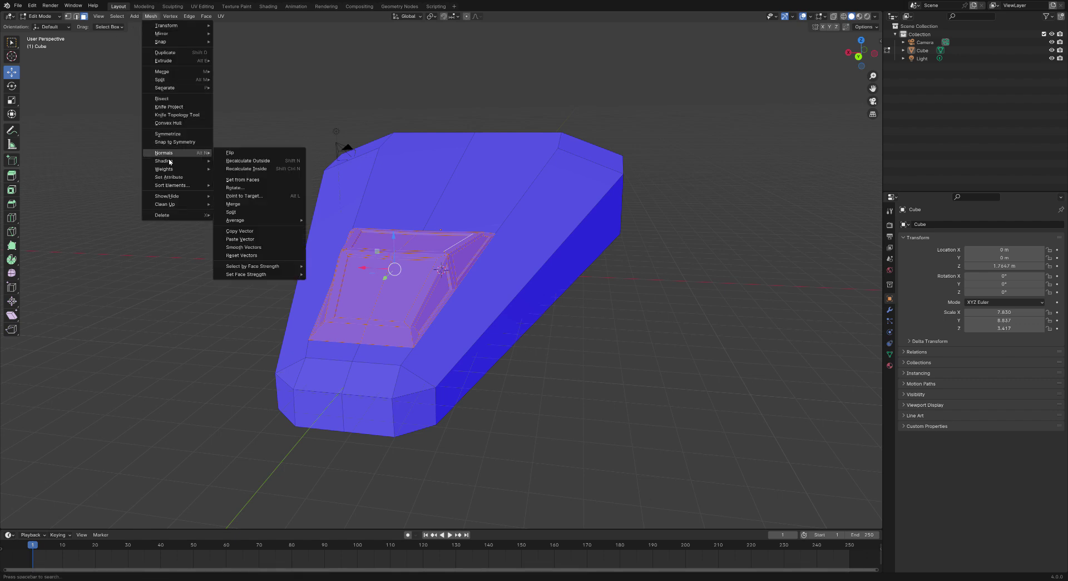
pyautogui.moveTo(163, 163)
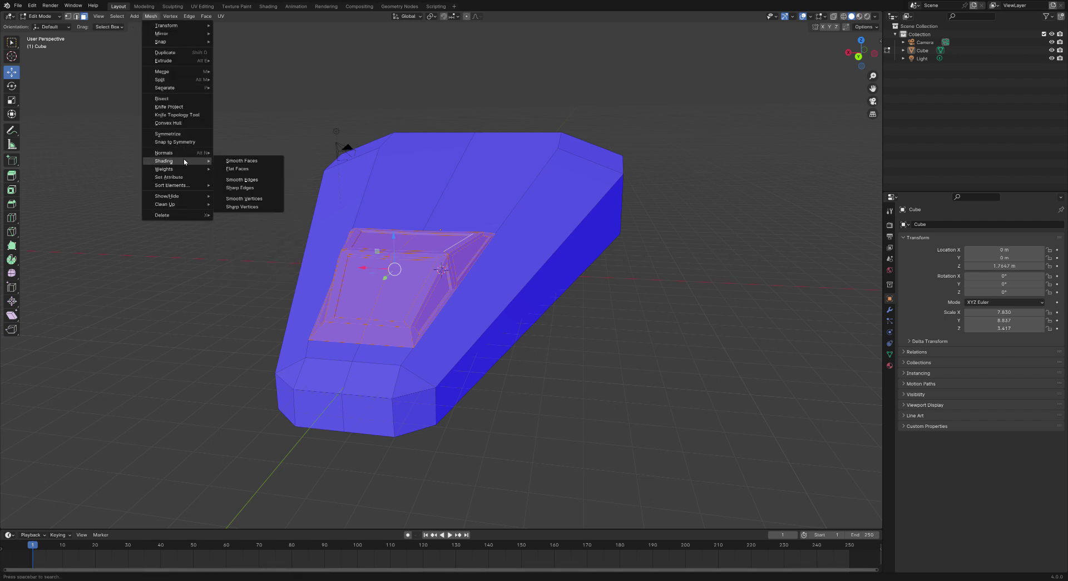
pyautogui.click(235, 182)
# Switch to Object Mode and examine the shading of the cockpit, window recesses and hull up close and from all sides.
pyautogui.moveTo(231, 196); pyautogui.dragTo(255, 191, button='middle')
pyautogui.click(40, 16)
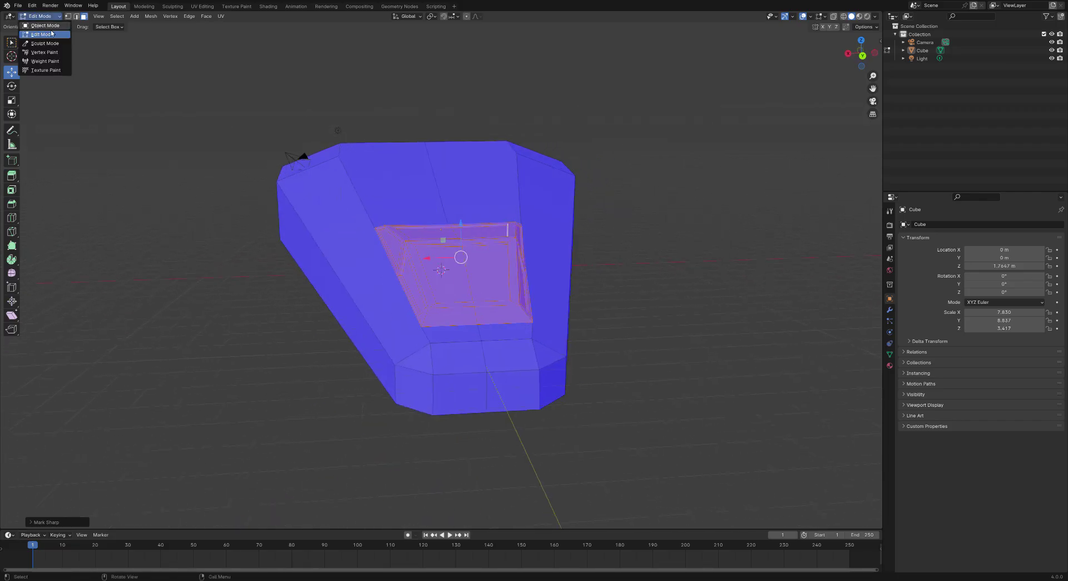
pyautogui.click(50, 26)
pyautogui.moveTo(161, 139); pyautogui.dragTo(217, 162, button='middle')
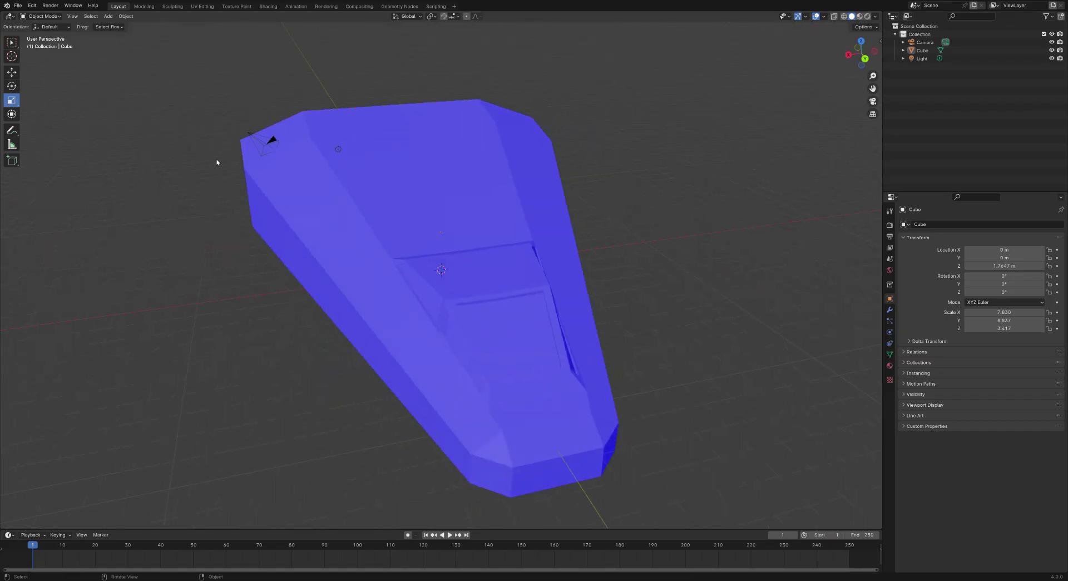
pyautogui.scroll(4, 264, 193)
pyautogui.scroll(4, 281, 196)
pyautogui.moveTo(327, 210); pyautogui.dragTo(323, 200, button='middle')
pyautogui.scroll(-6, 312, 201)
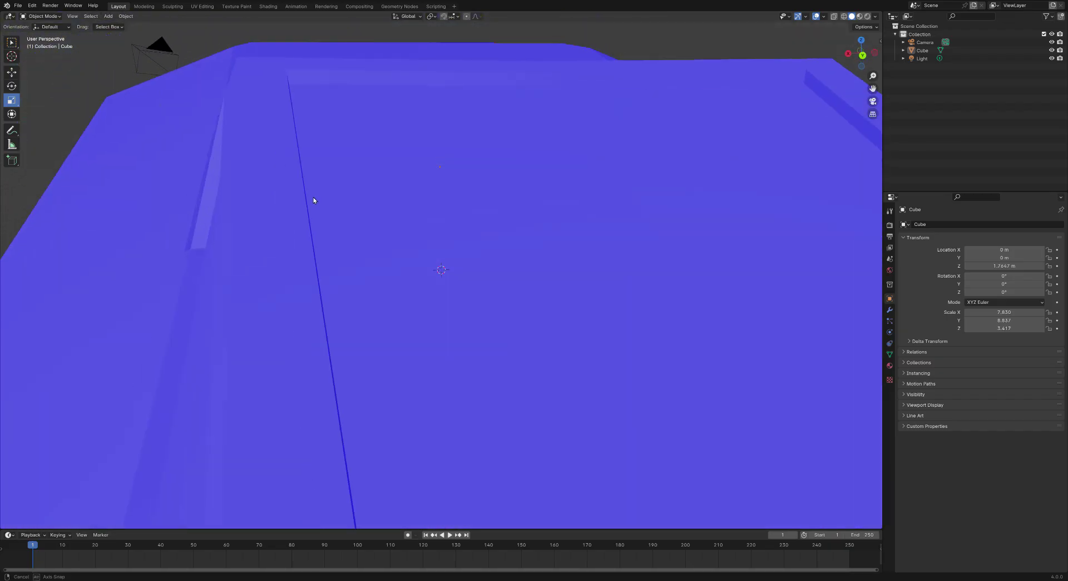
pyautogui.moveTo(295, 203)
pyautogui.mouseDown(button='middle')
pyautogui.moveTo(326, 212)
pyautogui.moveTo(289, 214)
pyautogui.mouseUp(button='middle')
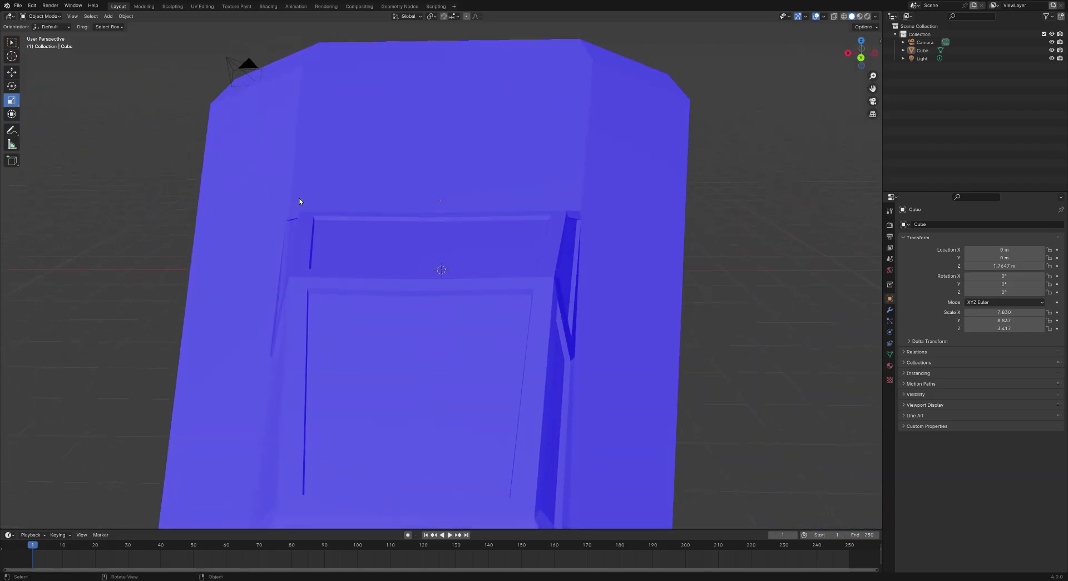
pyautogui.moveTo(350, 228); pyautogui.dragTo(442, 250, button='middle')
pyautogui.scroll(-1, 580, 251)
pyautogui.moveTo(566, 278); pyautogui.dragTo(540, 276, button='middle')
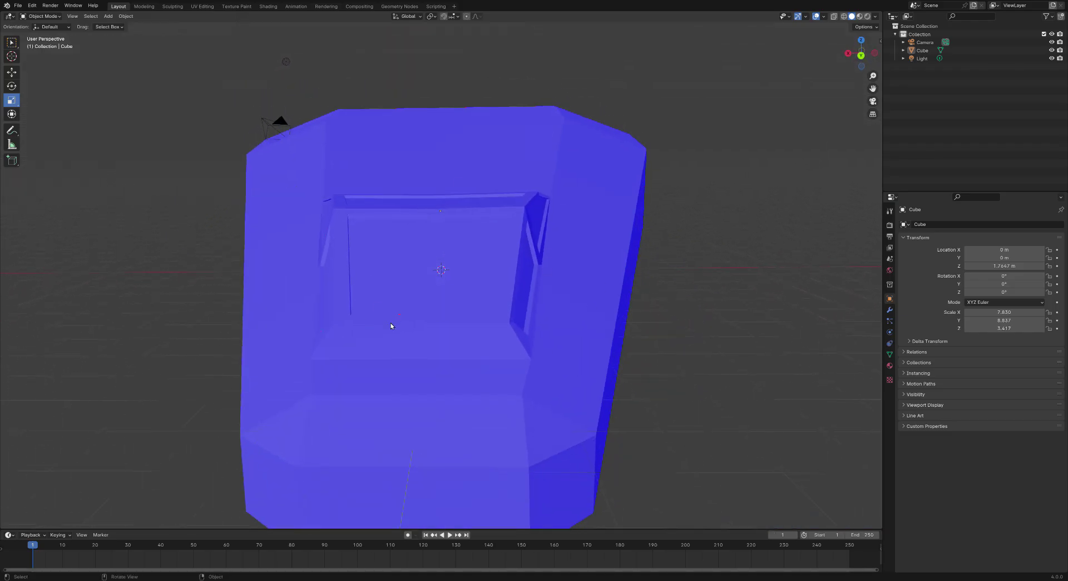
pyautogui.moveTo(391, 326)
pyautogui.mouseDown(button='middle')
pyautogui.moveTo(436, 329)
pyautogui.moveTo(404, 325)
pyautogui.mouseUp(button='middle')
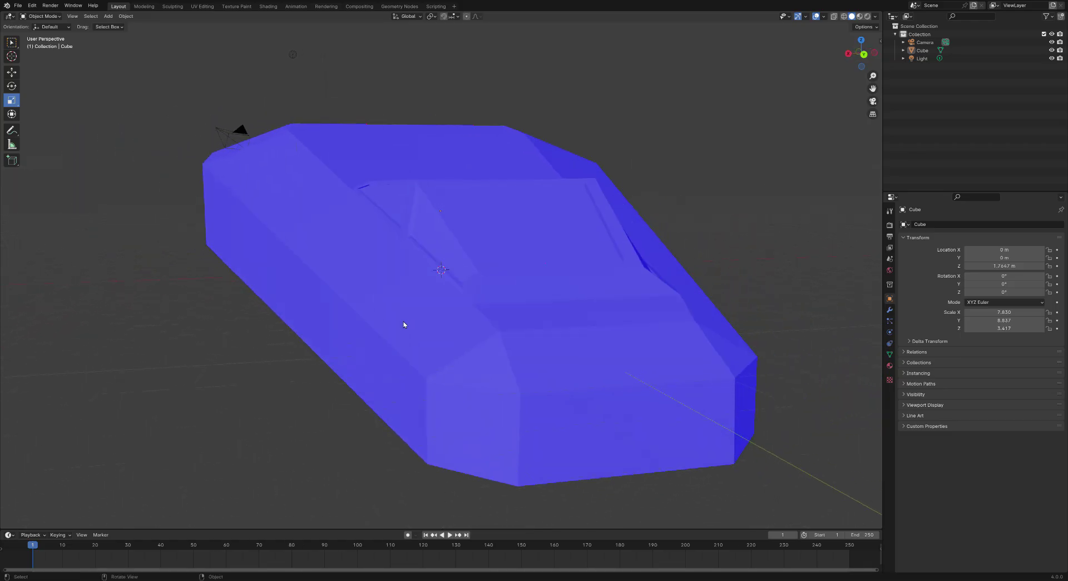
pyautogui.moveTo(351, 291)
pyautogui.mouseDown(button='middle')
pyautogui.moveTo(340, 291)
pyautogui.moveTo(370, 300)
pyautogui.mouseUp(button='middle')
pyautogui.moveTo(608, 236); pyautogui.dragTo(470, 261, button='middle')
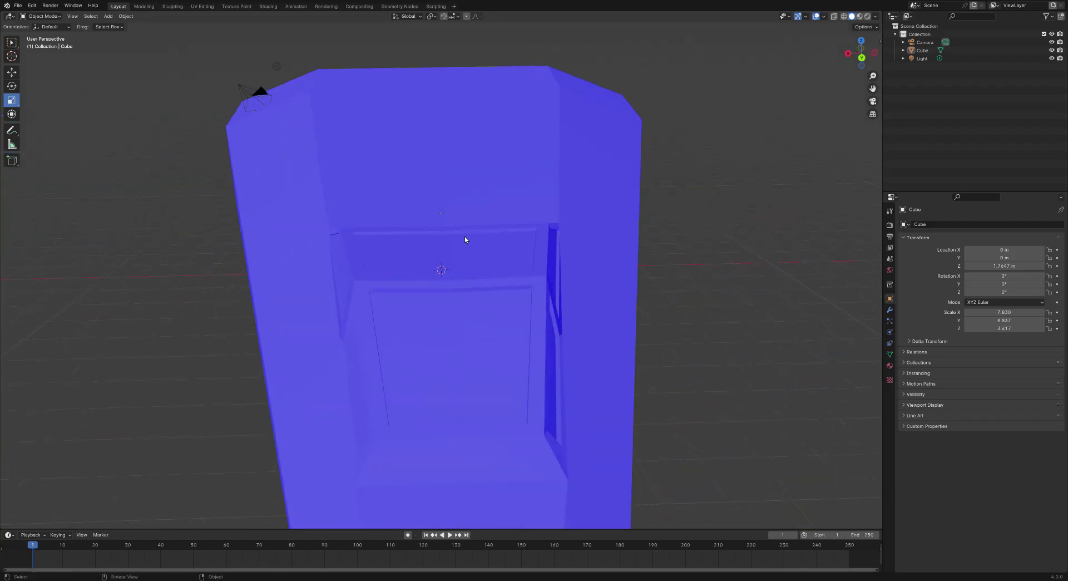
pyautogui.moveTo(506, 293); pyautogui.dragTo(517, 274, button='middle')
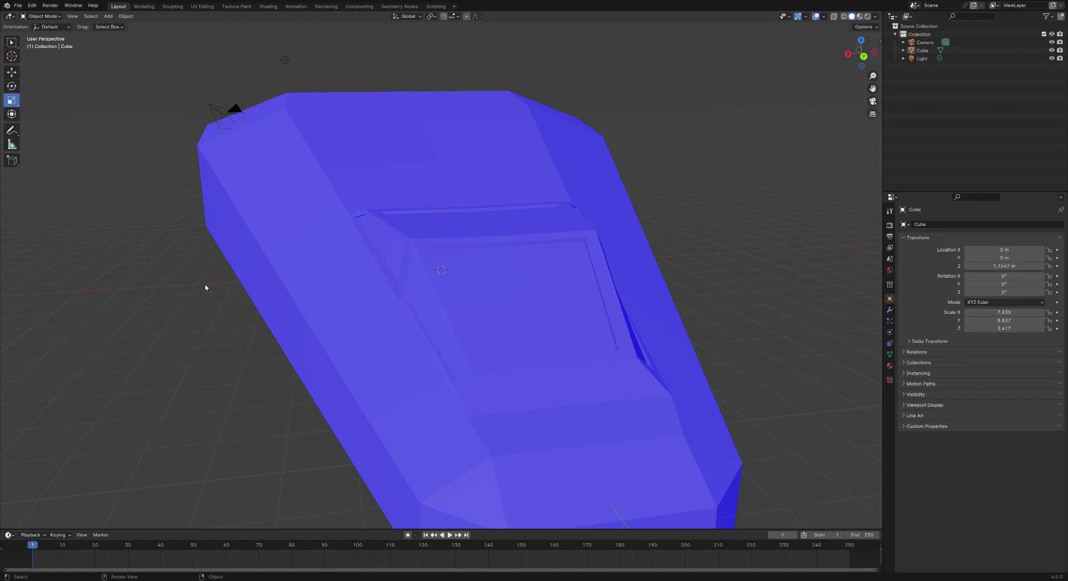
pyautogui.moveTo(206, 287); pyautogui.dragTo(271, 333, button='middle')
pyautogui.moveTo(528, 280); pyautogui.dragTo(555, 328, button='middle')
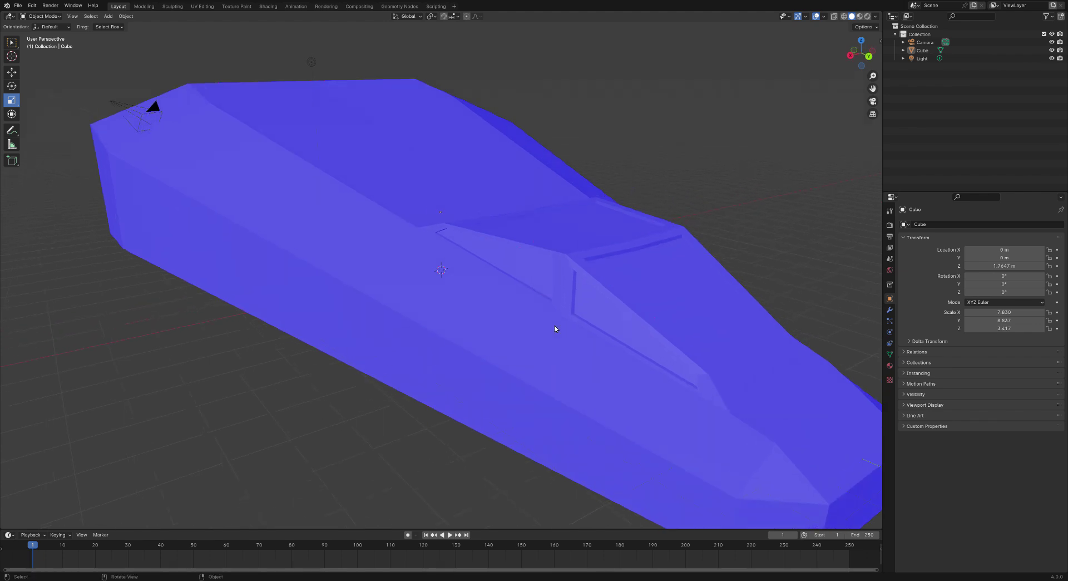
pyautogui.moveTo(760, 276); pyautogui.dragTo(501, 286, button='middle')
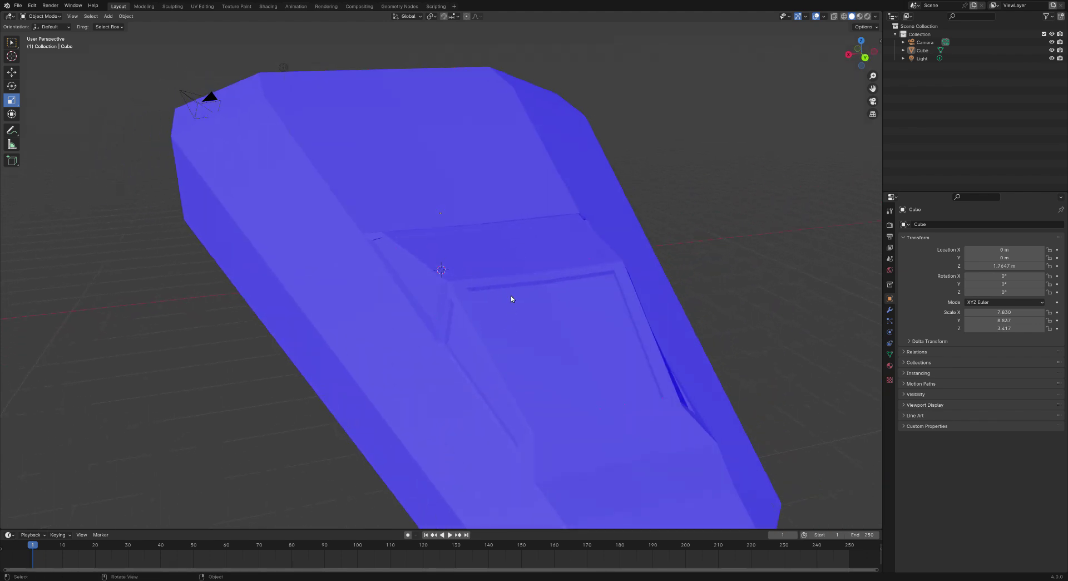
pyautogui.moveTo(511, 298); pyautogui.dragTo(495, 299, button='middle')
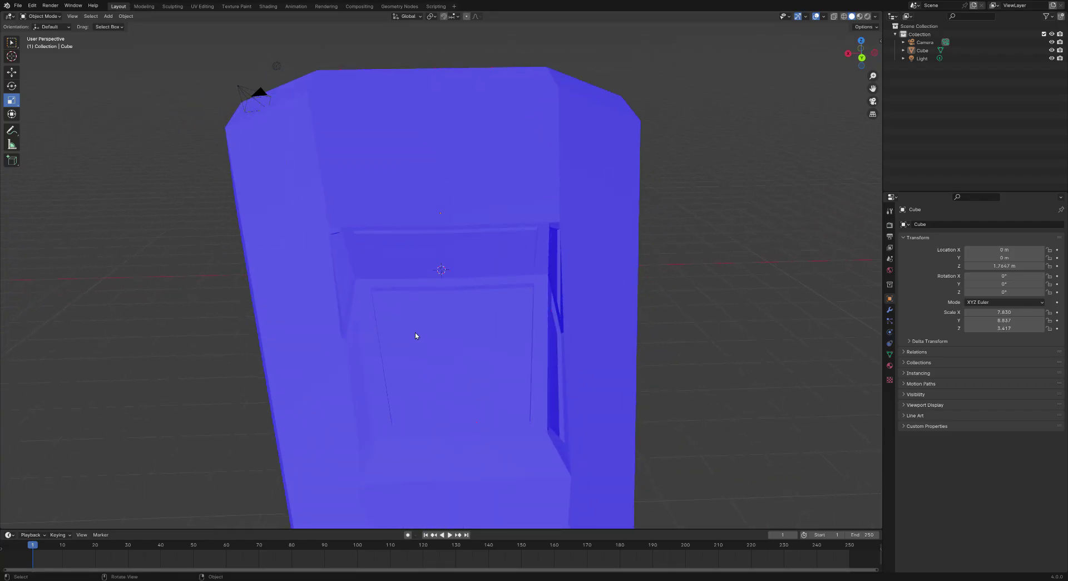
pyautogui.moveTo(505, 310); pyautogui.dragTo(562, 328, button='middle')
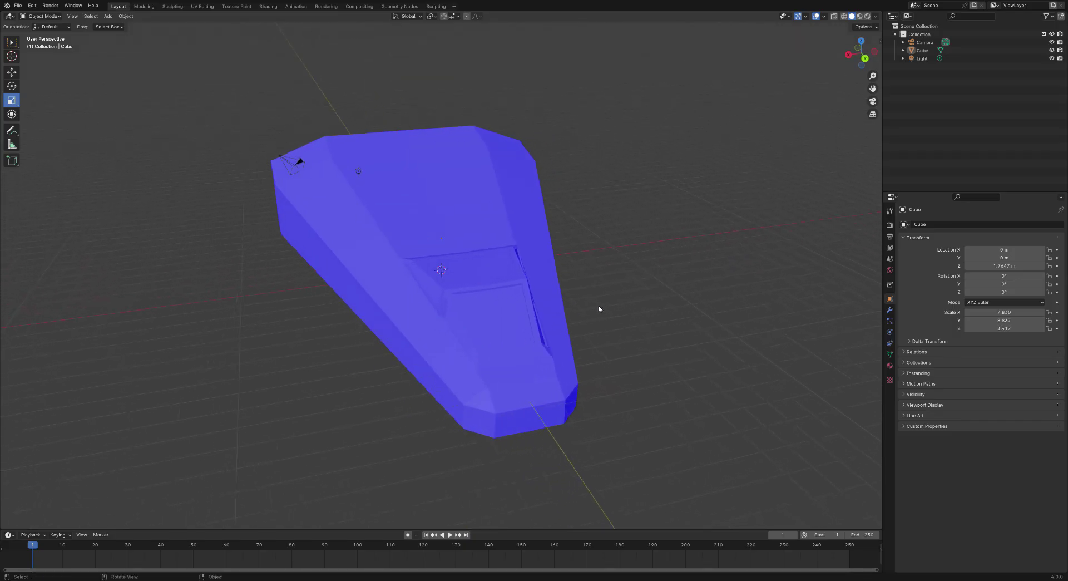
pyautogui.moveTo(653, 307); pyautogui.dragTo(575, 305, button='middle')
pyautogui.moveTo(509, 306); pyautogui.dragTo(430, 318, button='middle')
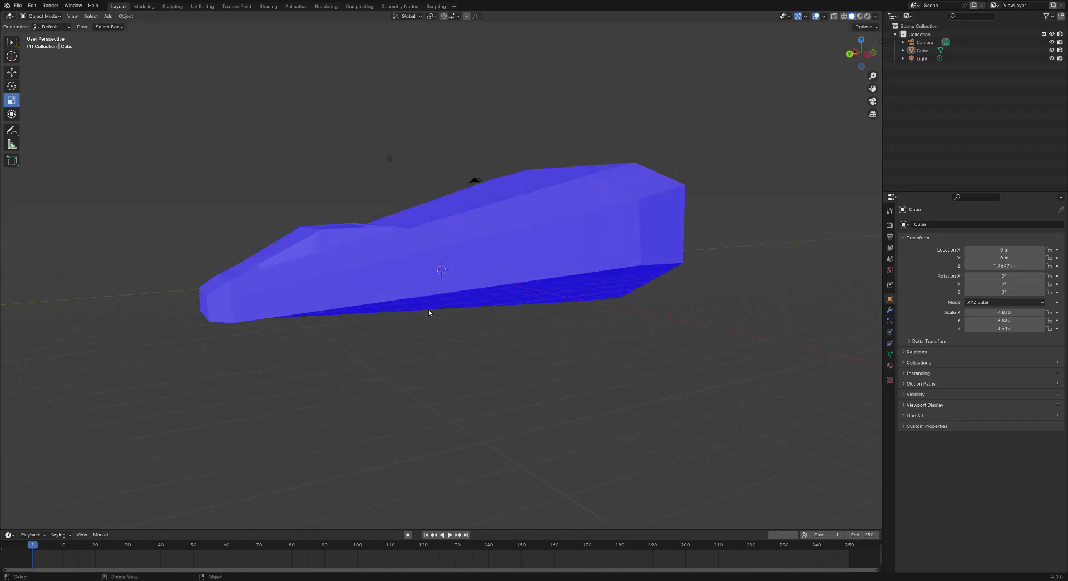
pyautogui.moveTo(135, 275); pyautogui.dragTo(206, 298, button='middle')
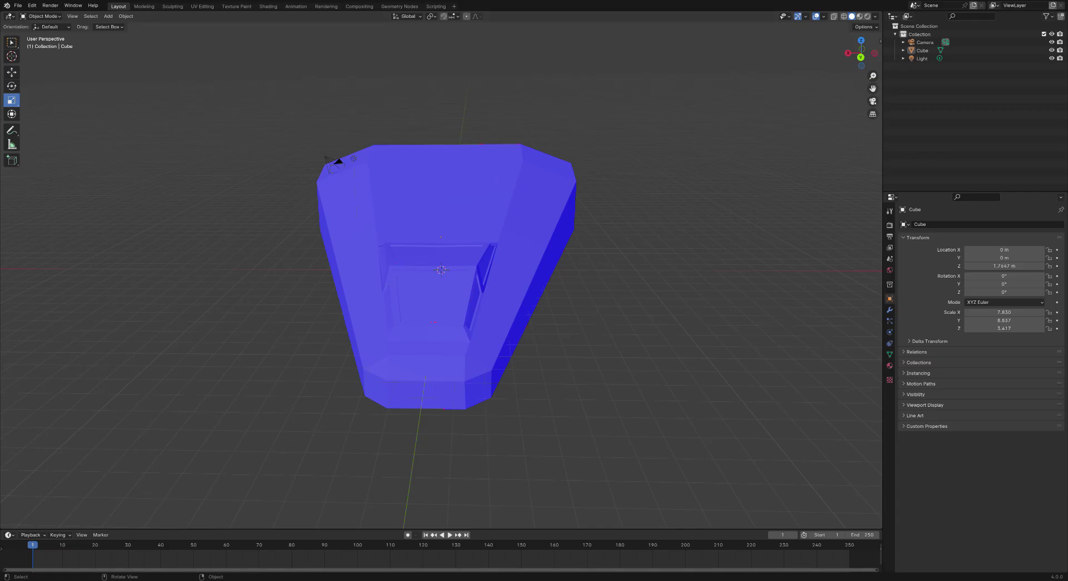
# Select all objects in the scene, enter Edit Mode on the hull and clear the face selection.
pyautogui.click(91, 16)
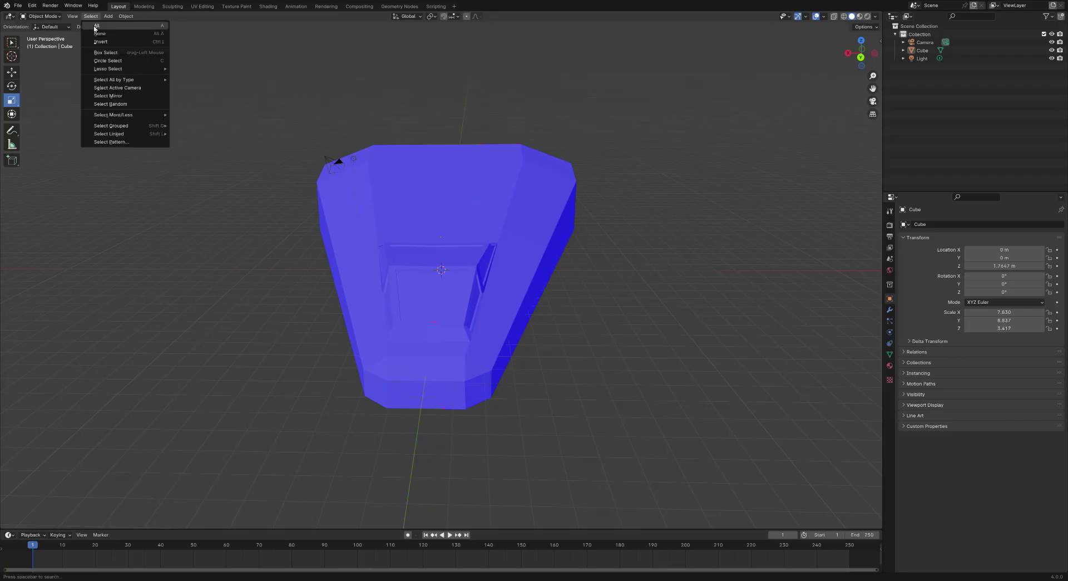
pyautogui.click(96, 27)
pyautogui.click(41, 16)
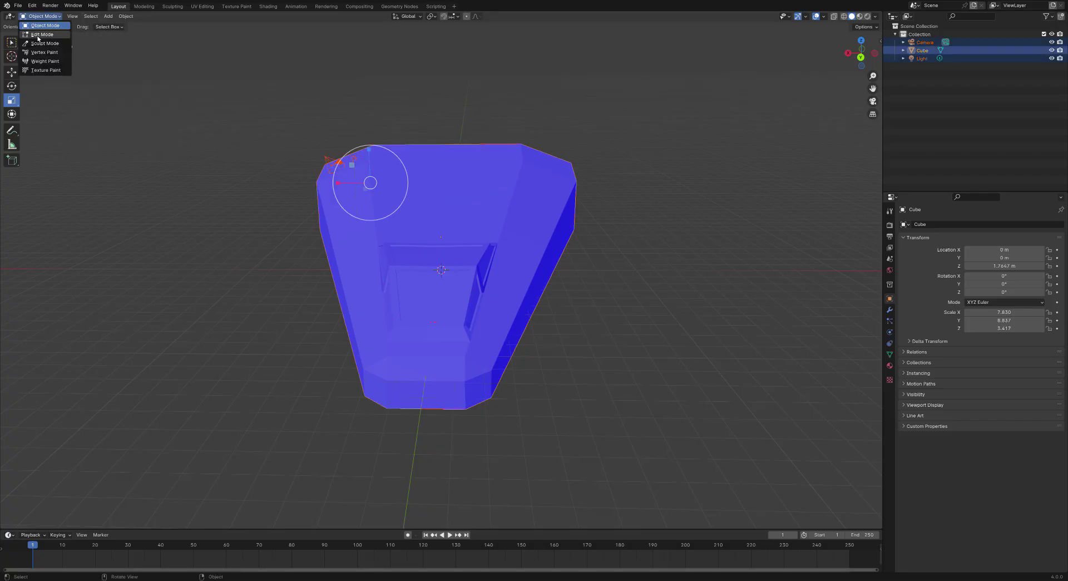
pyautogui.click(40, 34)
pyautogui.moveTo(412, 257); pyautogui.dragTo(370, 239, button='middle')
pyautogui.click(308, 213)
pyautogui.moveTo(309, 214); pyautogui.dragTo(372, 222, button='middle')
pyautogui.moveTo(261, 336); pyautogui.dragTo(449, 420, button='middle')
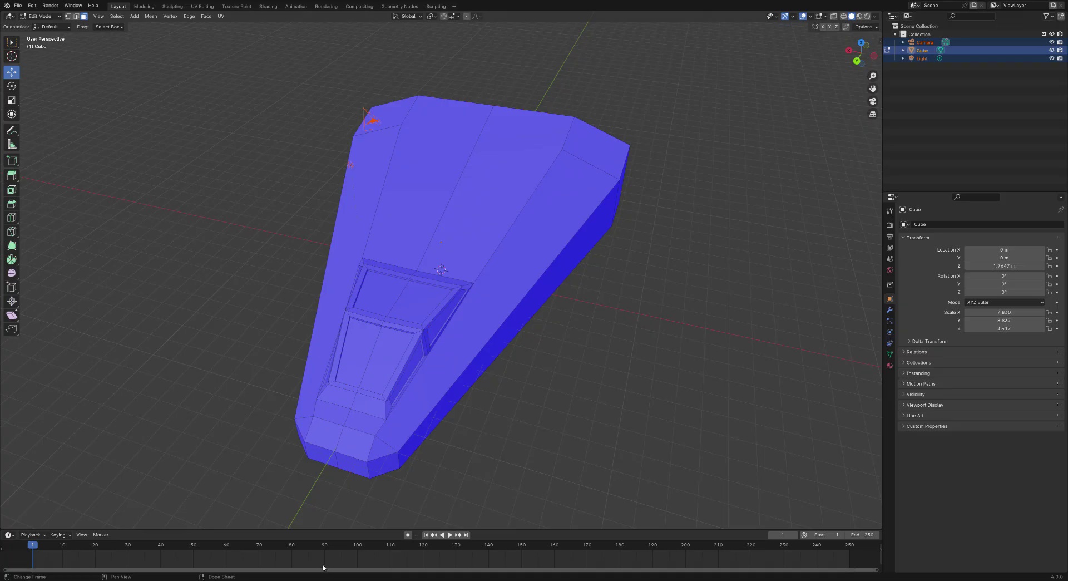
# Select the two top hull faces behind the cockpit and bisect them with a horizontal crosswise cut.
pyautogui.moveTo(503, 467); pyautogui.dragTo(456, 443, button='middle')
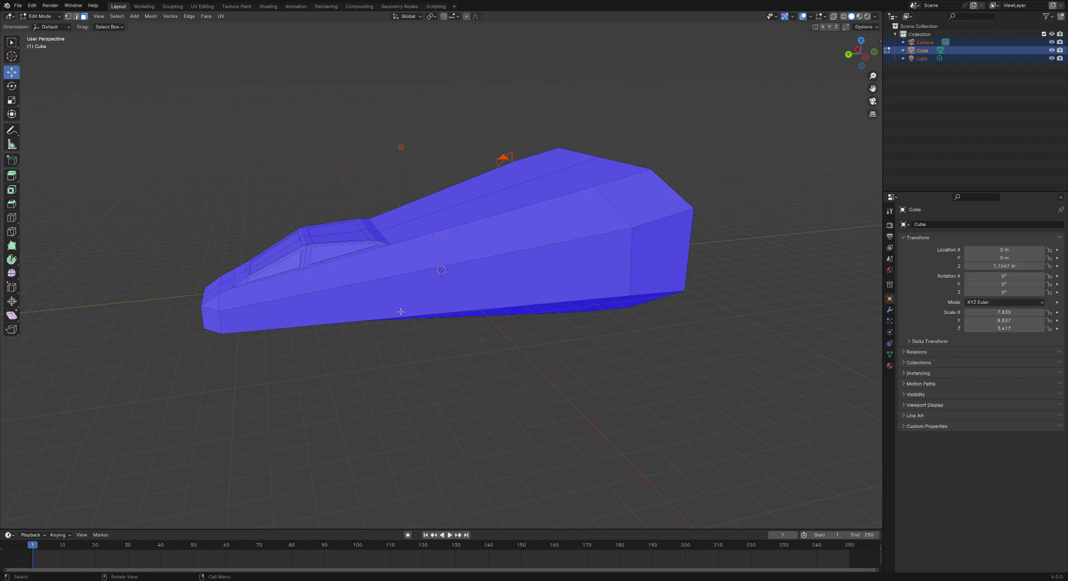
pyautogui.moveTo(404, 310); pyautogui.dragTo(510, 305, button='middle')
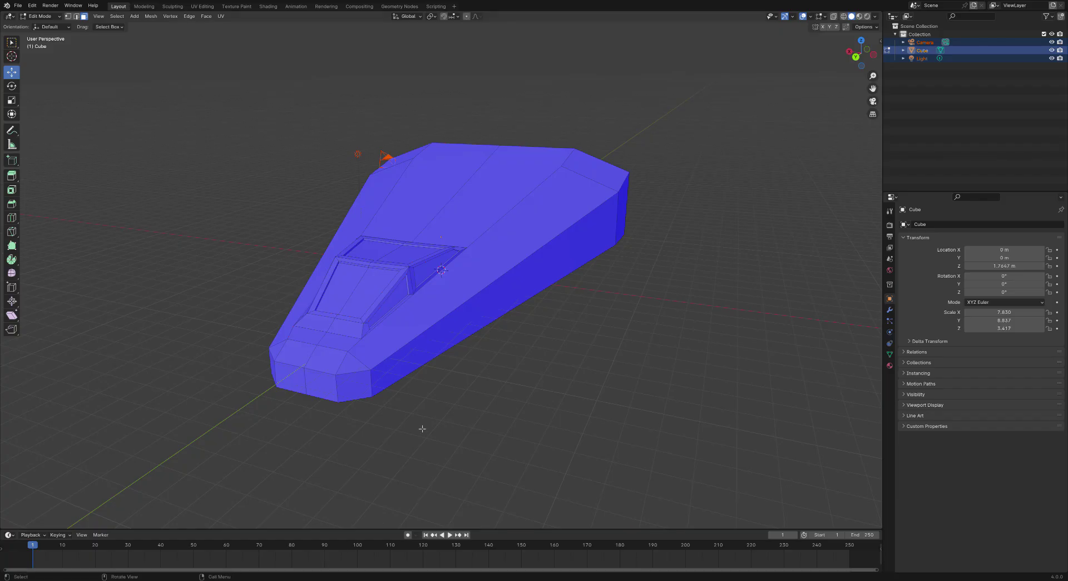
pyautogui.moveTo(422, 428); pyautogui.dragTo(428, 387, button='middle')
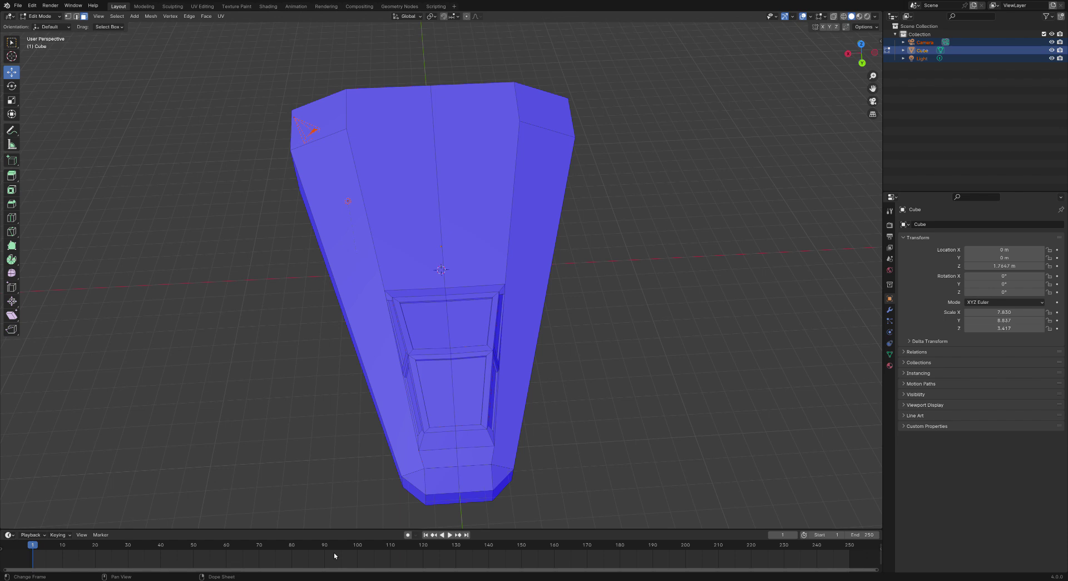
pyautogui.moveTo(436, 405); pyautogui.dragTo(434, 427, button='middle')
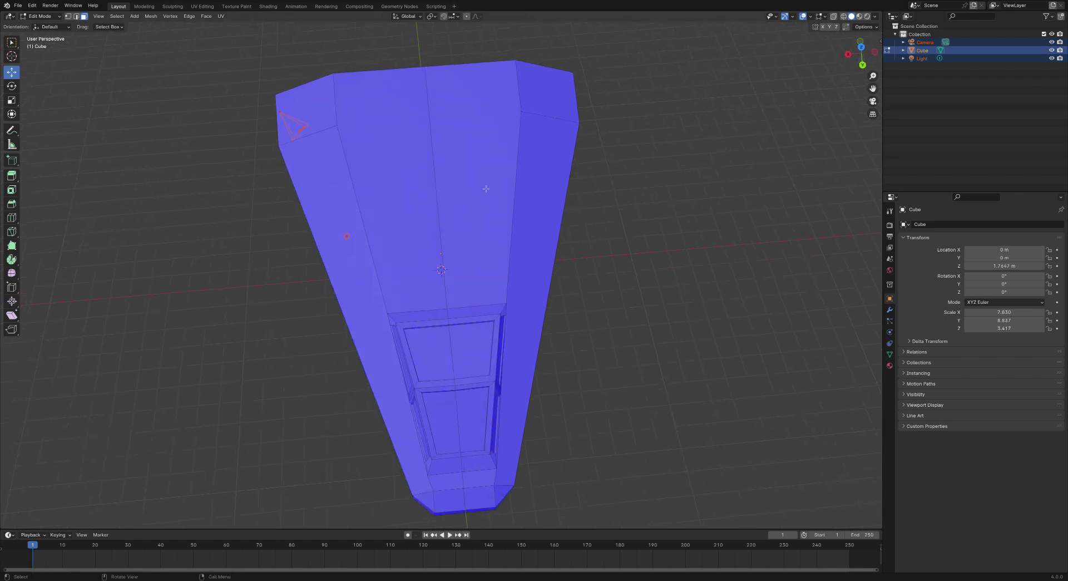
pyautogui.moveTo(427, 196); pyautogui.dragTo(424, 218, button='middle')
pyautogui.click(423, 218)
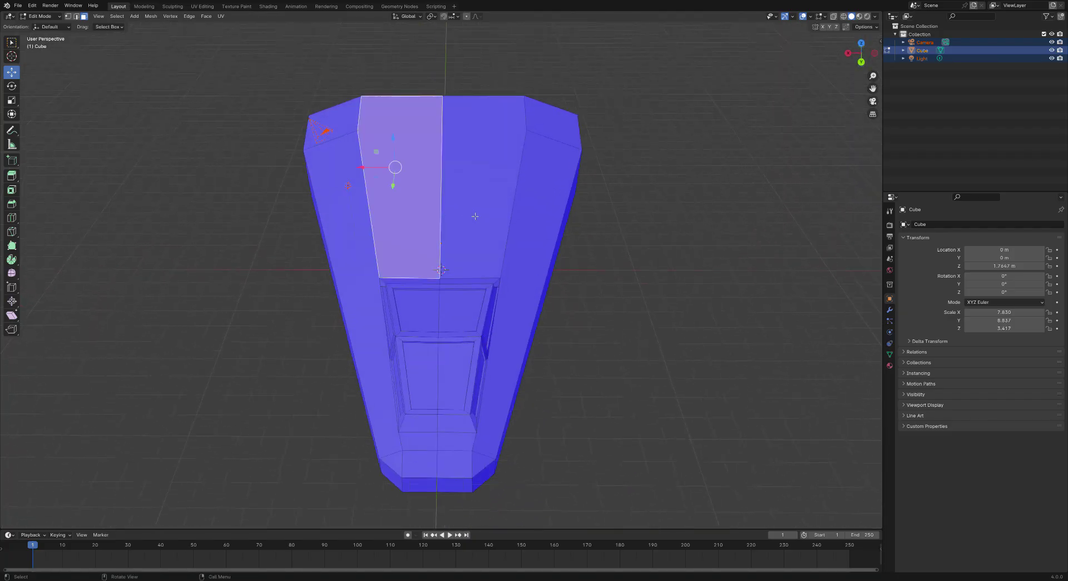
pyautogui.keyDown('shift'); pyautogui.click(477, 215); pyautogui.keyUp('shift')
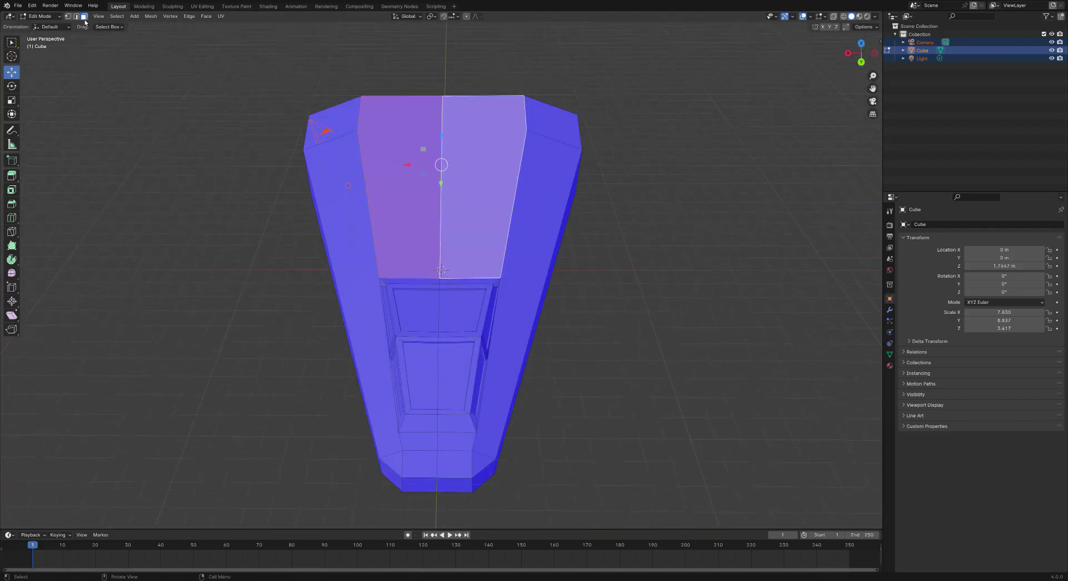
pyautogui.click(146, 17)
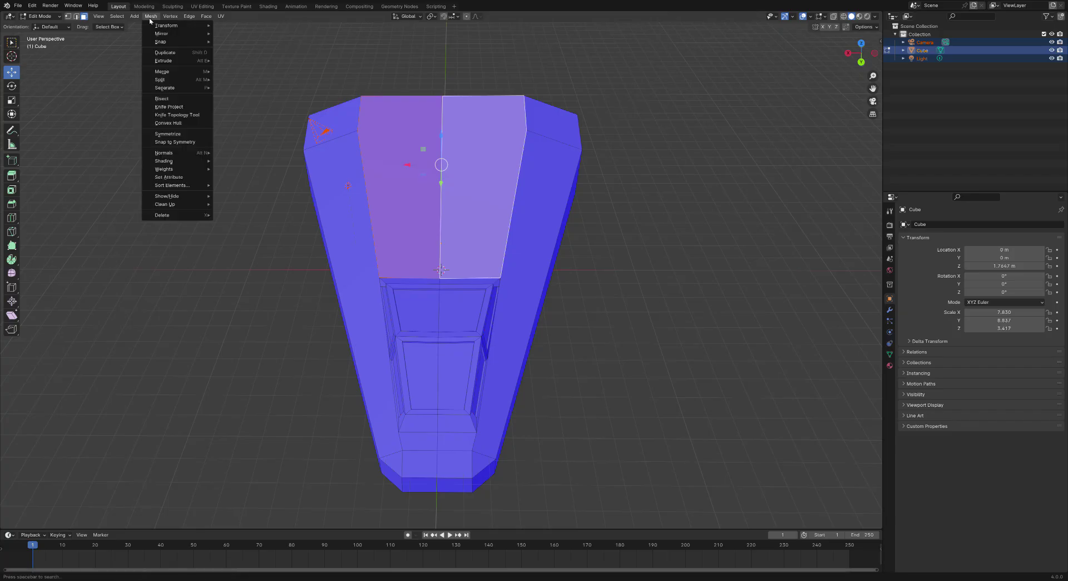
pyautogui.click(160, 102)
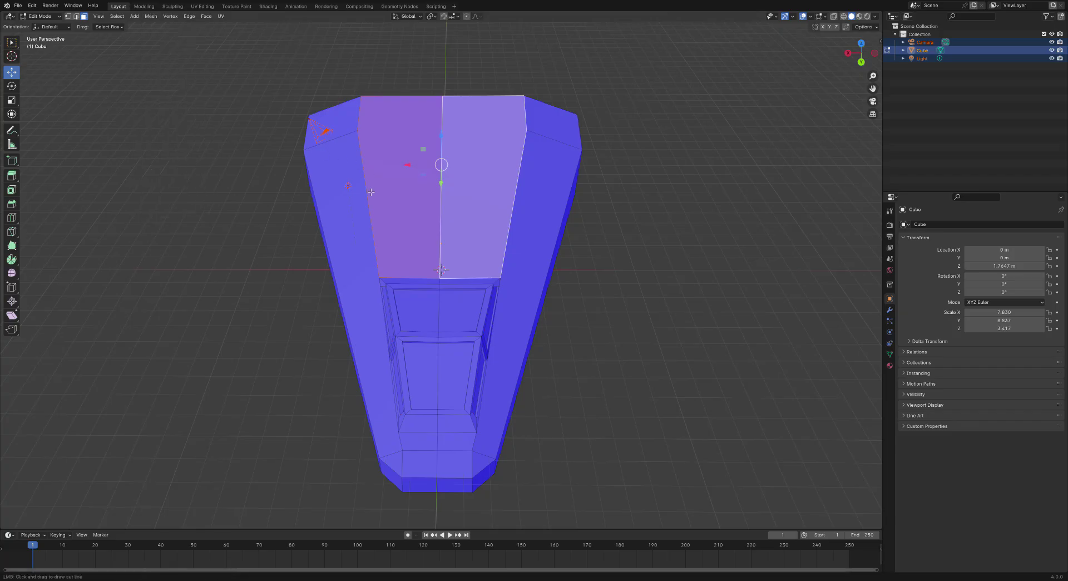
pyautogui.moveTo(365, 189); pyautogui.dragTo(583, 190)
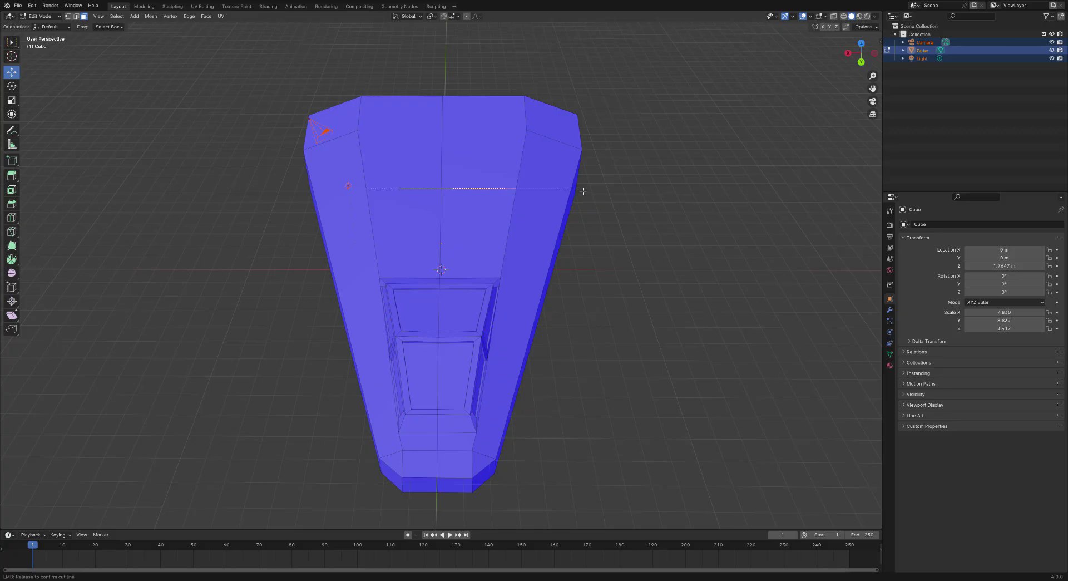
pyautogui.moveTo(582, 191); pyautogui.dragTo(582, 190)
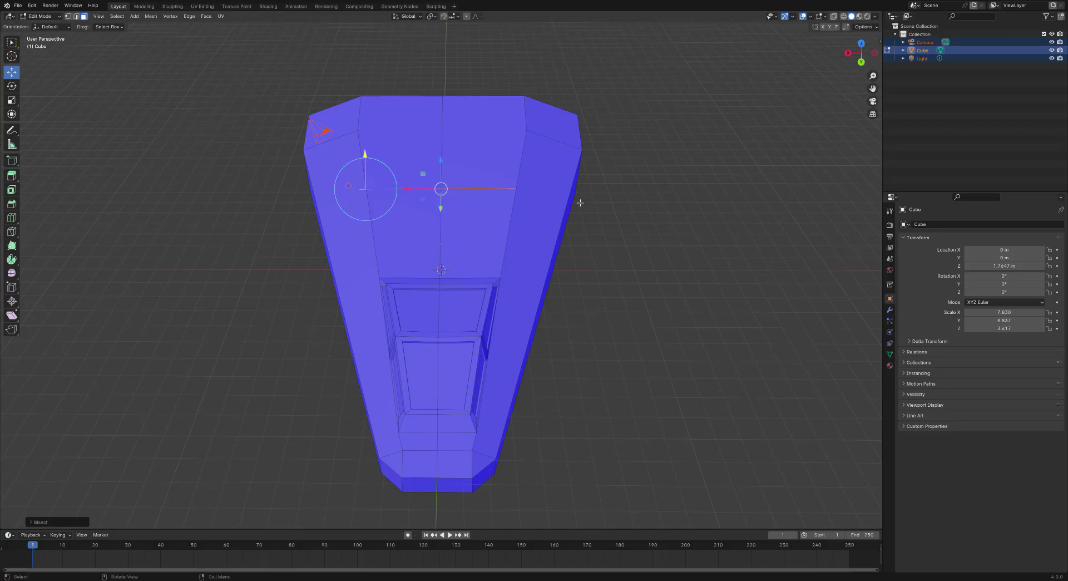
# Select the whole hull mesh, symmetrize it and clear the selection.
pyautogui.moveTo(407, 132); pyautogui.dragTo(461, 156, button='middle')
pyautogui.click(117, 16)
pyautogui.click(125, 29)
pyautogui.click(150, 16)
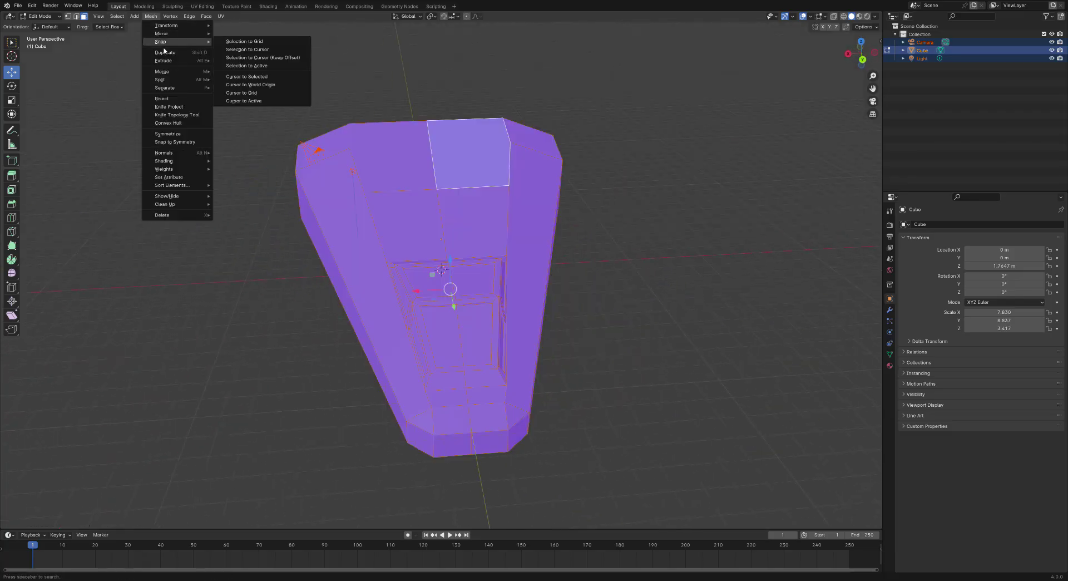
pyautogui.click(169, 134)
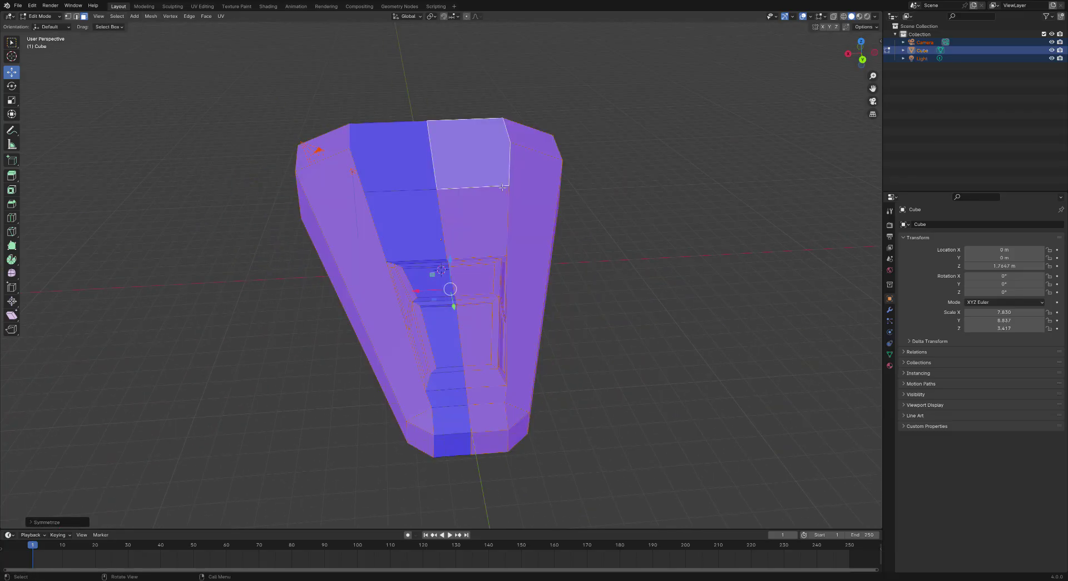
pyautogui.click(627, 248)
pyautogui.moveTo(627, 249); pyautogui.dragTo(515, 257, button='middle')
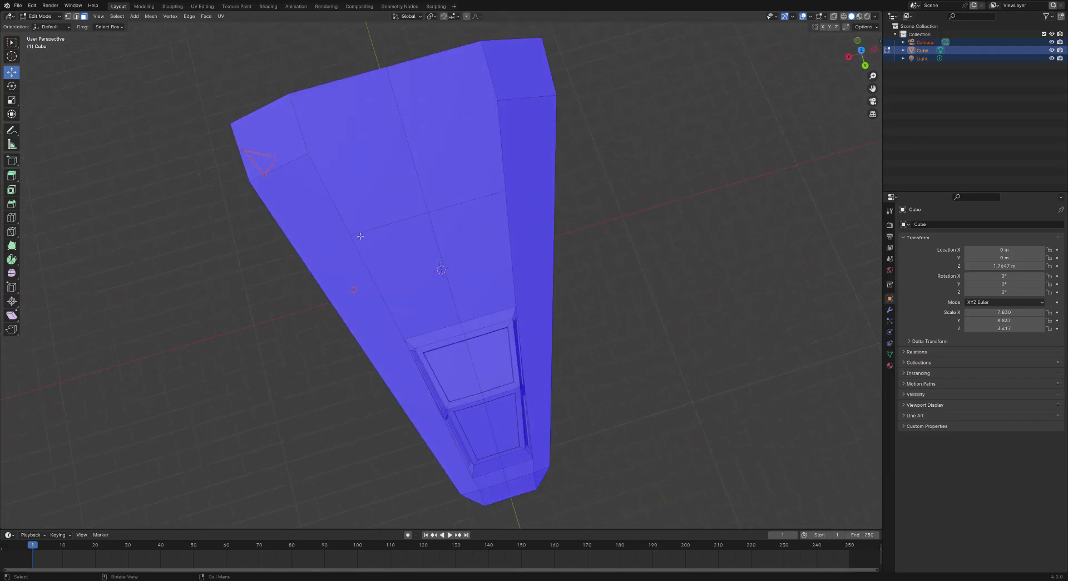
# Move the centre vertex of the crosswise cut toward the hull's rear so the seam forms a shallow point.
pyautogui.click(68, 16)
pyautogui.click(351, 235)
pyautogui.keyDown('shift'); pyautogui.click(505, 191); pyautogui.keyUp('shift')
pyautogui.moveTo(439, 251); pyautogui.dragTo(433, 222)
pyautogui.moveTo(445, 225); pyautogui.dragTo(593, 199, button='middle')
pyautogui.moveTo(383, 168); pyautogui.dragTo(381, 160)
pyautogui.moveTo(381, 161); pyautogui.dragTo(420, 207, button='middle')
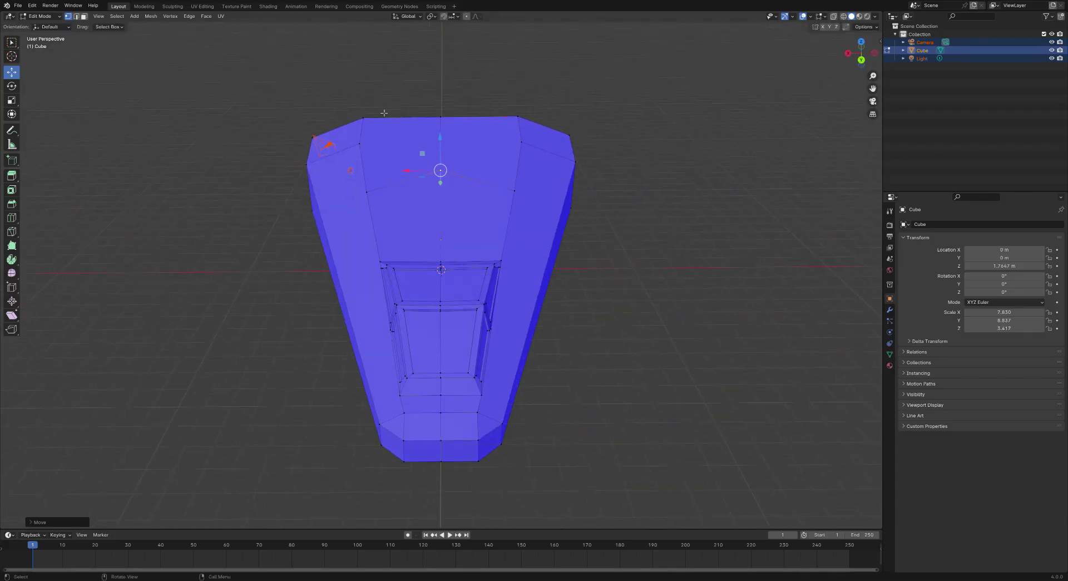
# Inset the two top faces between the pointed seam and the cockpit by a very thin border.
pyautogui.moveTo(434, 140); pyautogui.dragTo(429, 143, button='middle')
pyautogui.click(85, 17)
pyautogui.click(402, 222)
pyautogui.keyDown('shift'); pyautogui.click(477, 218); pyautogui.keyUp('shift')
pyautogui.click(11, 189)
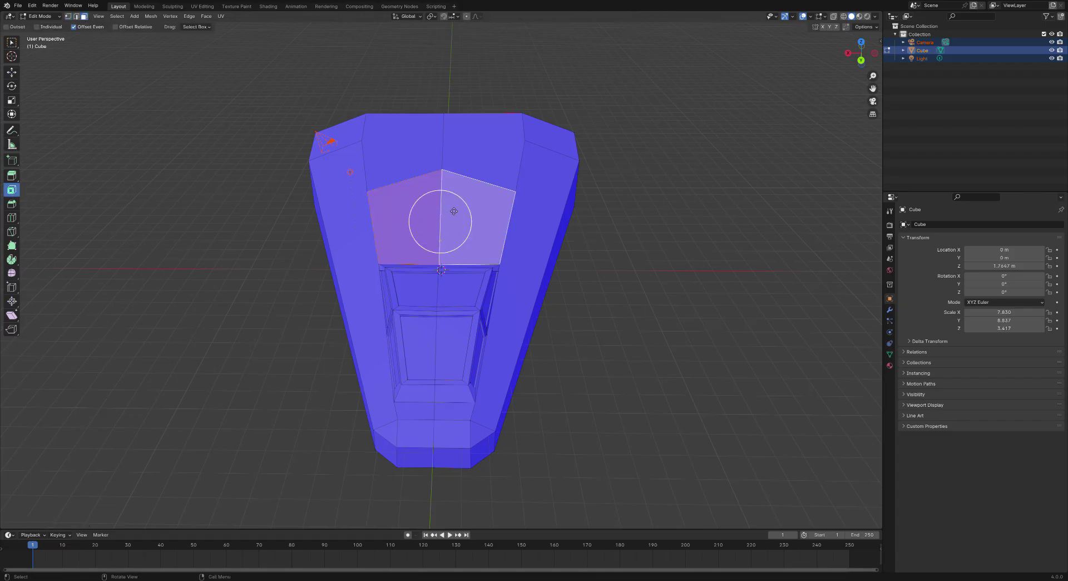
pyautogui.moveTo(453, 210); pyautogui.dragTo(451, 211)
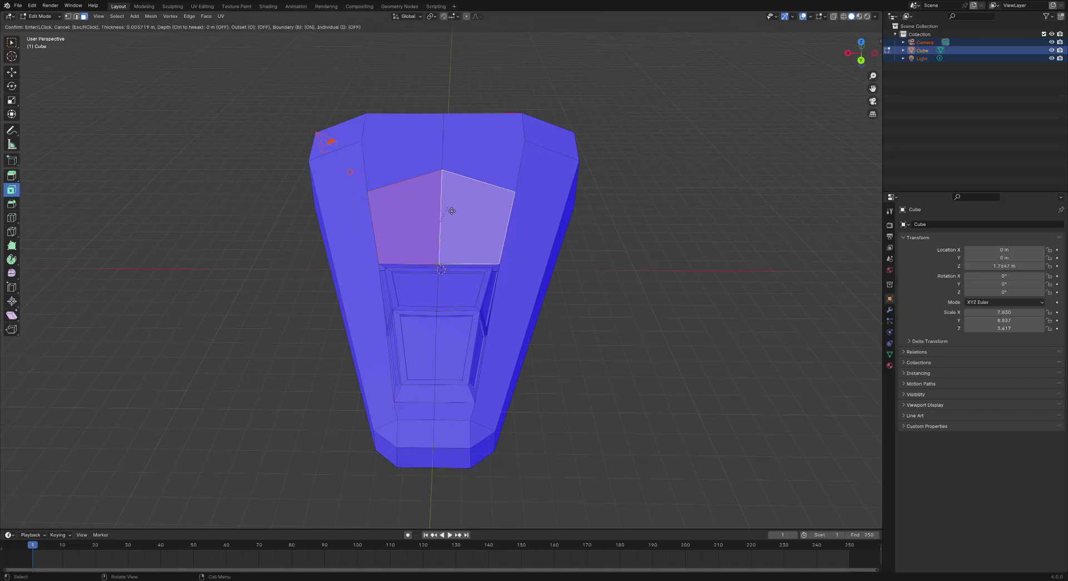
pyautogui.moveTo(451, 211); pyautogui.dragTo(452, 211)
pyautogui.moveTo(554, 174); pyautogui.dragTo(549, 200, button='middle')
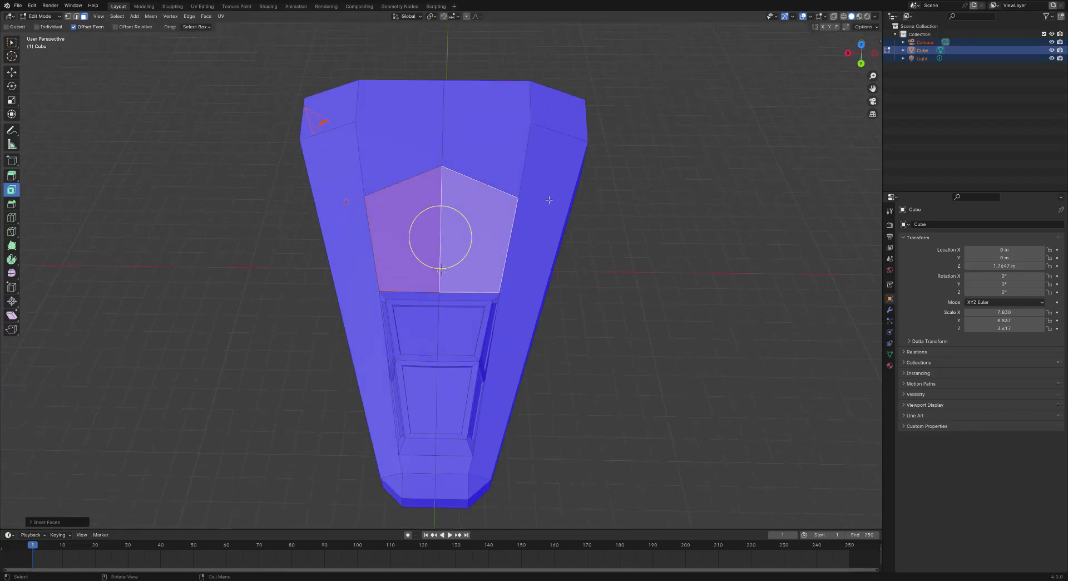
# Move the inset panel behind the cockpit slightly along the Z axis and clear the selection.
pyautogui.click(11, 72)
pyautogui.moveTo(267, 167); pyautogui.dragTo(262, 123, button='middle')
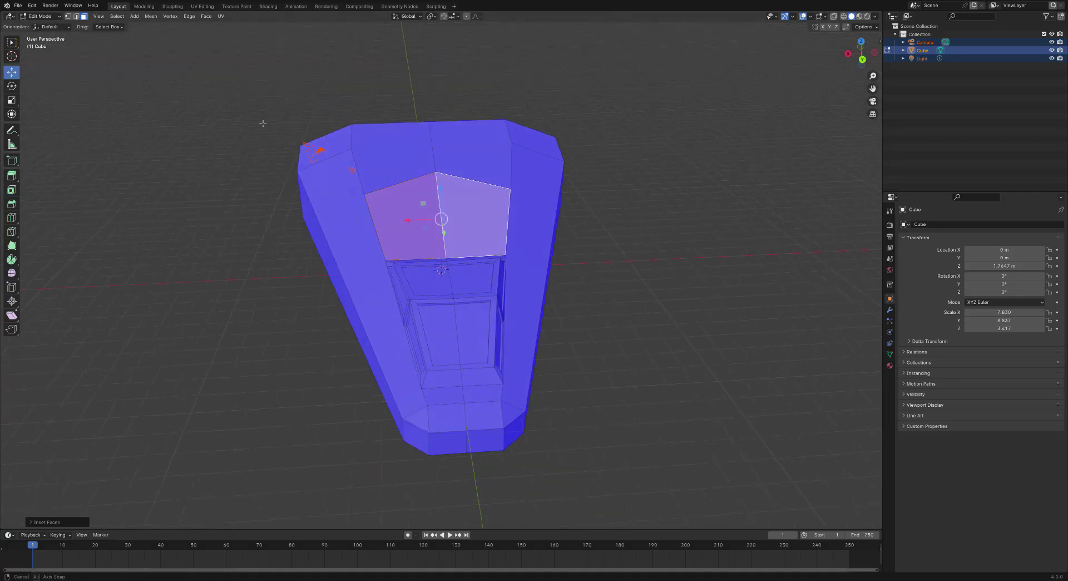
pyautogui.moveTo(443, 191); pyautogui.dragTo(456, 186)
pyautogui.click(601, 186)
# Inset the two rear top faces behind the pointed seam very thinly and move them slightly along the Z axis.
pyautogui.moveTo(624, 190); pyautogui.dragTo(529, 172, button='middle')
pyautogui.click(395, 148)
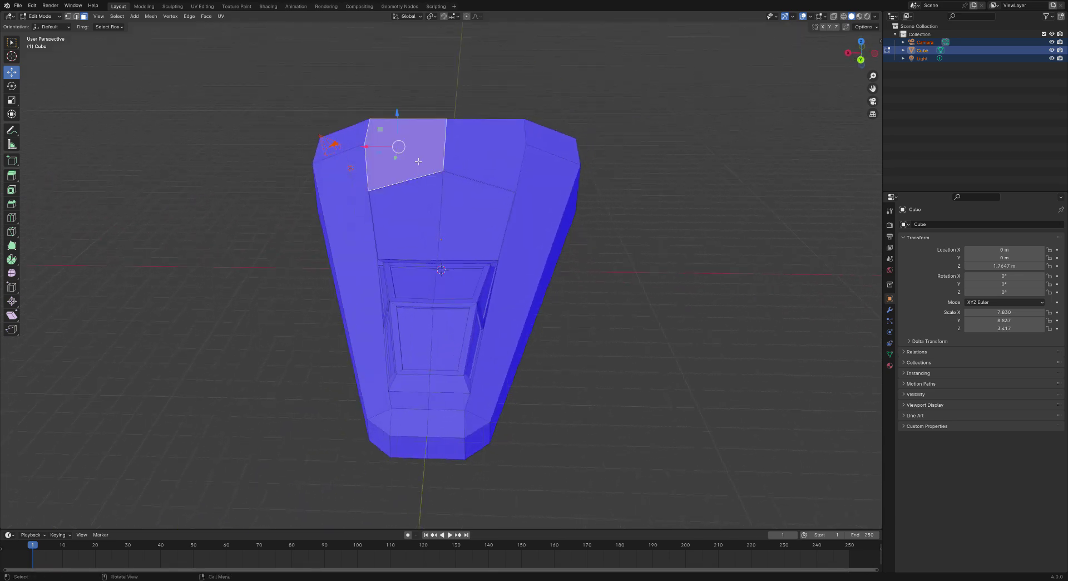
pyautogui.keyDown('shift'); pyautogui.click(477, 159); pyautogui.keyUp('shift')
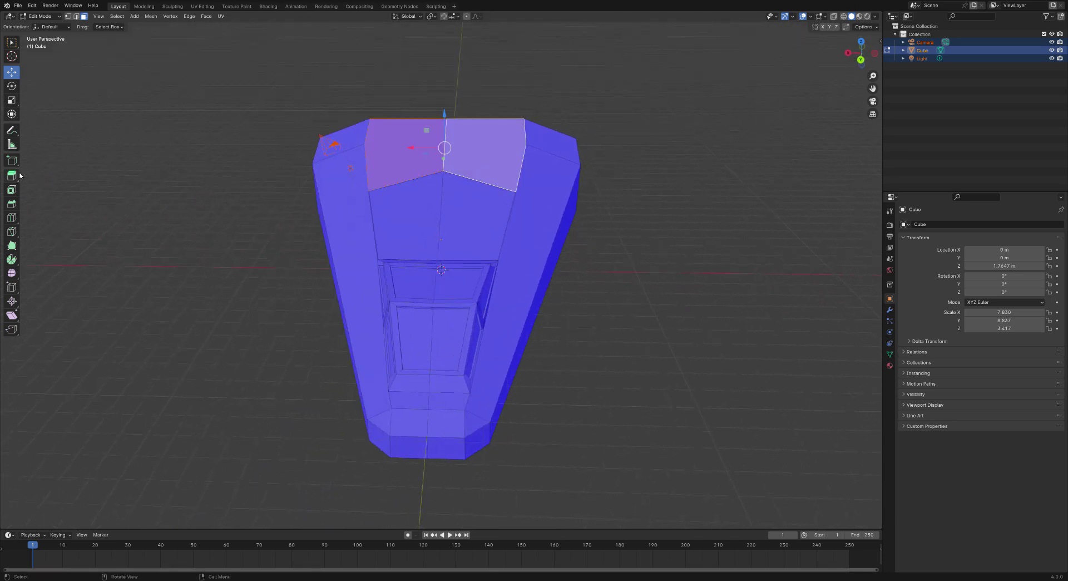
pyautogui.click(12, 190)
pyautogui.click(460, 142)
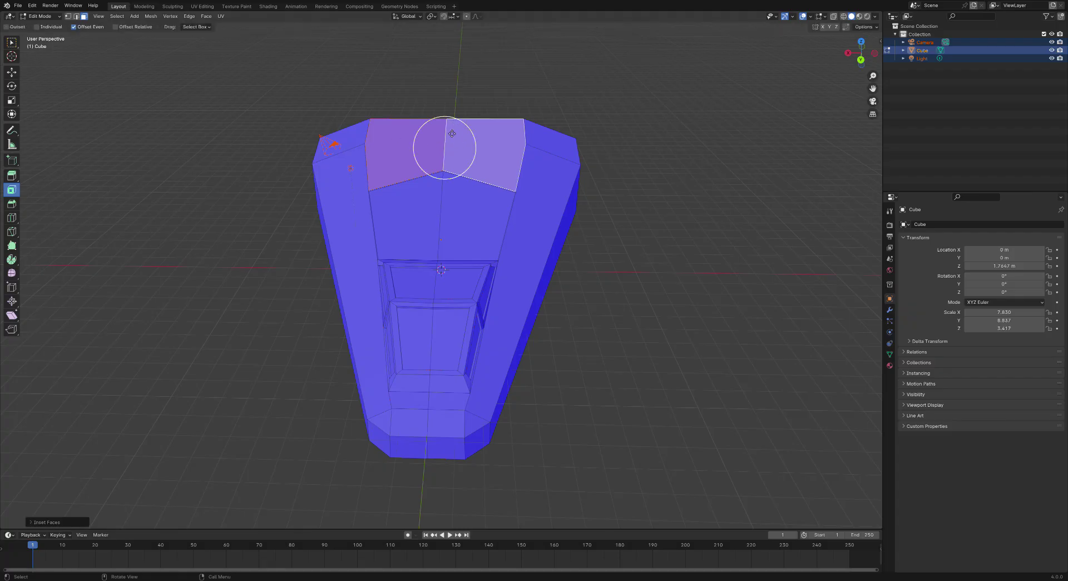
pyautogui.click(11, 72)
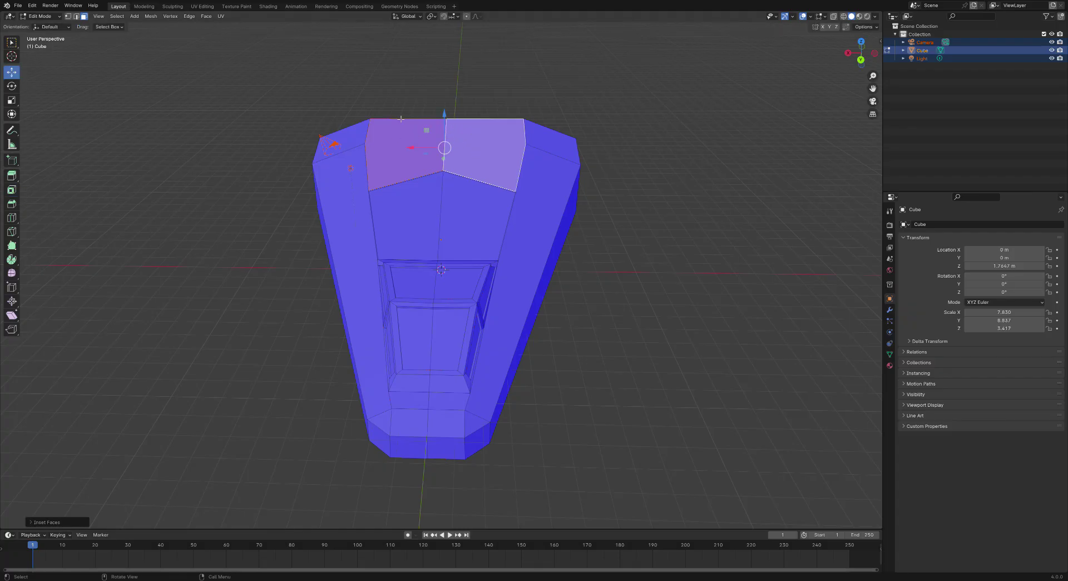
pyautogui.moveTo(442, 115); pyautogui.dragTo(450, 116)
# Examine the panel seams on the hull's top and around the cockpit up close and from several sides.
pyautogui.moveTo(659, 217); pyautogui.dragTo(398, 227, button='middle')
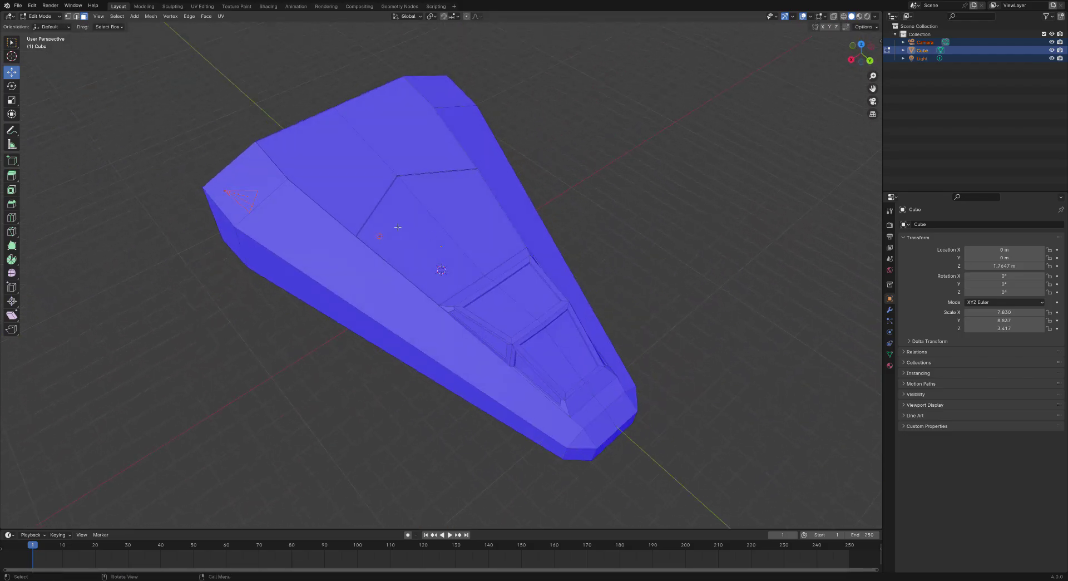
pyautogui.moveTo(584, 175); pyautogui.dragTo(460, 219, button='middle')
pyautogui.scroll(2, 558, 223)
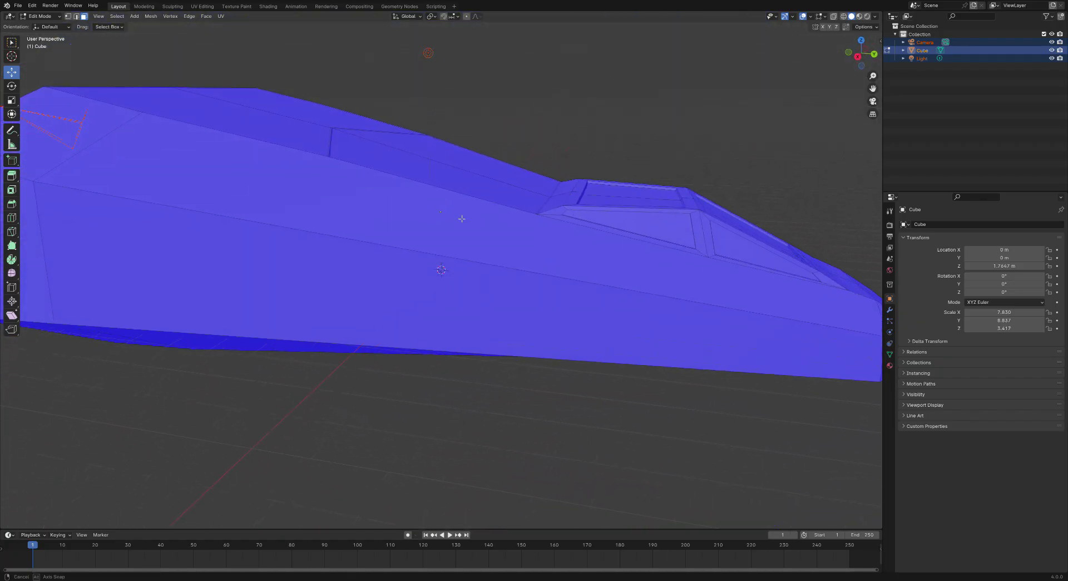
pyautogui.scroll(3, 374, 181)
pyautogui.moveTo(353, 136); pyautogui.dragTo(363, 238, button='middle')
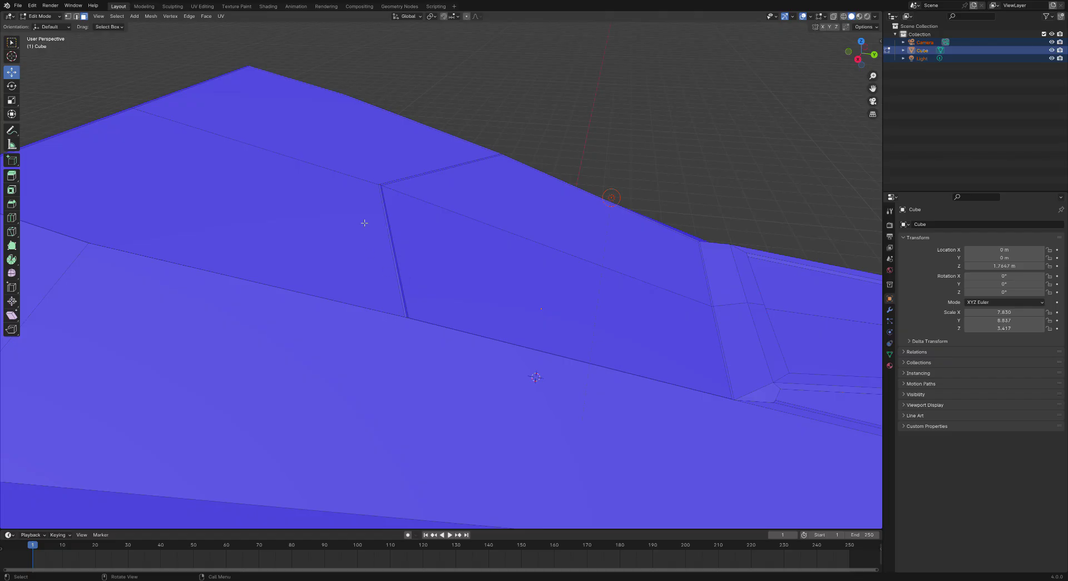
pyautogui.moveTo(542, 184); pyautogui.dragTo(438, 174, button='middle')
pyautogui.moveTo(486, 204); pyautogui.dragTo(441, 202, button='middle')
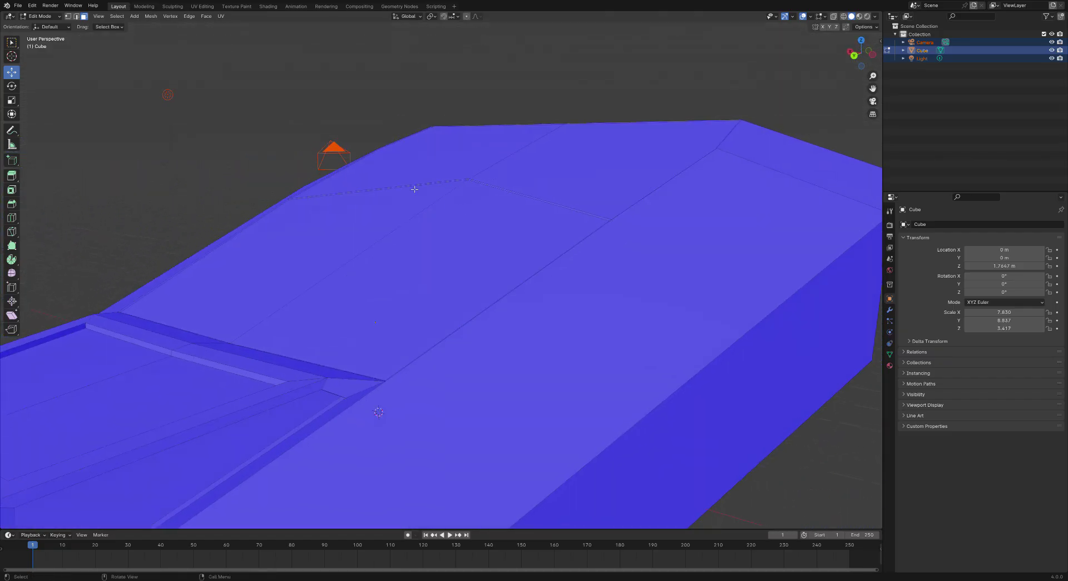
pyautogui.moveTo(393, 293)
pyautogui.mouseDown(button='middle')
pyautogui.moveTo(338, 321)
pyautogui.moveTo(408, 328)
pyautogui.moveTo(341, 302)
pyautogui.moveTo(394, 299)
pyautogui.mouseUp(button='middle')
pyautogui.scroll(-5, 387, 310)
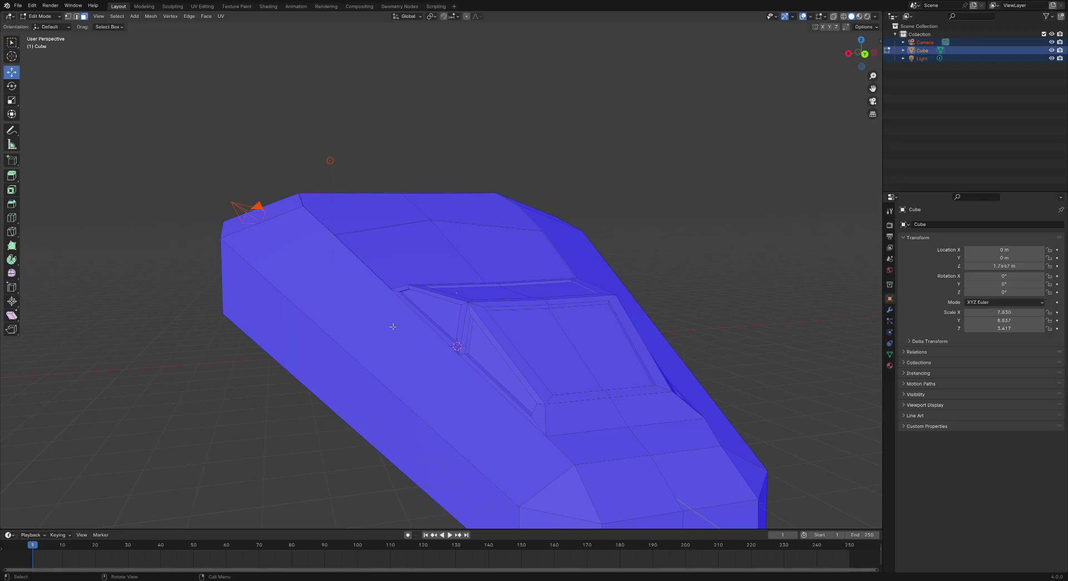
pyautogui.moveTo(422, 356); pyautogui.dragTo(533, 430, button='middle')
pyautogui.scroll(-2, 500, 412)
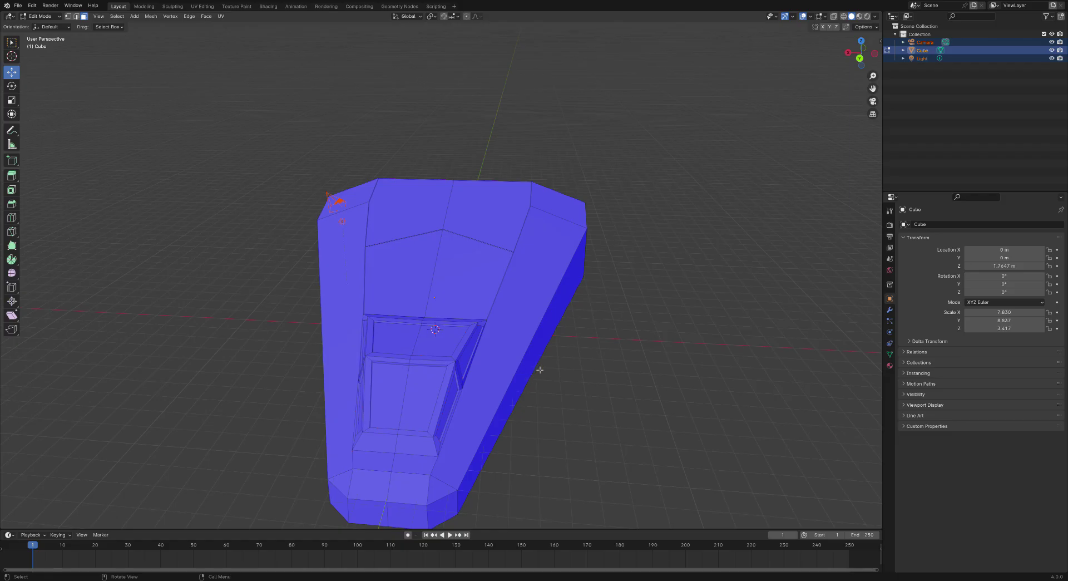
# Switch to Object Mode, deselect everything and examine the hull's new panel lines from the side and front.
pyautogui.click(39, 16)
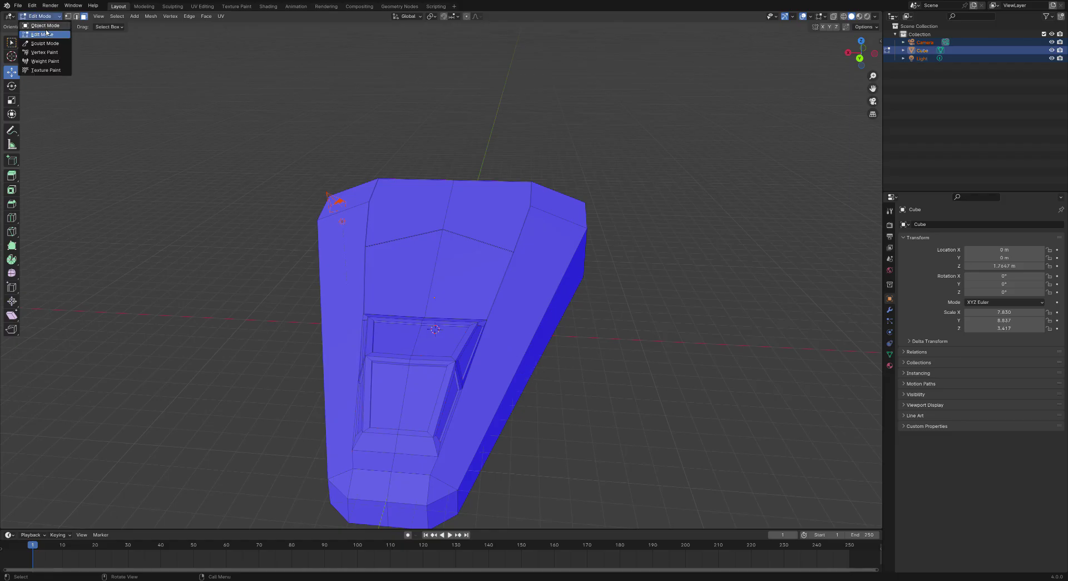
pyautogui.click(45, 28)
pyautogui.moveTo(86, 84); pyautogui.dragTo(303, 356, button='middle')
pyautogui.click(601, 222)
pyautogui.moveTo(601, 222); pyautogui.dragTo(360, 260, button='middle')
pyautogui.moveTo(547, 286); pyautogui.dragTo(586, 332, button='middle')
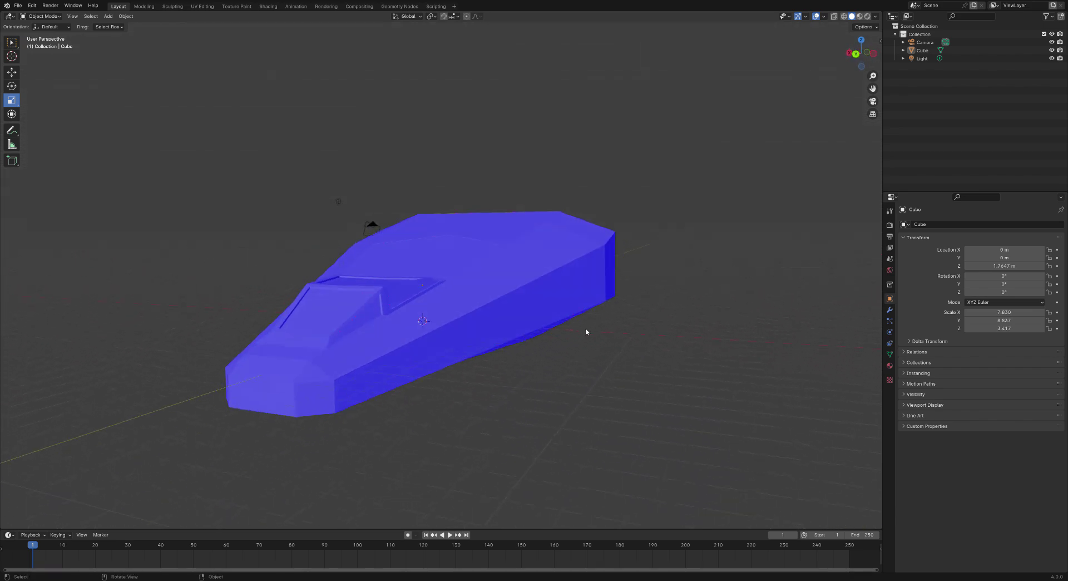
pyautogui.moveTo(489, 256); pyautogui.dragTo(512, 265, button='middle')
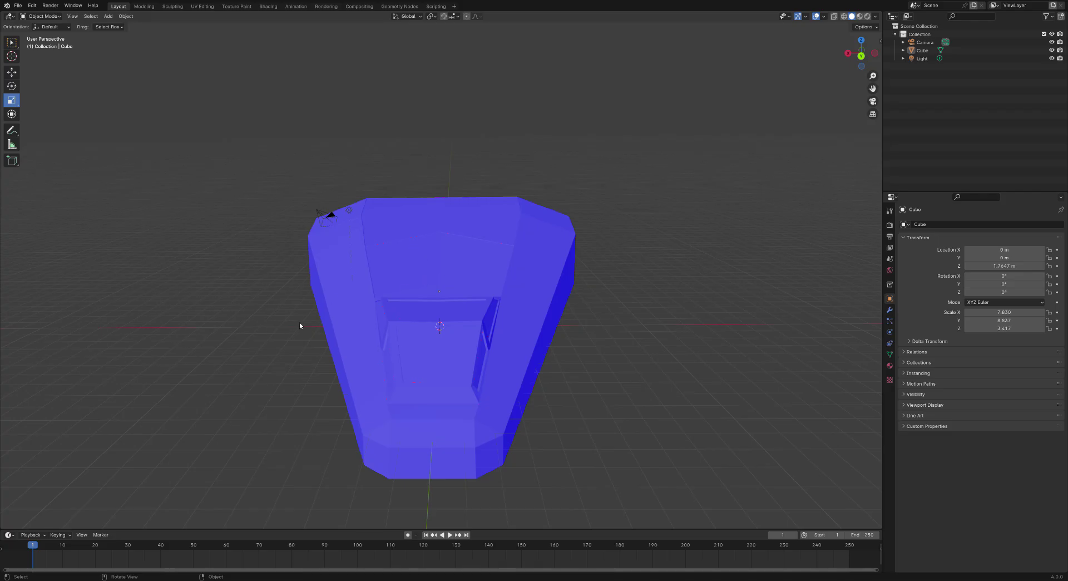
# In Edit Mode, select the hull's long side face and bisect it with a vertical cut slightly behind its middle.
pyautogui.click(41, 16)
pyautogui.click(41, 35)
pyautogui.moveTo(494, 142); pyautogui.dragTo(517, 324, button='middle')
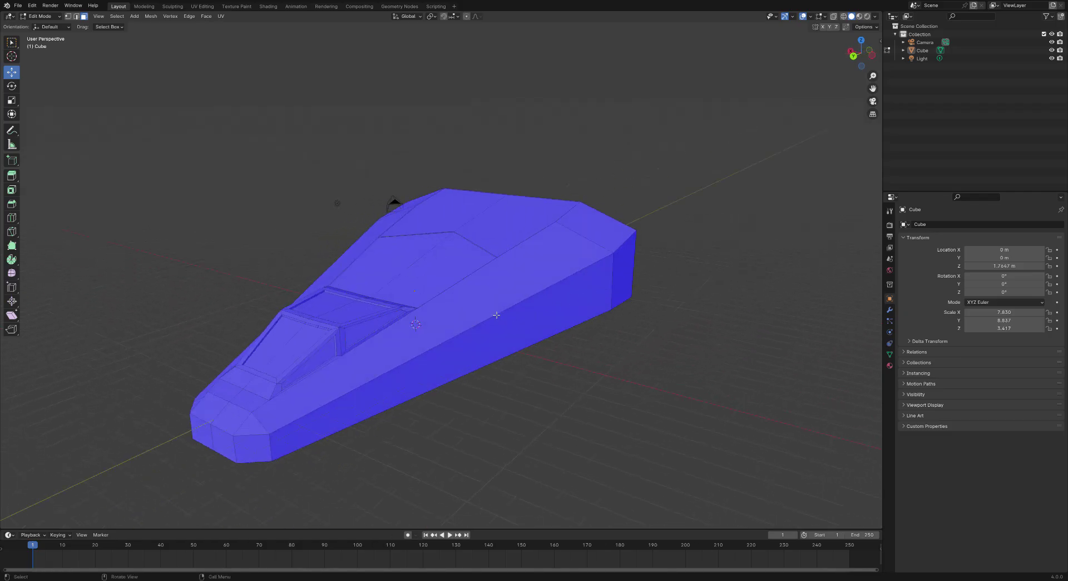
pyautogui.click(499, 329)
pyautogui.moveTo(532, 374); pyautogui.dragTo(545, 370, button='middle')
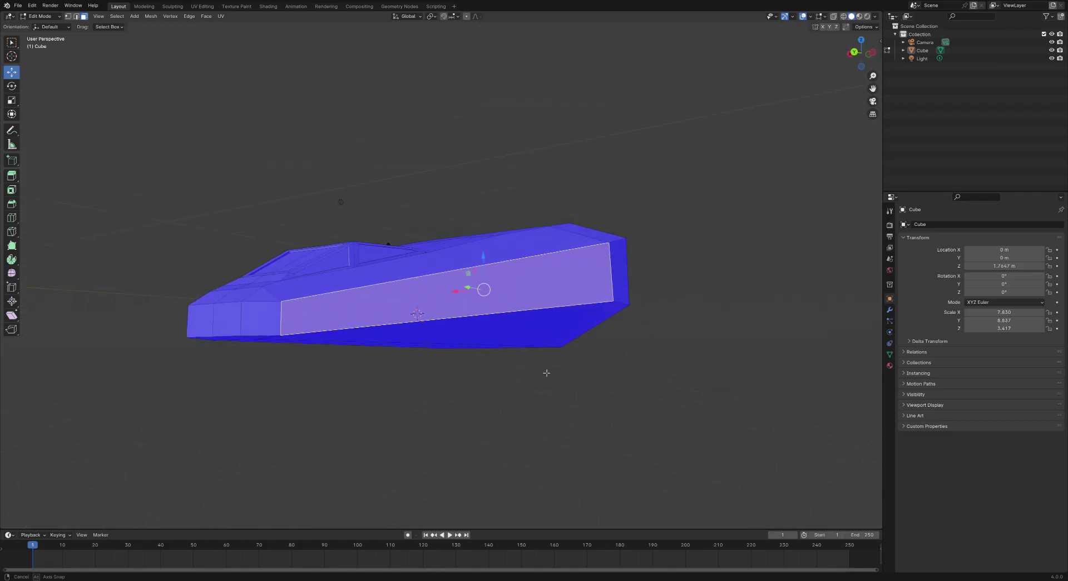
pyautogui.moveTo(189, 155); pyautogui.dragTo(280, 167, button='middle')
pyautogui.click(151, 16)
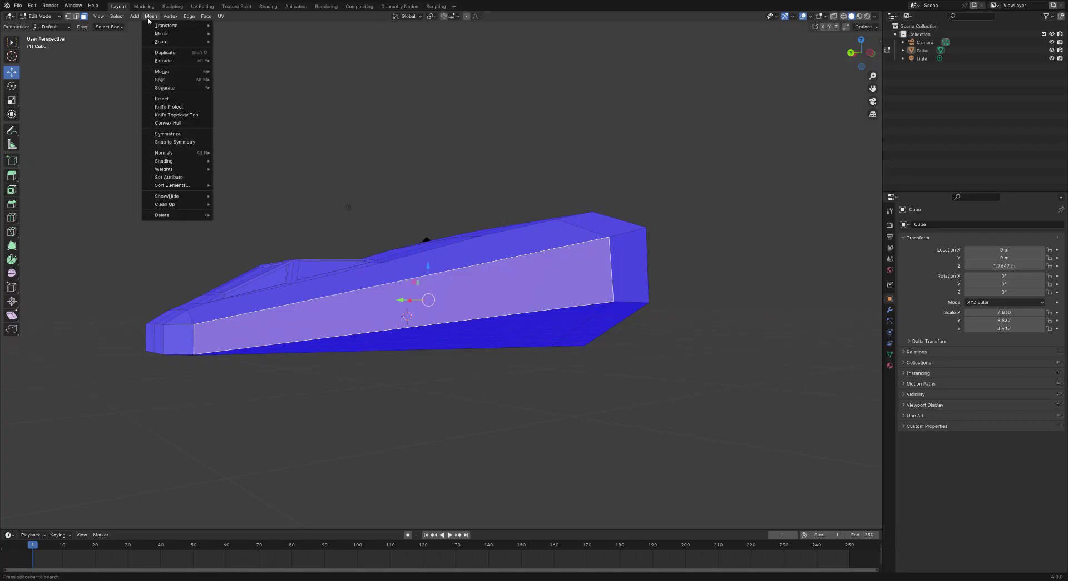
pyautogui.click(161, 99)
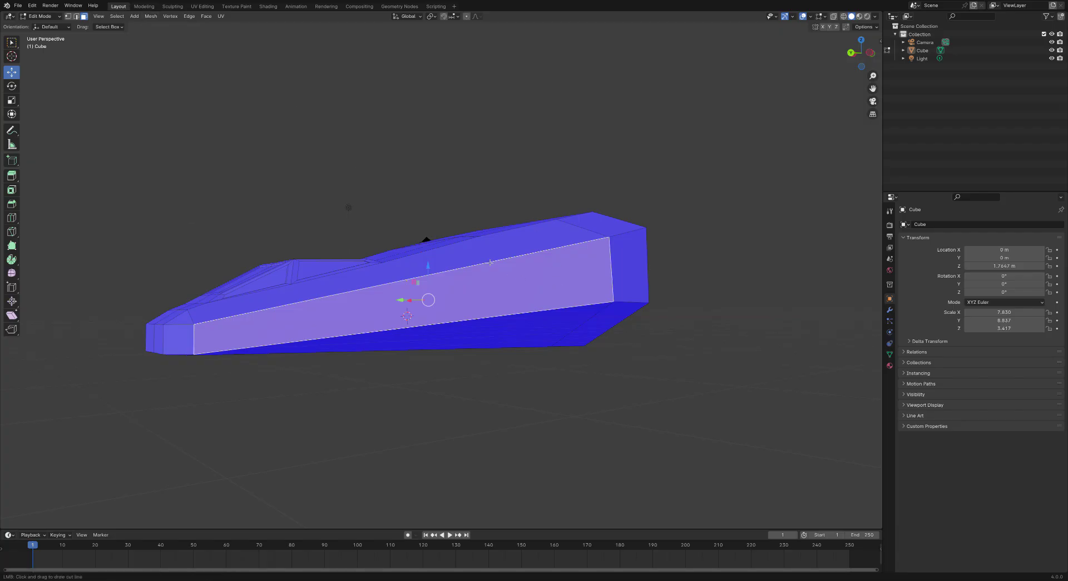
pyautogui.moveTo(490, 256); pyautogui.dragTo(497, 426)
pyautogui.moveTo(497, 426); pyautogui.dragTo(570, 430, button='middle')
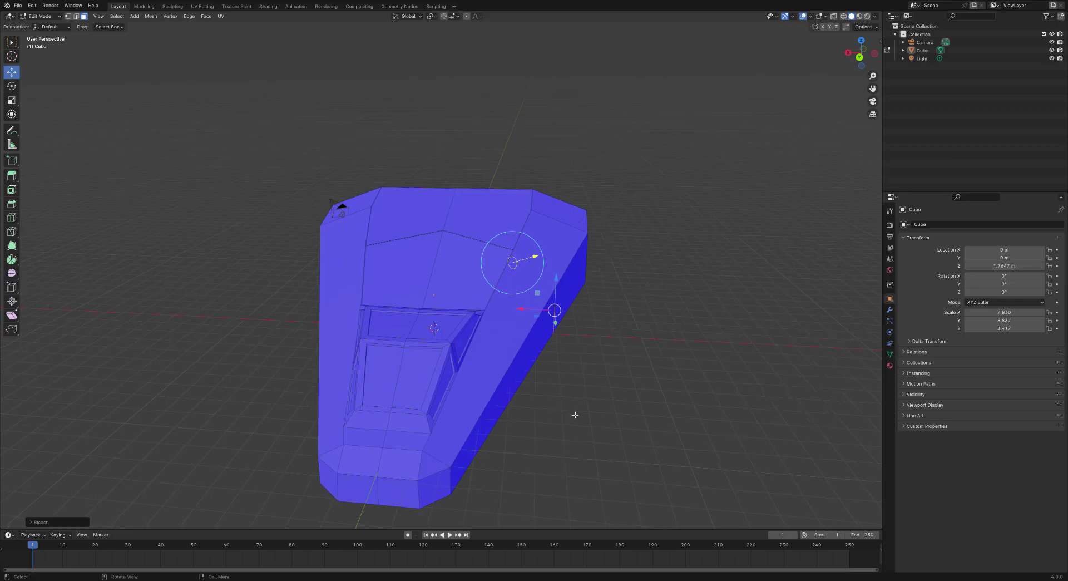
pyautogui.moveTo(567, 335); pyautogui.dragTo(489, 346, button='middle')
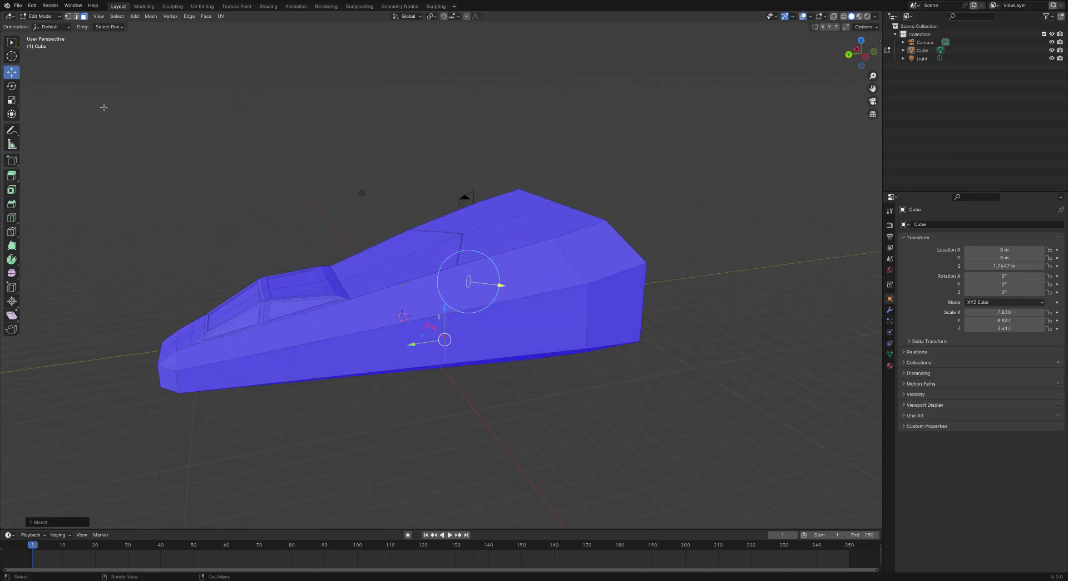
# Switch to edge selection and move the new vertical side edge outward along the X axis to widen the hull.
pyautogui.click(82, 17)
pyautogui.moveTo(490, 439); pyautogui.dragTo(548, 427, button='middle')
pyautogui.moveTo(522, 302); pyautogui.dragTo(541, 314)
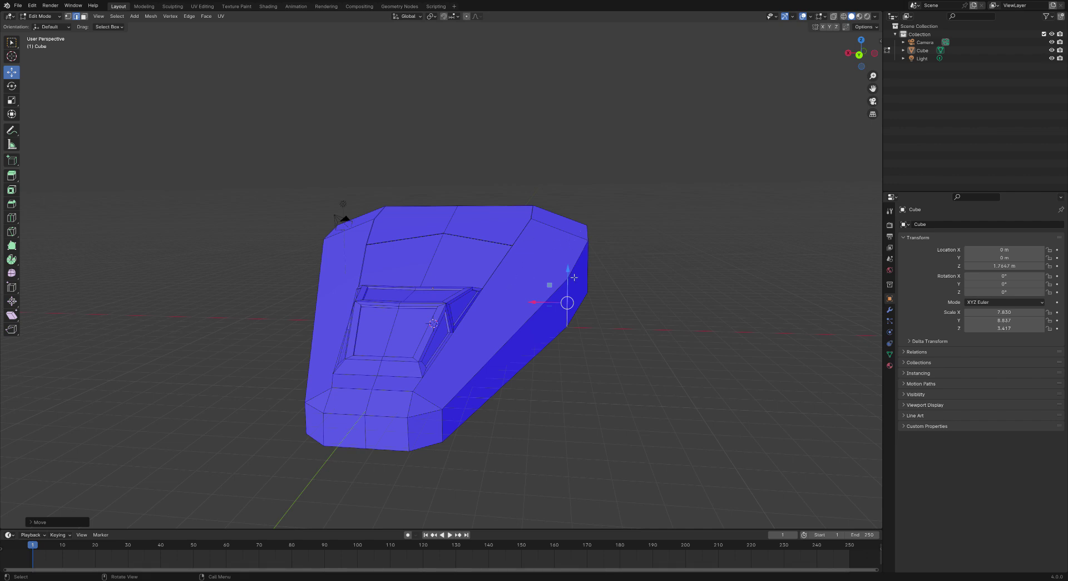
pyautogui.moveTo(553, 433); pyautogui.dragTo(585, 370, button='middle')
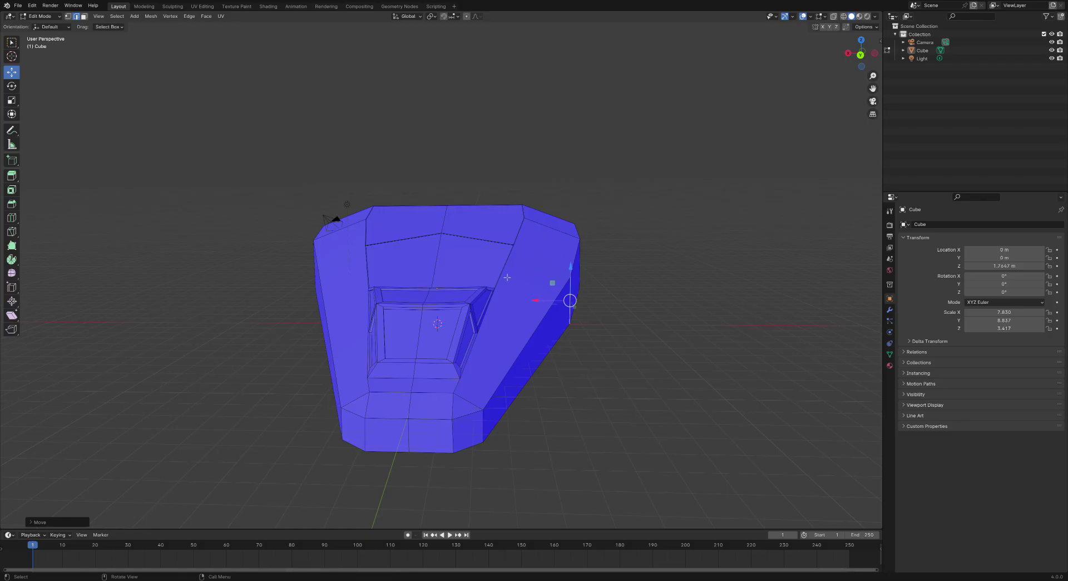
pyautogui.moveTo(573, 295)
pyautogui.mouseDown(button='middle')
pyautogui.moveTo(586, 301)
pyautogui.moveTo(573, 299)
pyautogui.mouseUp(button='middle')
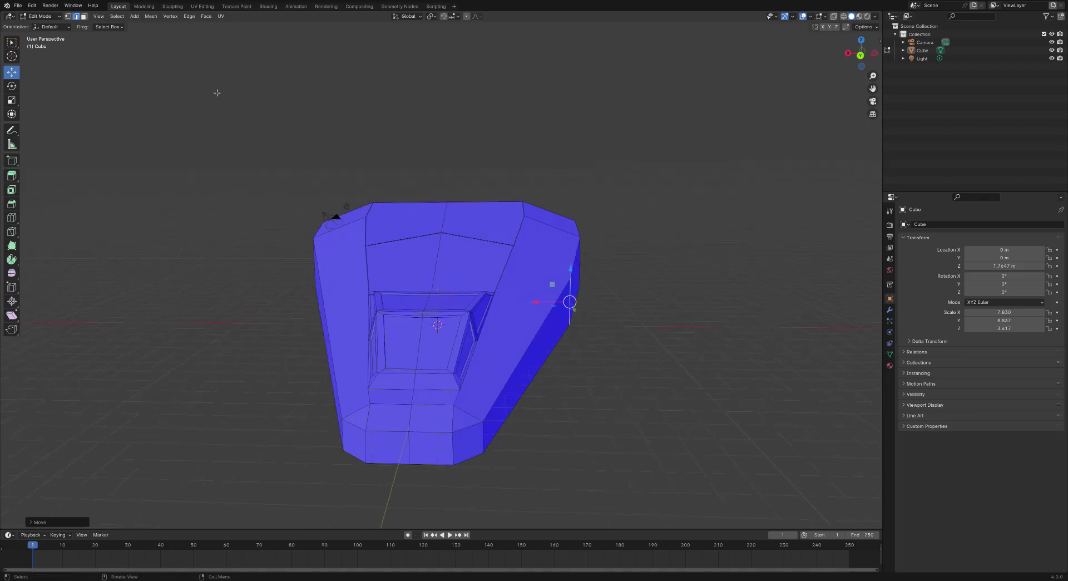
# Select the whole mesh, symmetrize it to copy the widened side across, and clear the selection.
pyautogui.click(117, 15)
pyautogui.click(123, 25)
pyautogui.click(151, 16)
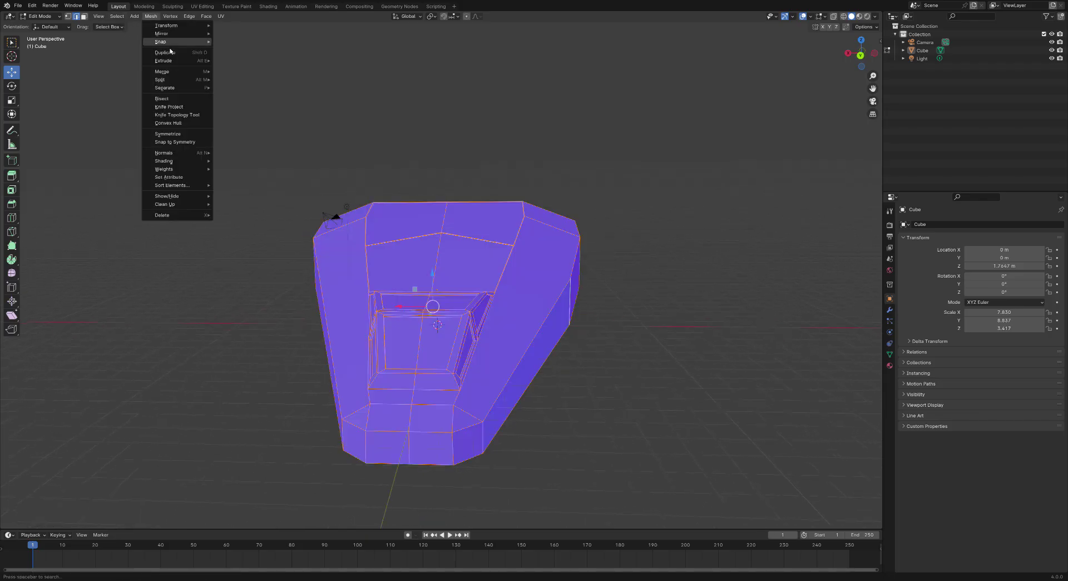
pyautogui.click(170, 135)
pyautogui.click(600, 167)
pyautogui.moveTo(603, 182); pyautogui.dragTo(612, 237, button='middle')
pyautogui.moveTo(317, 319); pyautogui.dragTo(348, 420, button='middle')
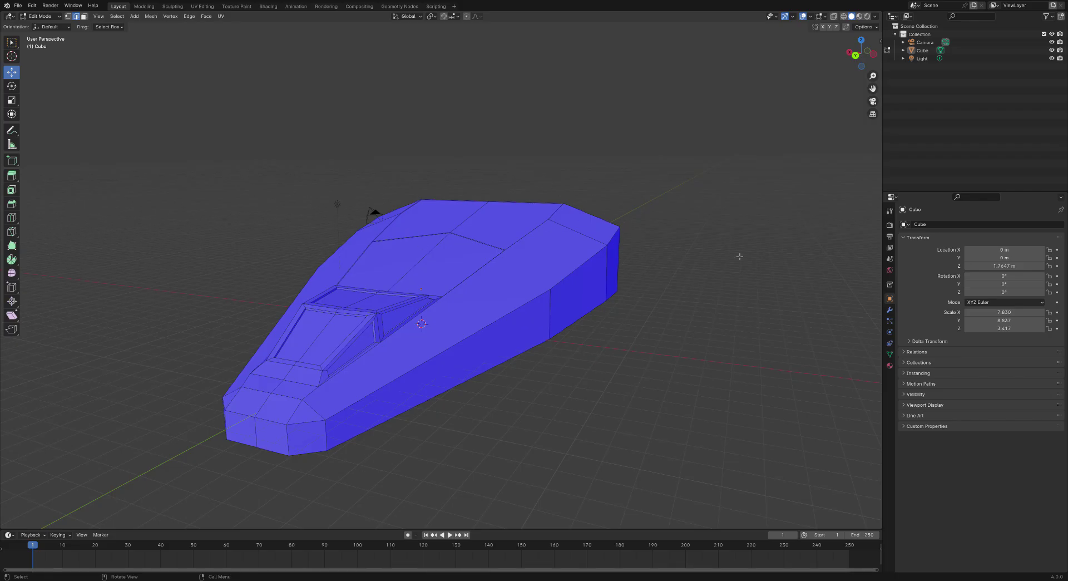
pyautogui.moveTo(388, 265); pyautogui.dragTo(508, 400, button='middle')
pyautogui.scroll(5, 498, 400)
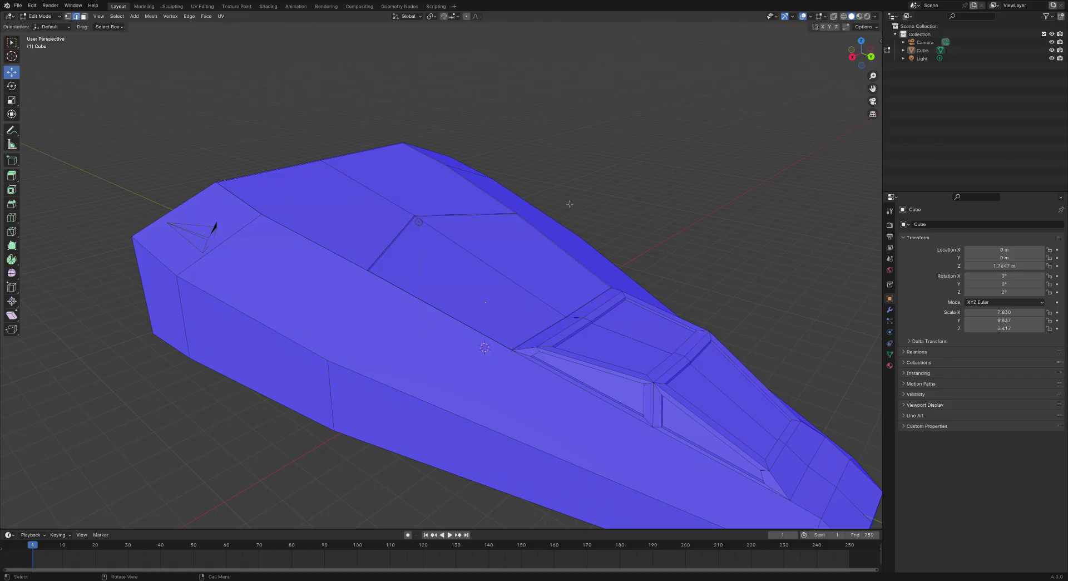
pyautogui.moveTo(548, 203); pyautogui.dragTo(500, 199, button='middle')
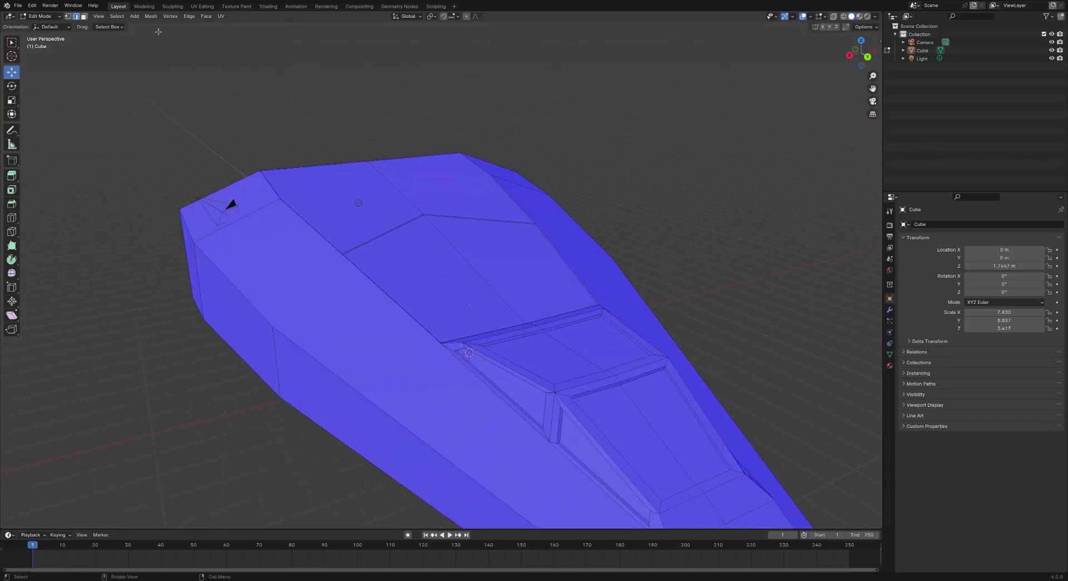
# Add a cube to the mesh and move it along the X axis until it stands beside the hull's widened side.
pyautogui.click(137, 19)
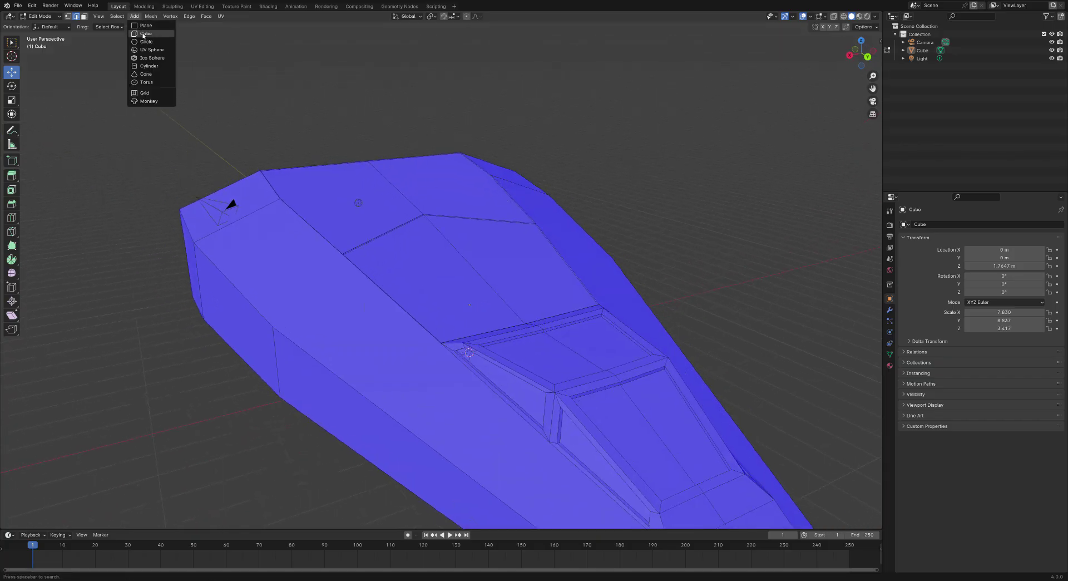
pyautogui.click(145, 35)
pyautogui.press('g')
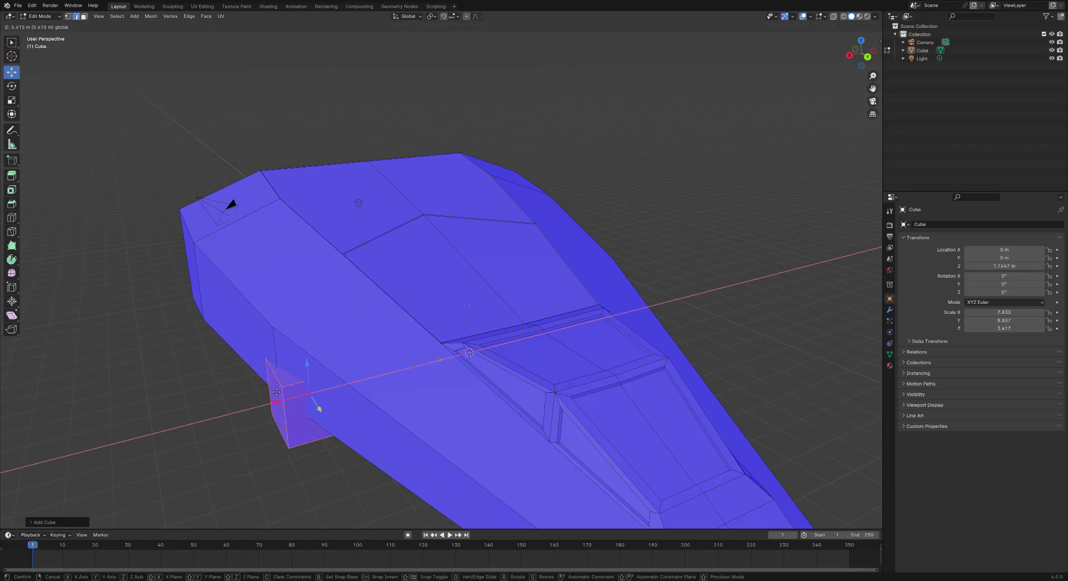
pyautogui.click(181, 411)
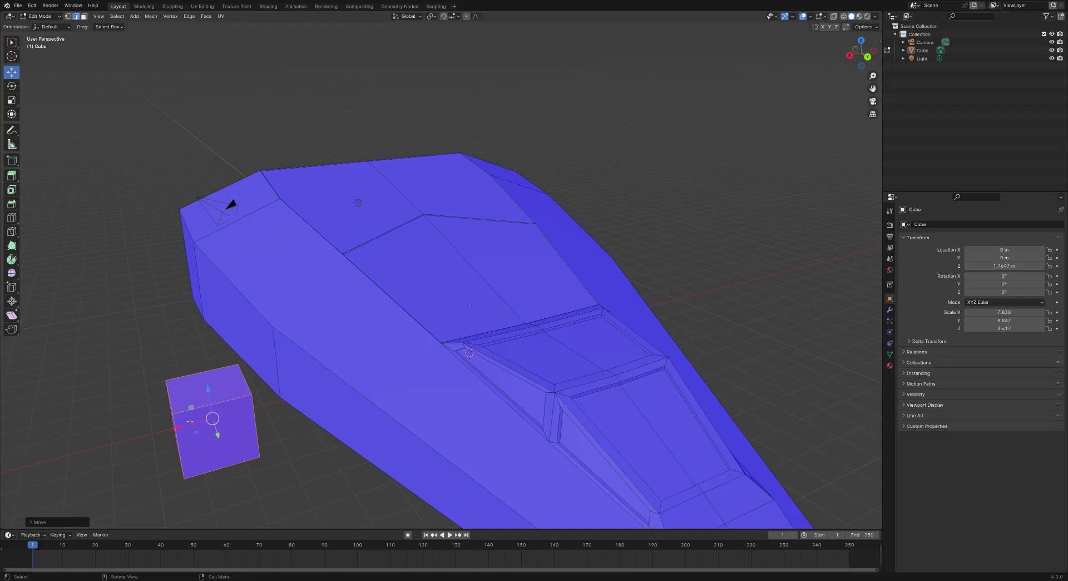
pyautogui.moveTo(178, 427); pyautogui.dragTo(625, 357)
pyautogui.moveTo(624, 357); pyautogui.dragTo(696, 350, button='middle')
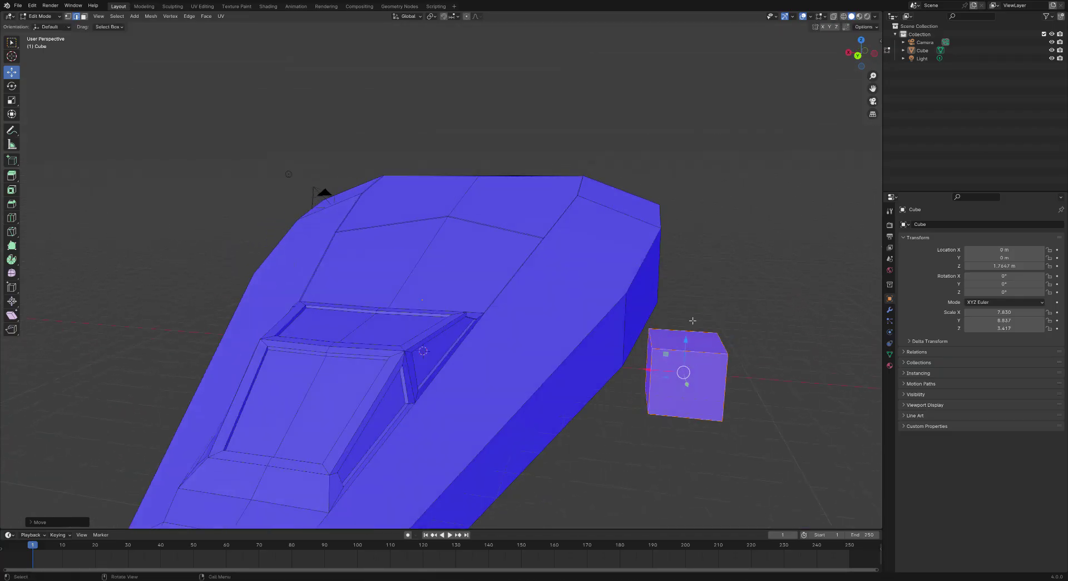
pyautogui.scroll(-4, 680, 346)
# Move the cube along the X and Z axes until it sits against the hull's widened side edge.
pyautogui.press('g')
pyautogui.press('x')
pyautogui.press('z')
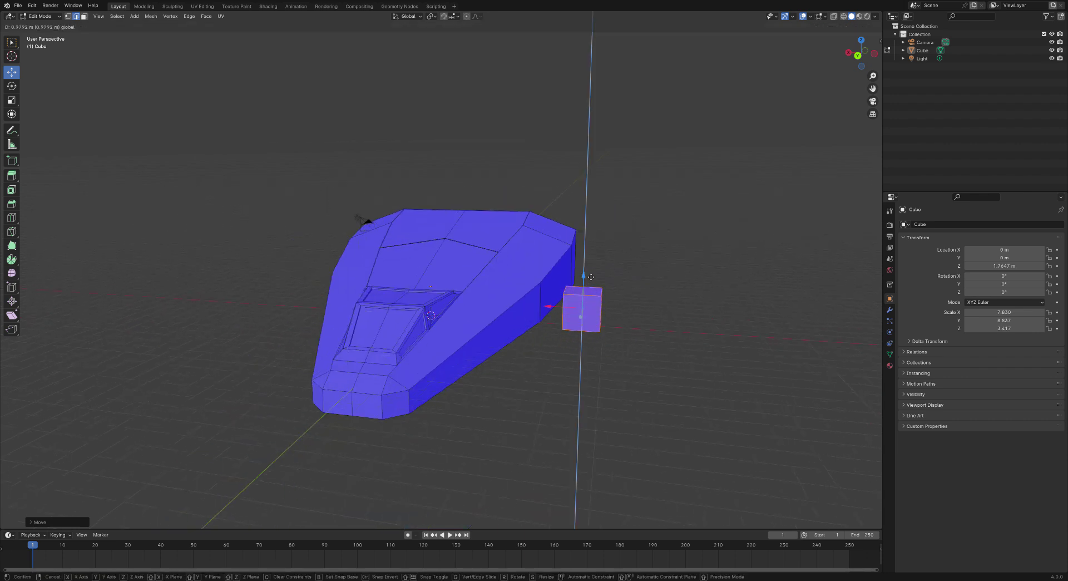
pyautogui.press('x')
pyautogui.click(523, 287)
pyautogui.moveTo(558, 251); pyautogui.dragTo(558, 274)
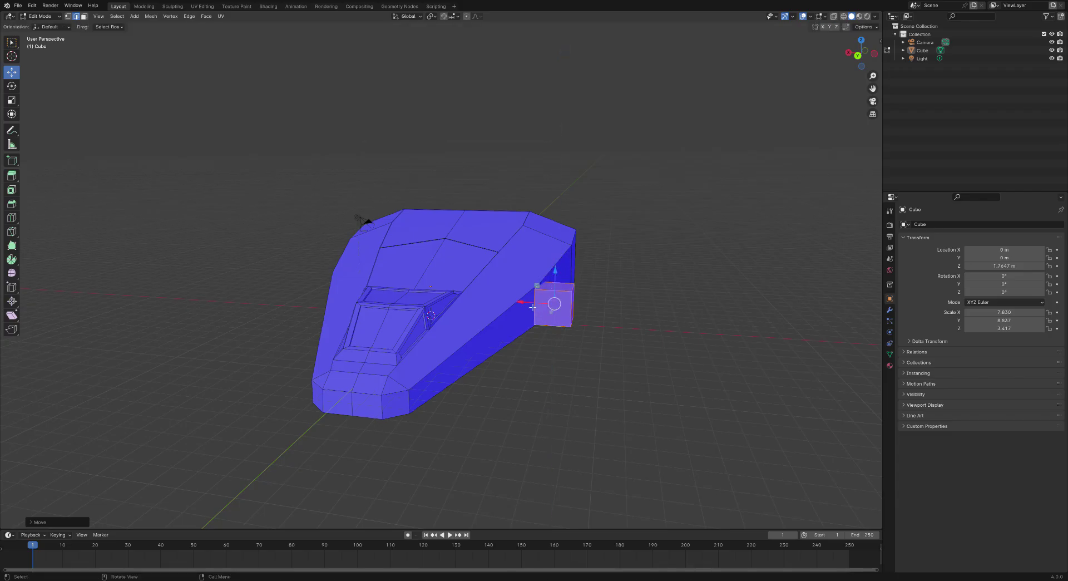
pyautogui.moveTo(559, 278); pyautogui.dragTo(574, 391, button='middle')
pyautogui.moveTo(557, 345); pyautogui.dragTo(557, 321)
pyautogui.moveTo(565, 371); pyautogui.dragTo(565, 341, button='middle')
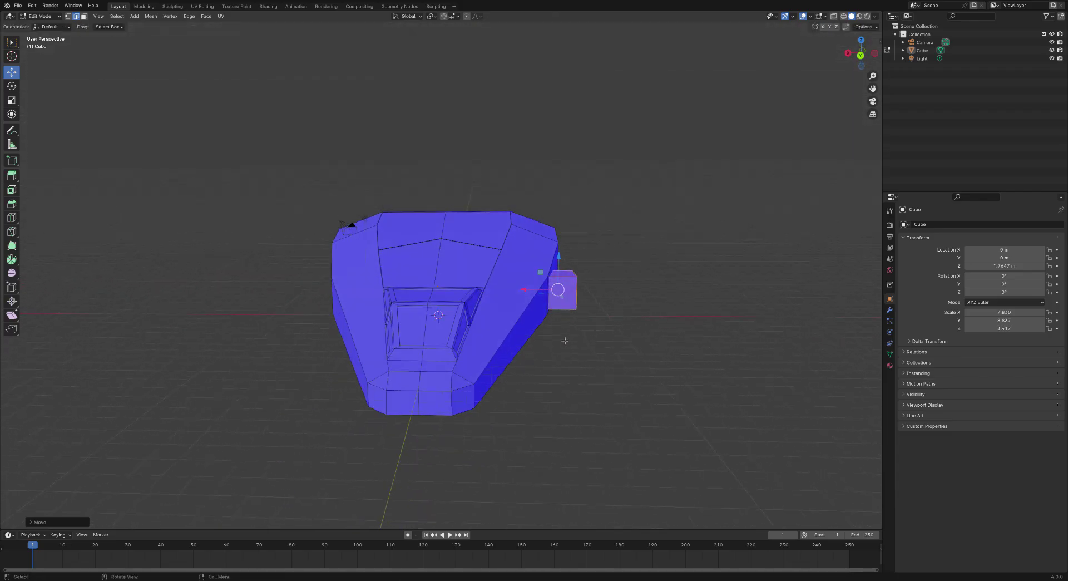
pyautogui.moveTo(559, 256); pyautogui.dragTo(559, 252)
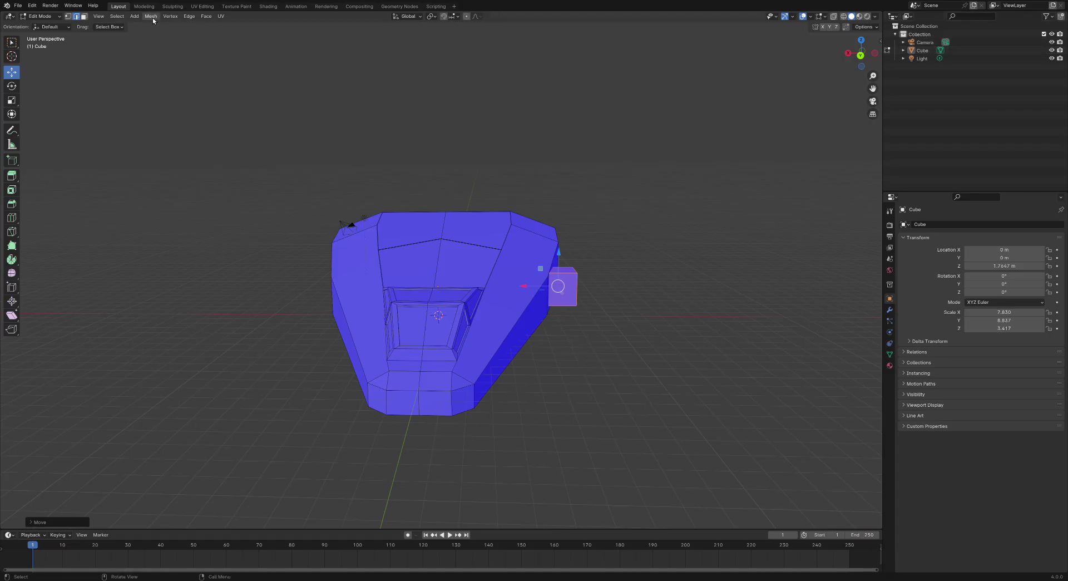
# Try to mirror the cube to the hull's other side by symmetrizing the whole mesh.
pyautogui.click(117, 16)
pyautogui.click(121, 26)
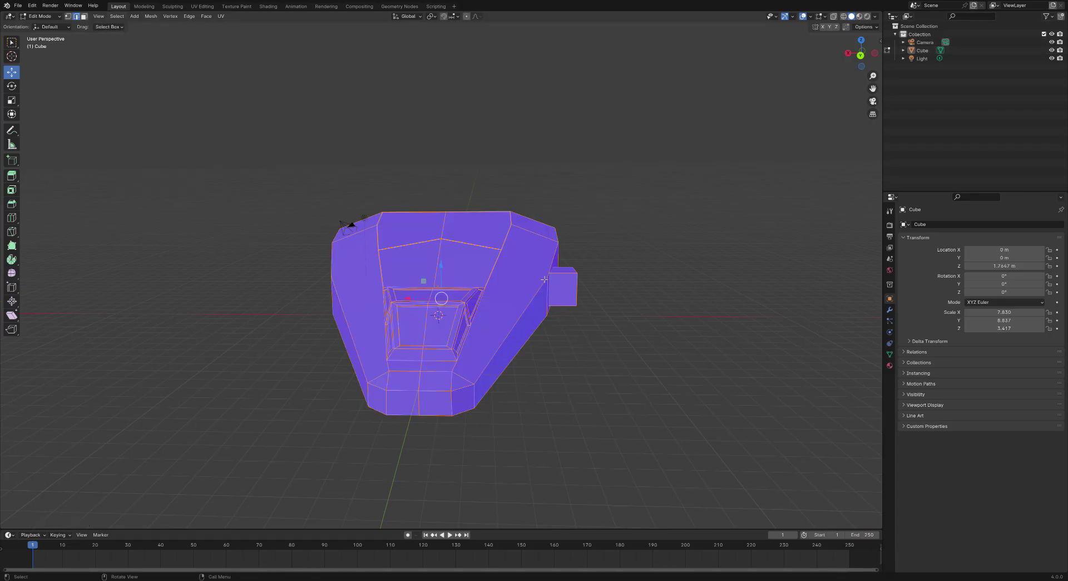
pyautogui.click(151, 16)
pyautogui.click(178, 134)
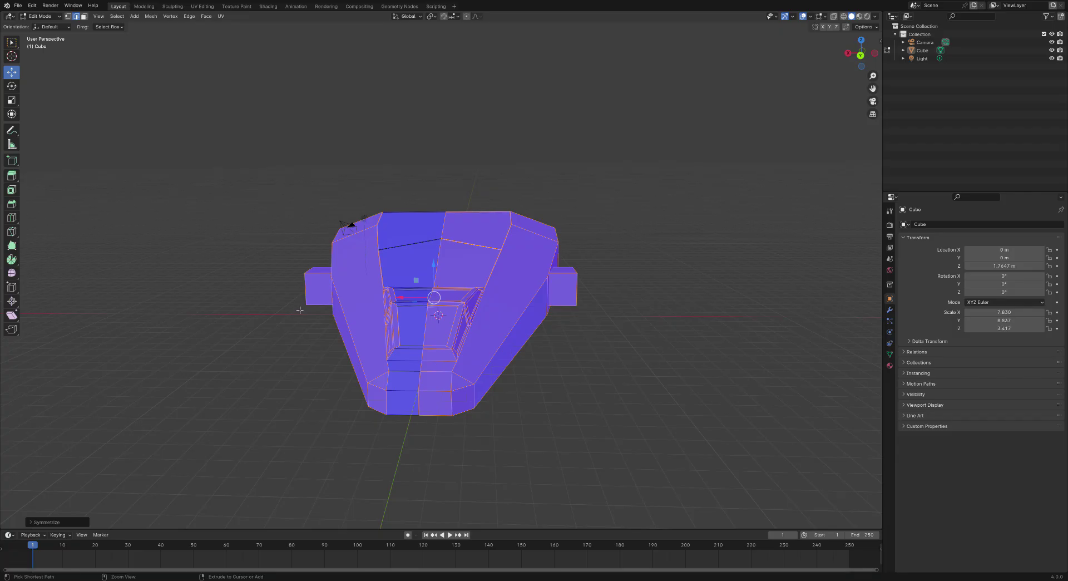
pyautogui.hotkey('ctrl', 'z')
pyautogui.hotkey('ctrl', 'z')
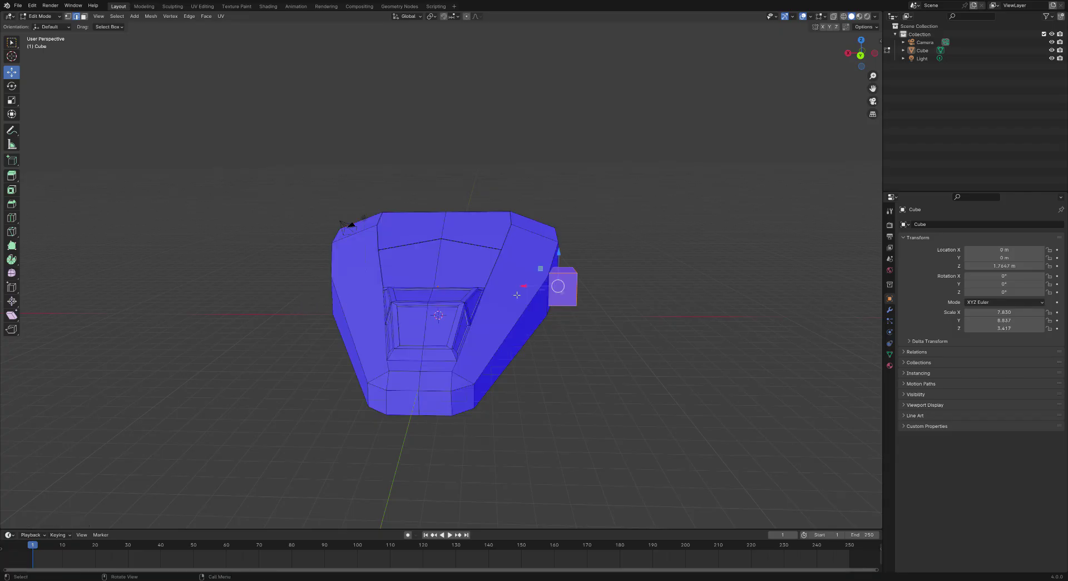
# Move the cube along the X axis away from the hull's side and clear the selection.
pyautogui.moveTo(524, 286); pyautogui.dragTo(607, 293)
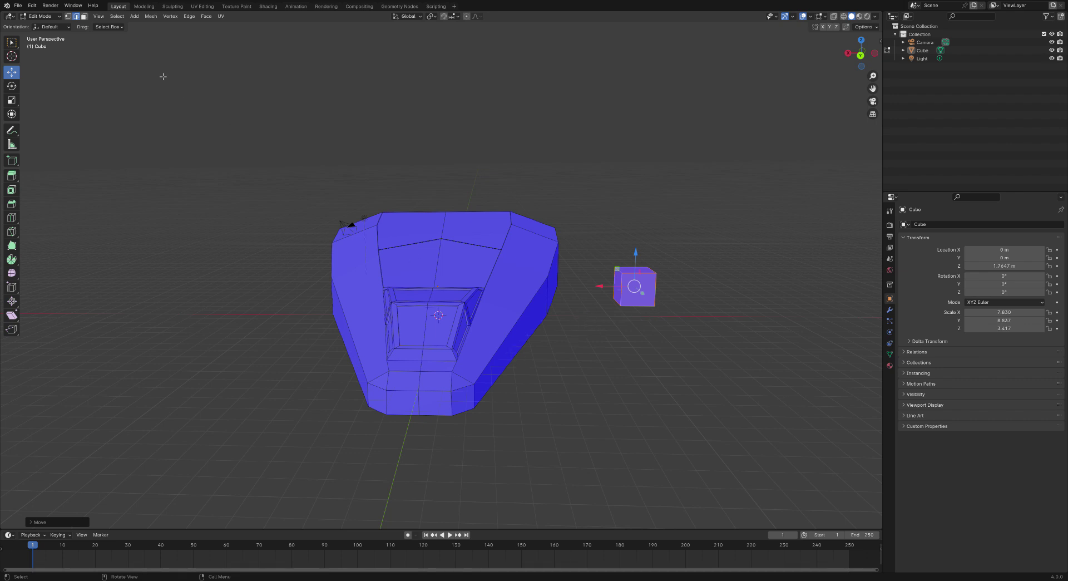
pyautogui.click(134, 16)
pyautogui.moveTo(402, 271); pyautogui.dragTo(404, 318, button='middle')
pyautogui.scroll(4, 415, 299)
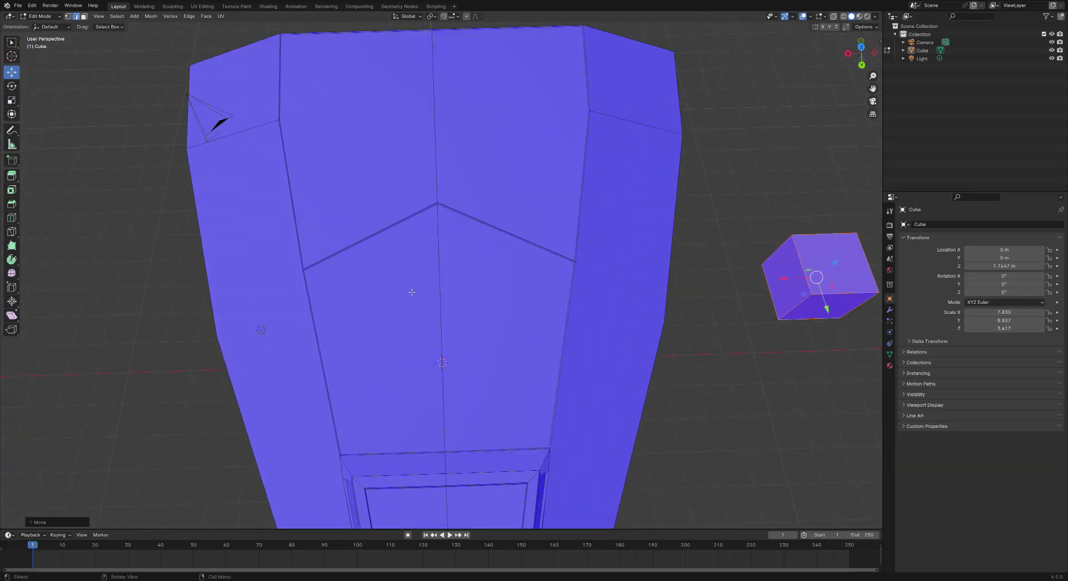
pyautogui.hotkey('alt', 'a')
# Select the two rear top faces behind the pointed seam and triangulate them.
pyautogui.click(380, 179)
pyautogui.keyDown('shift'); pyautogui.click(509, 139); pyautogui.keyUp('shift')
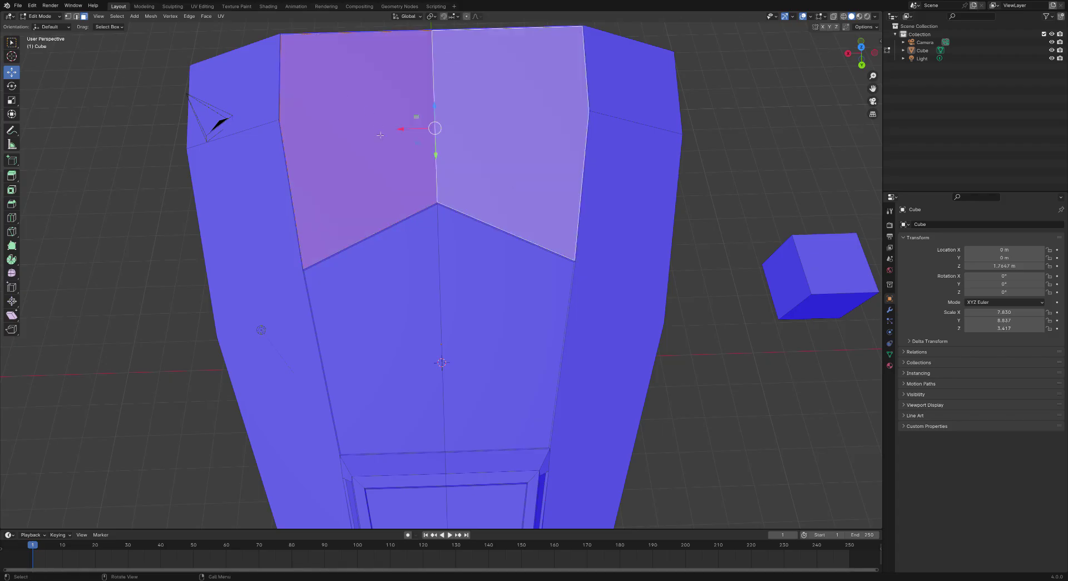
pyautogui.click(205, 17)
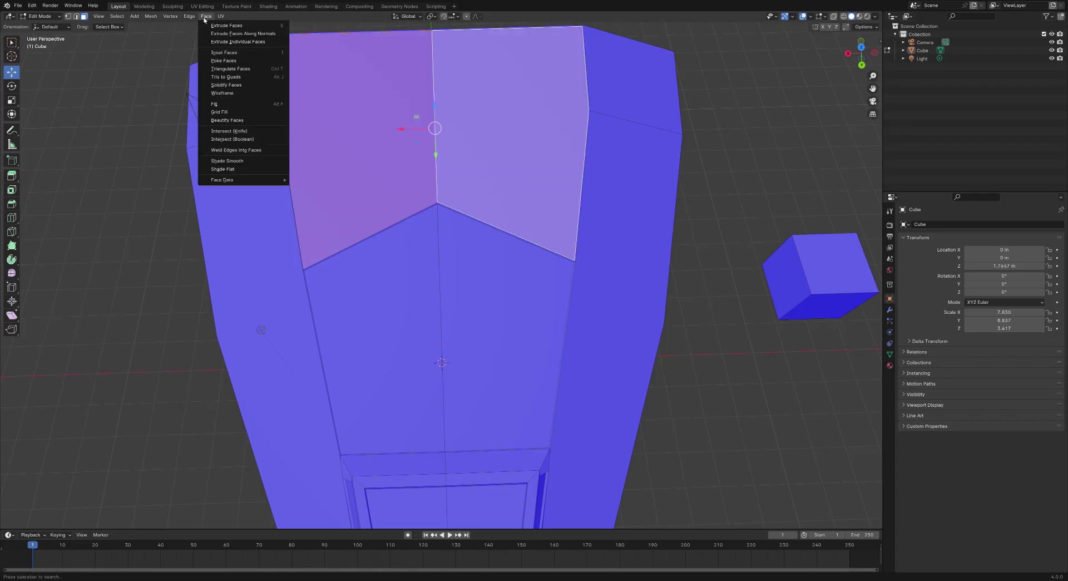
pyautogui.click(228, 69)
pyautogui.moveTo(384, 184); pyautogui.dragTo(418, 164, button='middle')
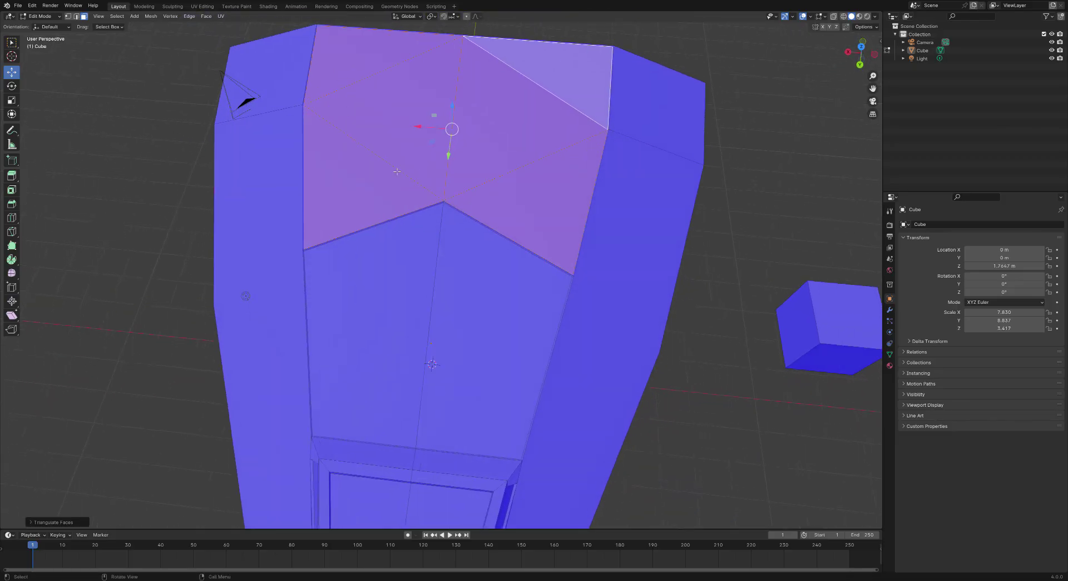
# Subdivide the triangulated rear top faces three times into a dense triangle grid.
pyautogui.hotkey('ctrl', 'f')
pyautogui.moveTo(392, 149)
pyautogui.click(369, 84)
pyautogui.hotkey('ctrl', 'f')
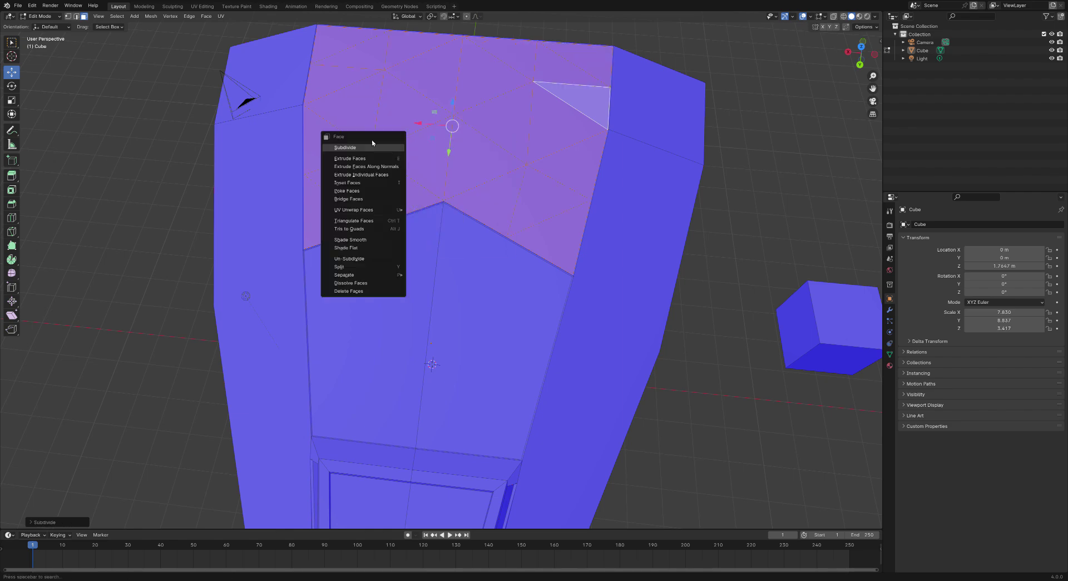
pyautogui.click(361, 147)
pyautogui.hotkey('ctrl', 'f')
pyautogui.click(367, 149)
pyautogui.moveTo(356, 155); pyautogui.dragTo(299, 173, button='middle')
pyautogui.moveTo(571, 167); pyautogui.dragTo(354, 232, button='middle')
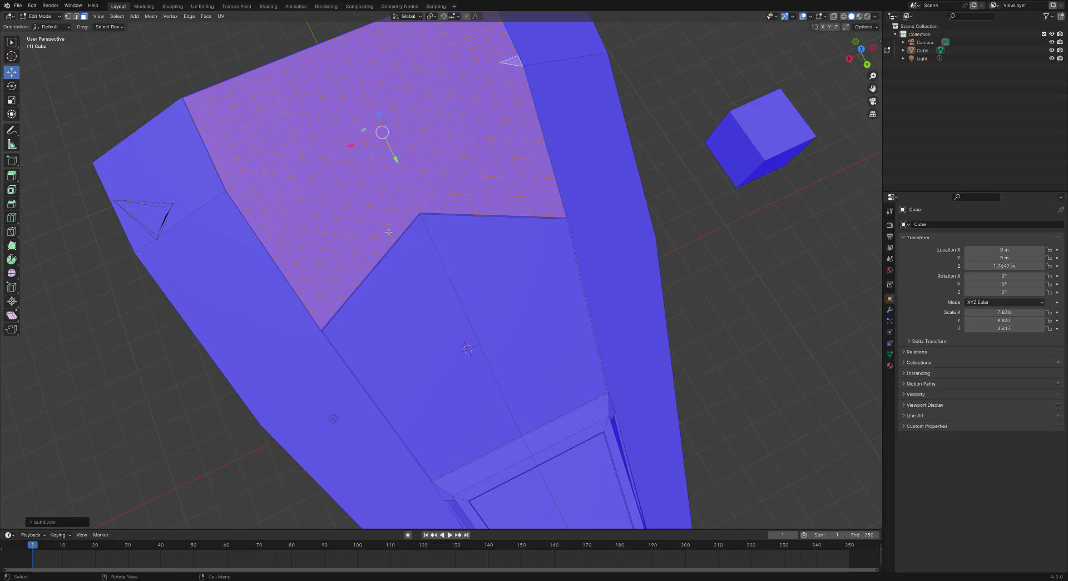
pyautogui.moveTo(402, 230); pyautogui.dragTo(373, 232, button='middle')
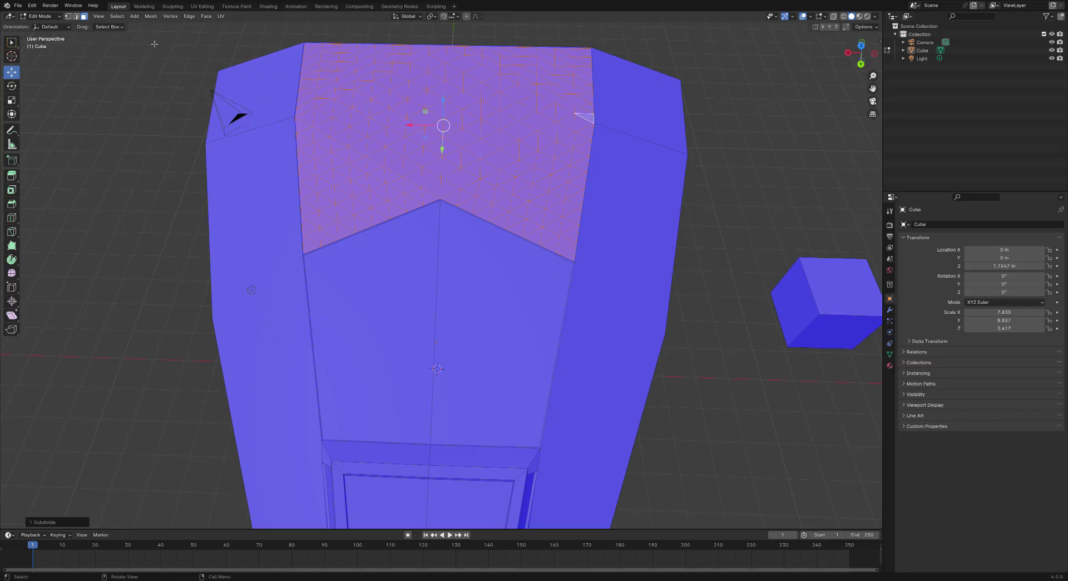
# Select a hexagon of six neighbouring triangles in the rear grid beside the centre line and inset it slightly.
pyautogui.click(354, 175)
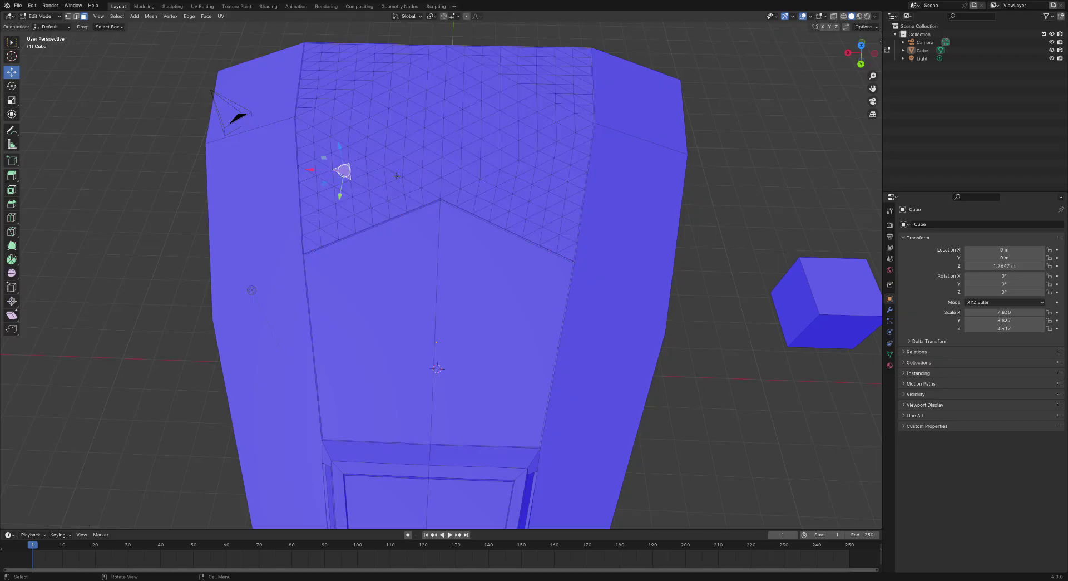
pyautogui.click(515, 171)
pyautogui.keyDown('ctrl'); pyautogui.click(527, 178); pyautogui.keyUp('ctrl')
pyautogui.keyDown('ctrl'); pyautogui.click(524, 184); pyautogui.keyUp('ctrl')
pyautogui.keyDown('ctrl'); pyautogui.click(520, 192); pyautogui.keyUp('ctrl')
pyautogui.keyDown('ctrl'); pyautogui.click(515, 194); pyautogui.keyUp('ctrl')
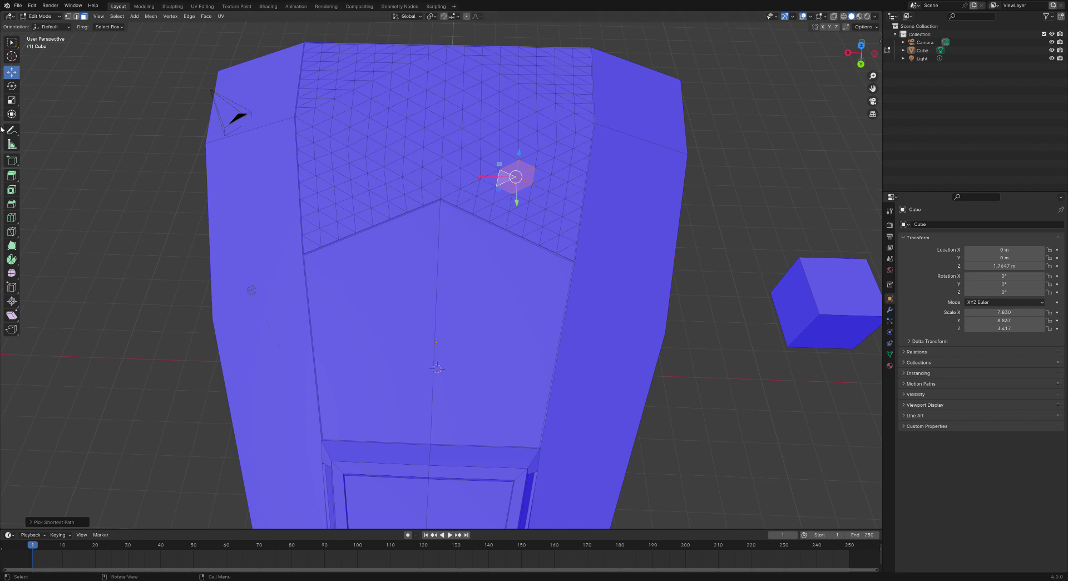
pyautogui.click(11, 190)
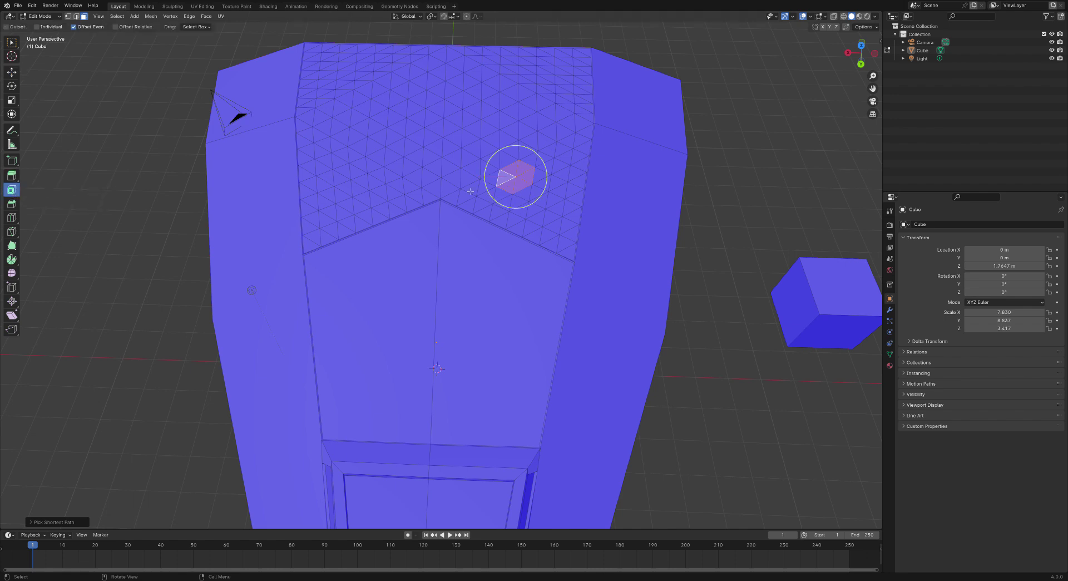
pyautogui.moveTo(535, 165); pyautogui.dragTo(532, 168)
pyautogui.hotkey('alt', 'a')
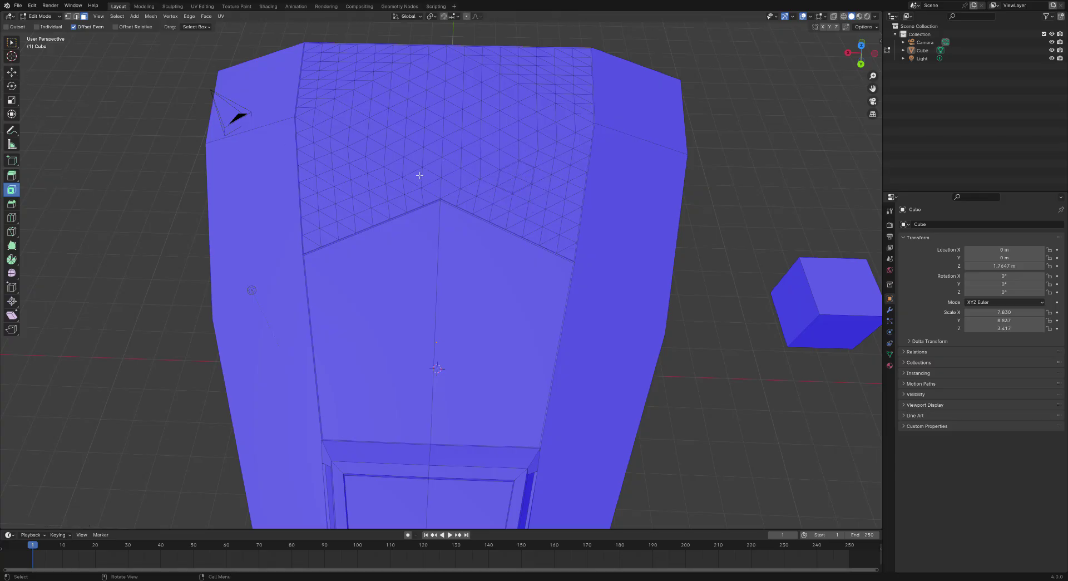
# Move the inset hexagon down along the Z axis to form a hexagonal recess in the rear grid.
pyautogui.keyDown('ctrl'); pyautogui.click(515, 176); pyautogui.keyUp('ctrl')
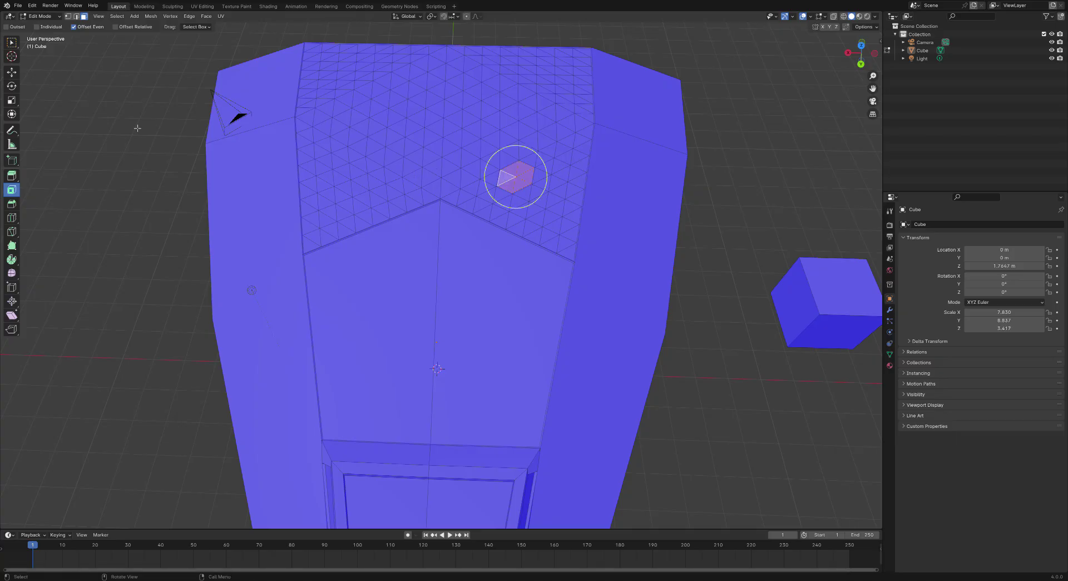
pyautogui.click(11, 72)
pyautogui.moveTo(519, 157); pyautogui.dragTo(519, 166)
pyautogui.moveTo(519, 167); pyautogui.dragTo(534, 230, button='middle')
pyautogui.moveTo(522, 191); pyautogui.dragTo(567, 183, button='middle')
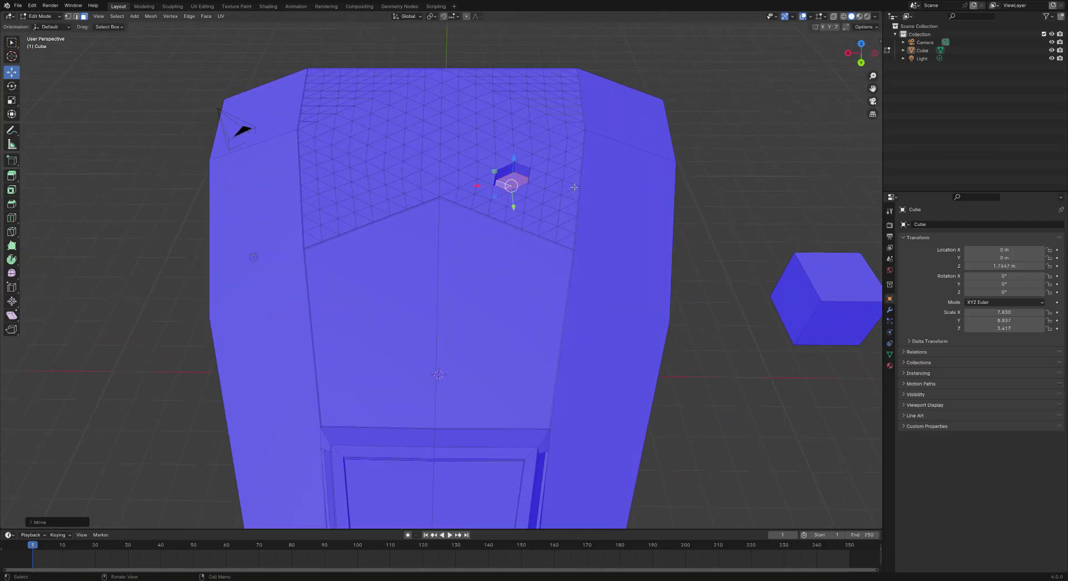
# Add a cylinder, raise it above the hull's rear top along the Z axis and scale it down.
pyautogui.click(134, 16)
pyautogui.click(151, 66)
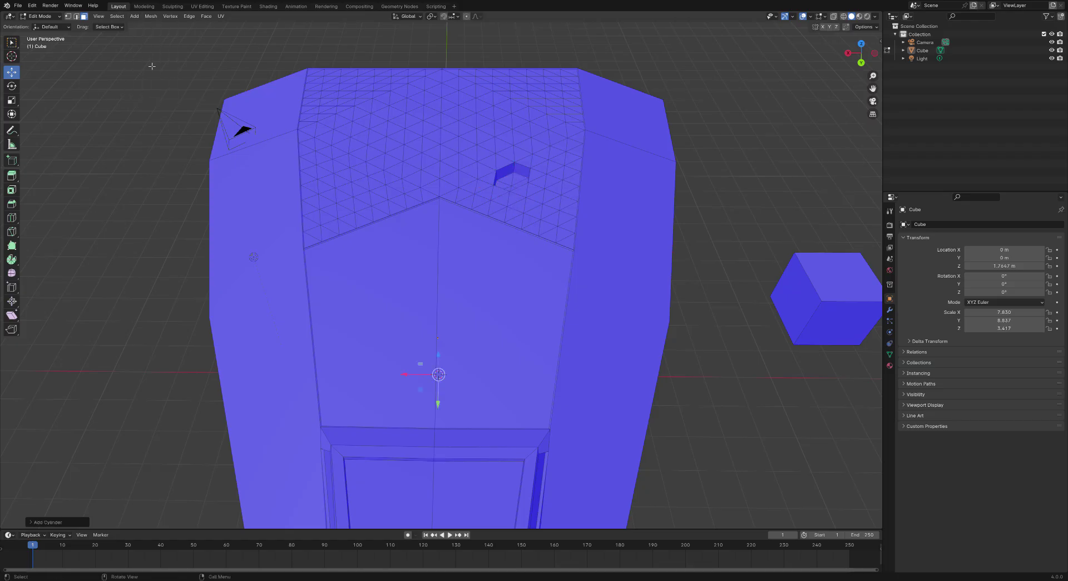
pyautogui.moveTo(438, 354); pyautogui.dragTo(384, 190)
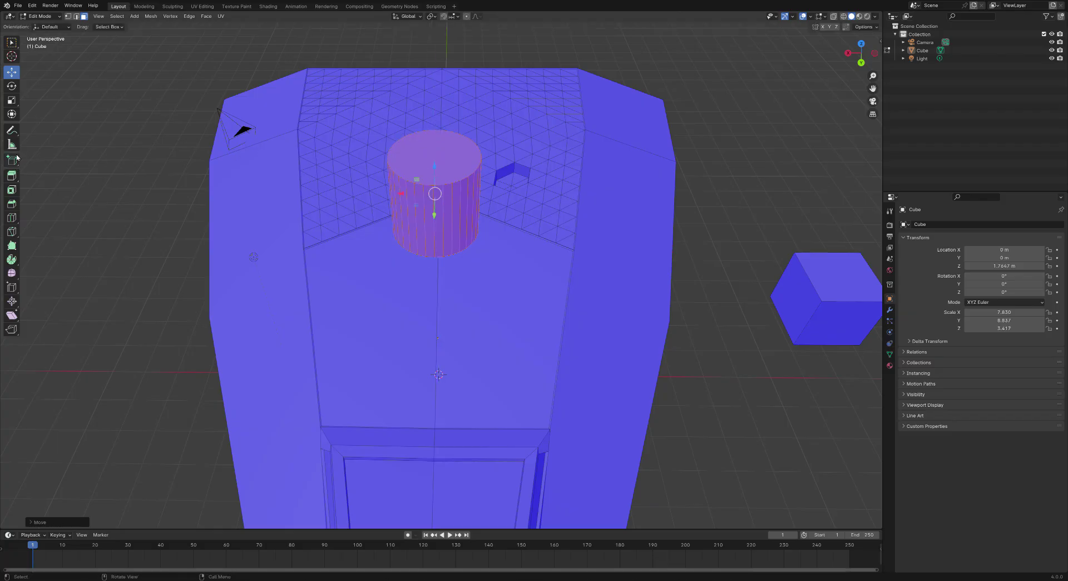
pyautogui.click(12, 102)
pyautogui.moveTo(472, 189); pyautogui.dragTo(504, 162)
# Move the small cylinder horizontally until it floats above the hexagonal recess.
pyautogui.click(11, 71)
pyautogui.press('y')
pyautogui.moveTo(504, 161); pyautogui.dragTo(521, 277, button='middle')
pyautogui.moveTo(518, 274); pyautogui.dragTo(505, 169)
pyautogui.moveTo(540, 164); pyautogui.dragTo(546, 139, button='middle')
# Lower the cylinder into the hexagonal recess and scale it up uniformly to cover the recess.
pyautogui.moveTo(525, 71); pyautogui.dragTo(528, 159)
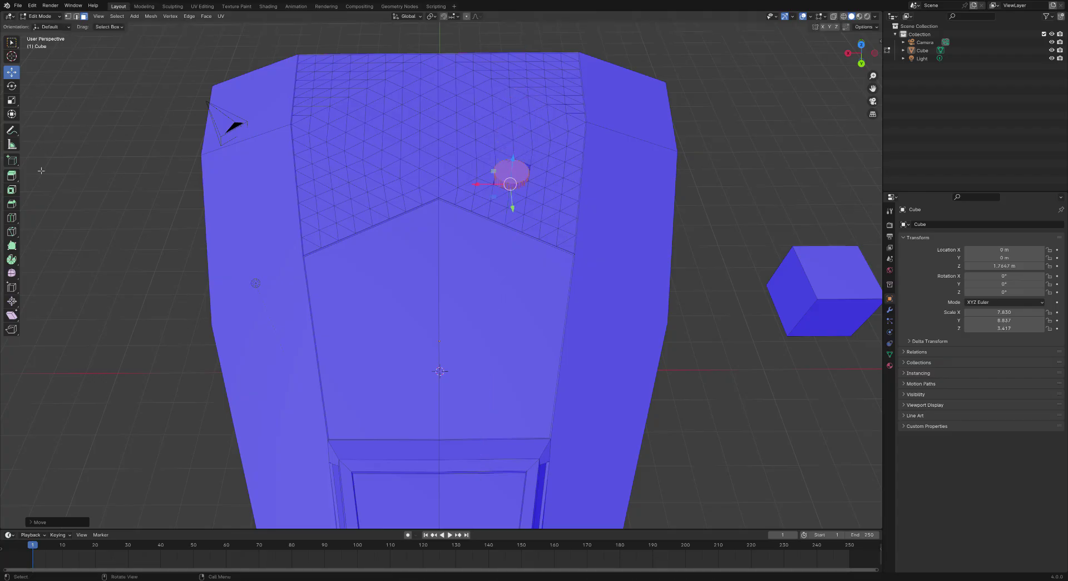
pyautogui.click(11, 99)
pyautogui.press('s')
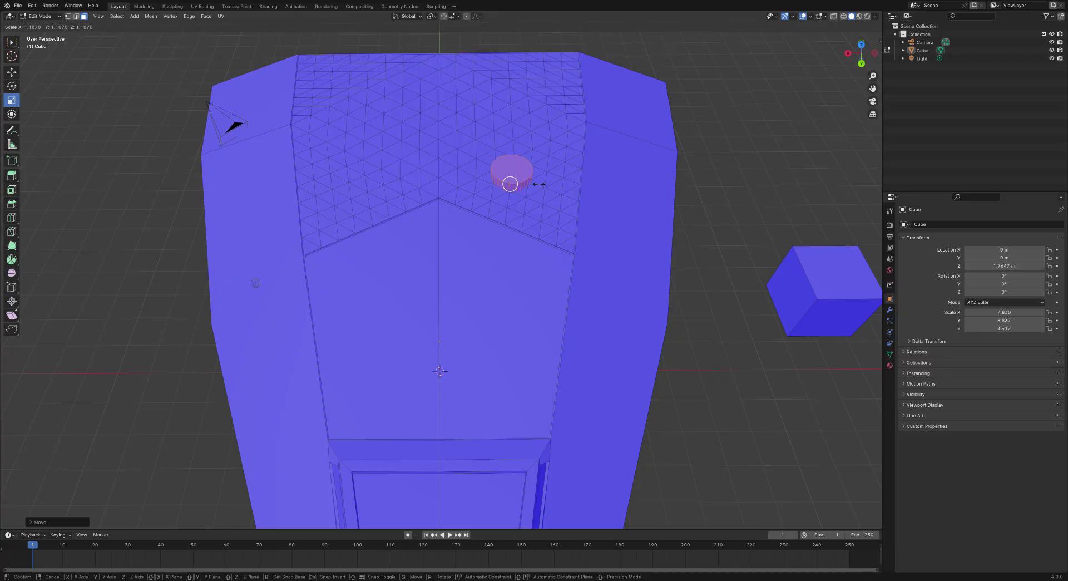
pyautogui.click(558, 203)
# Raise the cylinder out of the hull and lower its top face about 1.1 m along the Z axis.
pyautogui.moveTo(558, 202); pyautogui.dragTo(615, 212, button='middle')
pyautogui.click(16, 76)
pyautogui.moveTo(541, 186); pyautogui.dragTo(544, 149)
pyautogui.moveTo(534, 162); pyautogui.dragTo(523, 218, button='middle')
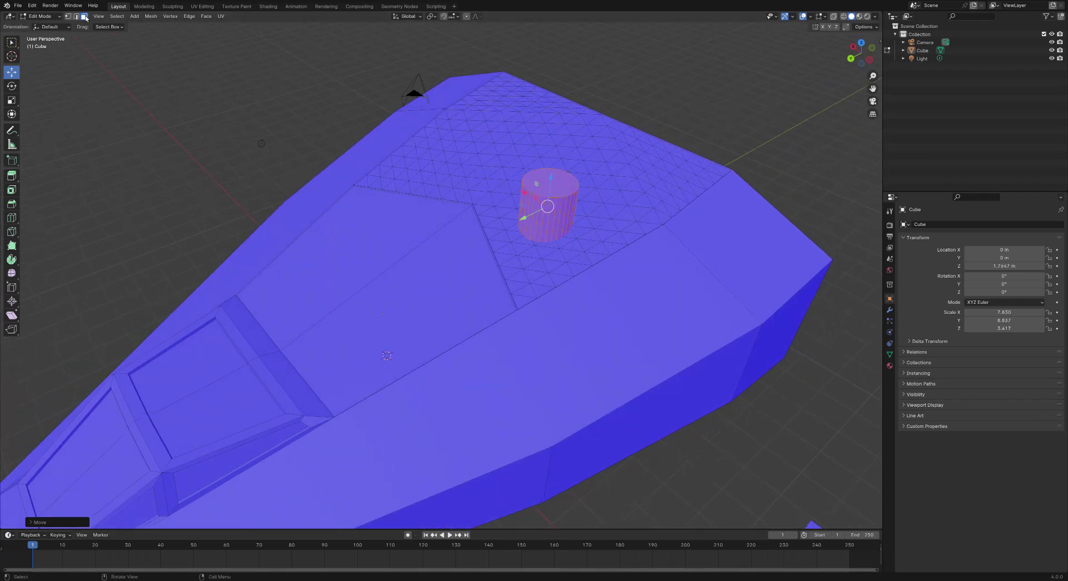
pyautogui.click(564, 189)
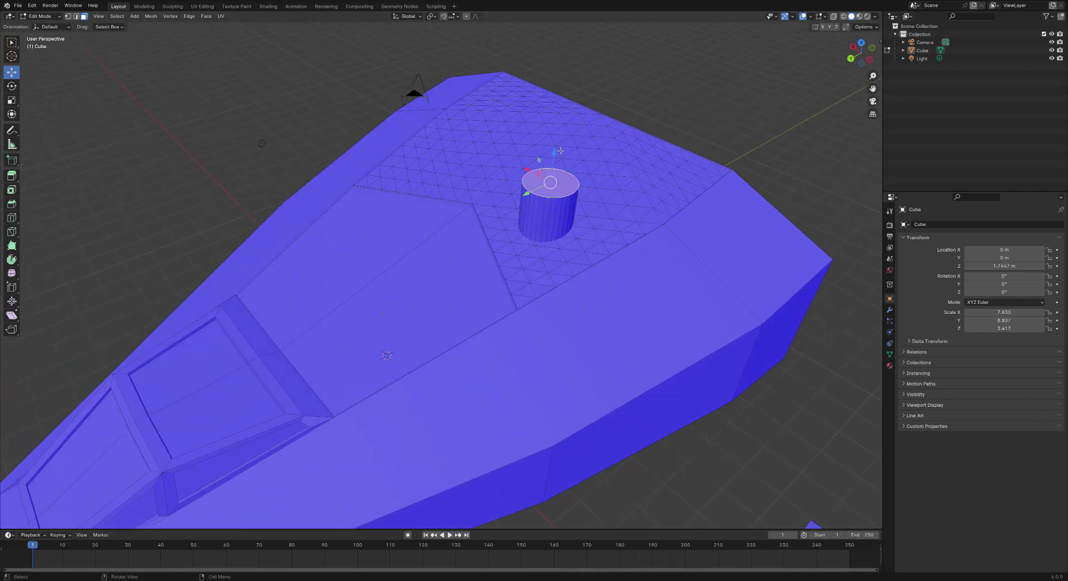
pyautogui.moveTo(554, 154); pyautogui.dragTo(551, 192)
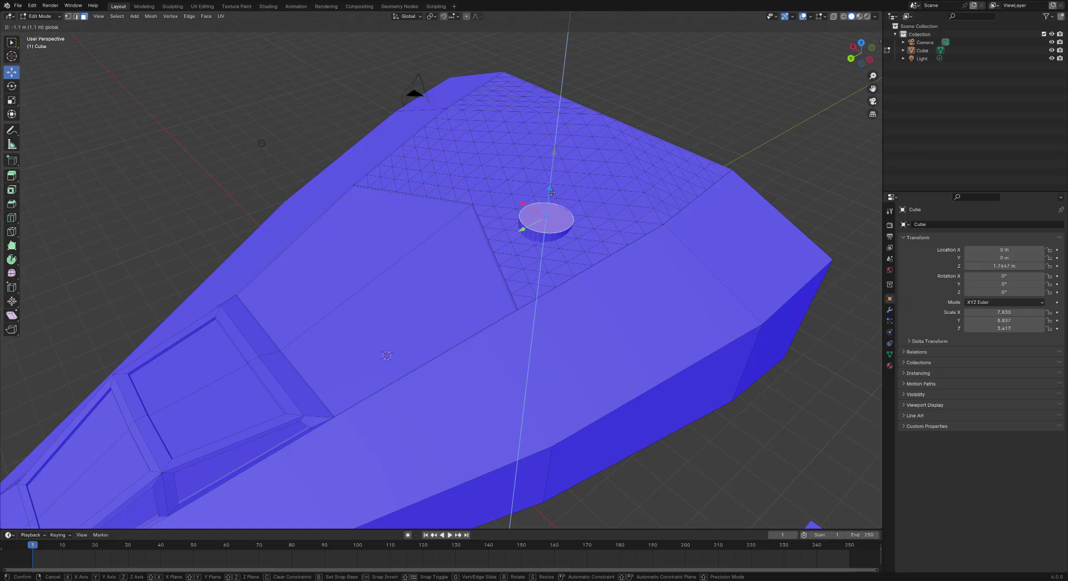
pyautogui.moveTo(551, 192); pyautogui.dragTo(551, 192)
pyautogui.moveTo(551, 192); pyautogui.dragTo(114, 136, button='middle')
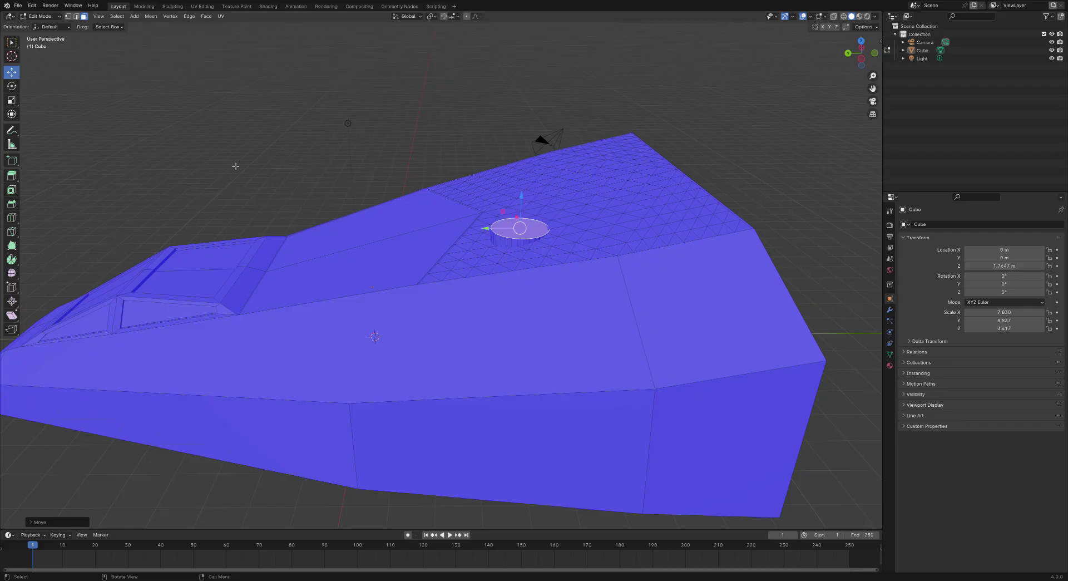
# Undo the cylinder's top face, height and scale changes back to the cylinder floating above the hull.
pyautogui.hotkey('ctrl', 'z')
pyautogui.hotkey('ctrl', 'z')
pyautogui.hotkey('ctrl', 'z')
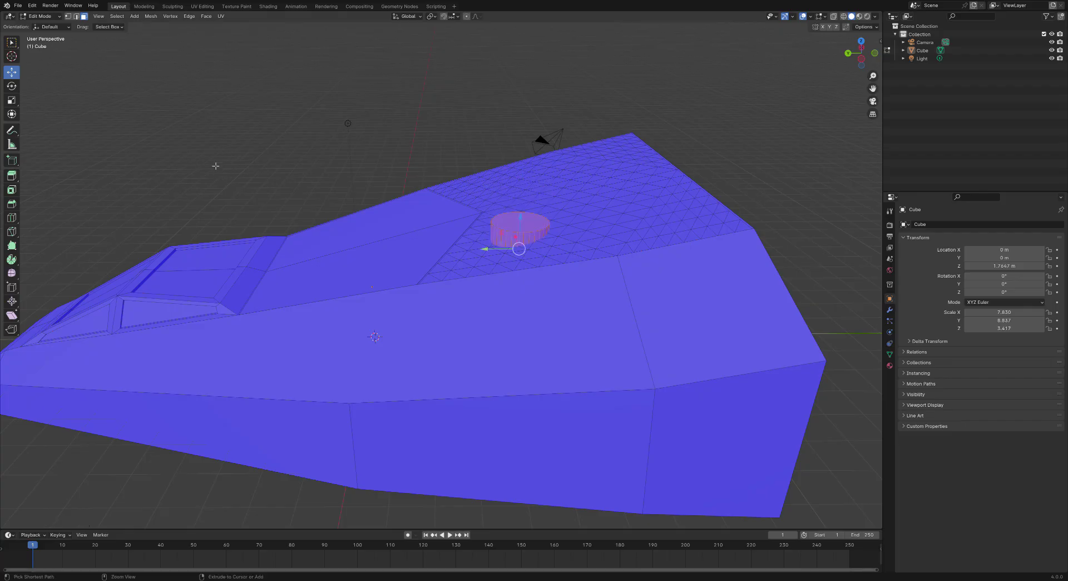
pyautogui.hotkey('ctrl', 'z')
pyautogui.hotkey('ctrl', 'z')
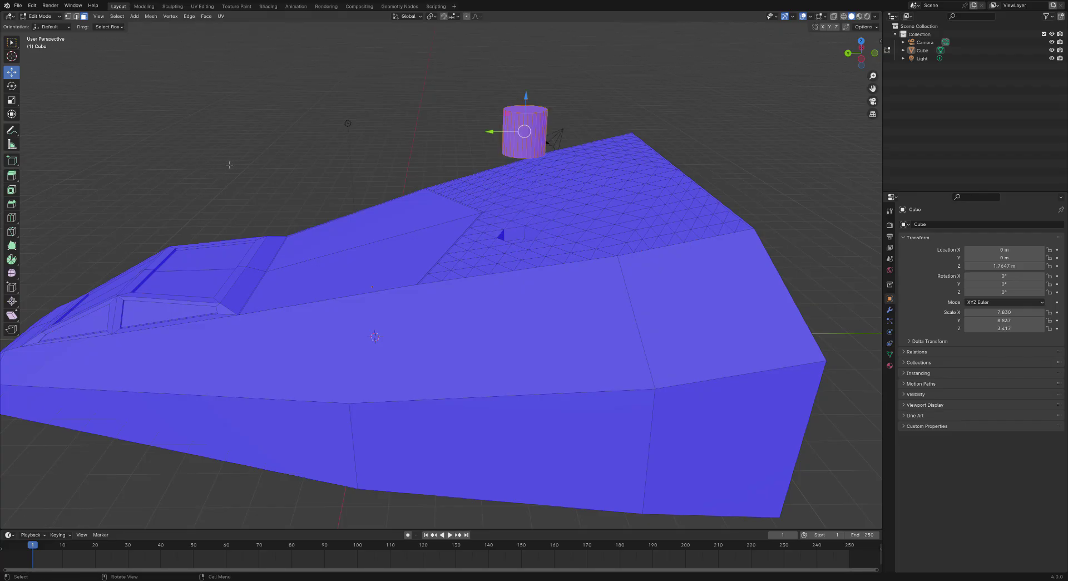
# Scale up the floating cylinder uniformly and flatten it along the Z axis into a thin disc.
pyautogui.hotkey('shift', 'space')
pyautogui.press('s')
pyautogui.press('s')
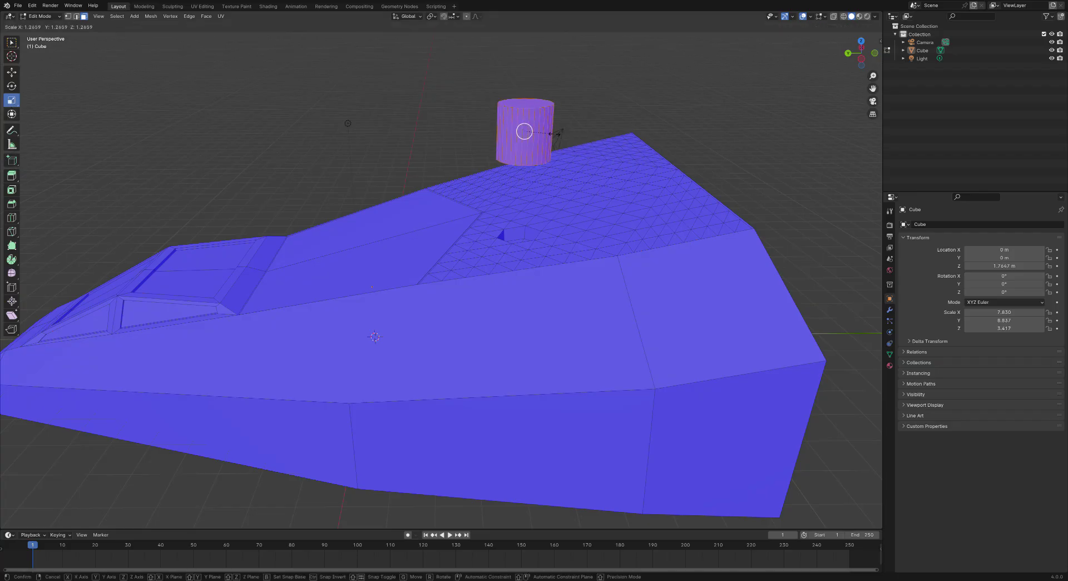
pyautogui.click(549, 135)
pyautogui.moveTo(526, 97); pyautogui.dragTo(526, 127)
# Tilt the disc about the X axis towards the hull's rear slope and lower it to just above the recess.
pyautogui.click(11, 85)
pyautogui.moveTo(552, 112); pyautogui.dragTo(541, 105)
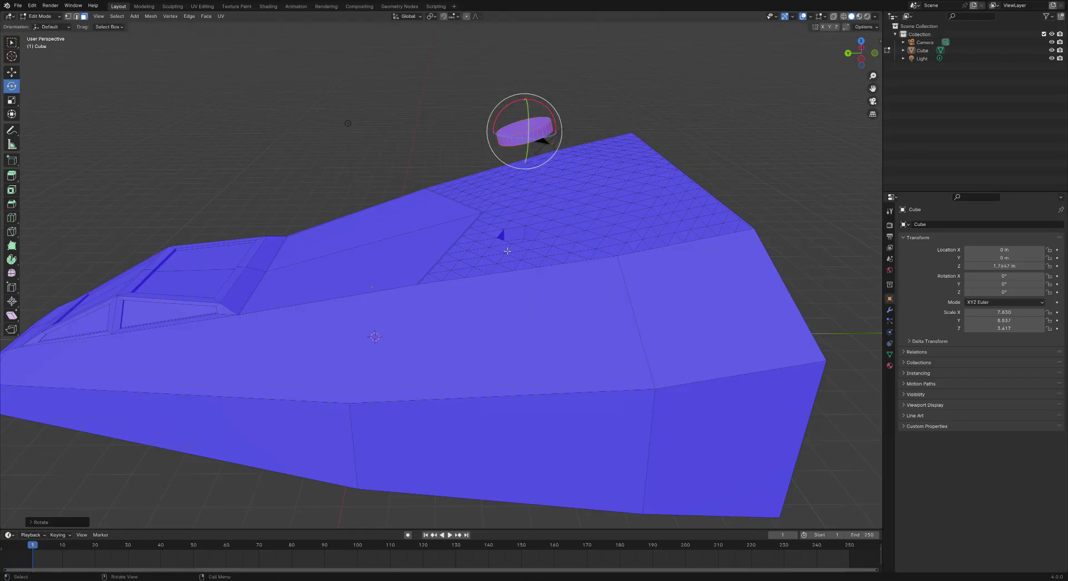
pyautogui.click(12, 72)
pyautogui.moveTo(526, 99); pyautogui.dragTo(524, 176)
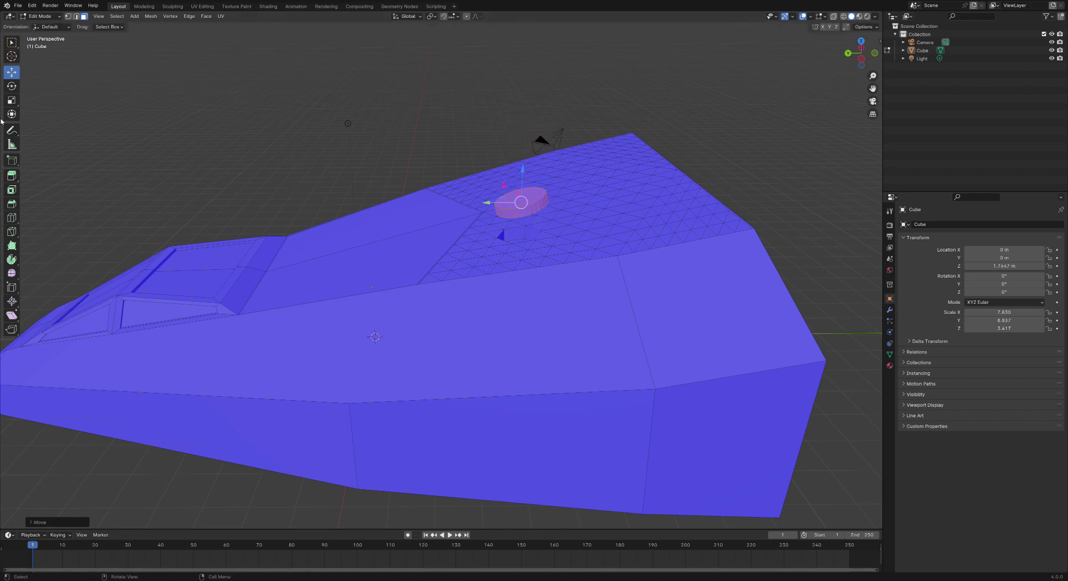
# Fine-tune the disc's tilt to the sloped surface and lower it about 0.95 m onto the hexagonal recess.
pyautogui.click(12, 85)
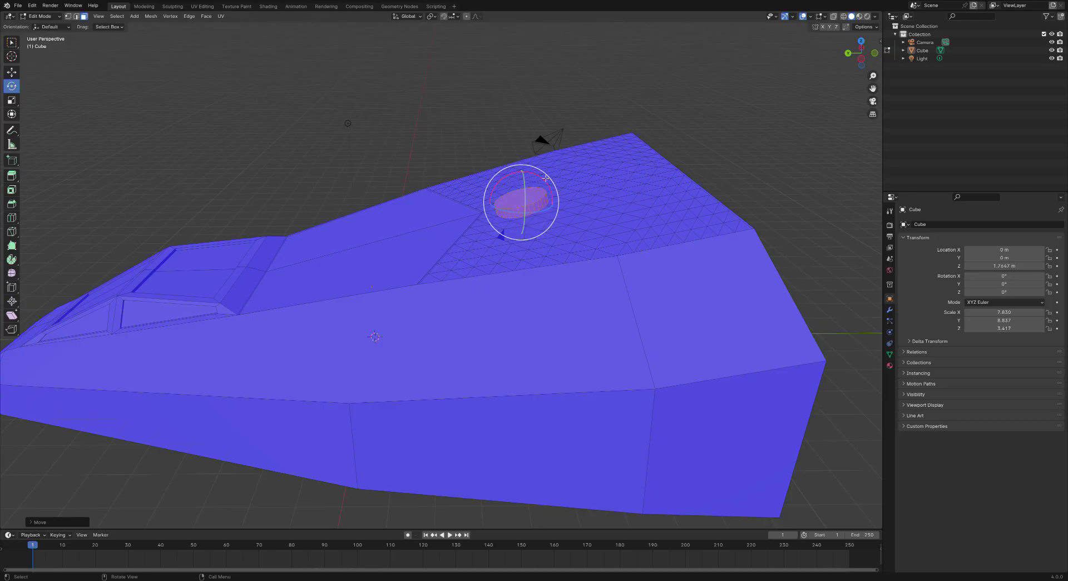
pyautogui.moveTo(536, 174); pyautogui.dragTo(538, 177)
pyautogui.click(12, 74)
pyautogui.moveTo(523, 168); pyautogui.dragTo(523, 210)
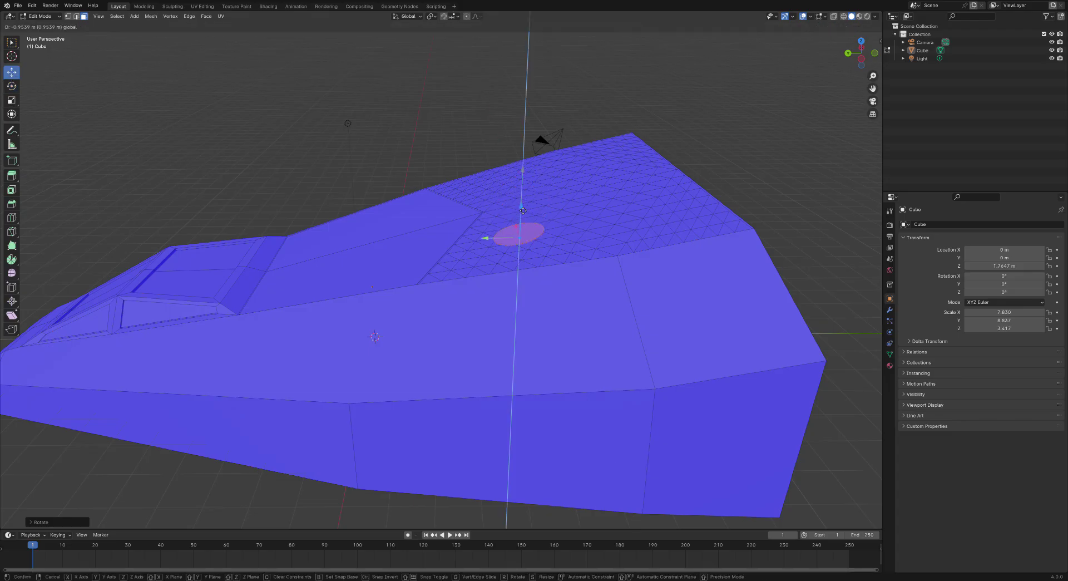
pyautogui.moveTo(523, 210); pyautogui.dragTo(523, 210)
# Select only the top face of the disc on the hull's rear grid.
pyautogui.moveTo(525, 212); pyautogui.dragTo(640, 284, button='middle')
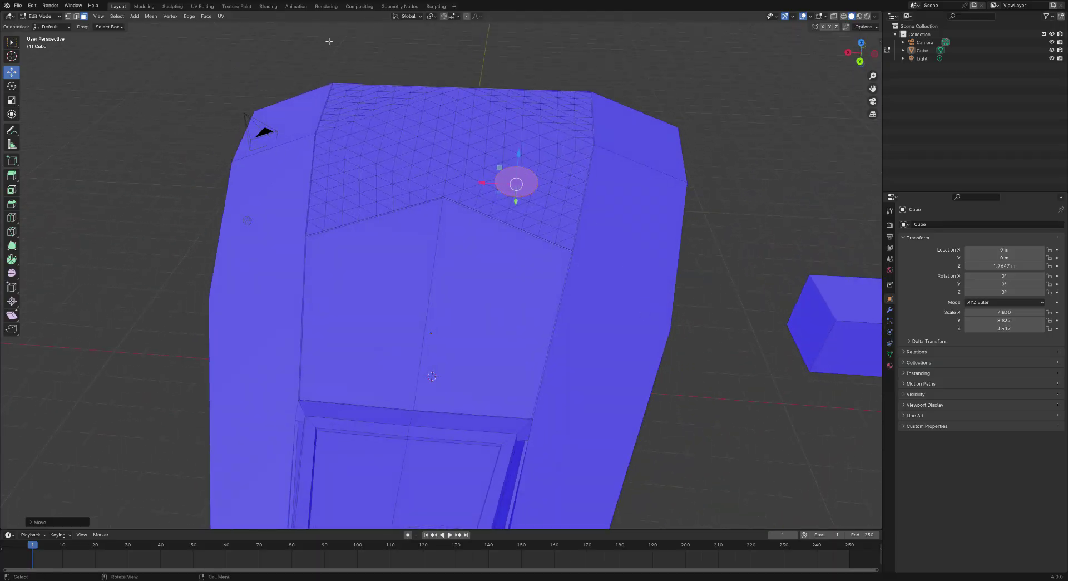
pyautogui.scroll(4, 572, 123)
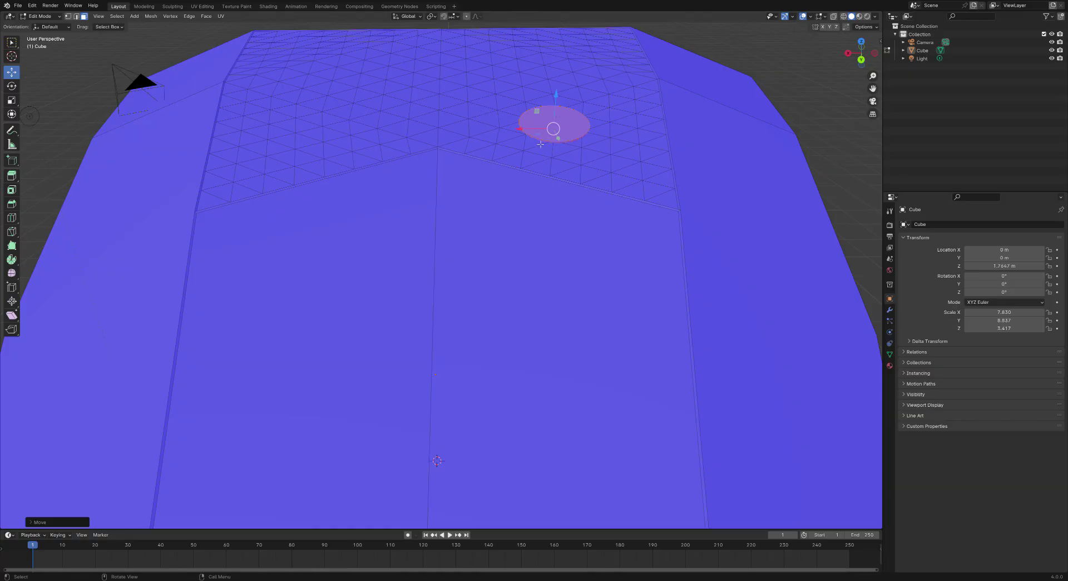
pyautogui.click(76, 17)
pyautogui.click(519, 128)
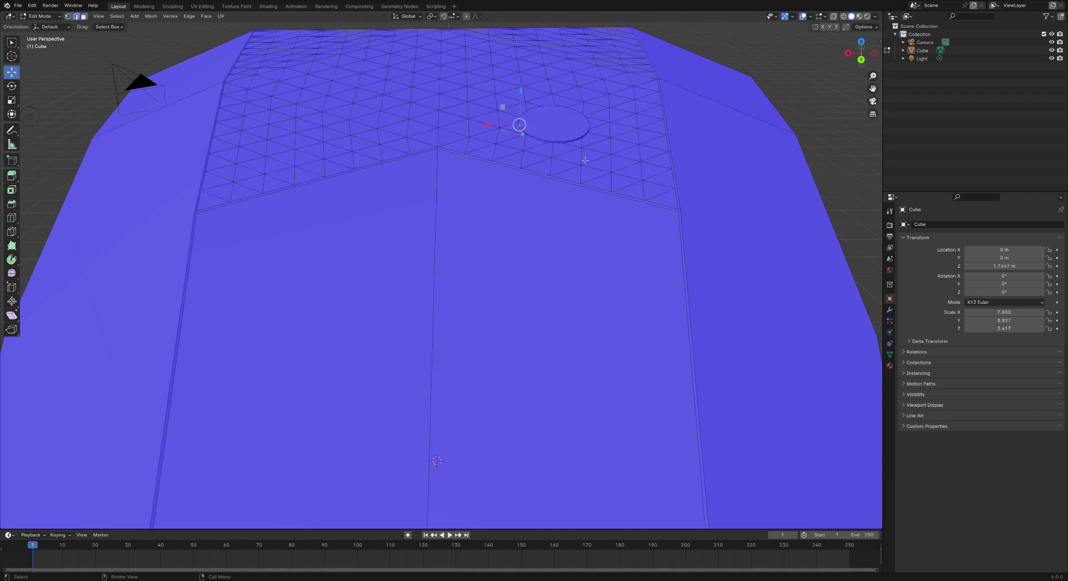
pyautogui.click(84, 16)
pyautogui.click(556, 127)
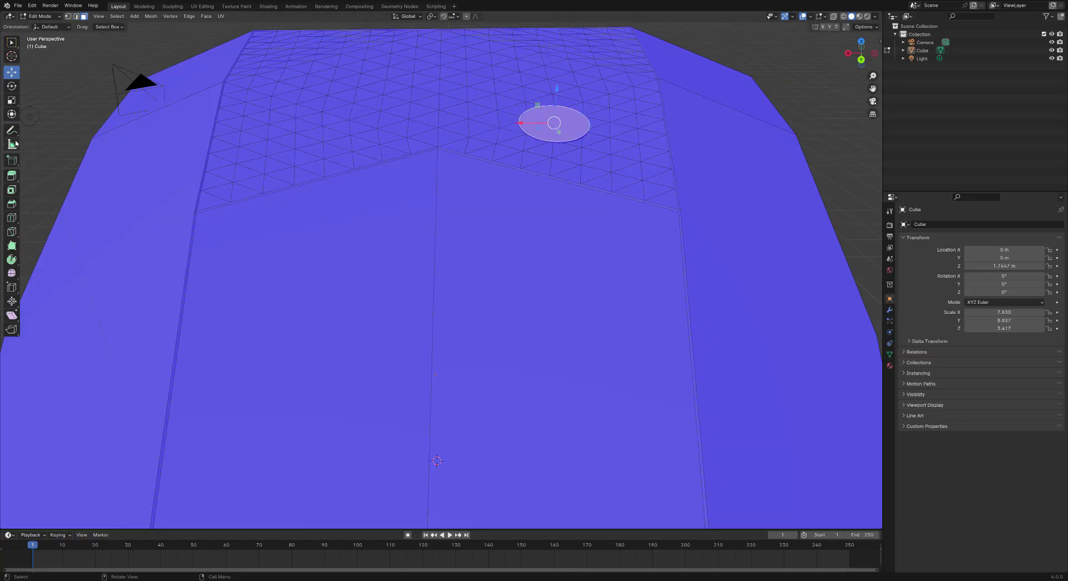
# Try a narrow inset on the disc's top face with the inner face lowered along the Z axis.
pyautogui.click(11, 190)
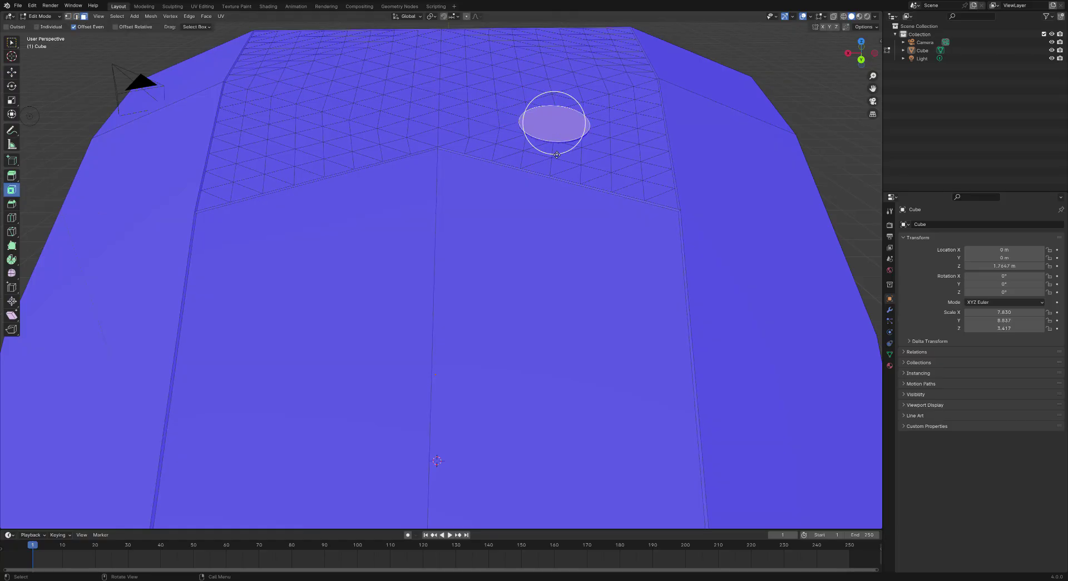
pyautogui.moveTo(576, 117); pyautogui.dragTo(571, 123)
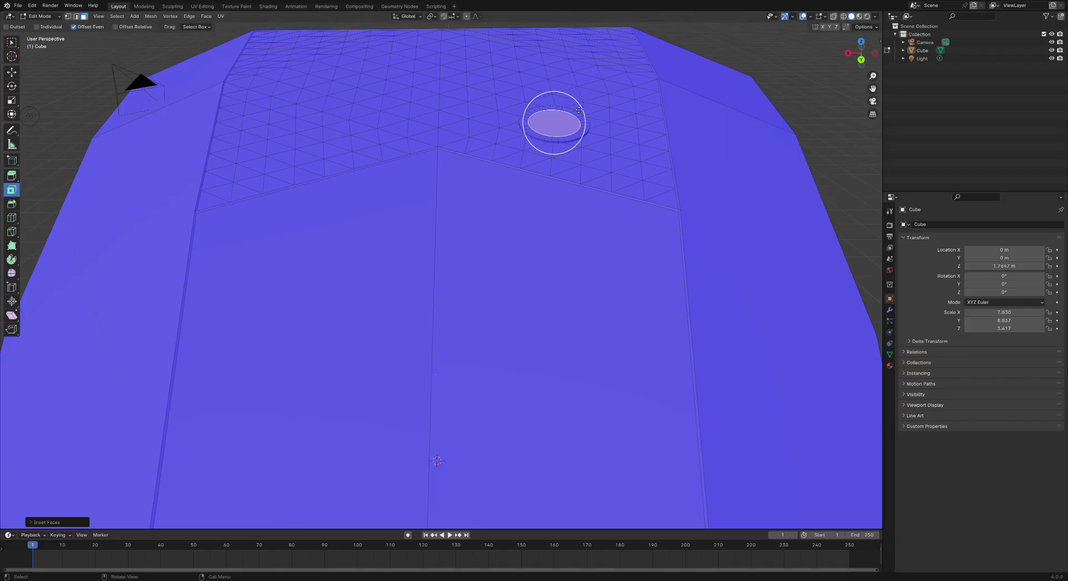
pyautogui.click(11, 72)
pyautogui.moveTo(556, 89); pyautogui.dragTo(556, 114)
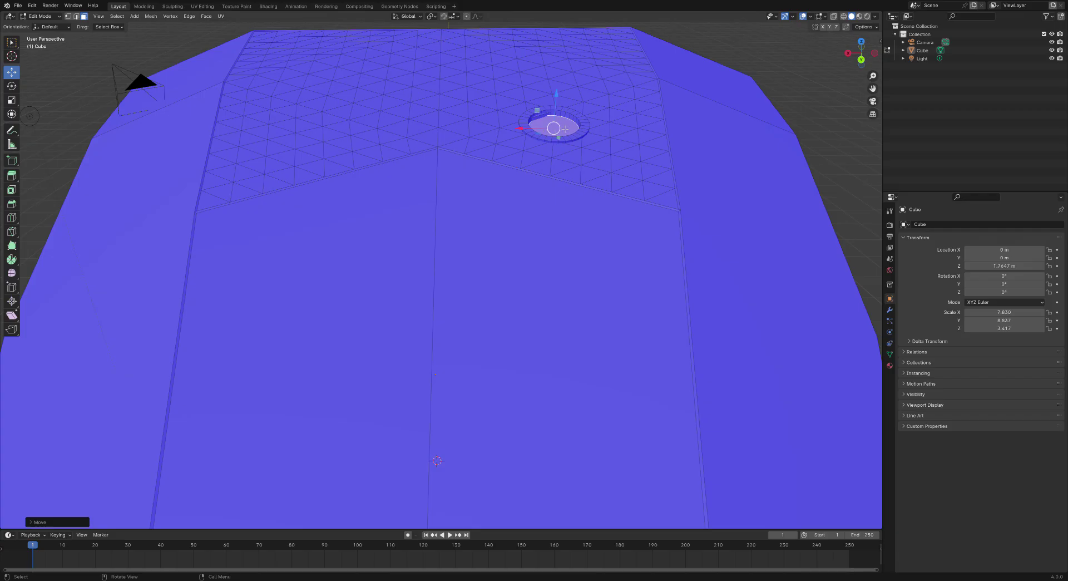
pyautogui.hotkey('ctrl', 'z')
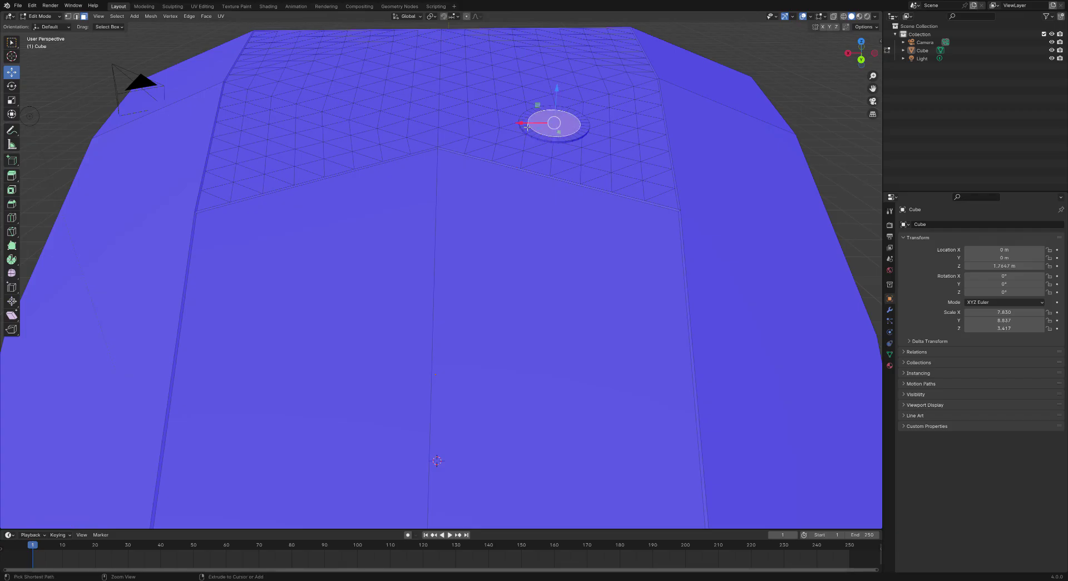
pyautogui.hotkey('ctrl', 'z')
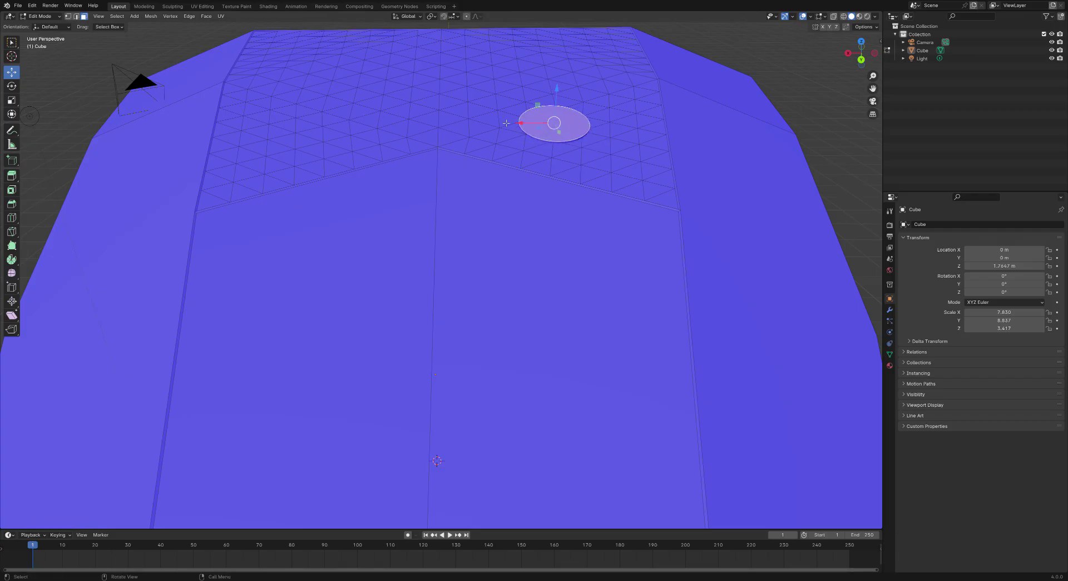
# Inset the disc's top face with a wider rim and lower the inner face along the Z axis into a round hole.
pyautogui.click(11, 190)
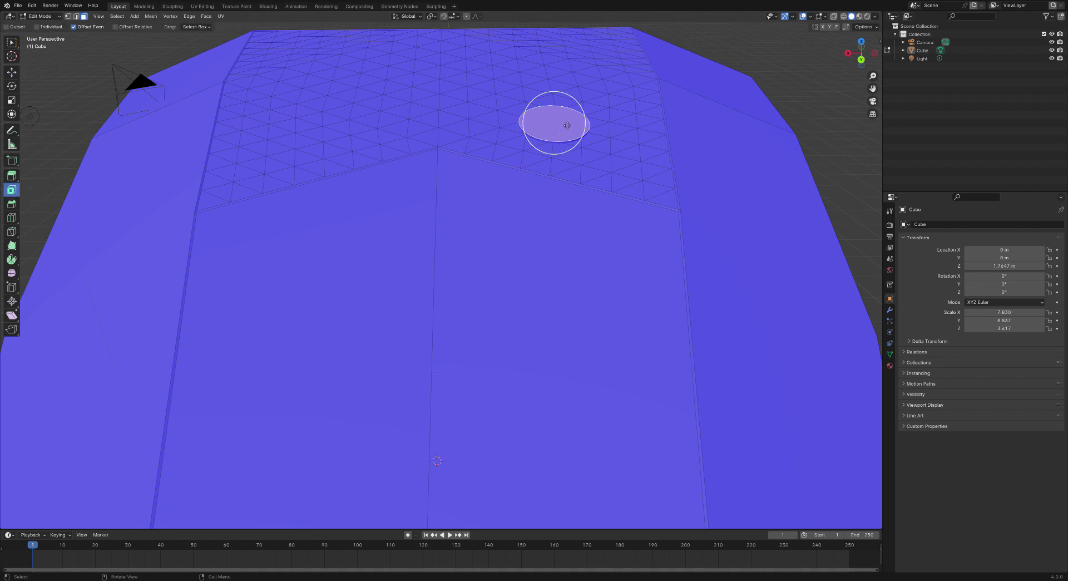
pyautogui.moveTo(575, 114); pyautogui.dragTo(562, 123)
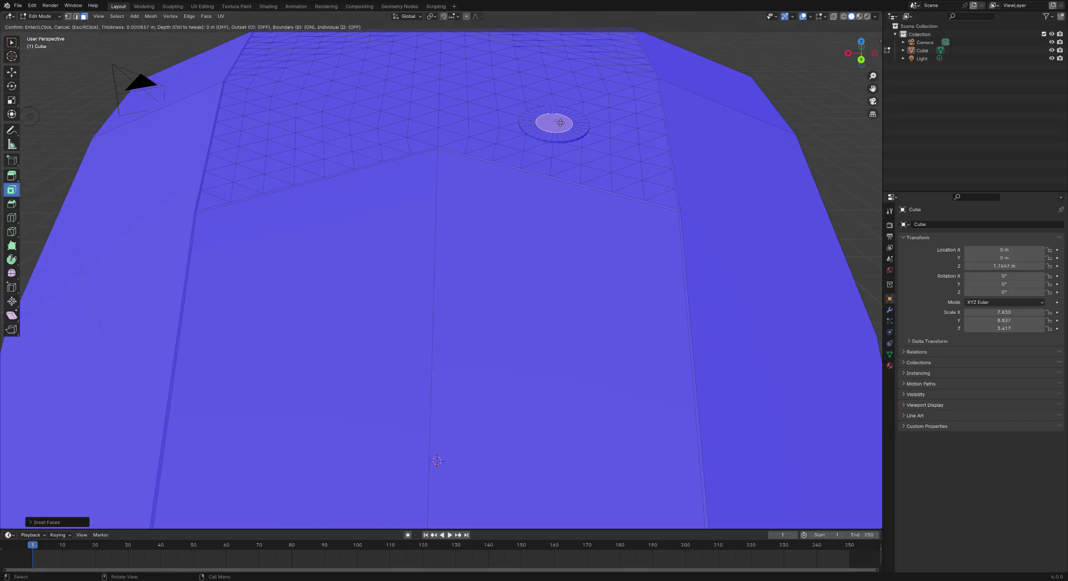
pyautogui.click(12, 74)
pyautogui.moveTo(557, 93); pyautogui.dragTo(557, 102)
pyautogui.scroll(3, 607, 113)
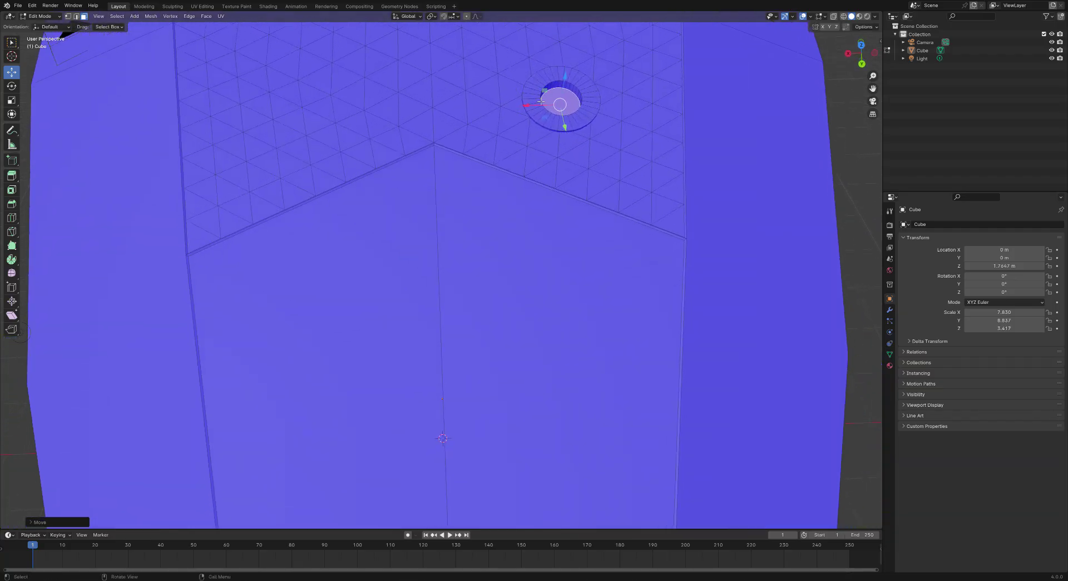
pyautogui.moveTo(551, 120); pyautogui.dragTo(542, 143, button='middle')
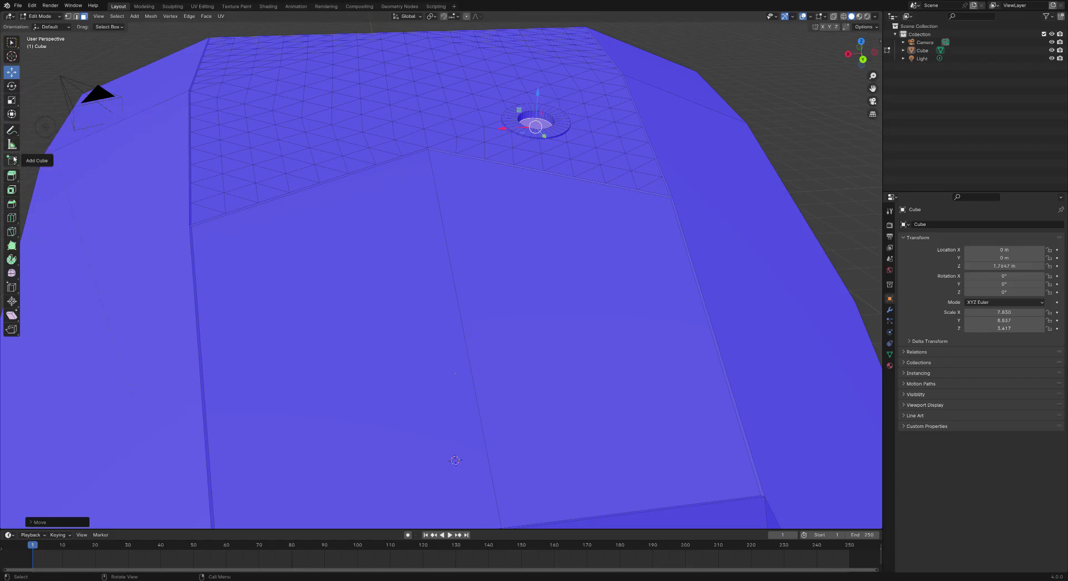
# Switch to edge selection and try to select the disc's outer rim as a shortest path between two points.
pyautogui.click(77, 17)
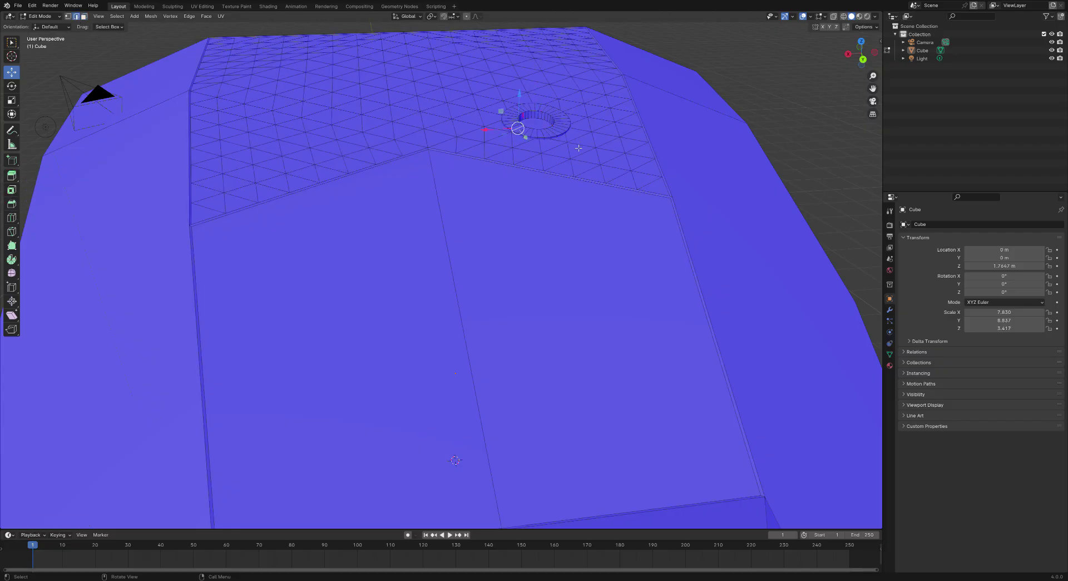
pyautogui.scroll(4, 552, 135)
pyautogui.keyDown('shift'); pyautogui.moveTo(641, 107); pyautogui.dragTo(476, 285, button='middle'); pyautogui.keyUp('shift')
pyautogui.scroll(5, 474, 307)
pyautogui.press('shift')
pyautogui.keyDown('shift'); pyautogui.moveTo(292, 404); pyautogui.dragTo(441, 374, button='middle'); pyautogui.keyUp('shift')
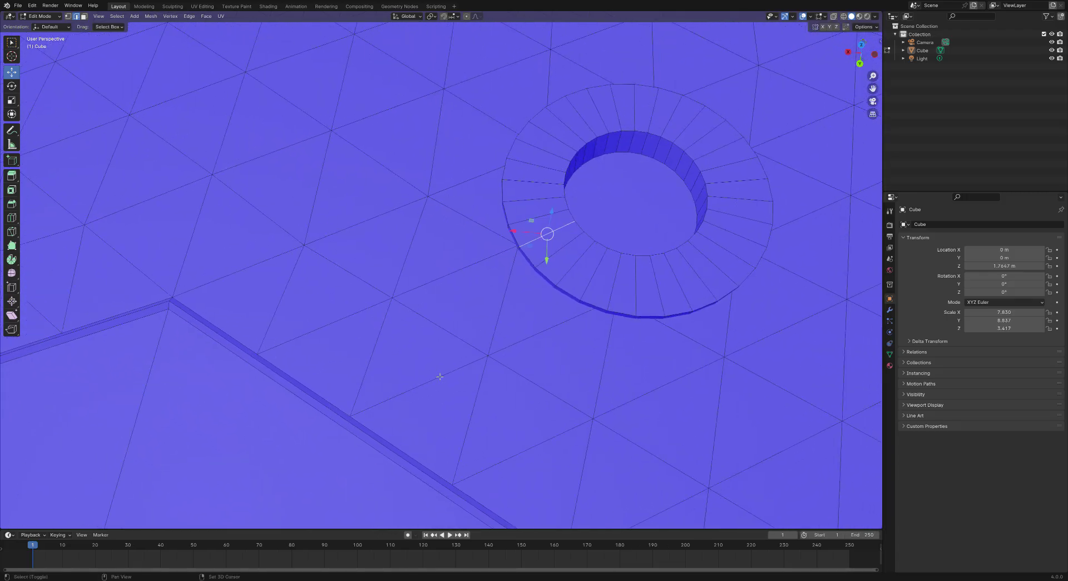
pyautogui.click(550, 279)
pyautogui.keyDown('ctrl'); pyautogui.click(740, 131); pyautogui.keyUp('ctrl')
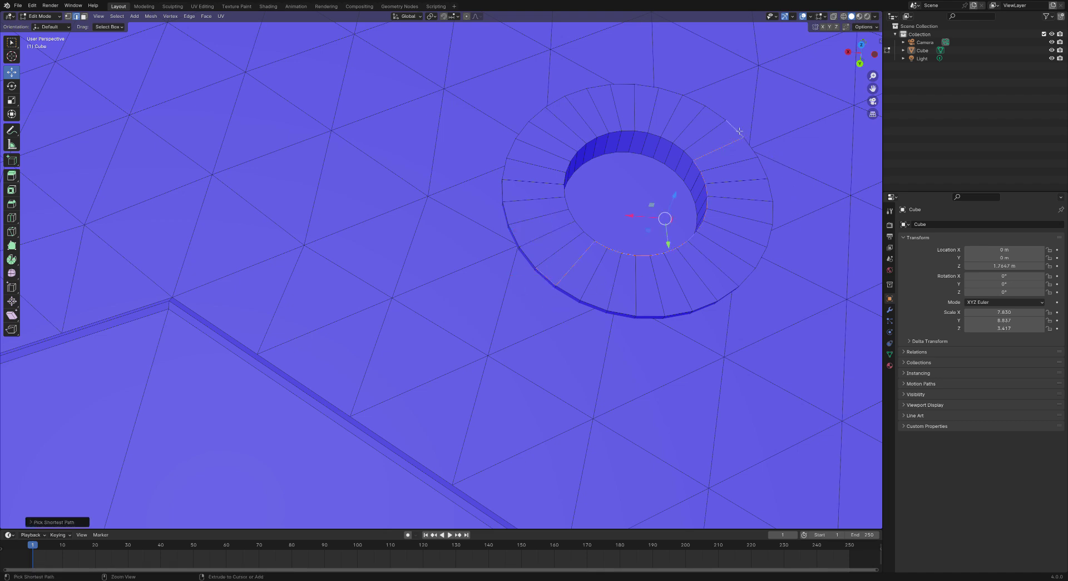
# Select the disc's complete outer rim by chaining shortest edge paths around its circumference.
pyautogui.click(548, 278)
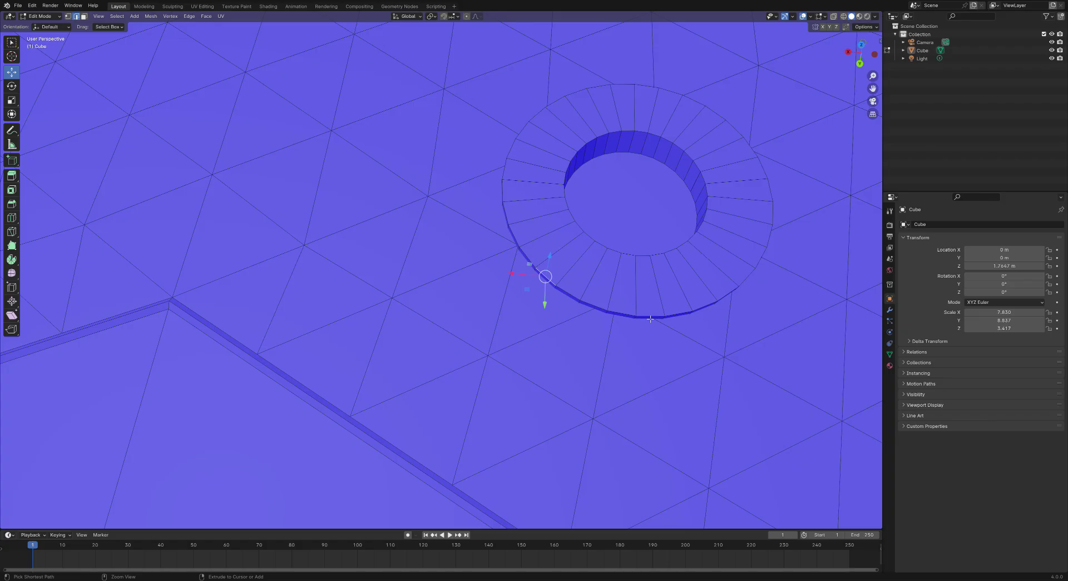
pyautogui.keyDown('ctrl'); pyautogui.click(721, 305); pyautogui.keyUp('ctrl')
pyautogui.keyDown('ctrl'); pyautogui.click(761, 276); pyautogui.keyUp('ctrl')
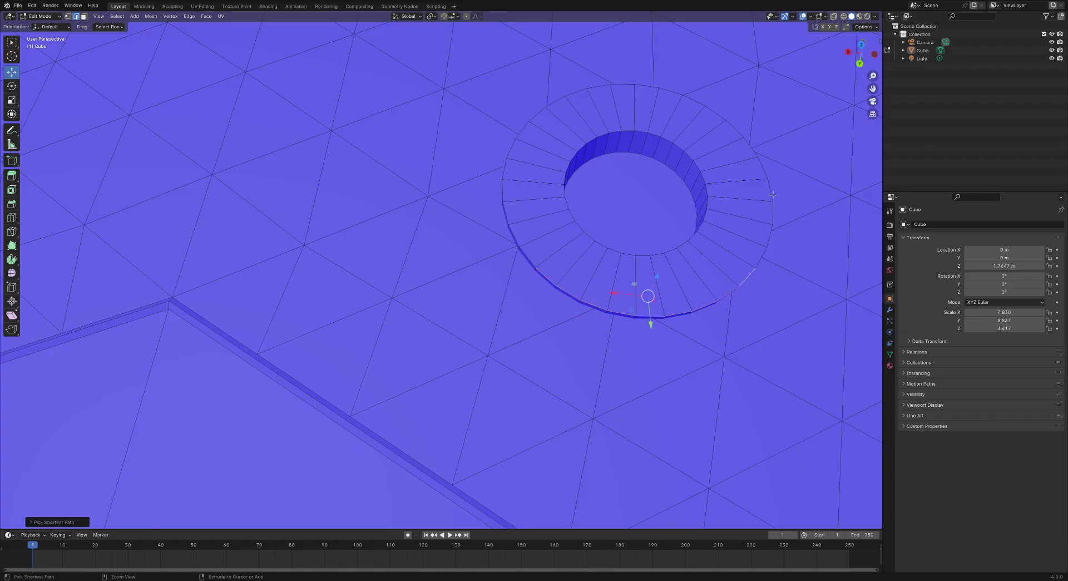
pyautogui.keyDown('ctrl'); pyautogui.click(767, 173); pyautogui.keyUp('ctrl')
pyautogui.keyDown('ctrl'); pyautogui.click(698, 104); pyautogui.keyUp('ctrl')
pyautogui.keyDown('ctrl'); pyautogui.click(615, 87); pyautogui.keyUp('ctrl')
pyautogui.keyDown('ctrl'); pyautogui.click(580, 97); pyautogui.keyUp('ctrl')
pyautogui.keyDown('ctrl'); pyautogui.click(514, 159); pyautogui.keyUp('ctrl')
pyautogui.keyDown('ctrl'); pyautogui.click(518, 235); pyautogui.keyUp('ctrl')
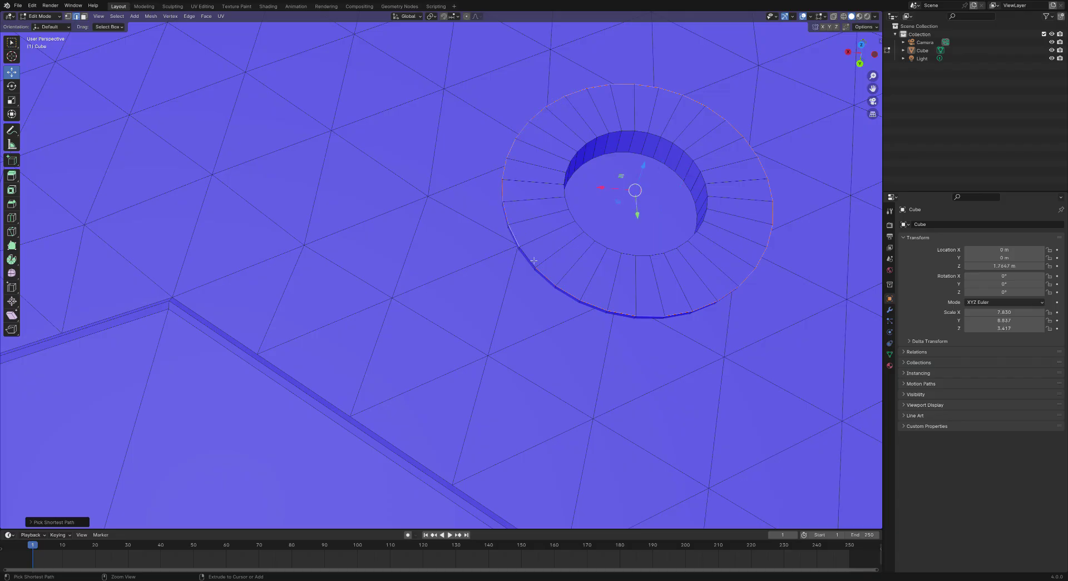
# Bevel the disc's outer rim outward with one segment, and clear the rim selection.
pyautogui.click(11, 190)
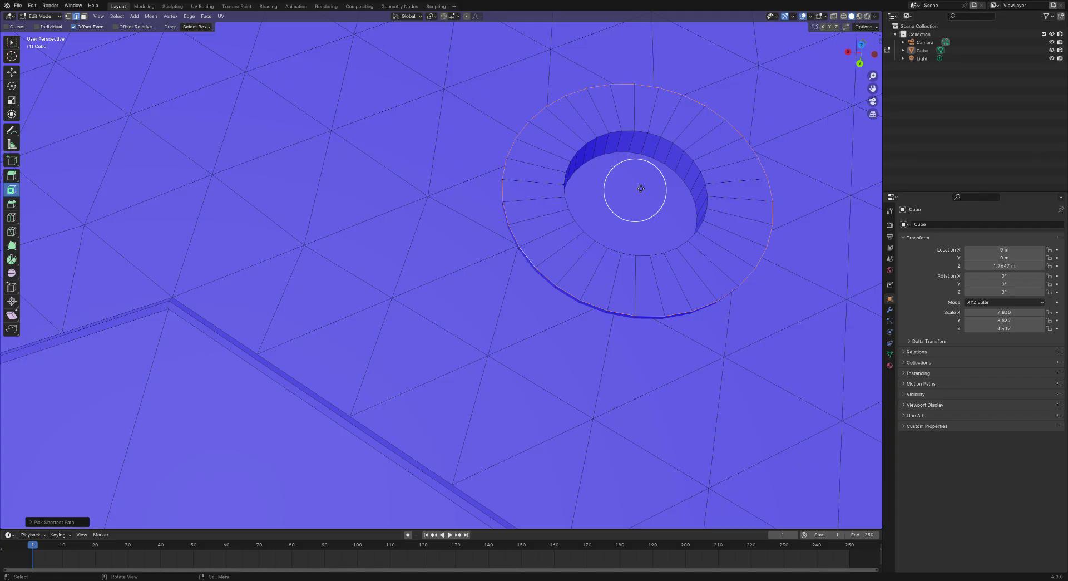
pyautogui.click(11, 204)
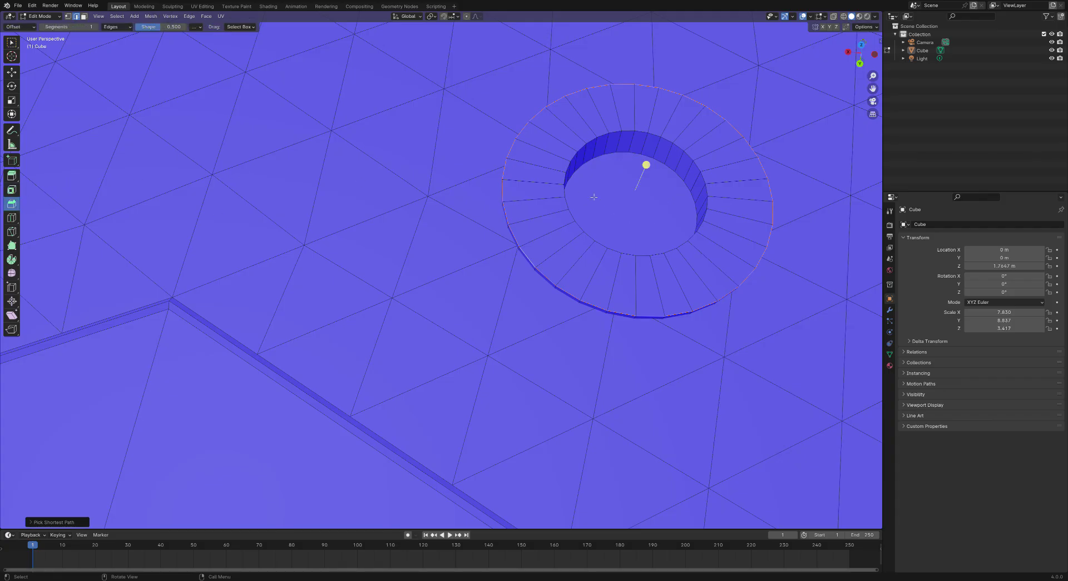
pyautogui.moveTo(652, 168); pyautogui.dragTo(675, 155)
pyautogui.scroll(-6, 785, 187)
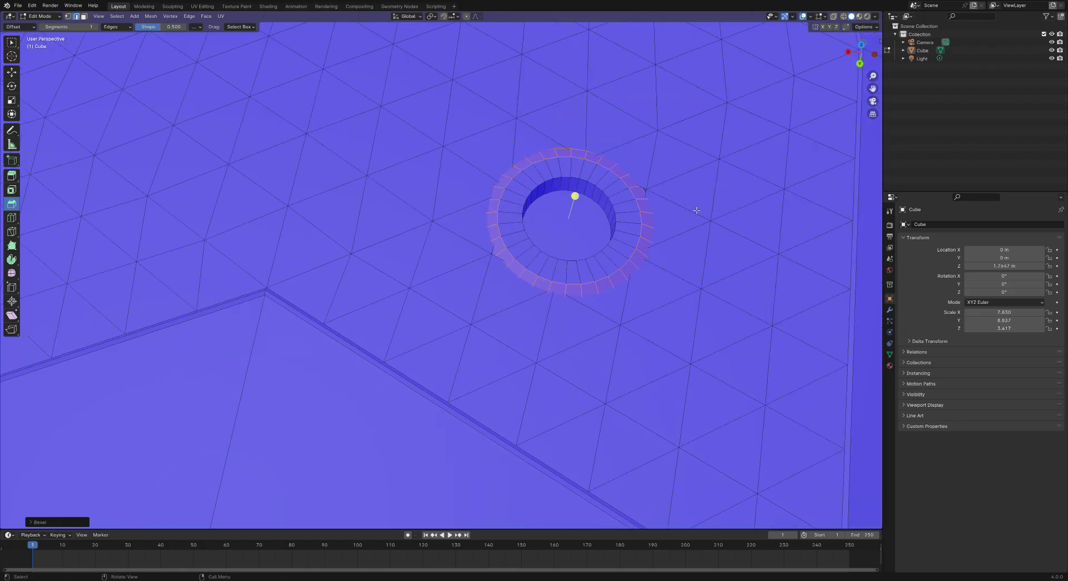
pyautogui.click(824, 51)
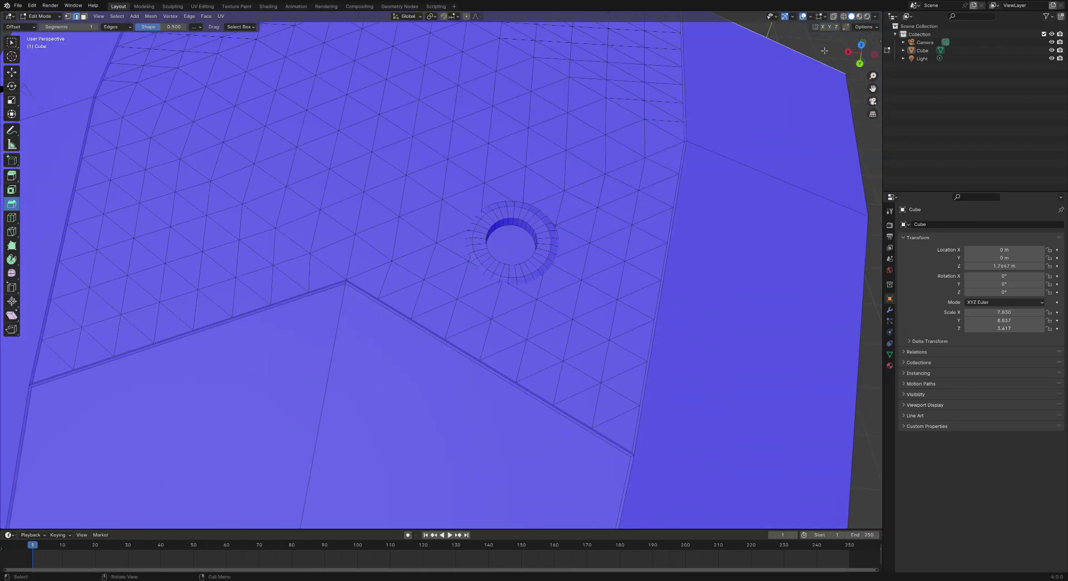
pyautogui.scroll(-5, 589, 249)
pyautogui.moveTo(635, 203); pyautogui.dragTo(466, 173, button='middle')
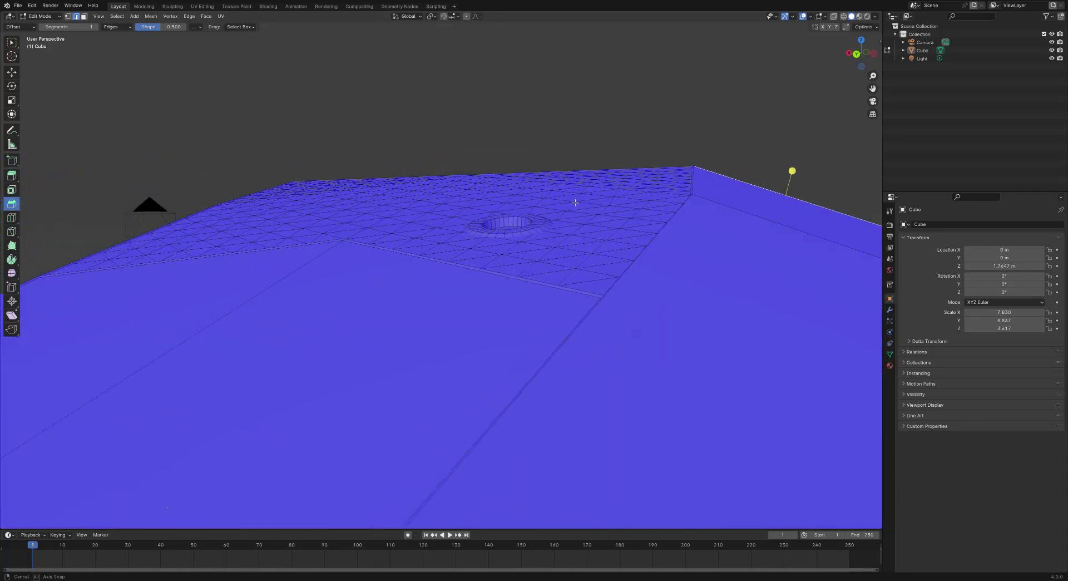
pyautogui.moveTo(591, 268); pyautogui.dragTo(523, 334, button='middle')
pyautogui.click(117, 16)
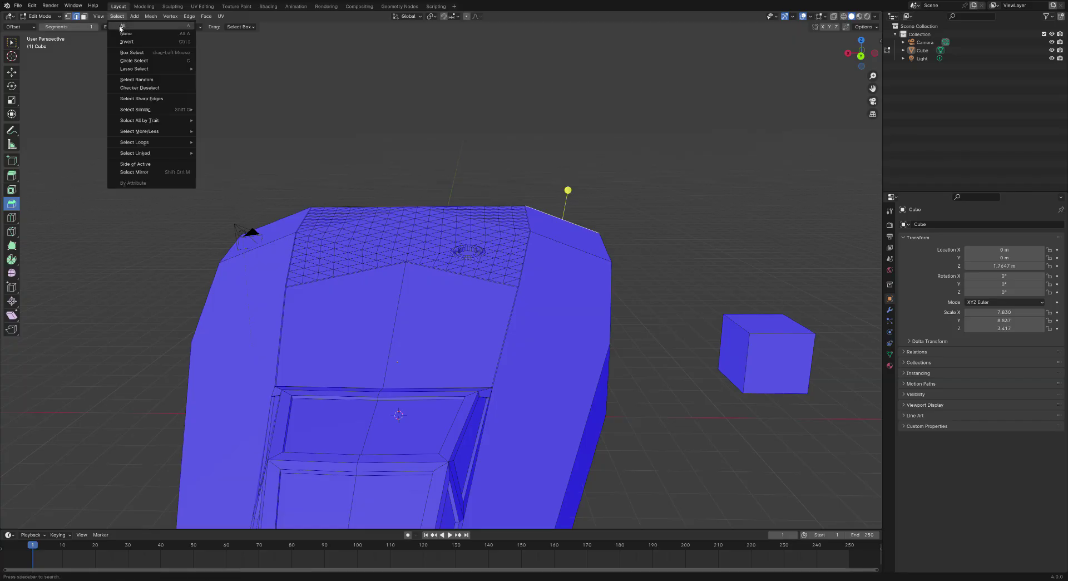
pyautogui.click(119, 26)
pyautogui.click(151, 16)
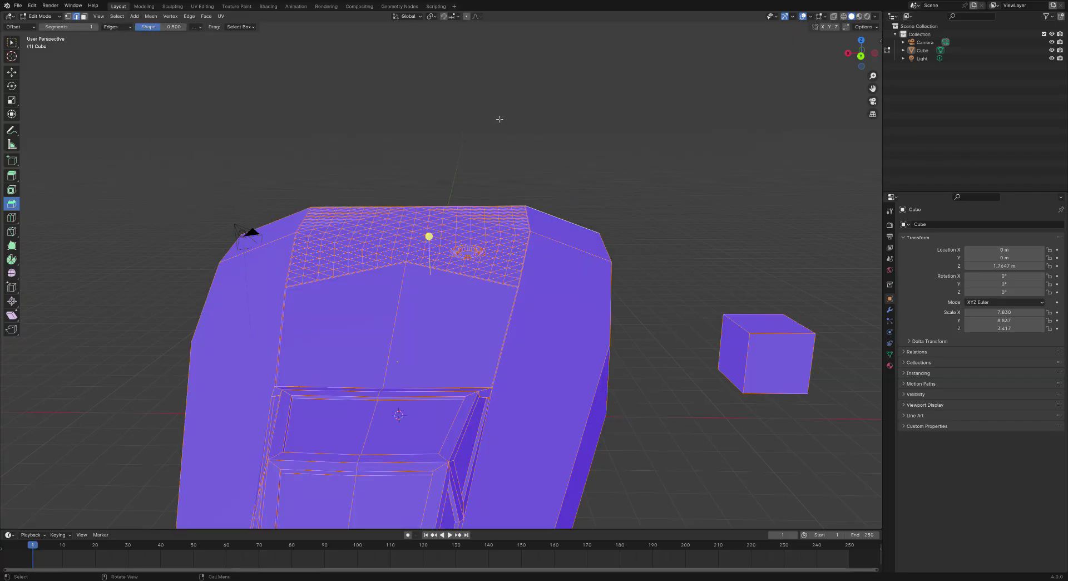
pyautogui.hotkey('alt', 'a')
# Delete the box-selected faces of the stray cube beside the hull and try to delete its remaining faces.
pyautogui.moveTo(690, 241); pyautogui.dragTo(818, 459)
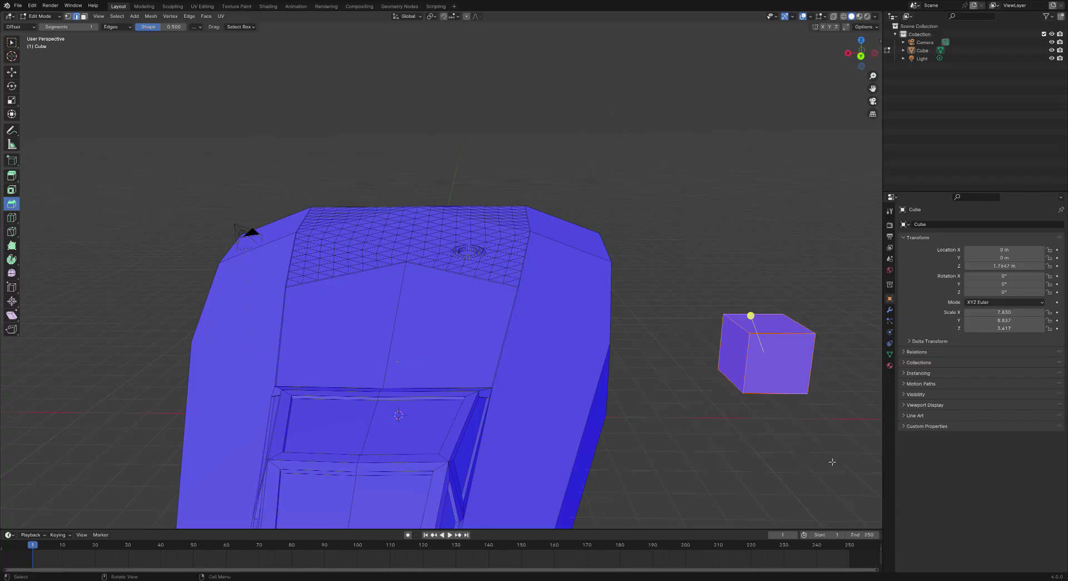
pyautogui.press('x')
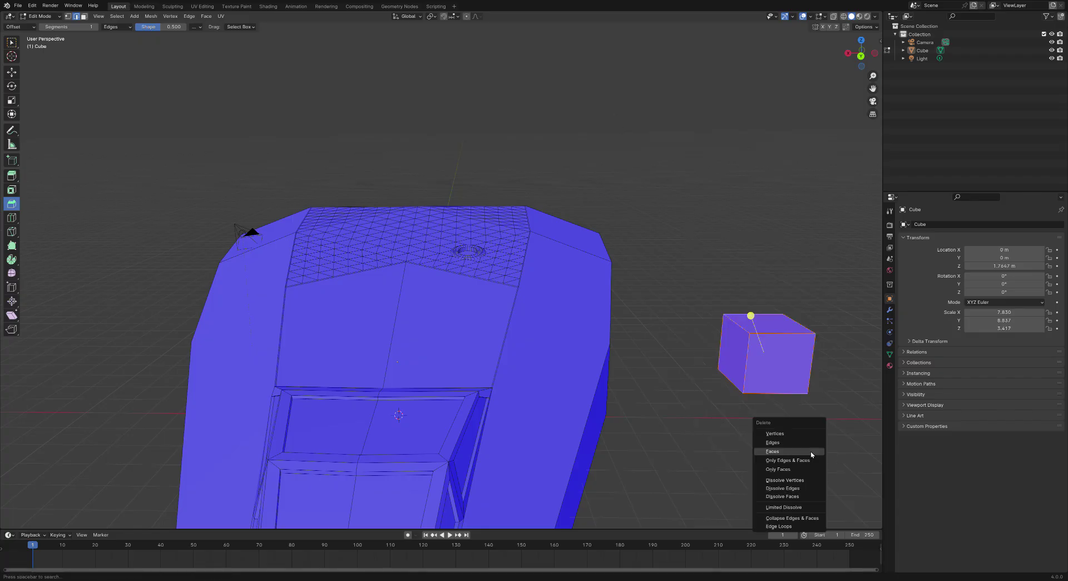
pyautogui.click(785, 452)
pyautogui.moveTo(735, 324); pyautogui.dragTo(818, 425)
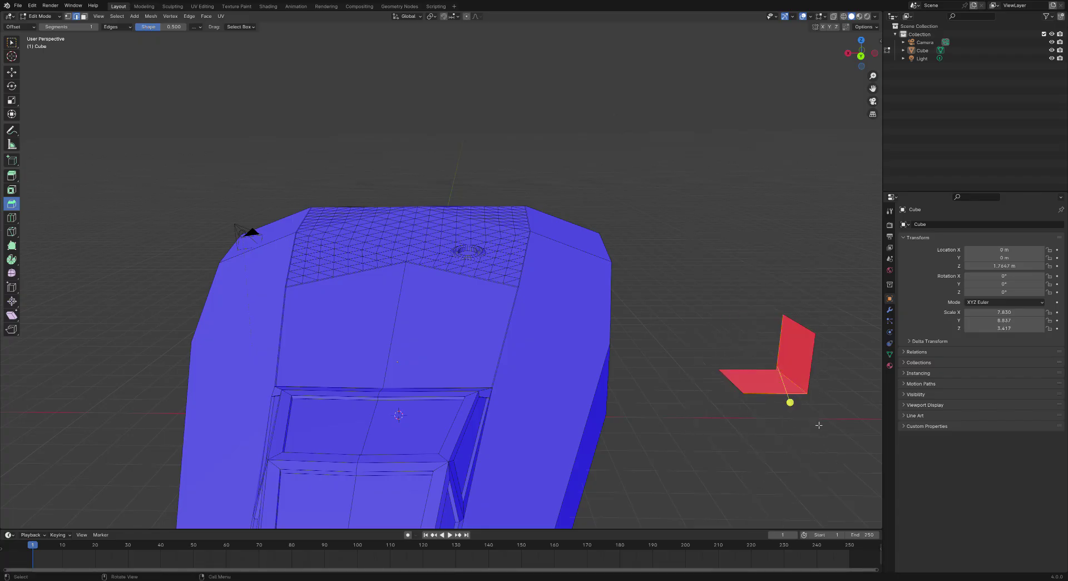
pyautogui.press('x')
pyautogui.click(772, 424)
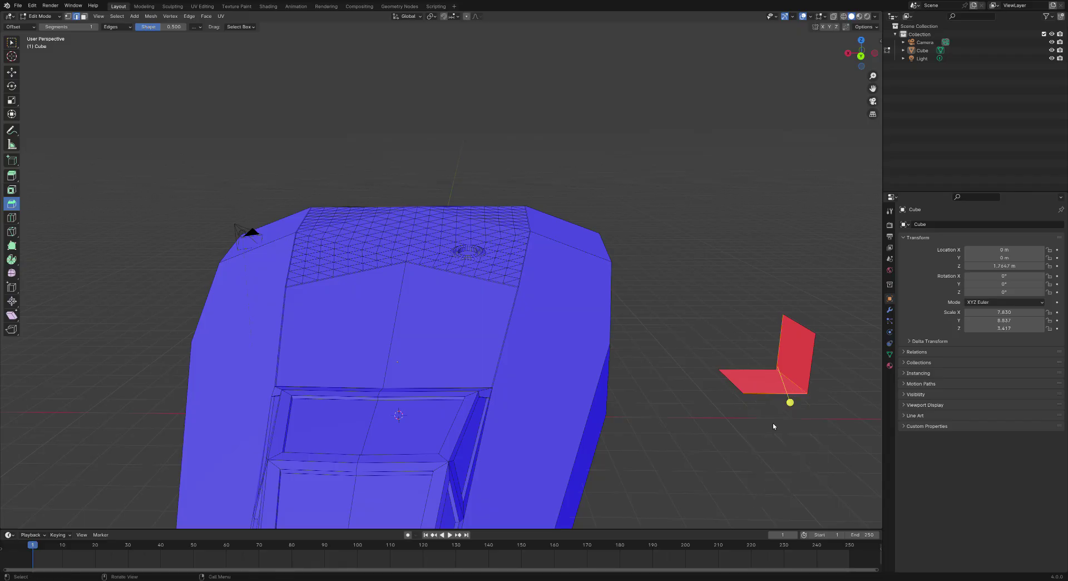
# Select the whole mesh and symmetrize it to mirror the round detail onto the other half of the hull.
pyautogui.click(117, 16)
pyautogui.click(122, 28)
pyautogui.click(155, 18)
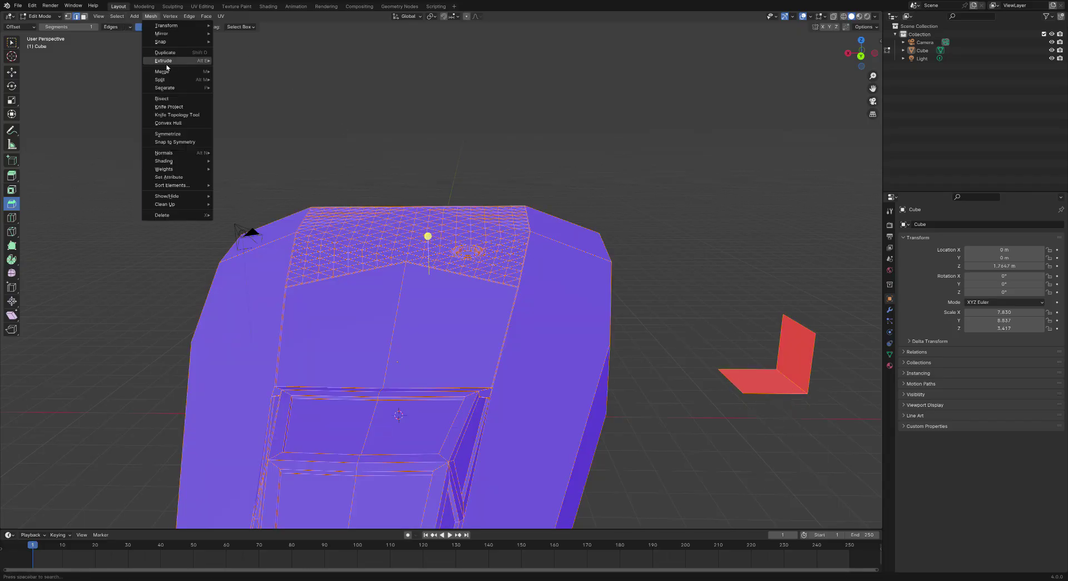
pyautogui.click(170, 138)
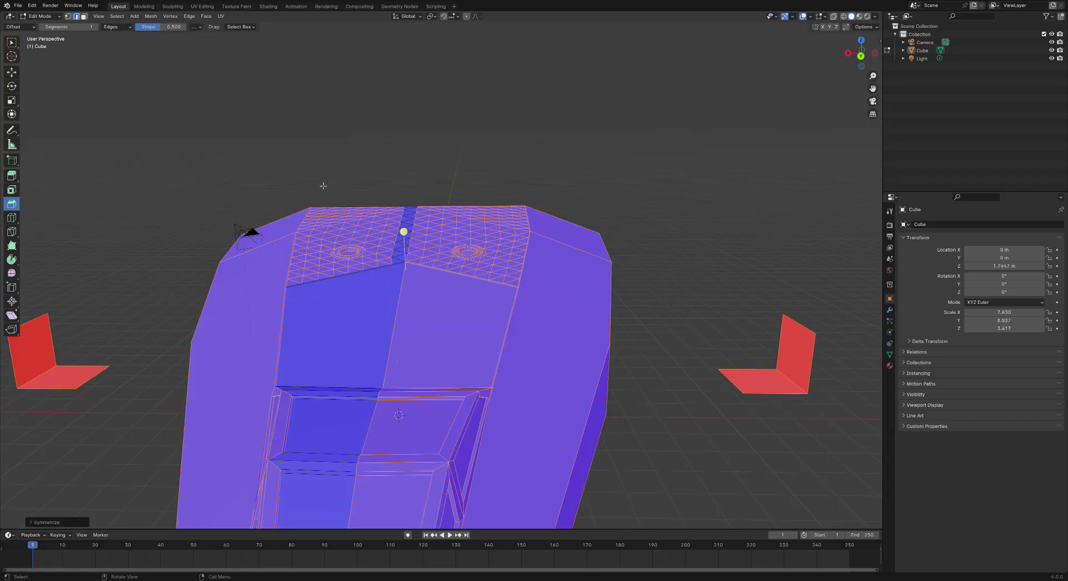
# Delete the leftover stray cube faces and their mirrored copy on both sides of the hull.
pyautogui.scroll(-5, 323, 186)
pyautogui.press('b')
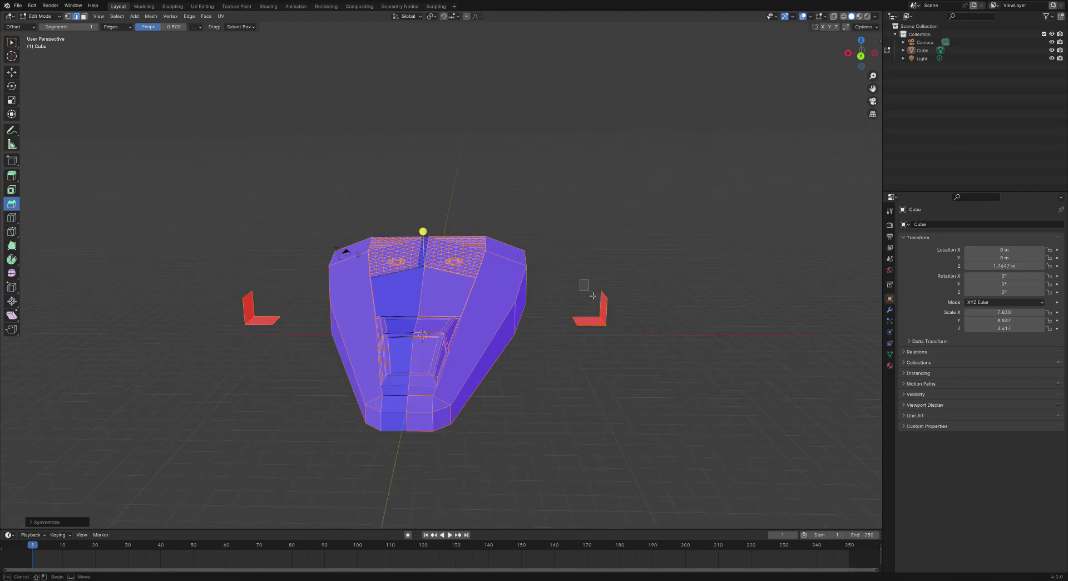
pyautogui.moveTo(593, 295); pyautogui.dragTo(623, 345)
pyautogui.press('x')
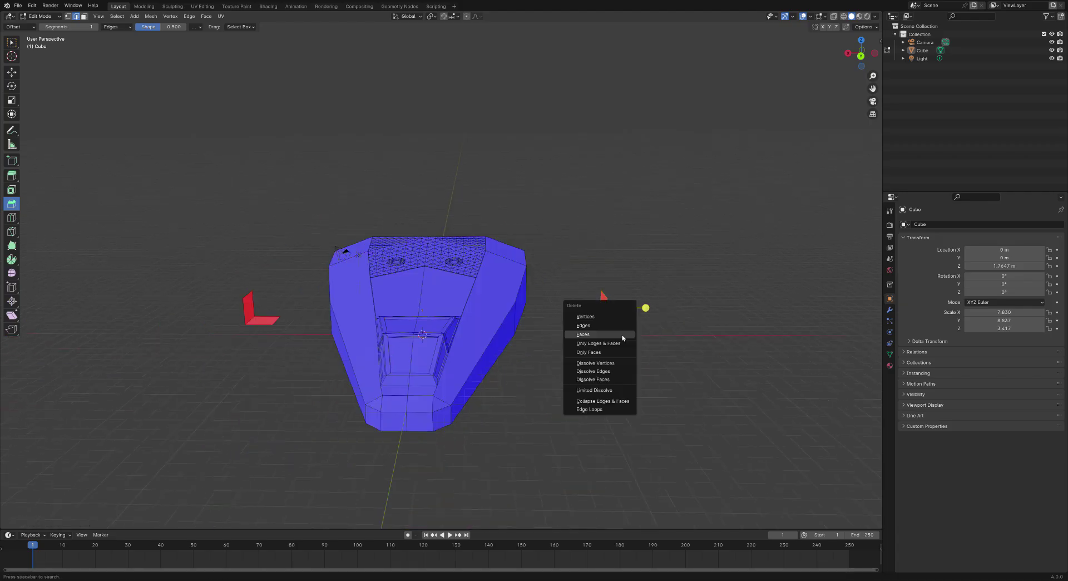
pyautogui.click(588, 340)
pyautogui.click(587, 321)
pyautogui.press('x')
pyautogui.click(591, 357)
pyautogui.moveTo(211, 276); pyautogui.dragTo(291, 365)
pyautogui.press('x')
pyautogui.click(265, 365)
# Select the whole mesh and apply Limited Dissolve to remove the redundant edges of the triangulated rear top.
pyautogui.moveTo(262, 365); pyautogui.dragTo(291, 426, button='middle')
pyautogui.scroll(4, 425, 342)
pyautogui.scroll(2, 424, 342)
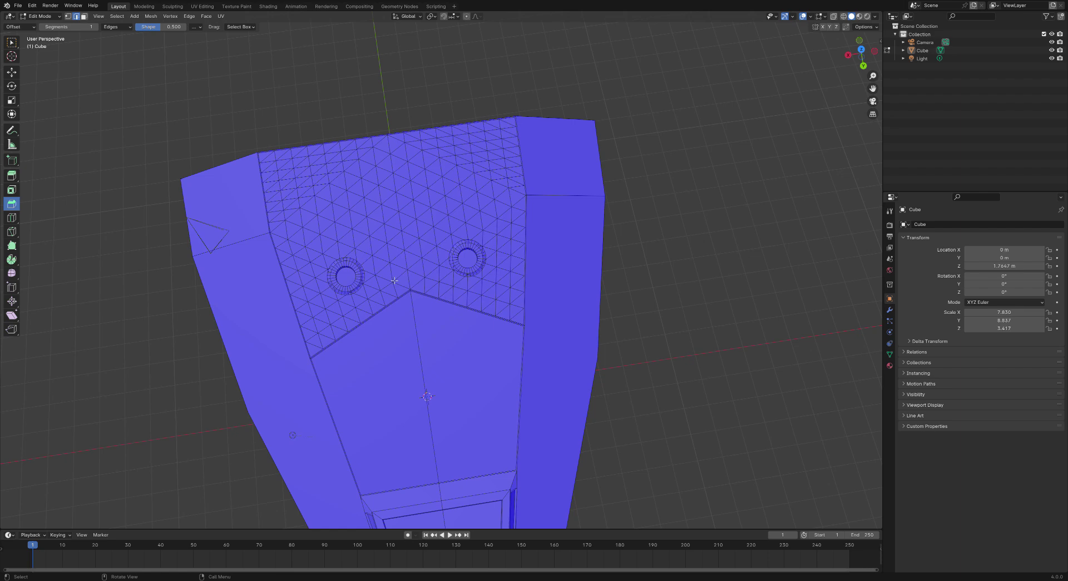
pyautogui.scroll(-4, 720, 389)
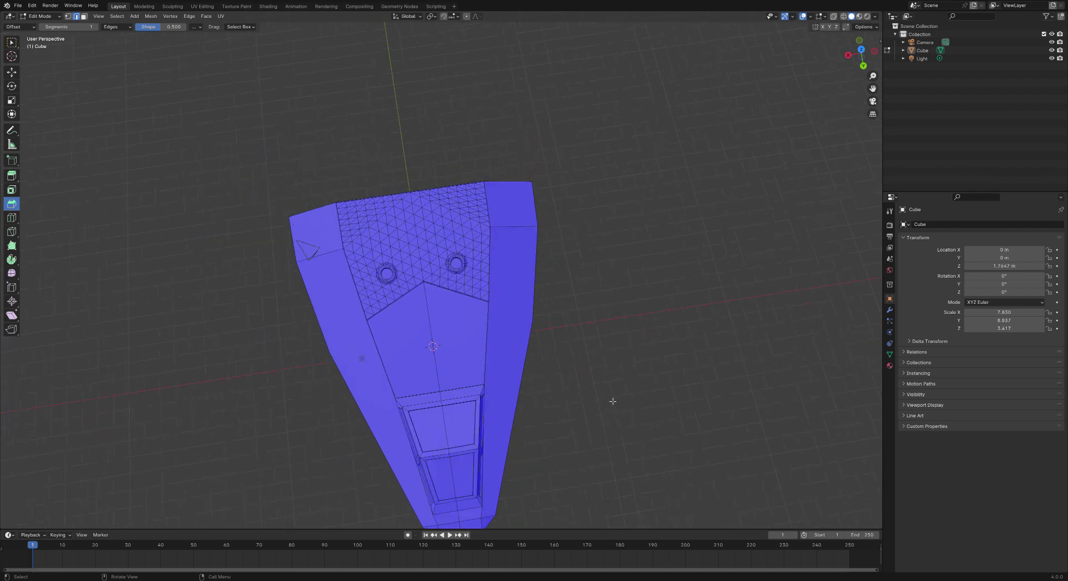
pyautogui.moveTo(608, 398); pyautogui.dragTo(604, 388, button='middle')
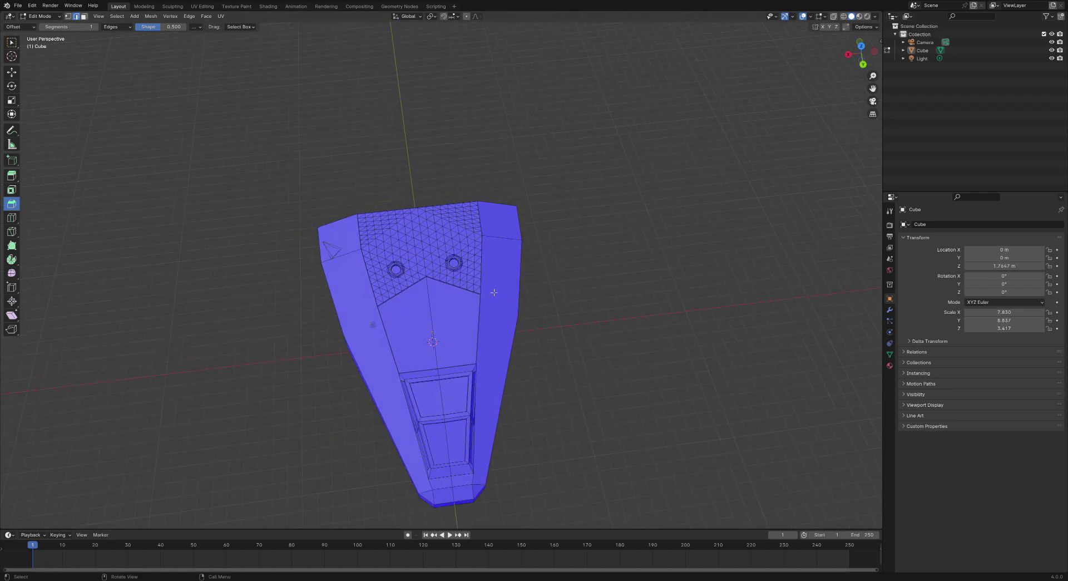
pyautogui.click(117, 16)
pyautogui.click(122, 25)
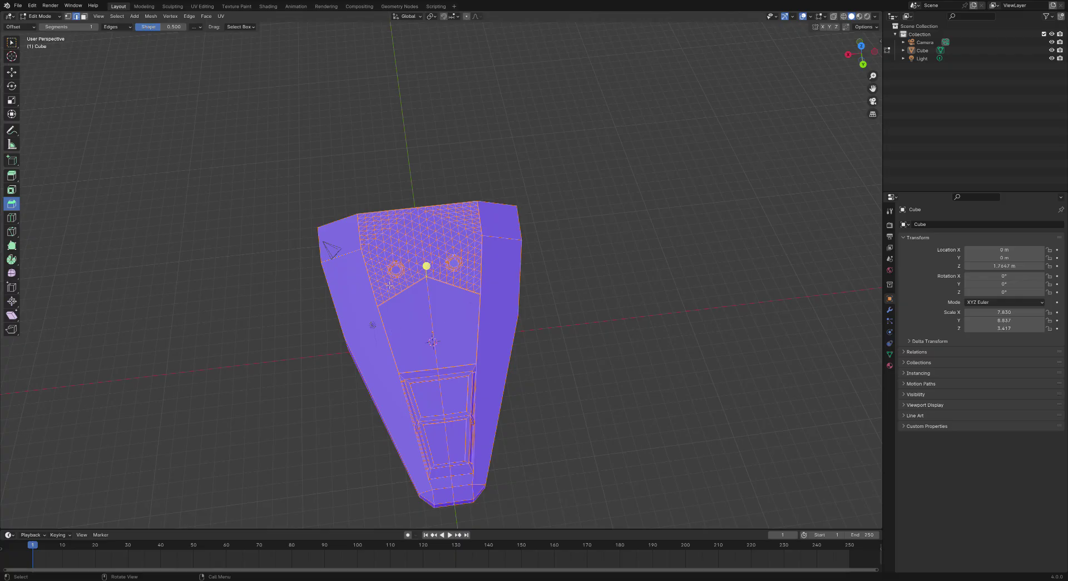
pyautogui.press('x')
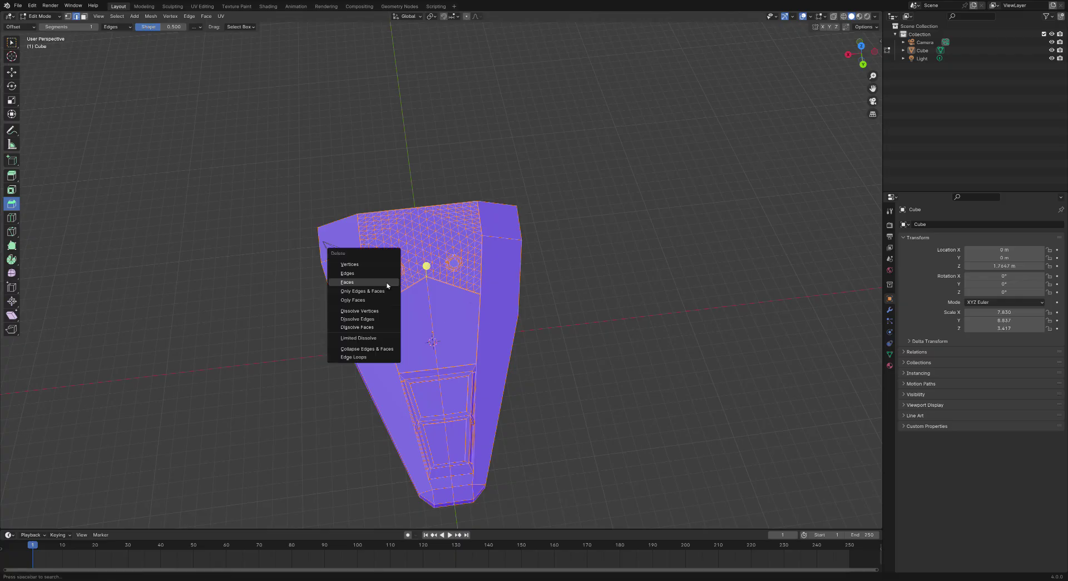
pyautogui.click(360, 338)
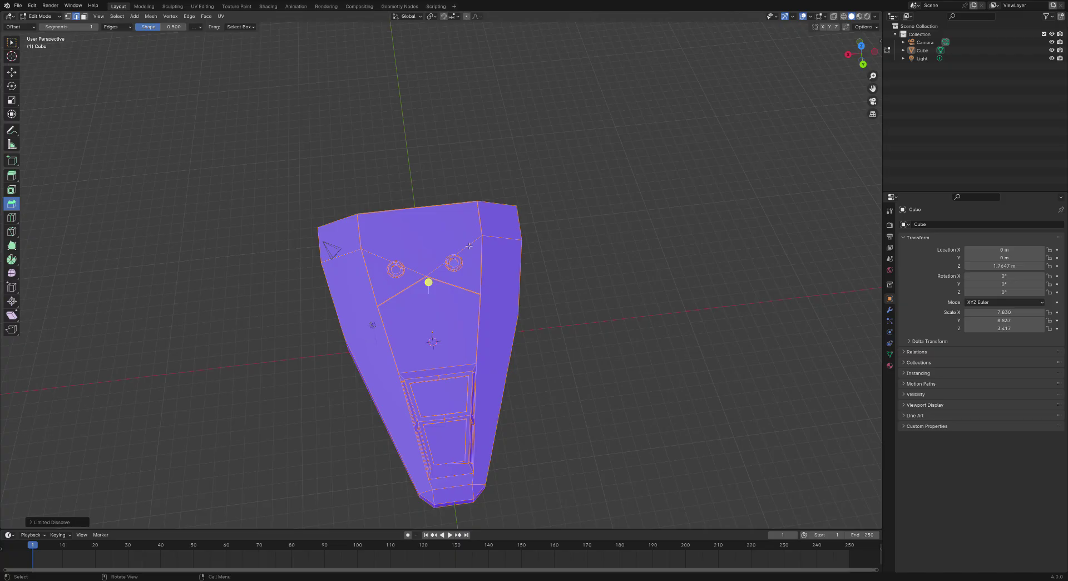
# Examine the hull's surfaces and round details from several sides in Object Mode, and return to Edit Mode.
pyautogui.moveTo(572, 377); pyautogui.dragTo(590, 350, button='middle')
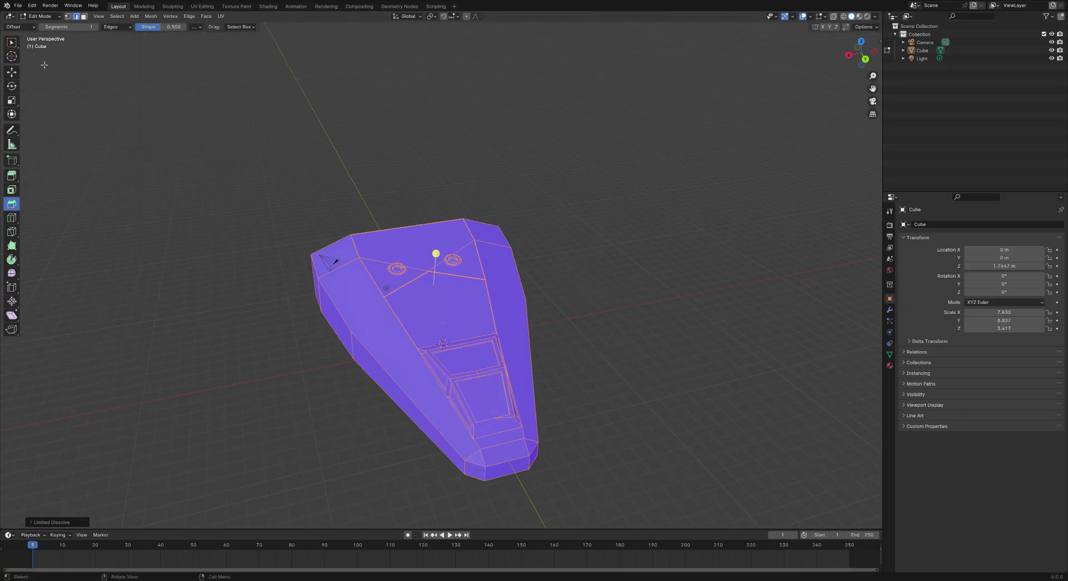
pyautogui.click(40, 16)
pyautogui.click(45, 26)
pyautogui.moveTo(267, 219); pyautogui.dragTo(341, 221, button='middle')
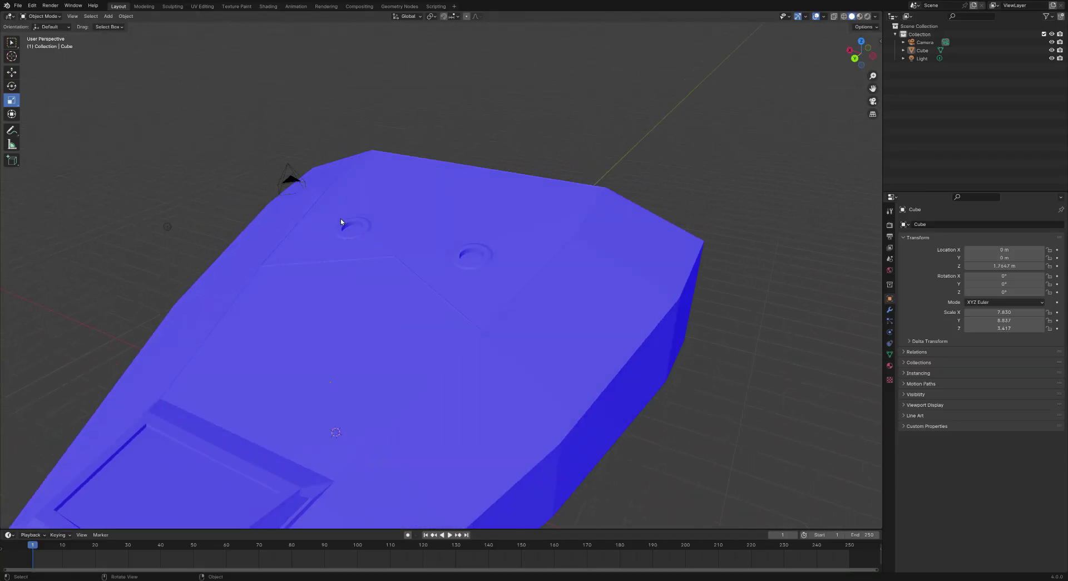
pyautogui.moveTo(339, 321); pyautogui.dragTo(509, 376, button='middle')
pyautogui.scroll(-5, 289, 306)
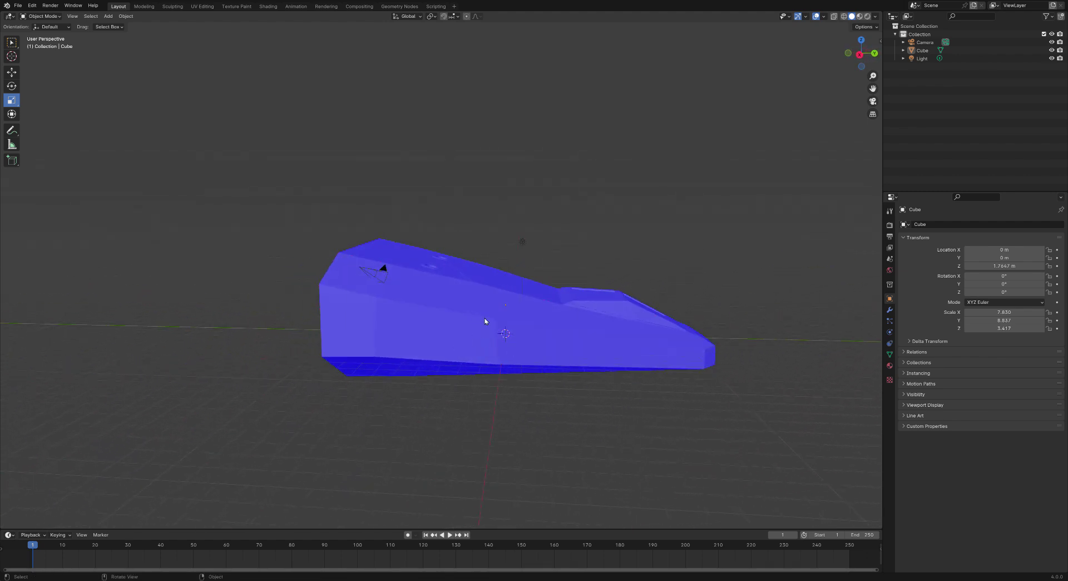
pyautogui.moveTo(512, 402); pyautogui.dragTo(479, 436, button='middle')
pyautogui.click(39, 16)
pyautogui.click(39, 34)
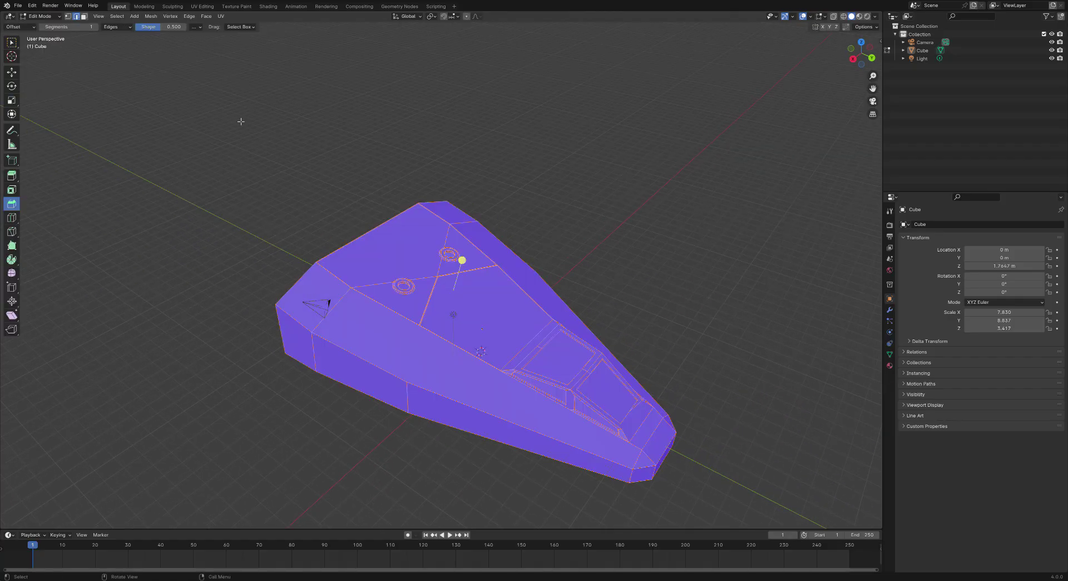
pyautogui.scroll(5, 731, 299)
pyautogui.moveTo(752, 272); pyautogui.dragTo(714, 266, button='middle')
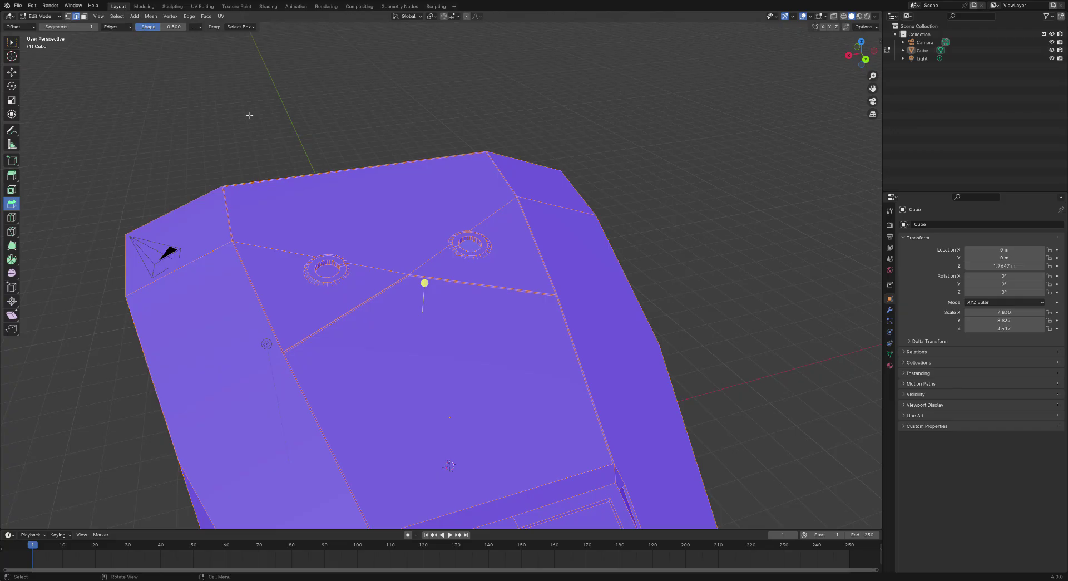
pyautogui.moveTo(363, 172); pyautogui.dragTo(632, 255, button='middle')
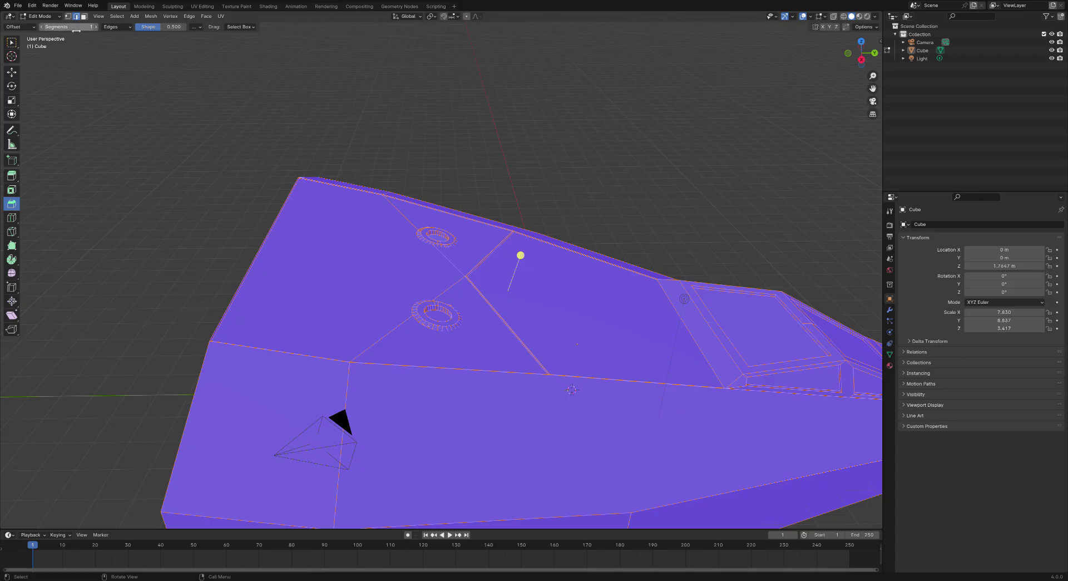
# Try to raise the hull edge directly behind the cockpit slightly with the Move tool.
pyautogui.click(692, 341)
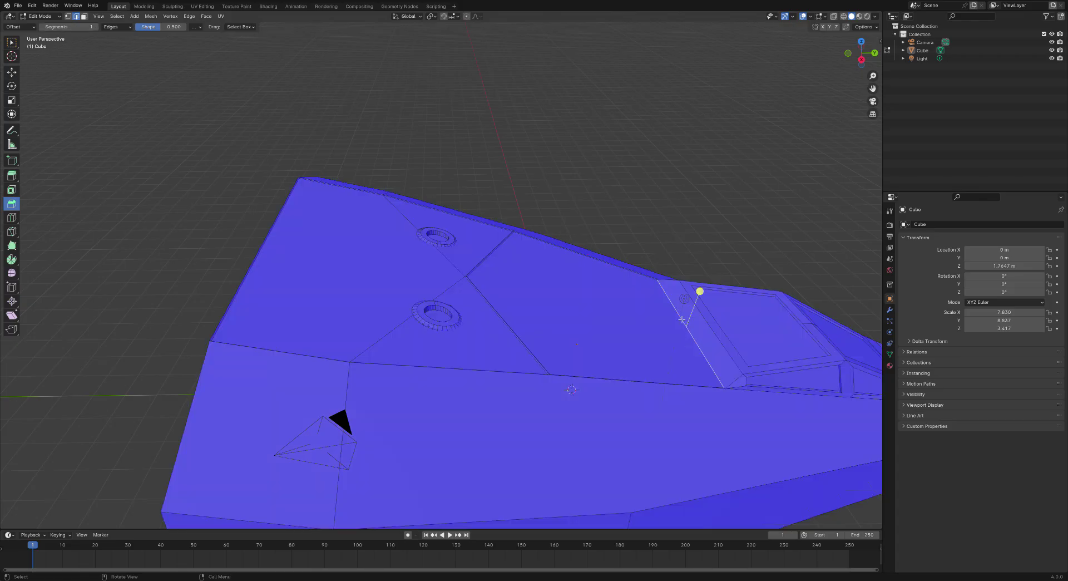
pyautogui.click(11, 77)
pyautogui.moveTo(512, 119)
pyautogui.mouseDown(button='middle')
pyautogui.moveTo(484, 107)
pyautogui.moveTo(494, 116)
pyautogui.mouseUp(button='middle')
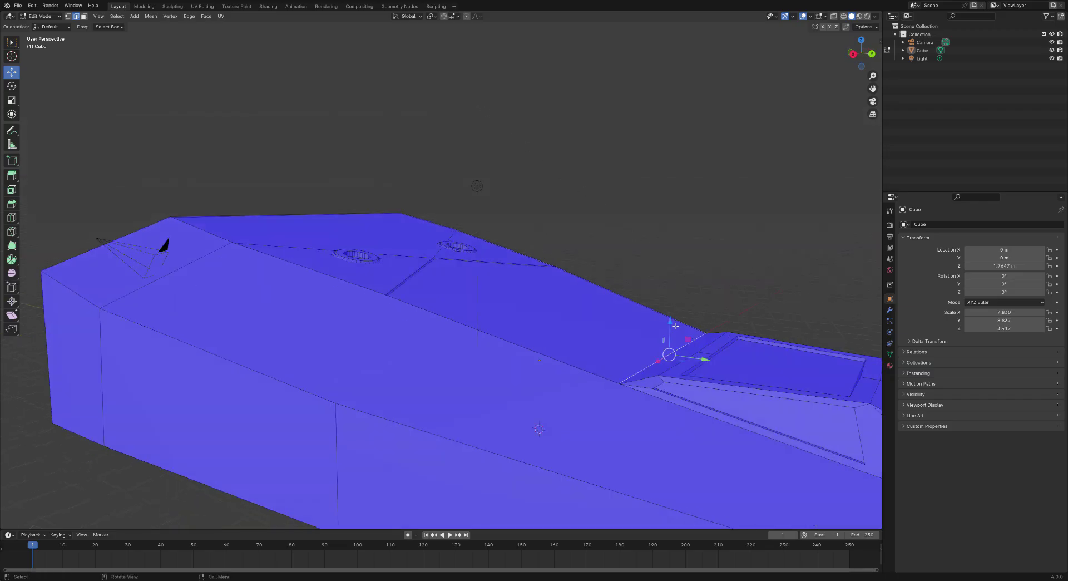
pyautogui.moveTo(673, 325); pyautogui.dragTo(671, 320)
pyautogui.moveTo(671, 320); pyautogui.dragTo(561, 293, button='middle')
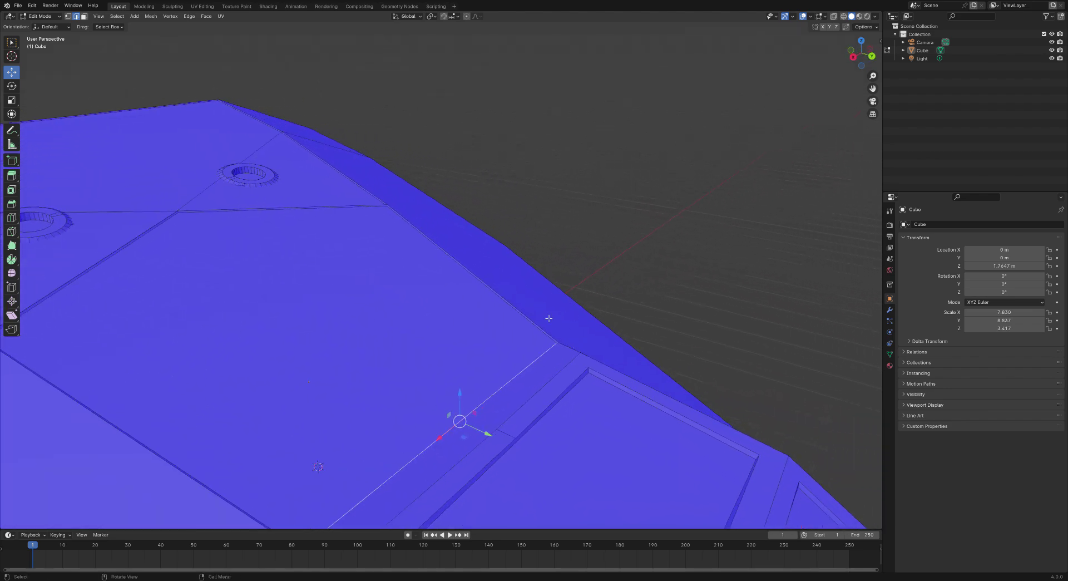
# Select the edge where the hull top meets the cockpit's rear, trying to include its corners, and try to nudge the selection.
pyautogui.keyDown('ctrl'); pyautogui.click(560, 345); pyautogui.keyUp('ctrl')
pyautogui.moveTo(561, 346); pyautogui.dragTo(318, 362, button='middle')
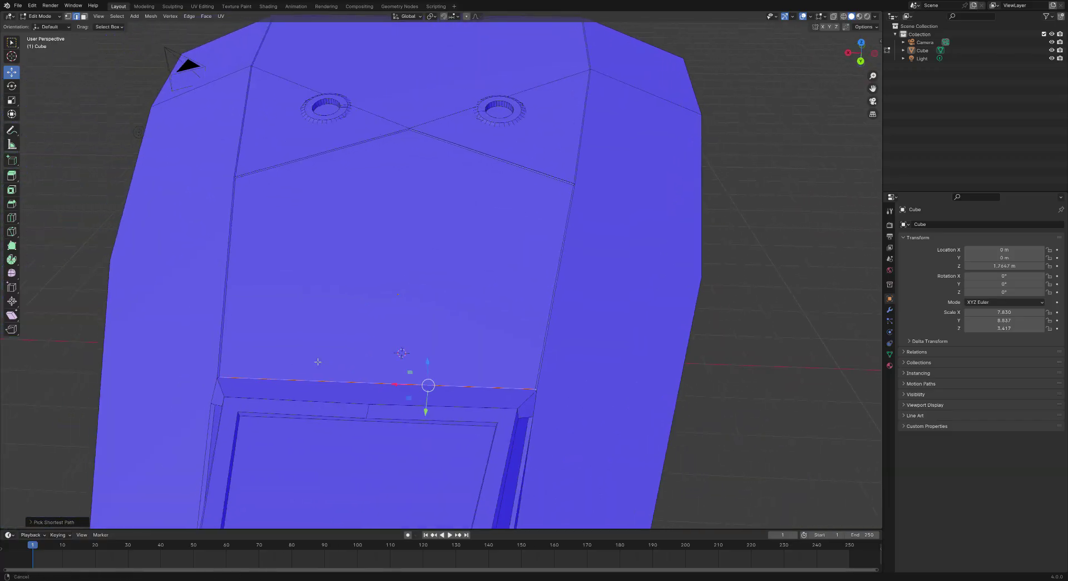
pyautogui.keyDown('ctrl'); pyautogui.click(233, 381); pyautogui.keyUp('ctrl')
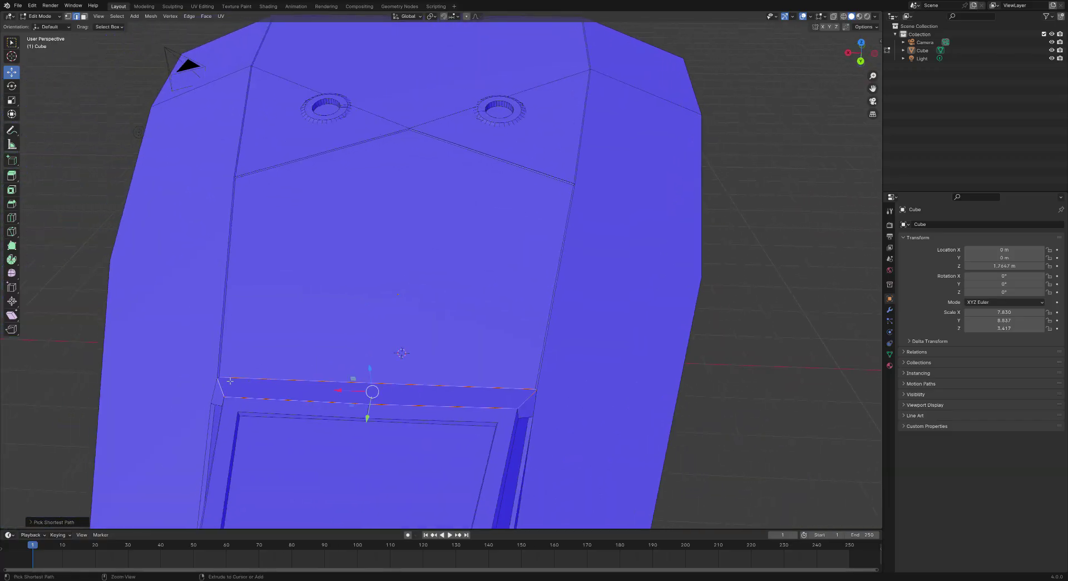
pyautogui.click(227, 380)
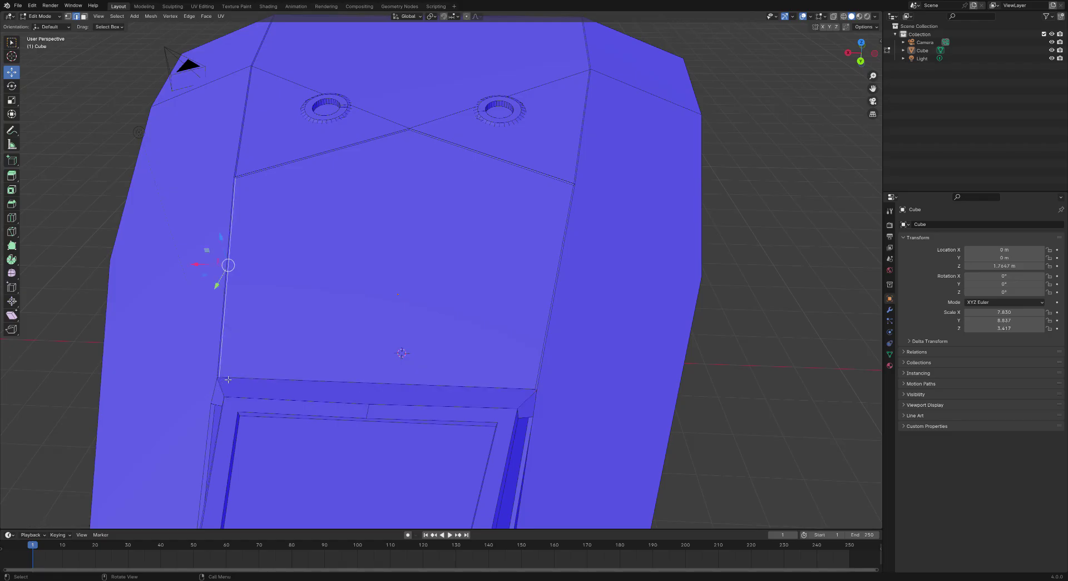
pyautogui.click(222, 381)
pyautogui.keyDown('ctrl'); pyautogui.click(327, 387); pyautogui.keyUp('ctrl')
pyautogui.moveTo(540, 389); pyautogui.dragTo(596, 351, button='middle')
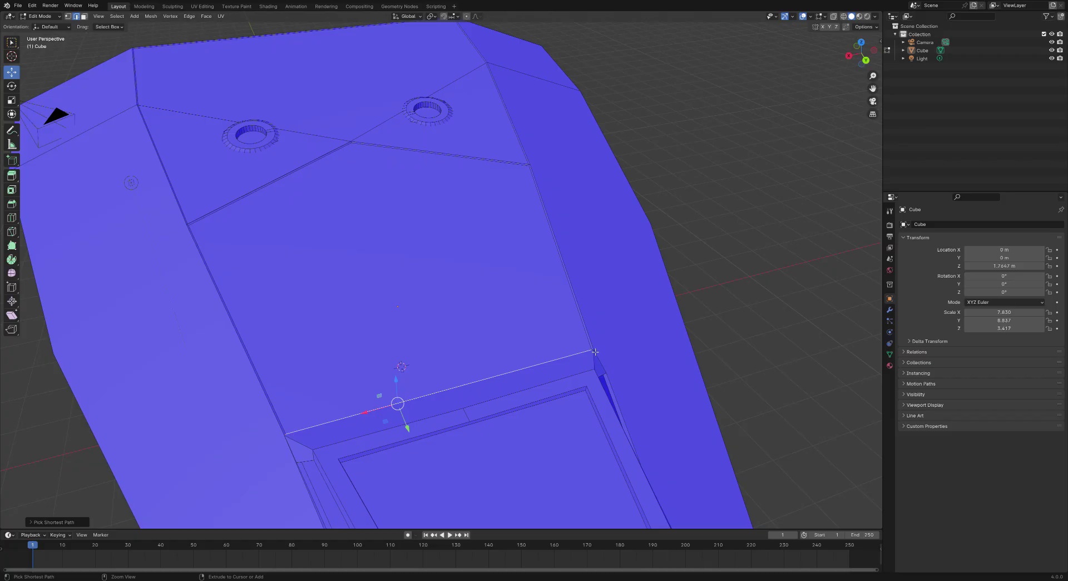
pyautogui.keyDown('ctrl'); pyautogui.click(595, 353); pyautogui.keyUp('ctrl')
pyautogui.moveTo(595, 353)
pyautogui.mouseDown(button='middle')
pyautogui.moveTo(595, 362)
pyautogui.moveTo(596, 353)
pyautogui.mouseUp(button='middle')
pyautogui.moveTo(591, 268); pyautogui.dragTo(589, 266)
# Examine the cockpit and the overall hull shape from the front, the side and above.
pyautogui.moveTo(603, 292); pyautogui.dragTo(574, 293, button='middle')
pyautogui.moveTo(689, 269); pyautogui.dragTo(656, 260, button='middle')
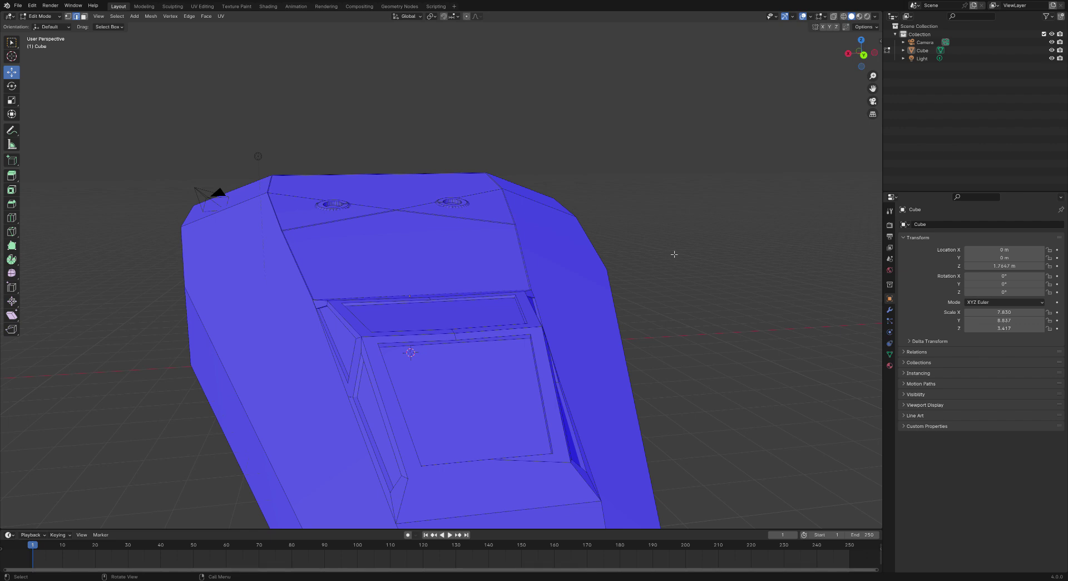
pyautogui.moveTo(675, 252)
pyautogui.mouseDown(button='middle')
pyautogui.moveTo(711, 254)
pyautogui.moveTo(691, 240)
pyautogui.mouseUp(button='middle')
pyautogui.scroll(-6, 689, 241)
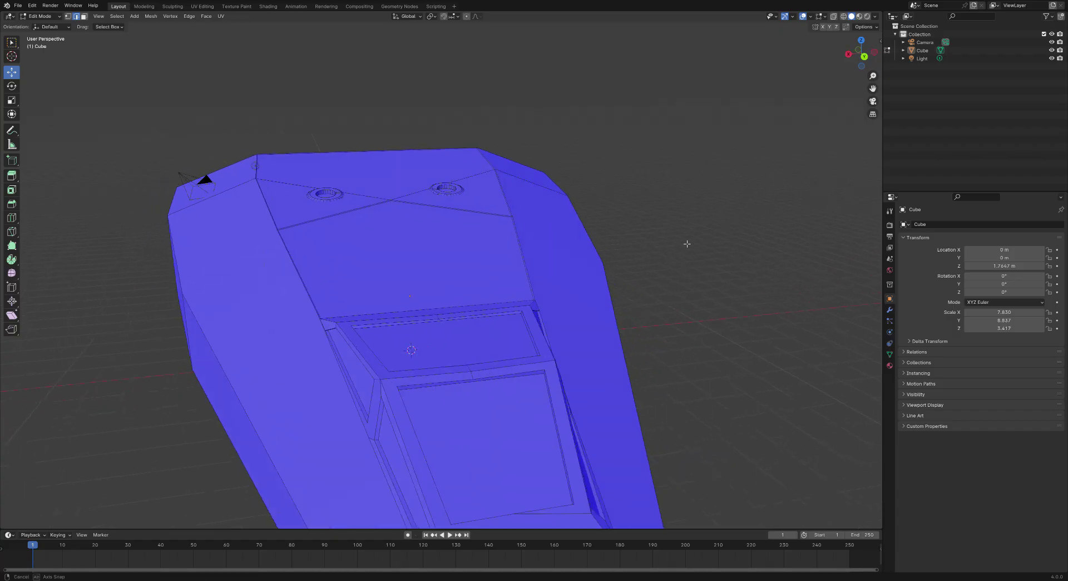
pyautogui.moveTo(657, 267); pyautogui.dragTo(731, 250, button='middle')
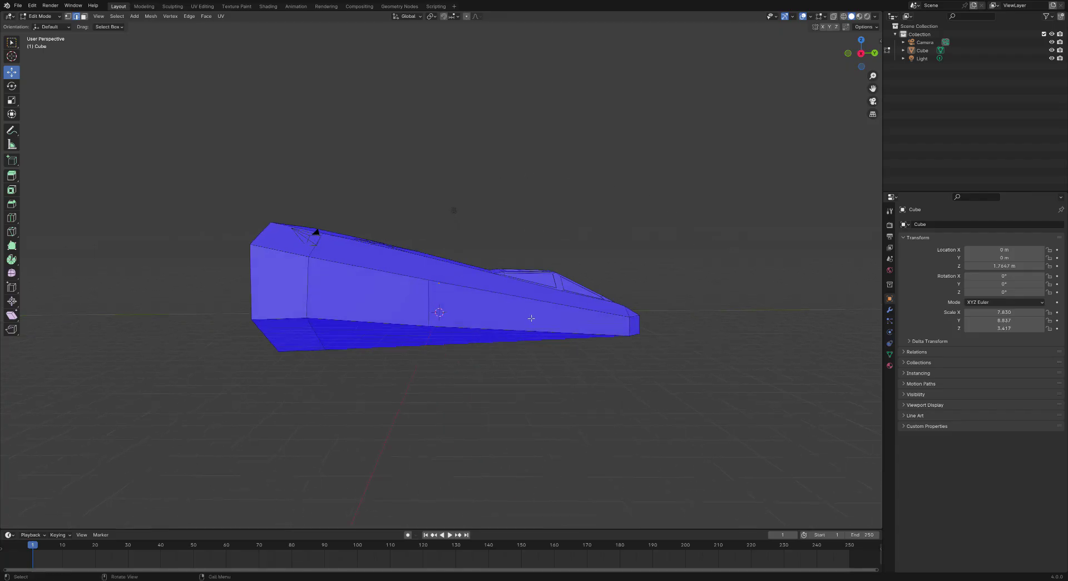
pyautogui.moveTo(650, 286); pyautogui.dragTo(621, 305, button='middle')
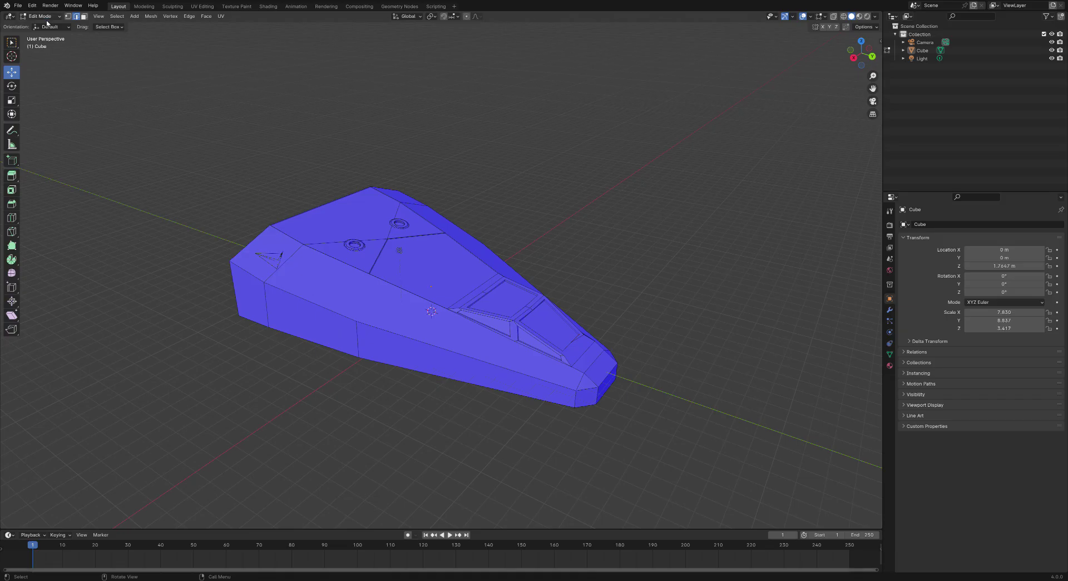
pyautogui.click(18, 6)
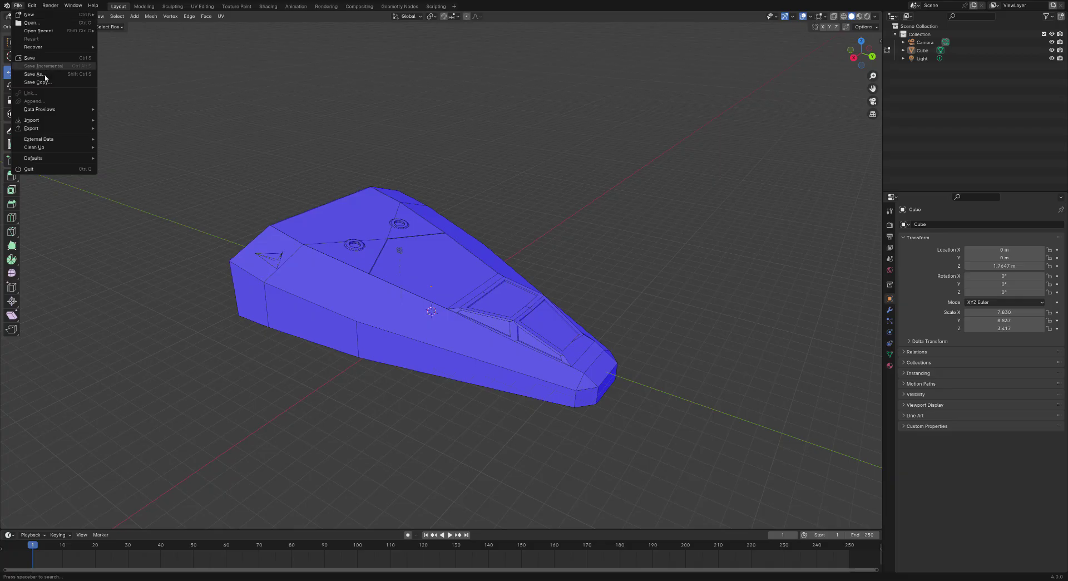
pyautogui.moveTo(39, 123)
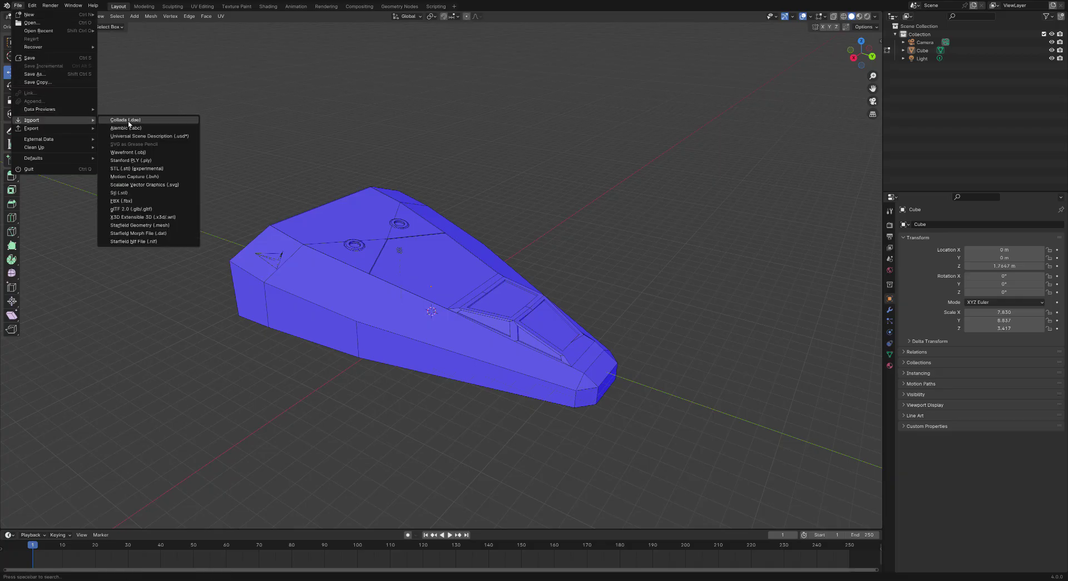
pyautogui.click(126, 201)
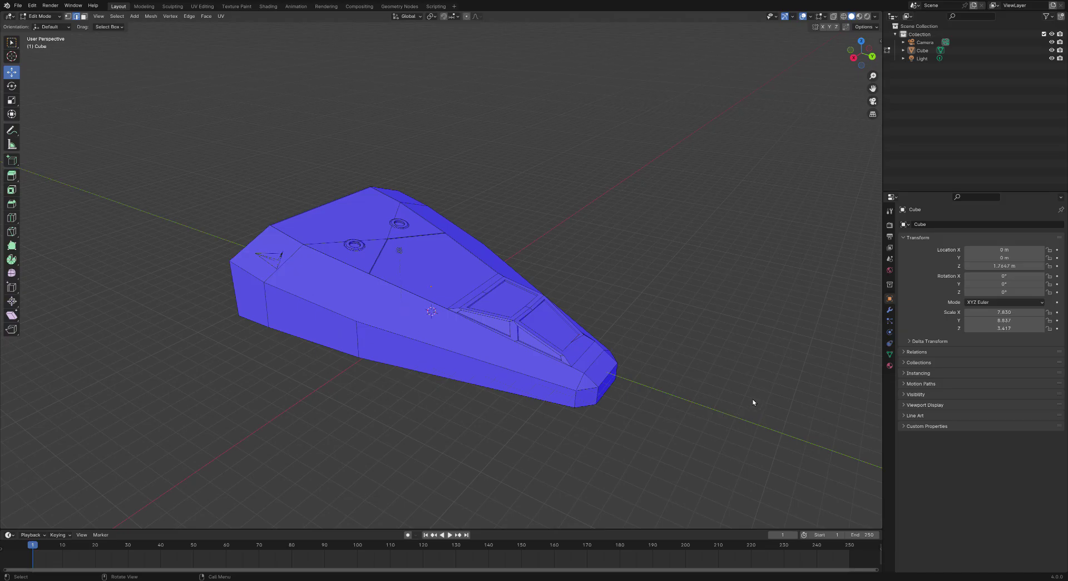
# Switch to Object Mode, paste the copied PelicanTop model and move it along Y to the hull's rear end.
pyautogui.press('Tab')
pyautogui.hotkey('ctrl', 'v')
pyautogui.moveTo(563, 394); pyautogui.dragTo(606, 408, button='middle')
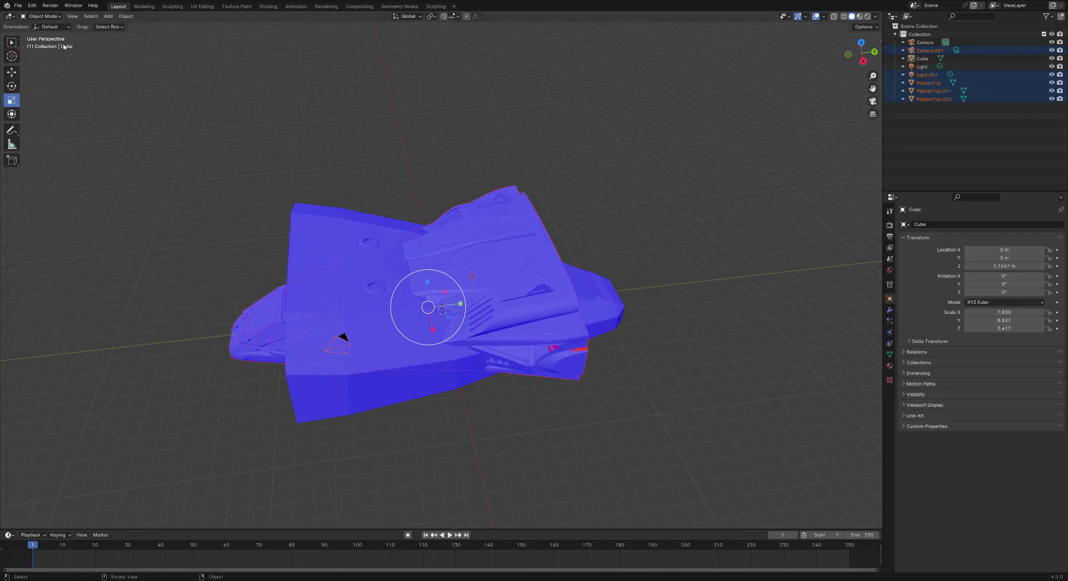
pyautogui.click(11, 71)
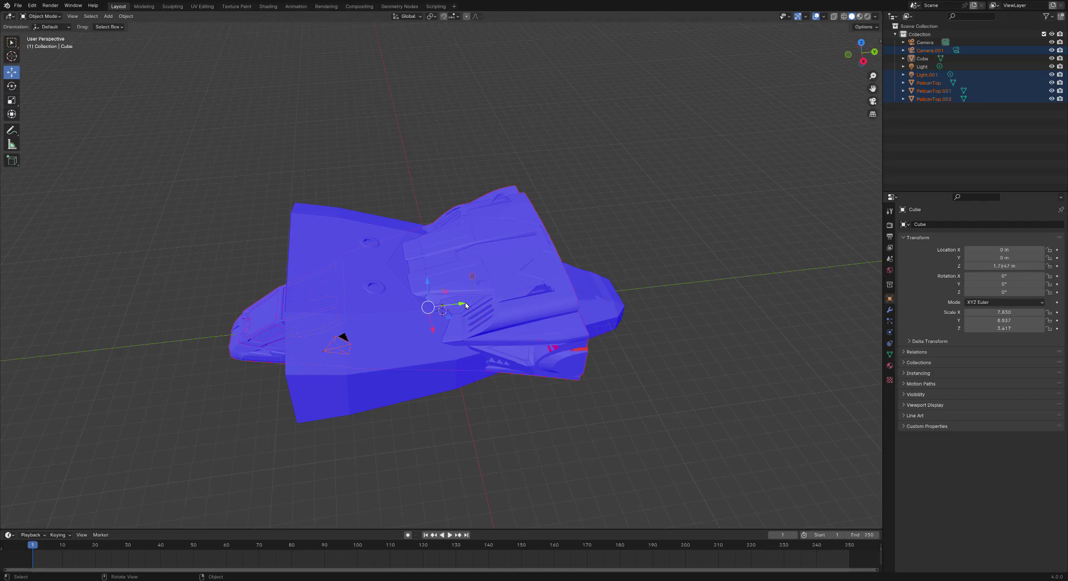
pyautogui.moveTo(465, 303); pyautogui.dragTo(191, 325)
pyautogui.scroll(-2, 191, 325)
pyautogui.moveTo(191, 325); pyautogui.dragTo(276, 367, button='middle')
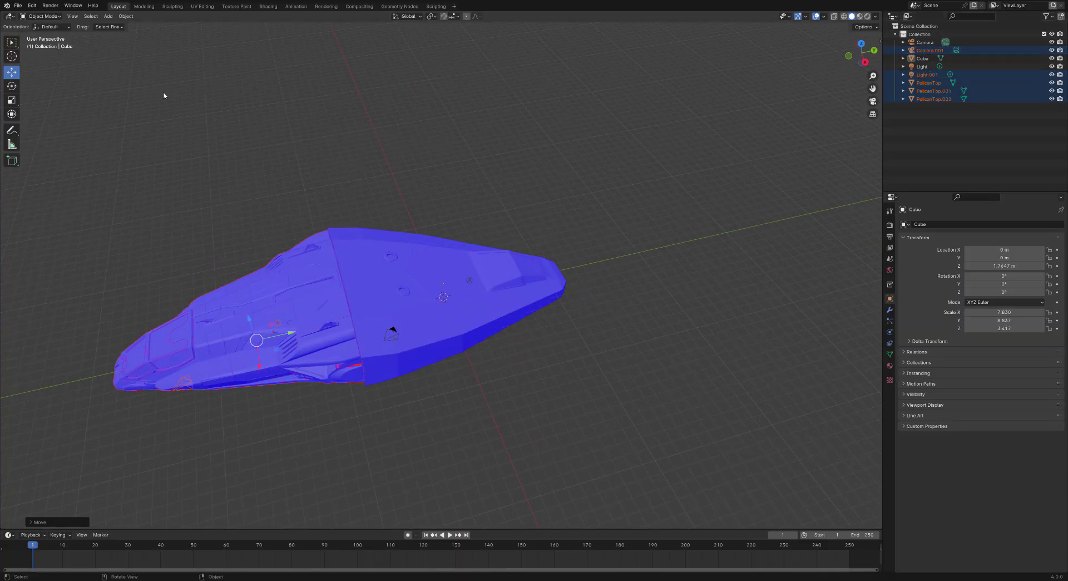
# Rotate the pasted PelicanTop model to point the same way as the hull and move it back over the hull.
pyautogui.click(11, 86)
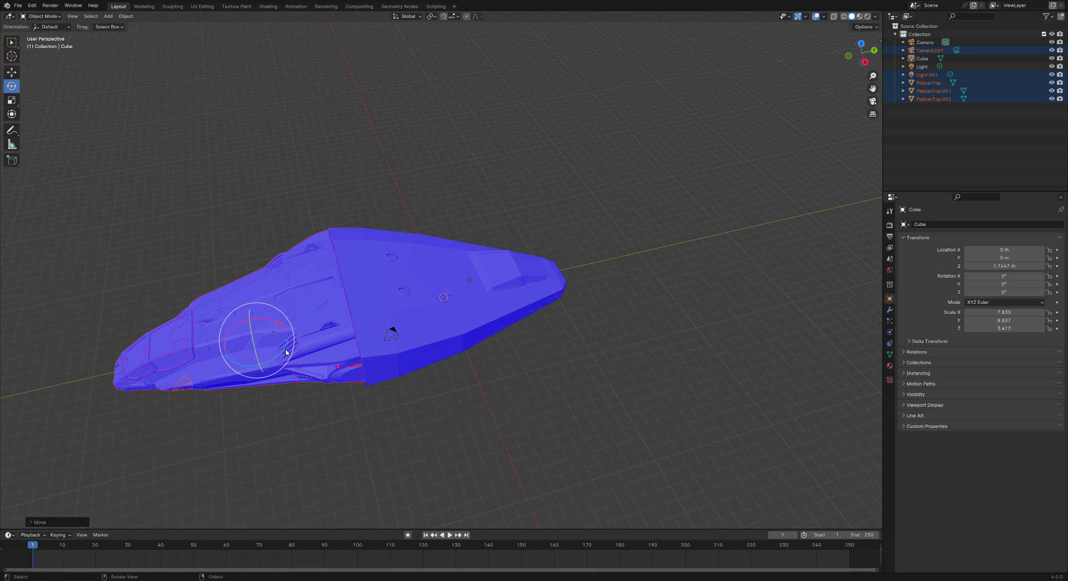
pyautogui.moveTo(284, 352); pyautogui.dragTo(178, 307)
pyautogui.click(12, 72)
pyautogui.moveTo(297, 335); pyautogui.dragTo(430, 293)
pyautogui.moveTo(430, 293); pyautogui.dragTo(454, 313, button='middle')
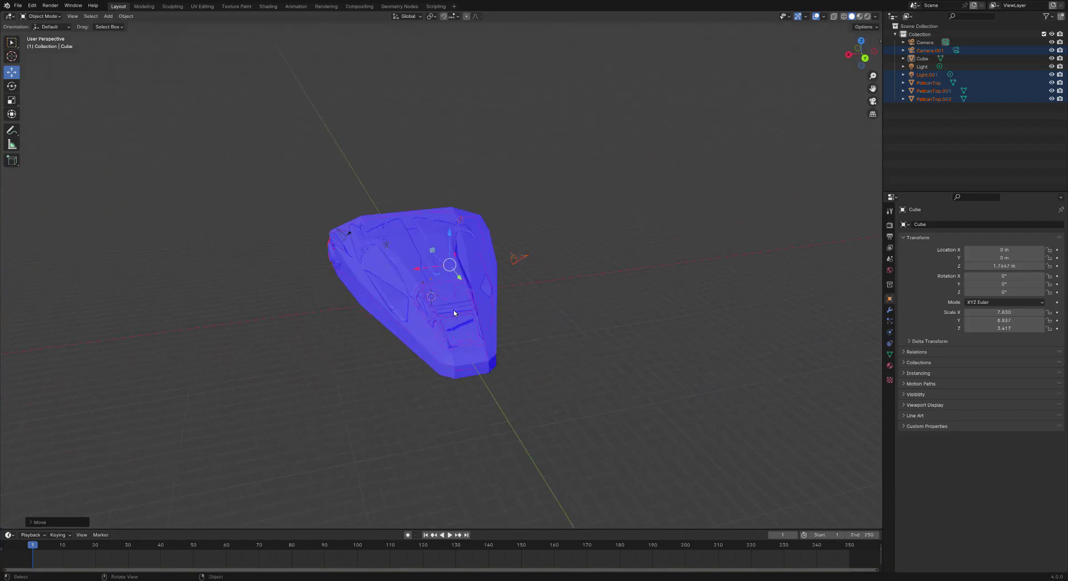
# Compare the overlapping models from the side and move the pasted PelicanTop model along X to stand beside the hull.
pyautogui.moveTo(416, 270); pyautogui.dragTo(566, 317, button='middle')
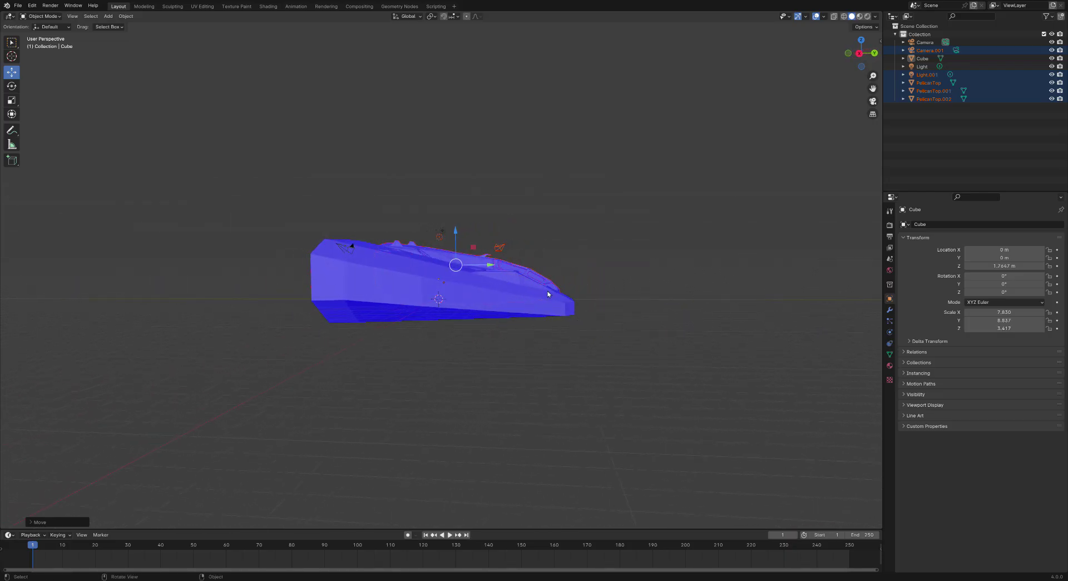
pyautogui.moveTo(528, 302); pyautogui.dragTo(539, 309, button='middle')
pyautogui.moveTo(496, 274); pyautogui.dragTo(596, 276, button='middle')
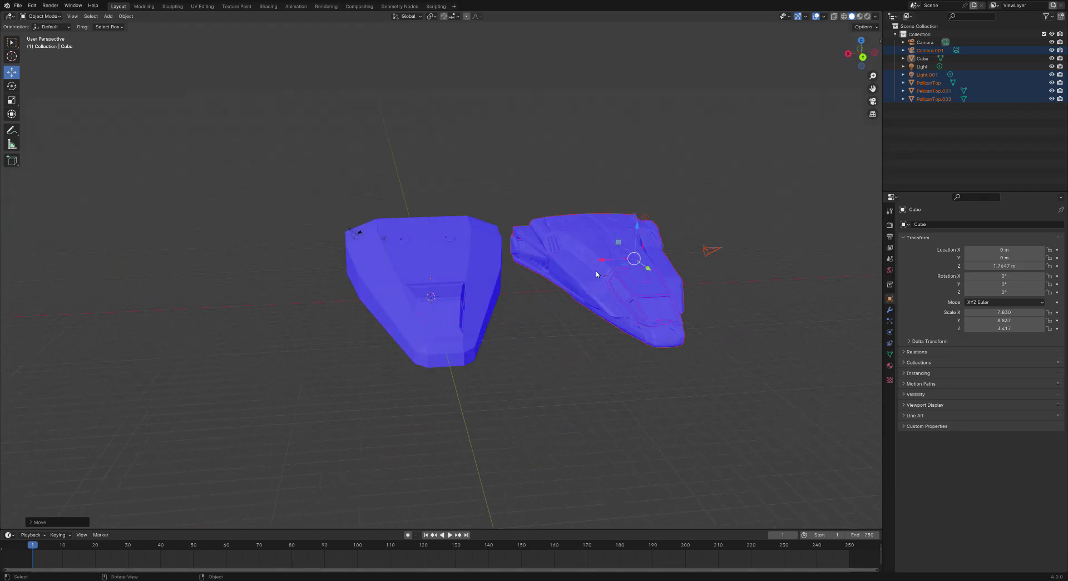
# Delete the pasted PelicanTop objects together with their camera and light, using Delete Hierarchy.
pyautogui.moveTo(365, 327); pyautogui.dragTo(400, 353, button='middle')
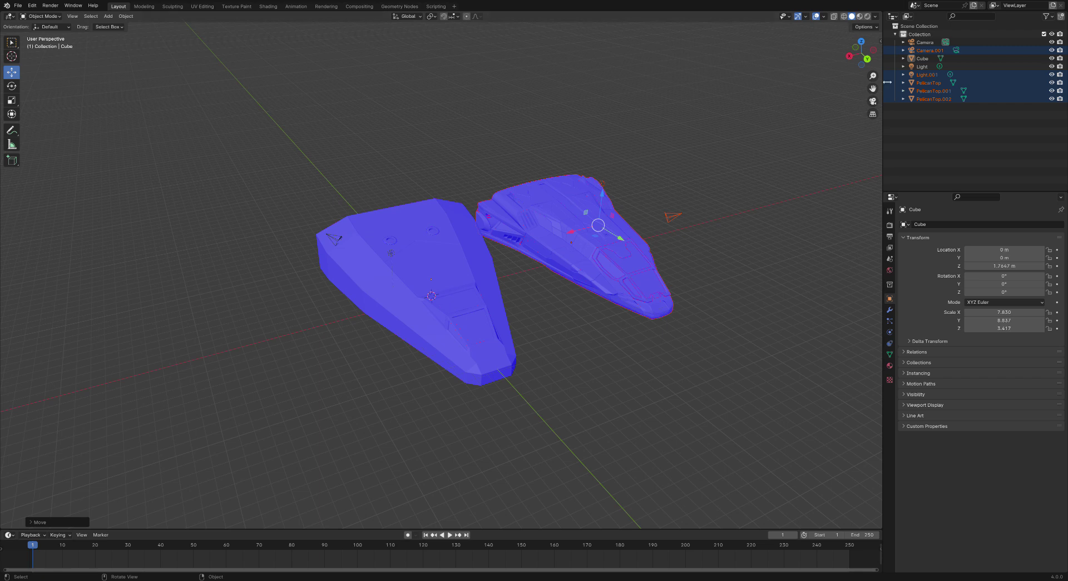
pyautogui.rightClick(933, 54)
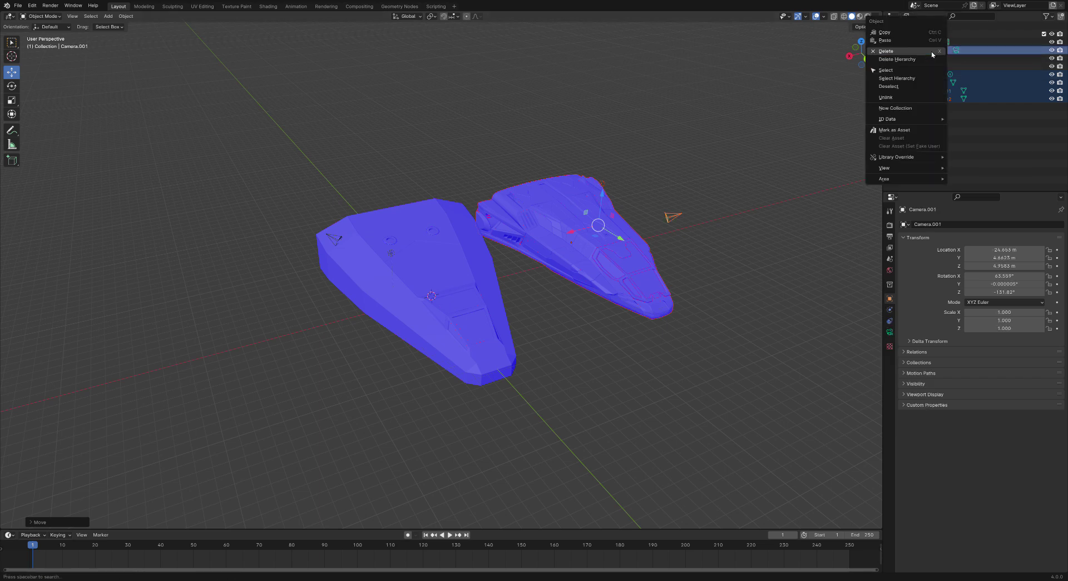
pyautogui.click(913, 61)
# Examine the hull's overall proportions and silhouette in Object Mode from the side, the front and slightly below.
pyautogui.moveTo(675, 243); pyautogui.dragTo(617, 258, button='middle')
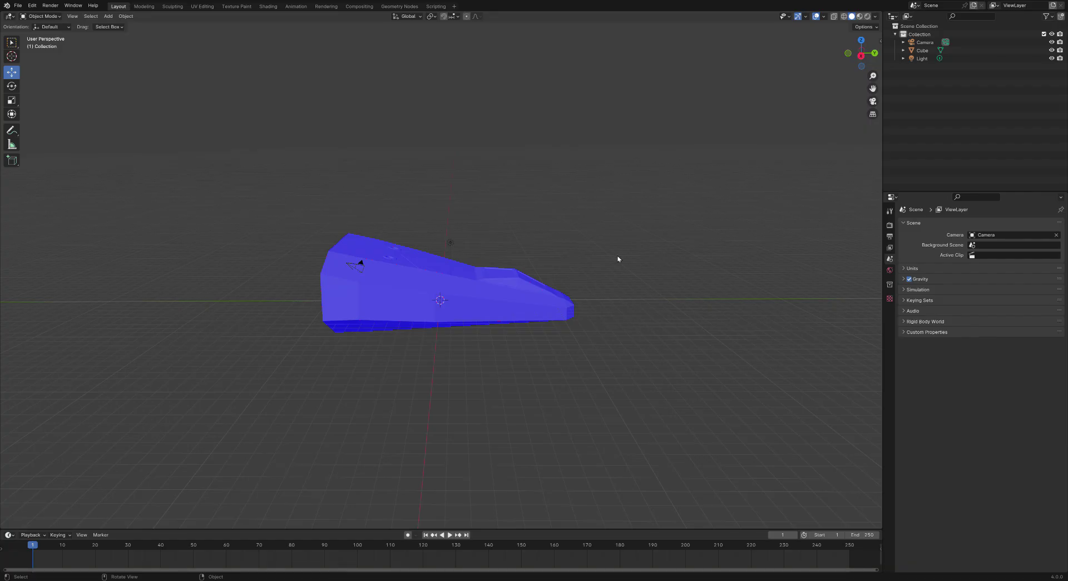
pyautogui.scroll(3, 642, 231)
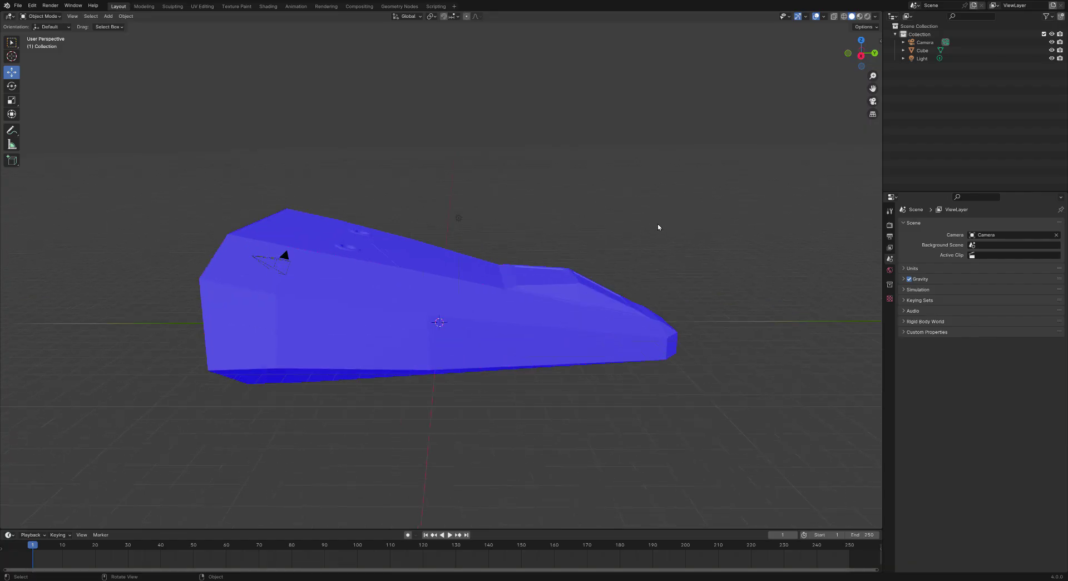
pyautogui.moveTo(598, 193); pyautogui.dragTo(552, 195, button='middle')
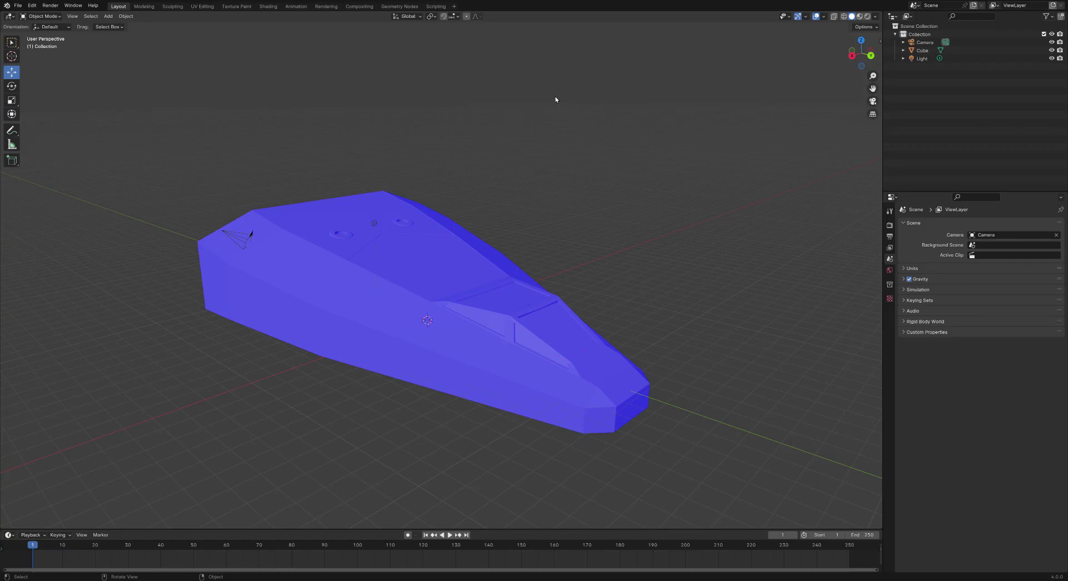
pyautogui.moveTo(539, 123); pyautogui.dragTo(647, 217, button='middle')
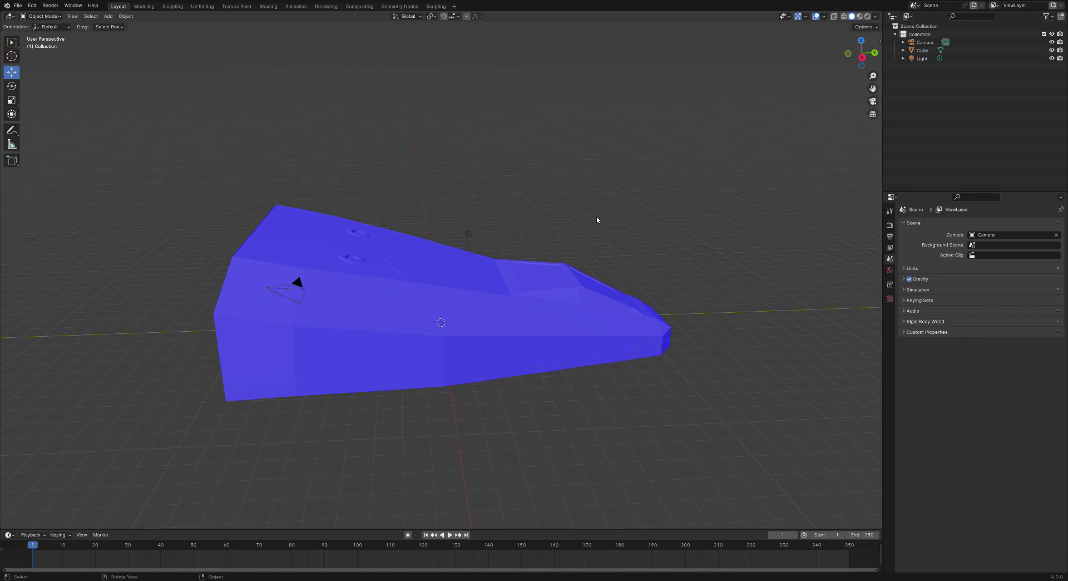
pyautogui.moveTo(596, 216); pyautogui.dragTo(573, 219, button='middle')
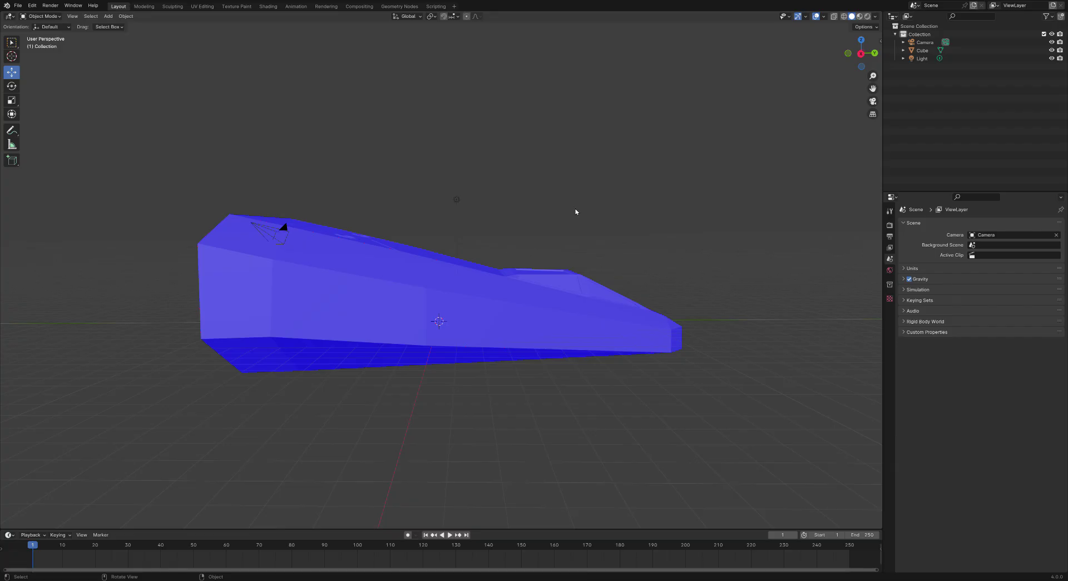
pyautogui.moveTo(575, 212); pyautogui.dragTo(580, 221, button='middle')
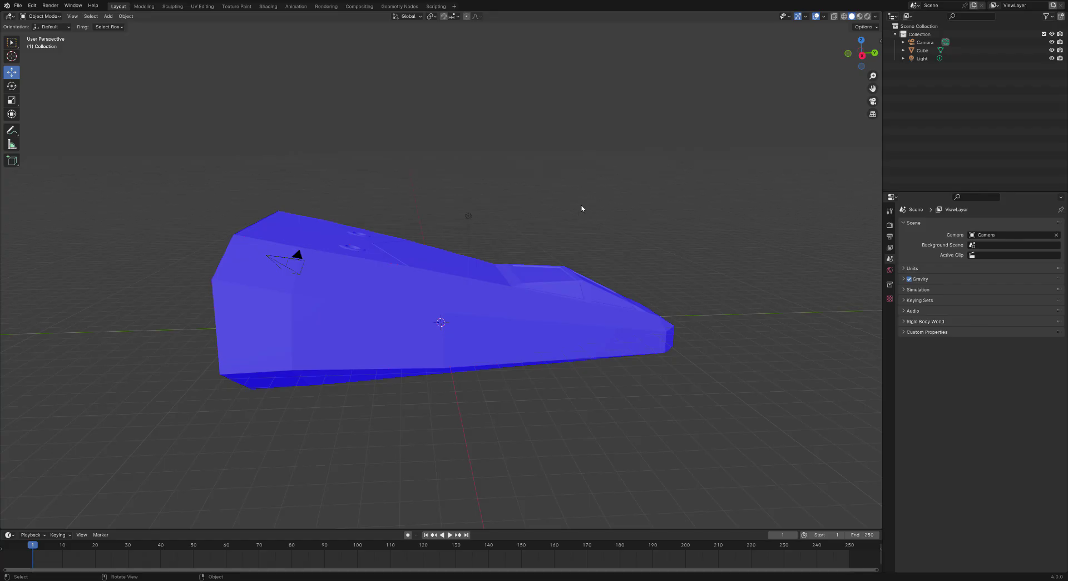
pyautogui.moveTo(589, 227)
pyautogui.mouseDown(button='middle')
pyautogui.moveTo(562, 220)
pyautogui.moveTo(565, 238)
pyautogui.moveTo(515, 227)
pyautogui.moveTo(546, 234)
pyautogui.moveTo(595, 207)
pyautogui.moveTo(572, 215)
pyautogui.mouseUp(button='middle')
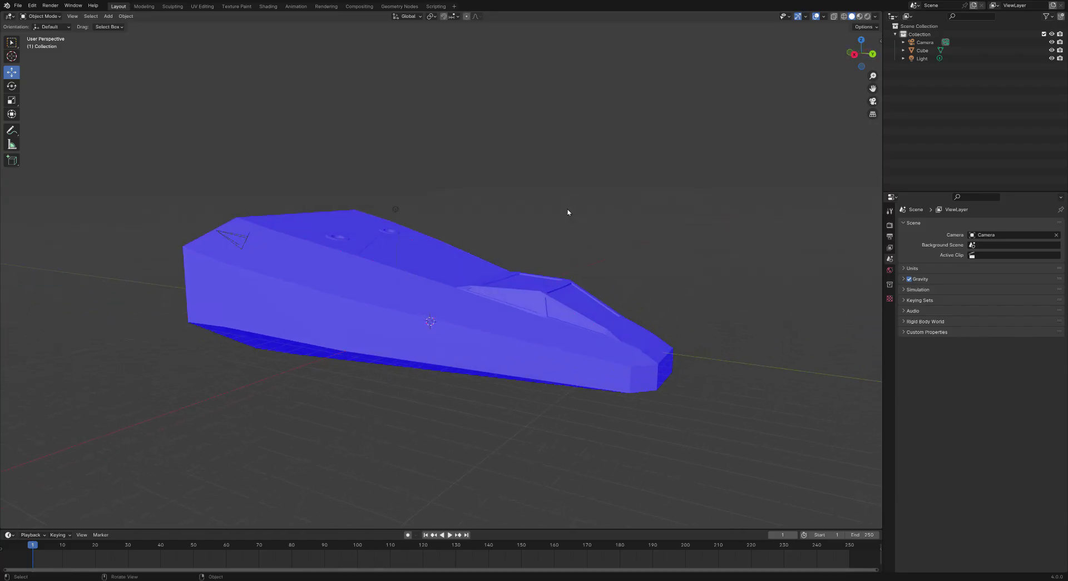